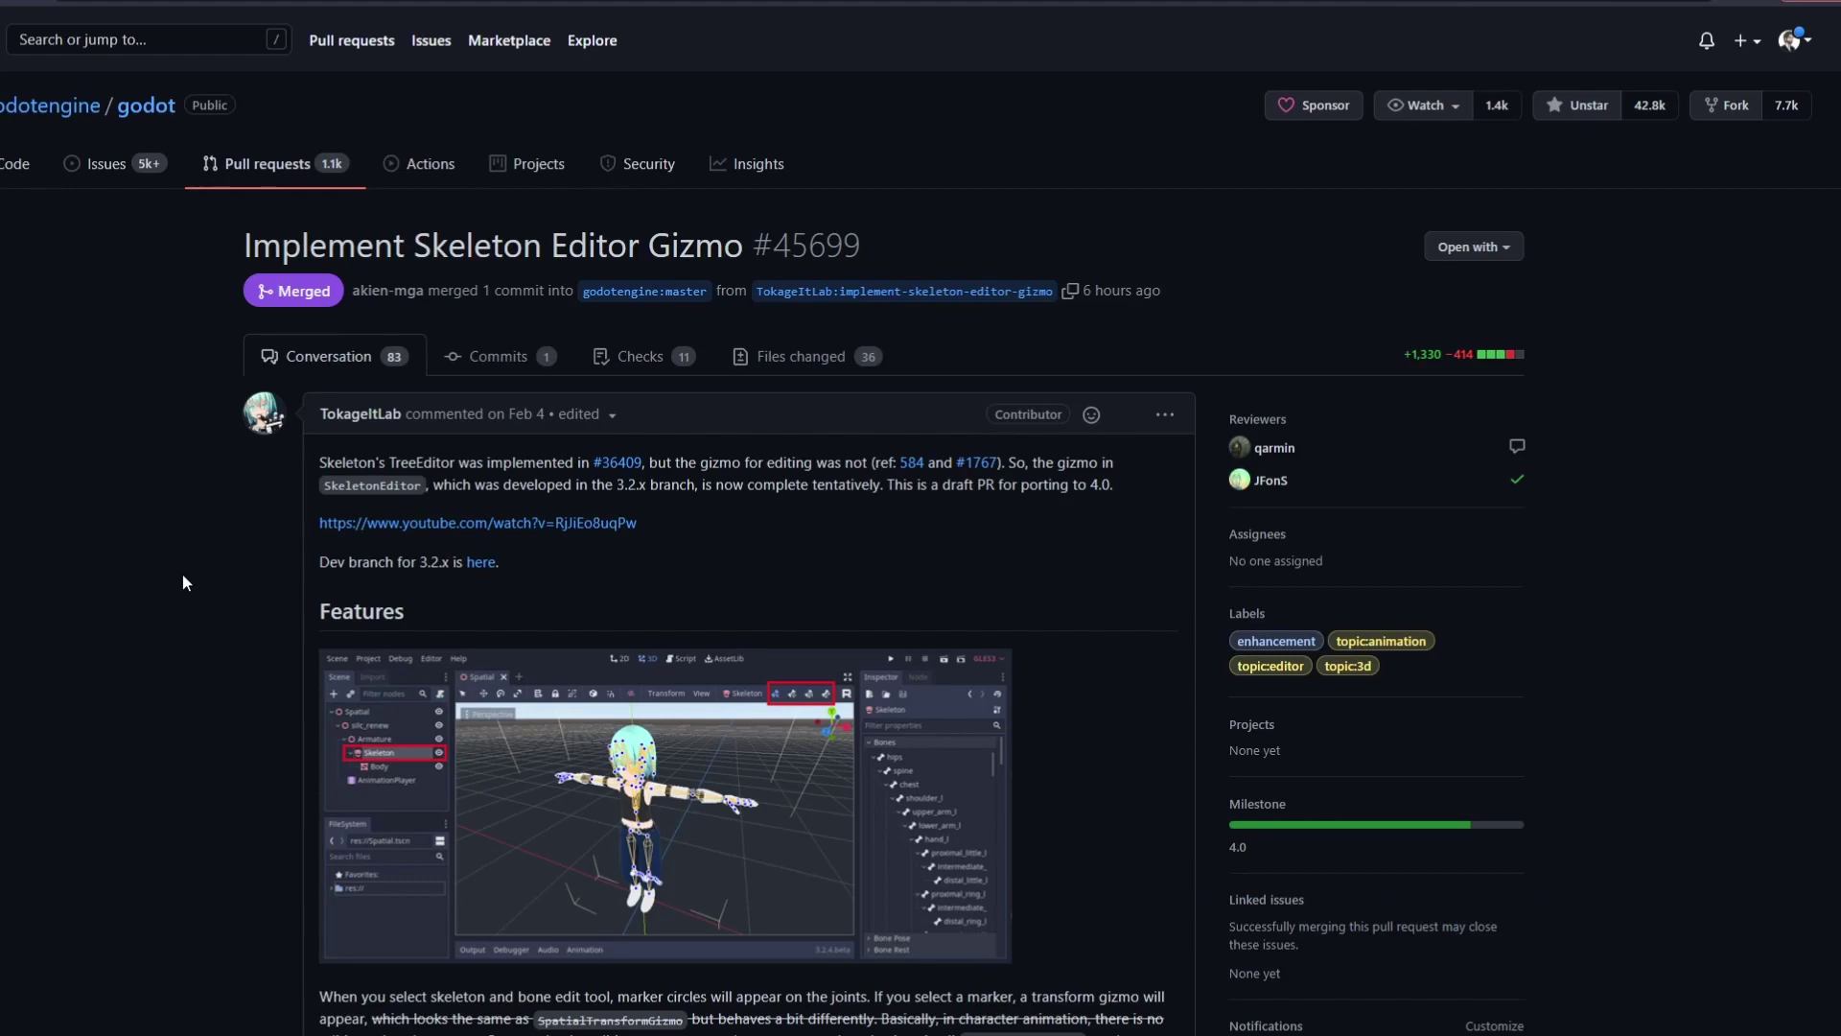
Pull back and orbit the viewport camera around the Mixamo mannequin
{"action": "scroll", "coordinate": [182, 573], "scroll_direction": "down", "scroll_amount": 2}
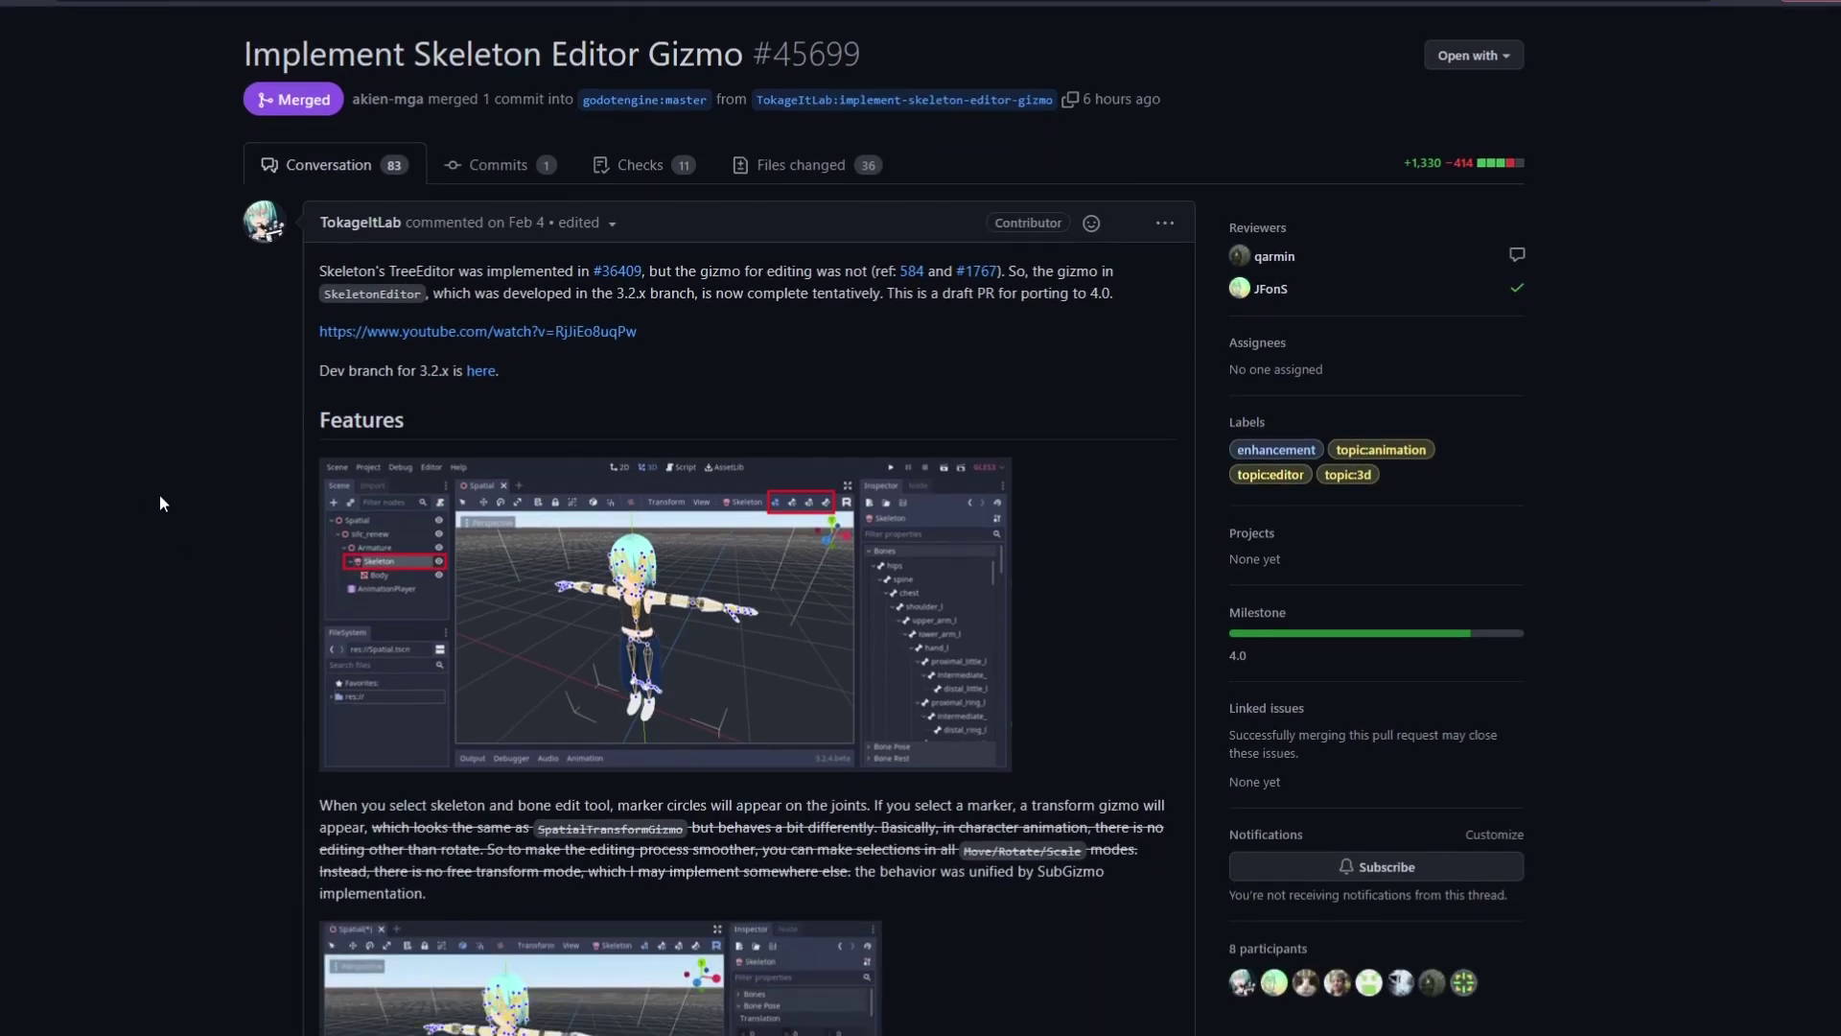
{"action": "scroll", "coordinate": [292, 405], "scroll_direction": "down", "scroll_amount": 5}
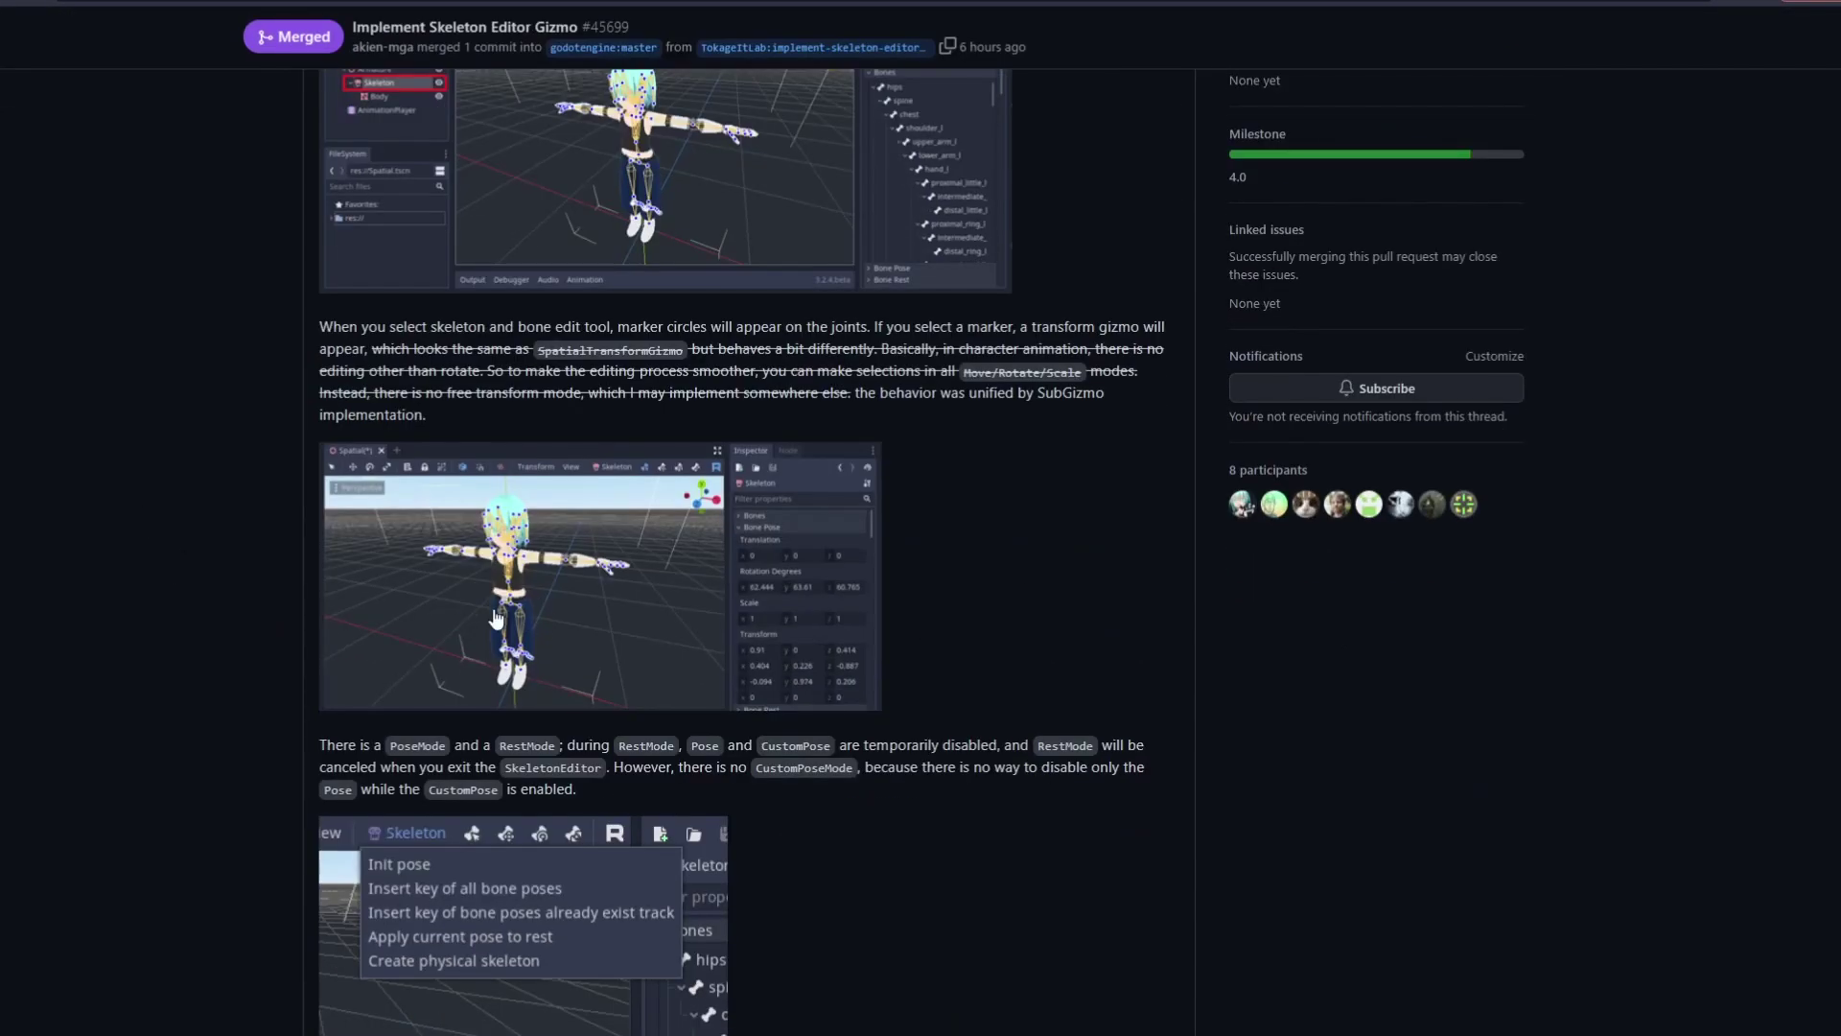
{"action": "scroll", "coordinate": [1002, 849], "scroll_direction": "down", "scroll_amount": 6}
{"action": "scroll", "coordinate": [848, 740], "scroll_direction": "up", "scroll_amount": 3}
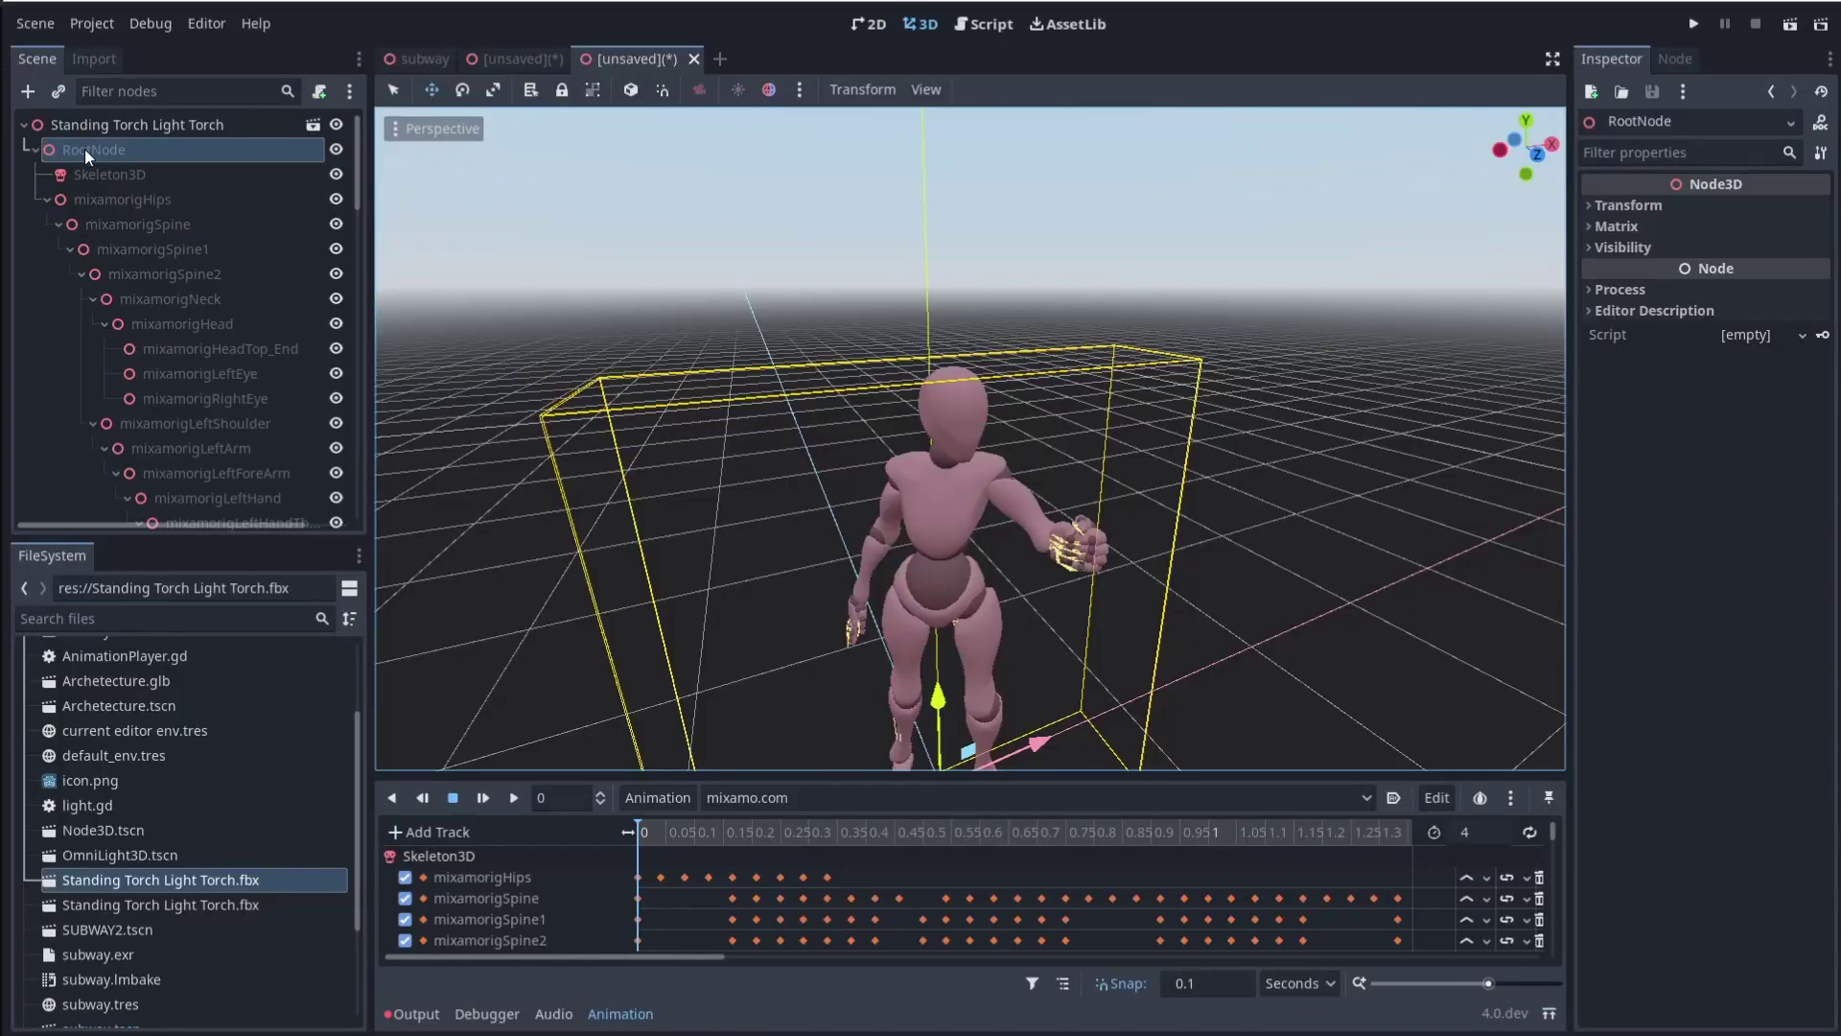
{"action": "right_click_drag", "start_coordinate": [1167, 603], "coordinate": [1147, 616]}
{"action": "key", "text": "s"}
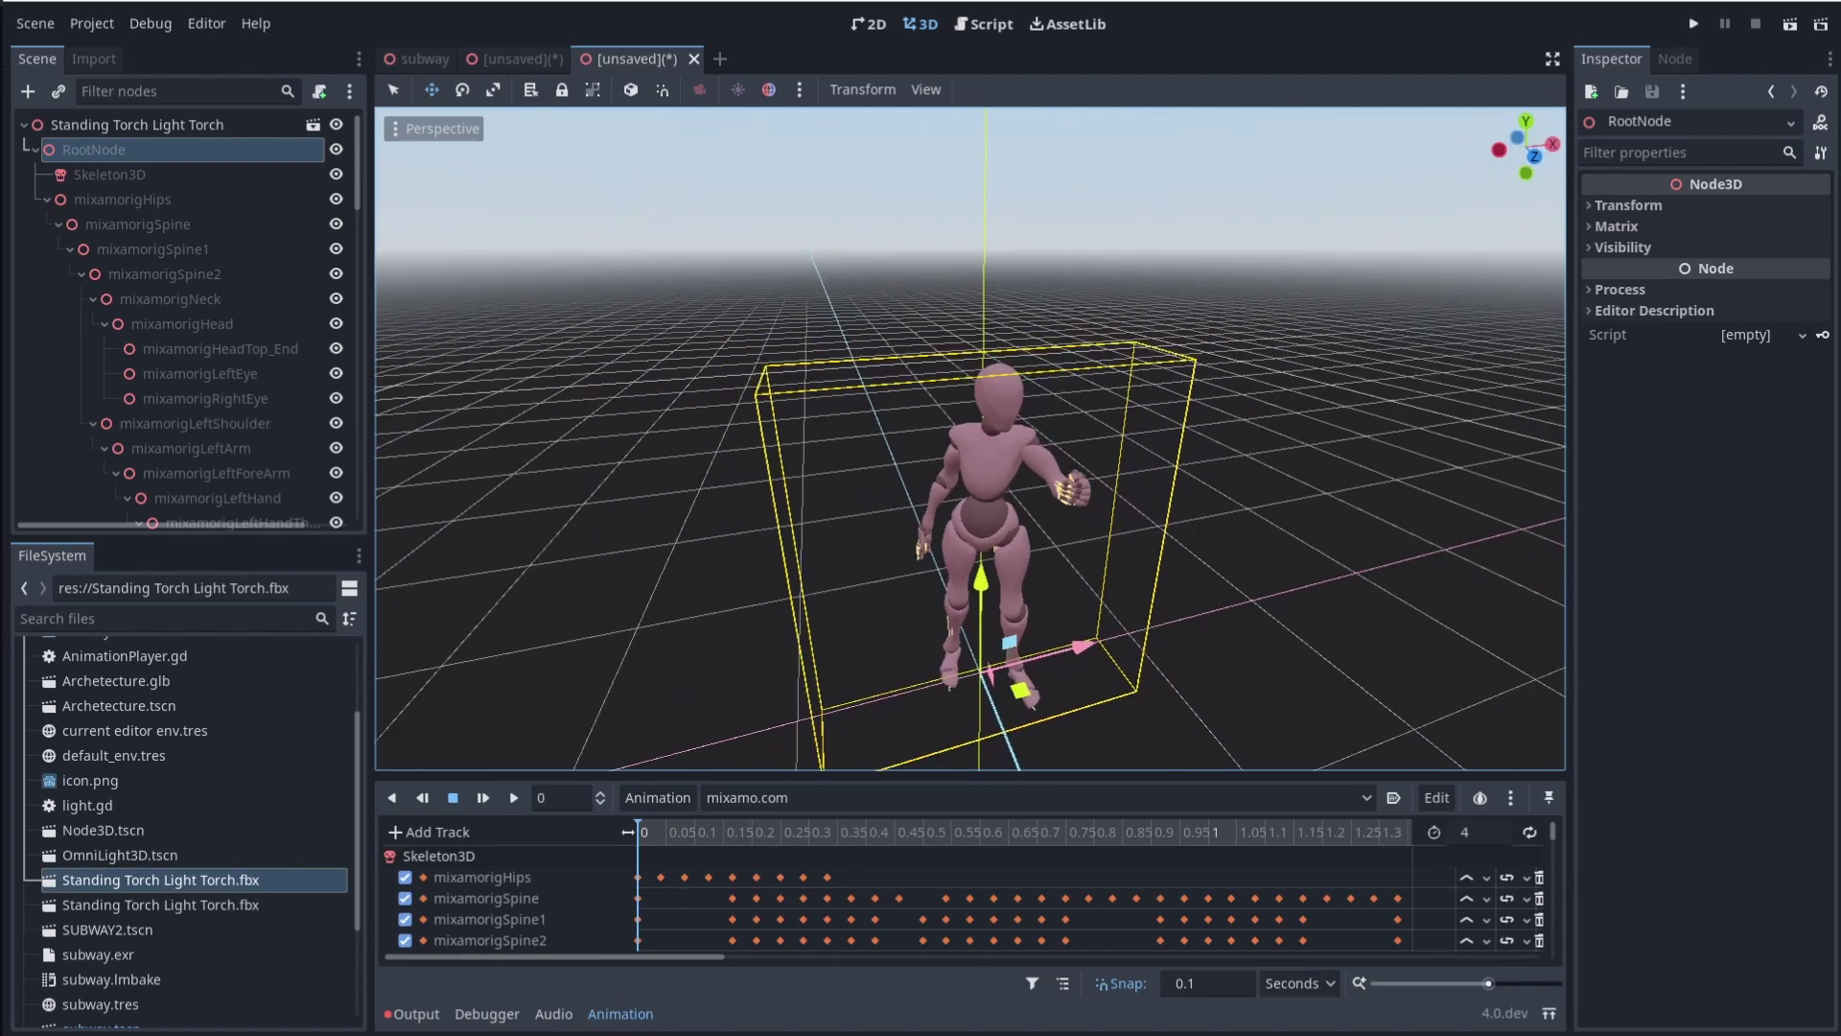
{"action": "middle_click_drag", "start_coordinate": [1142, 600], "coordinate": [1154, 564]}
{"action": "right_click_drag", "start_coordinate": [920, 518], "coordinate": [973, 537]}
{"action": "key", "text": "e"}
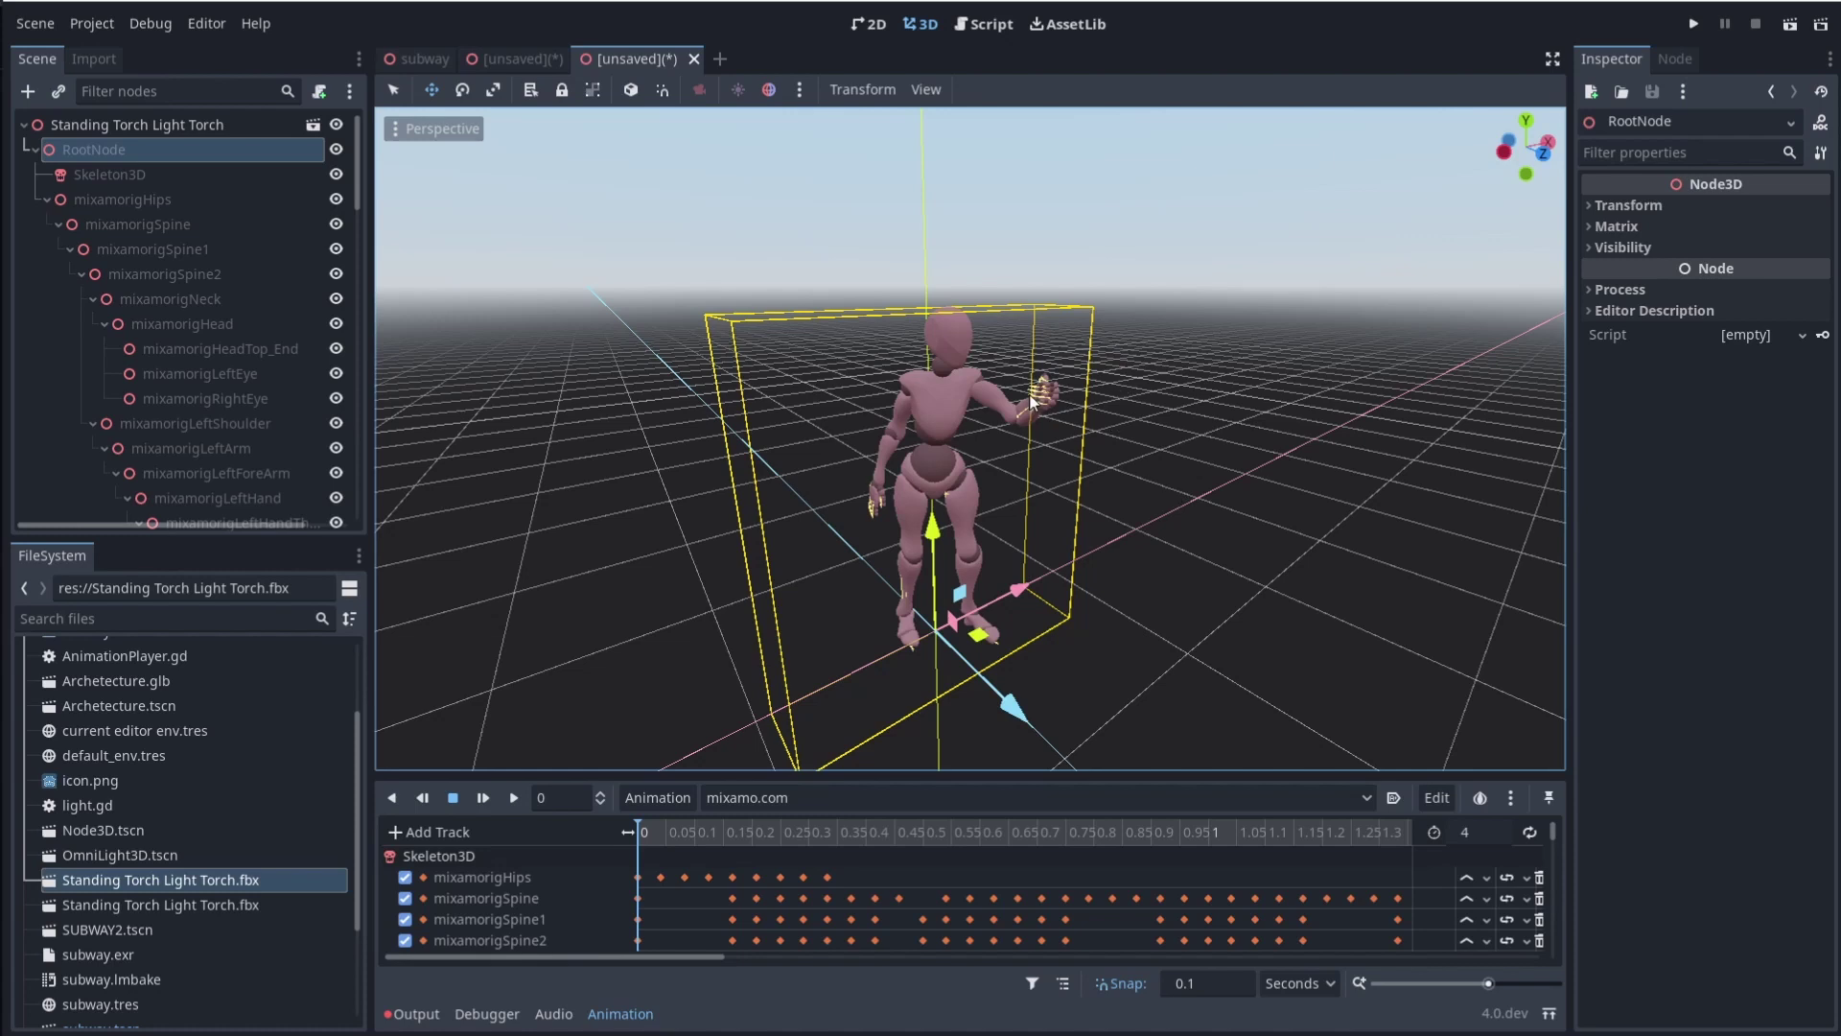
Select Skeleton3D and widen the Inspector to show its bone properties
{"action": "left_click", "coordinate": [101, 180]}
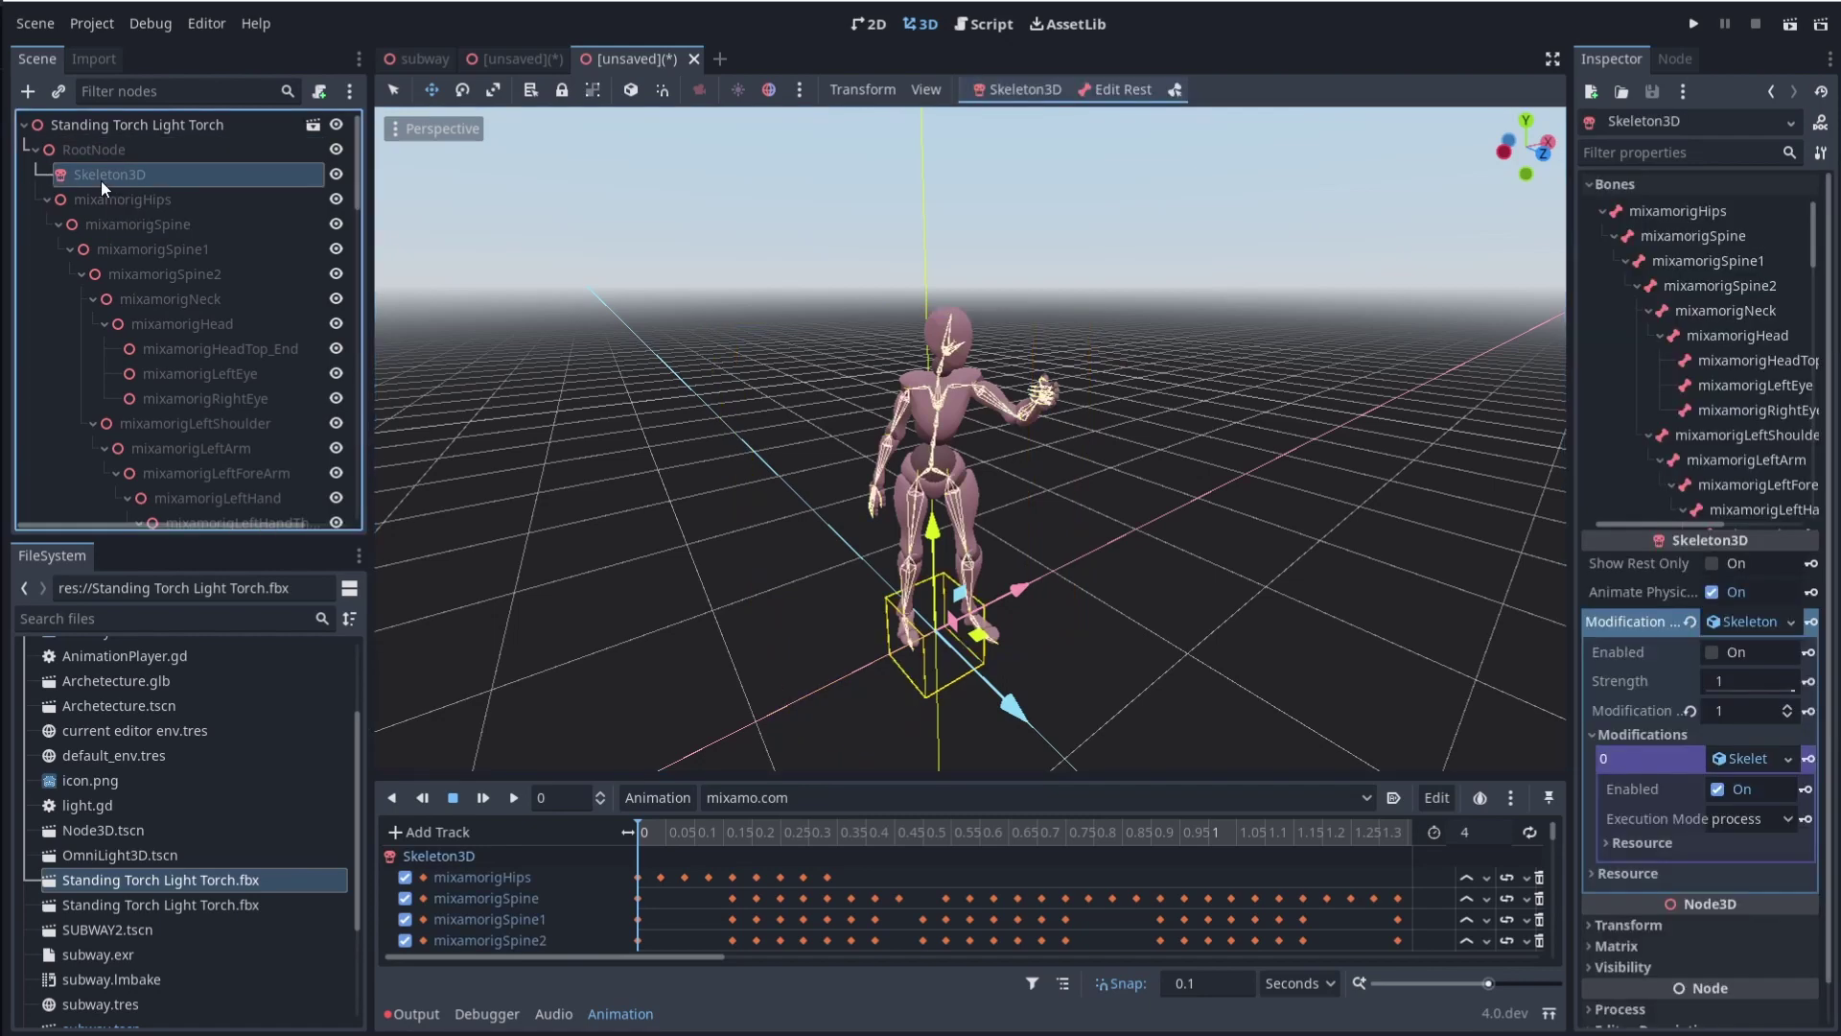
{"action": "middle_click_drag", "start_coordinate": [1109, 560], "coordinate": [1194, 566]}
{"action": "scroll", "coordinate": [1151, 479], "scroll_direction": "up", "scroll_amount": 3}
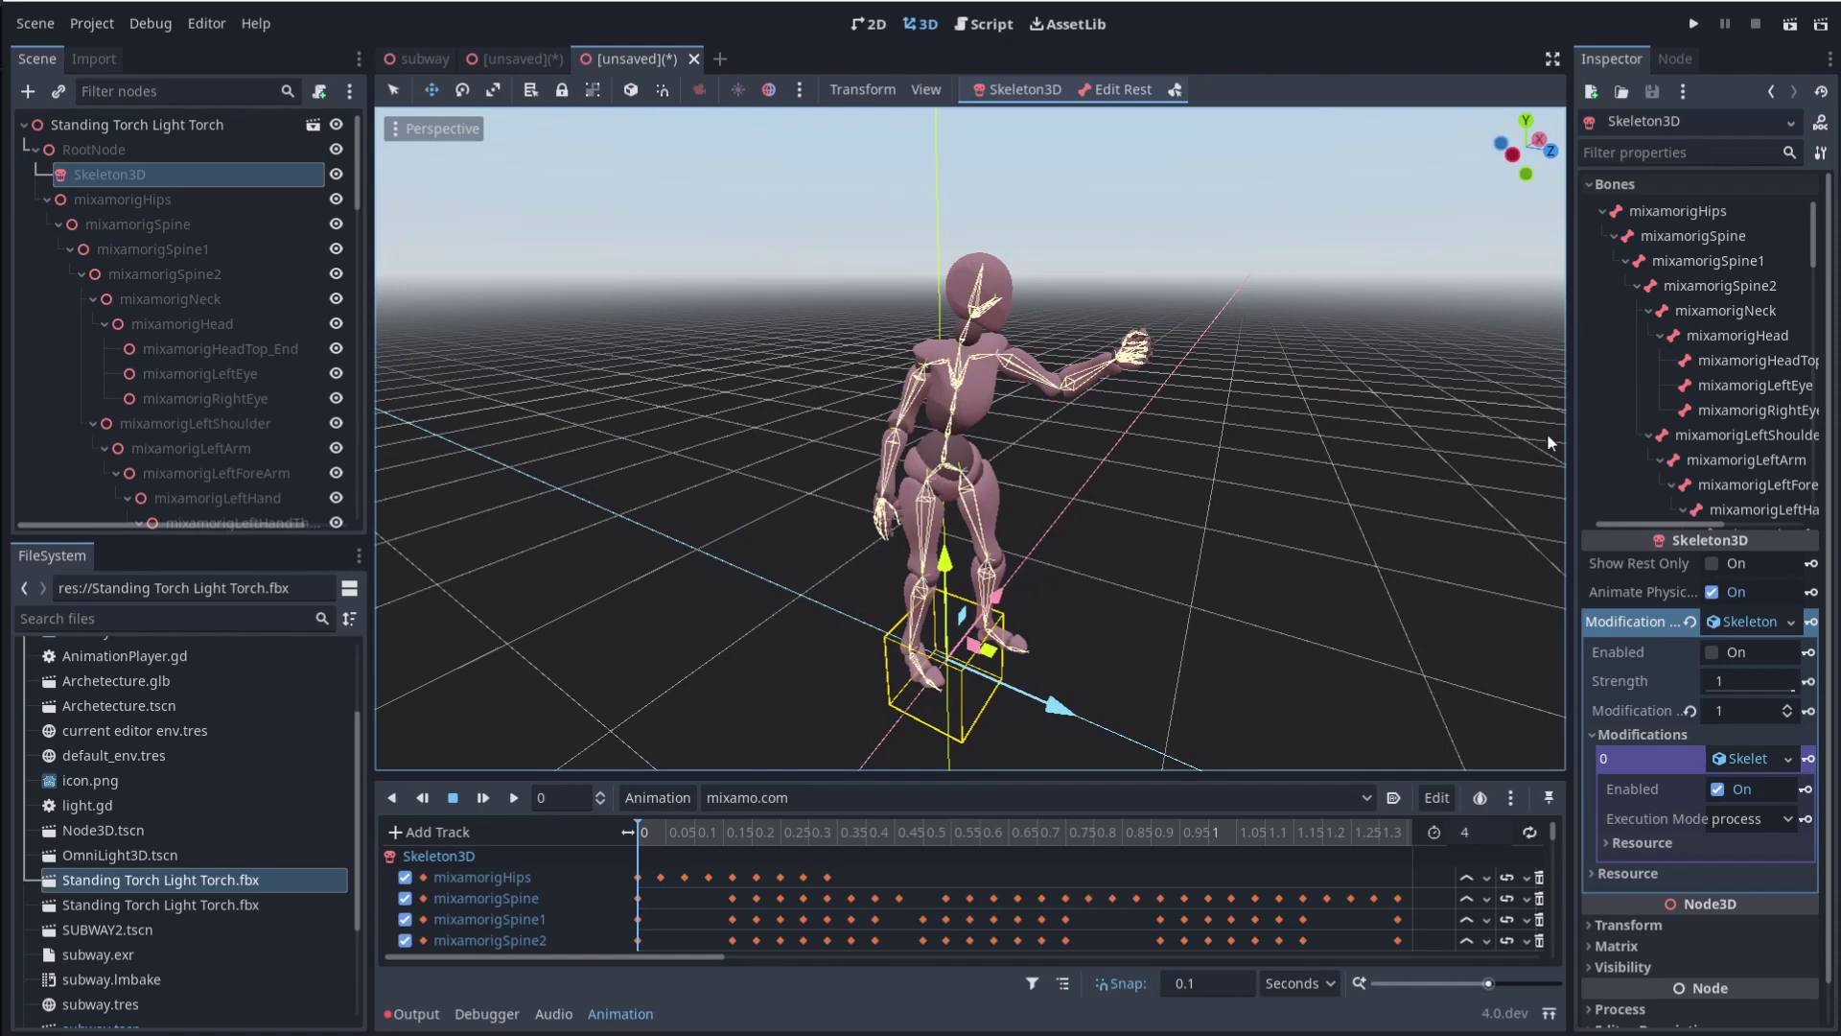
{"action": "left_click_drag", "start_coordinate": [1571, 445], "coordinate": [1347, 382]}
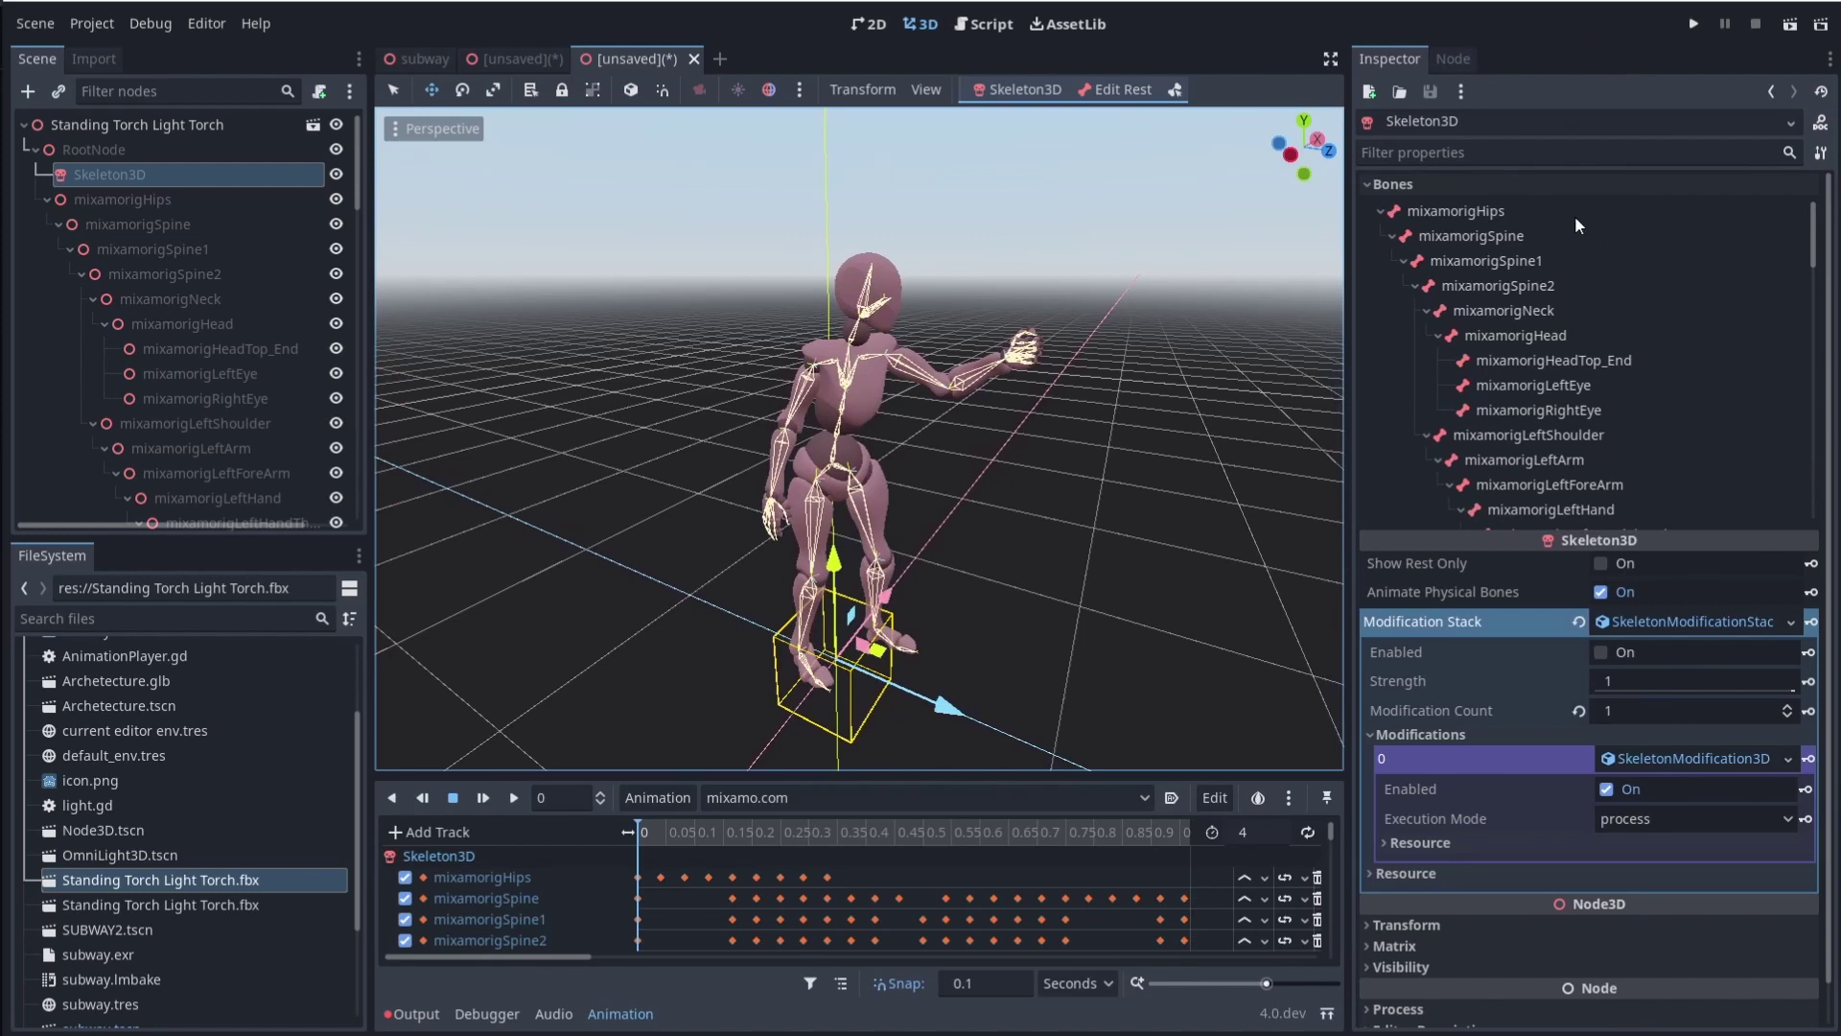
{"action": "scroll", "coordinate": [1550, 479], "scroll_direction": "down", "scroll_amount": 5}
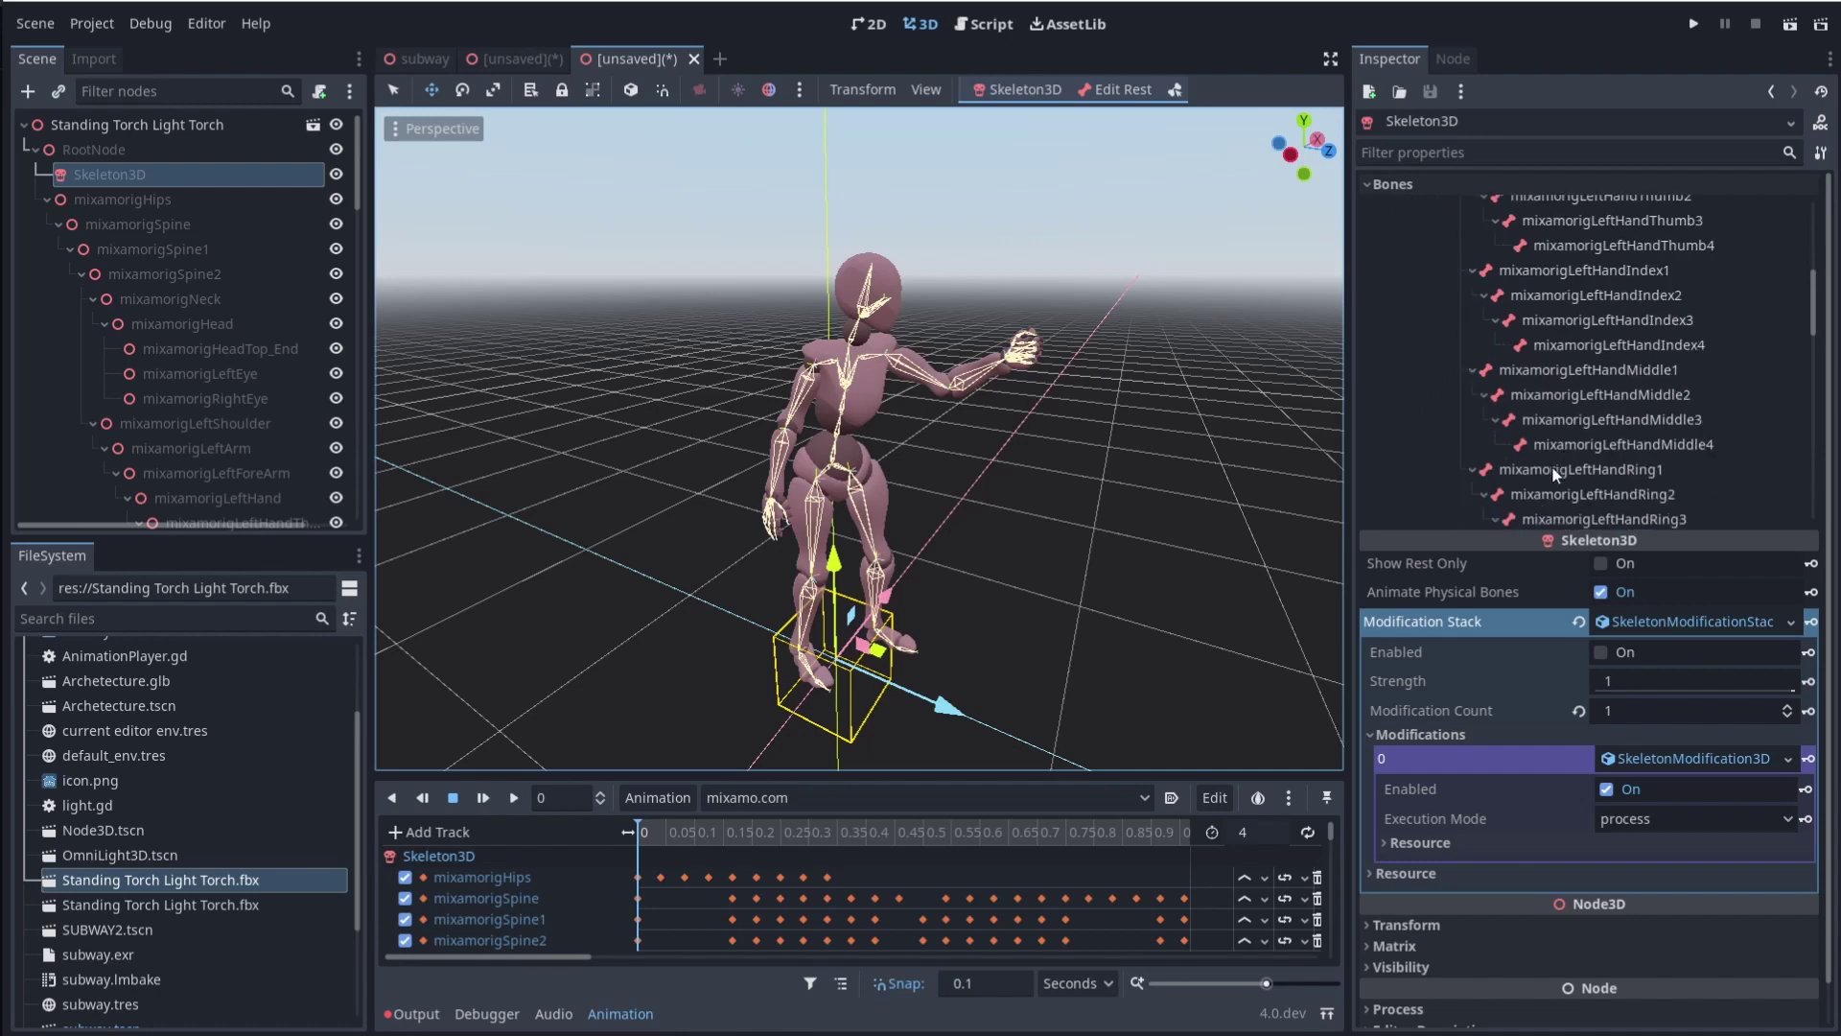
{"action": "scroll", "coordinate": [1551, 466], "scroll_direction": "up", "scroll_amount": 3}
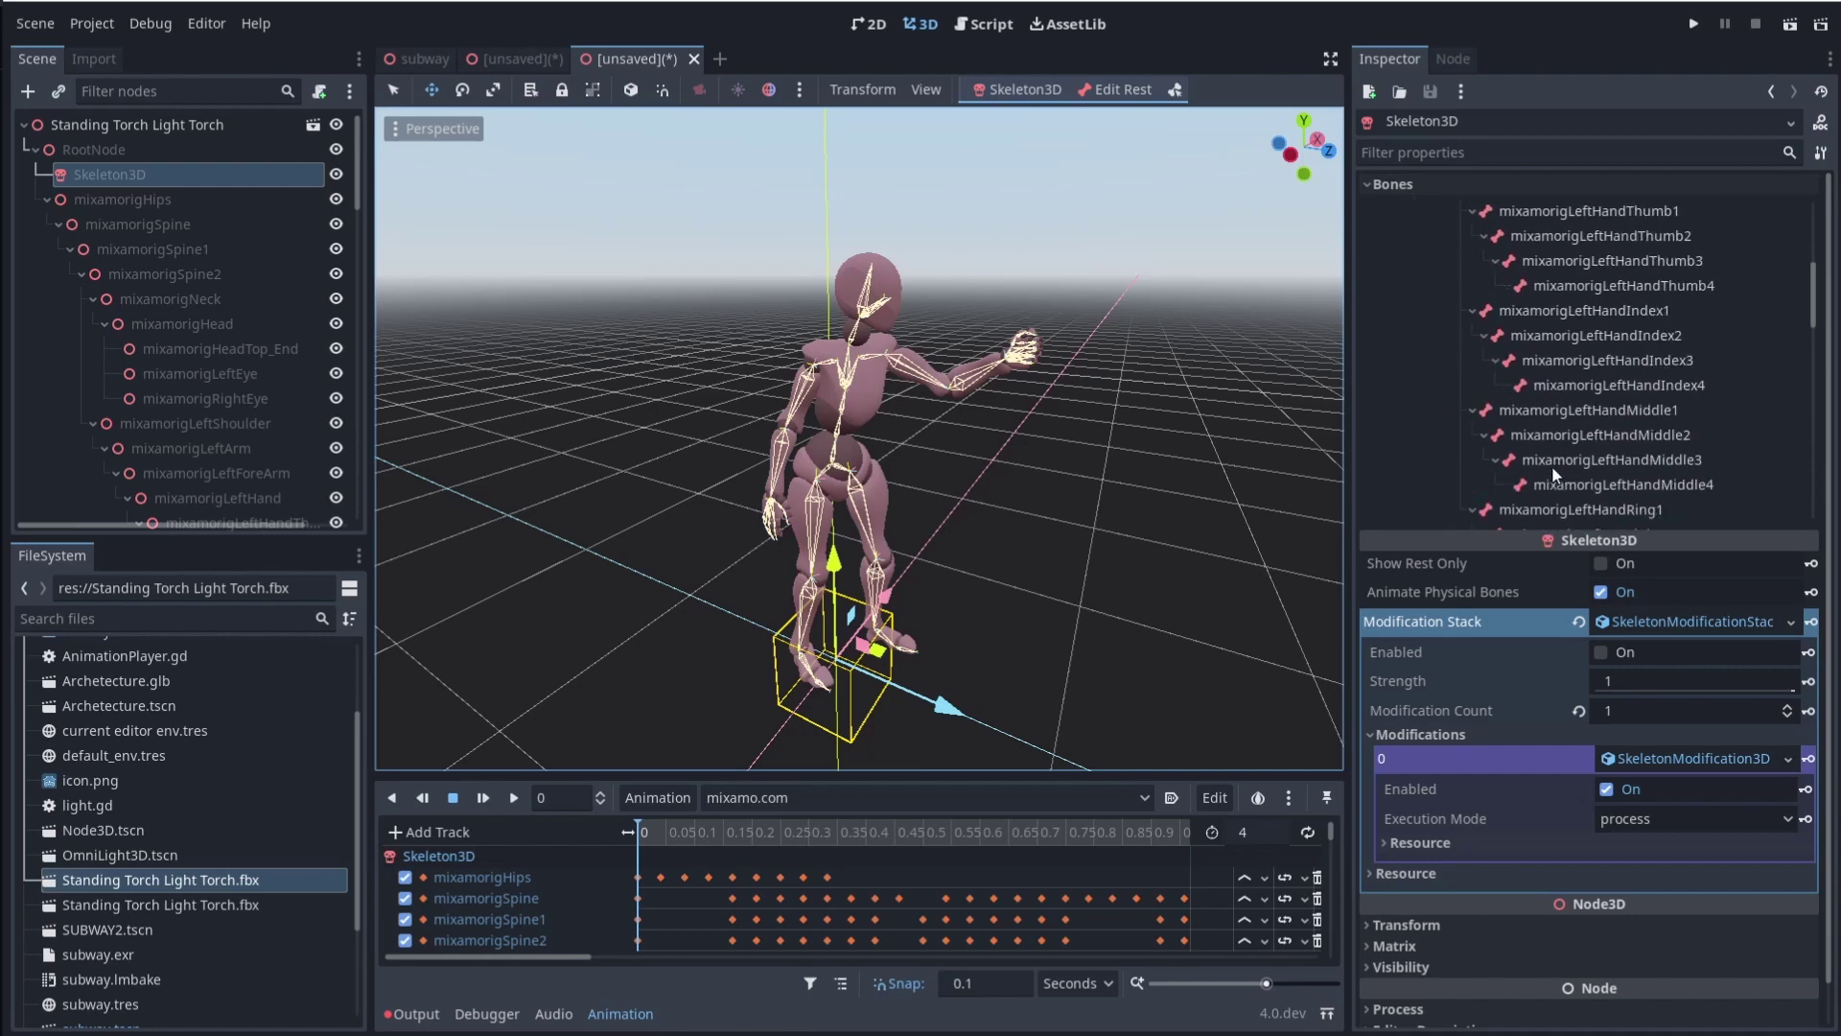
{"action": "scroll", "coordinate": [1551, 464], "scroll_direction": "up", "scroll_amount": 5}
Browse the Head, HeadTop_End, LeftEye, LeftShoulder and Spine bones, ending on mixamorigSpine2
{"action": "left_click", "coordinate": [1509, 335]}
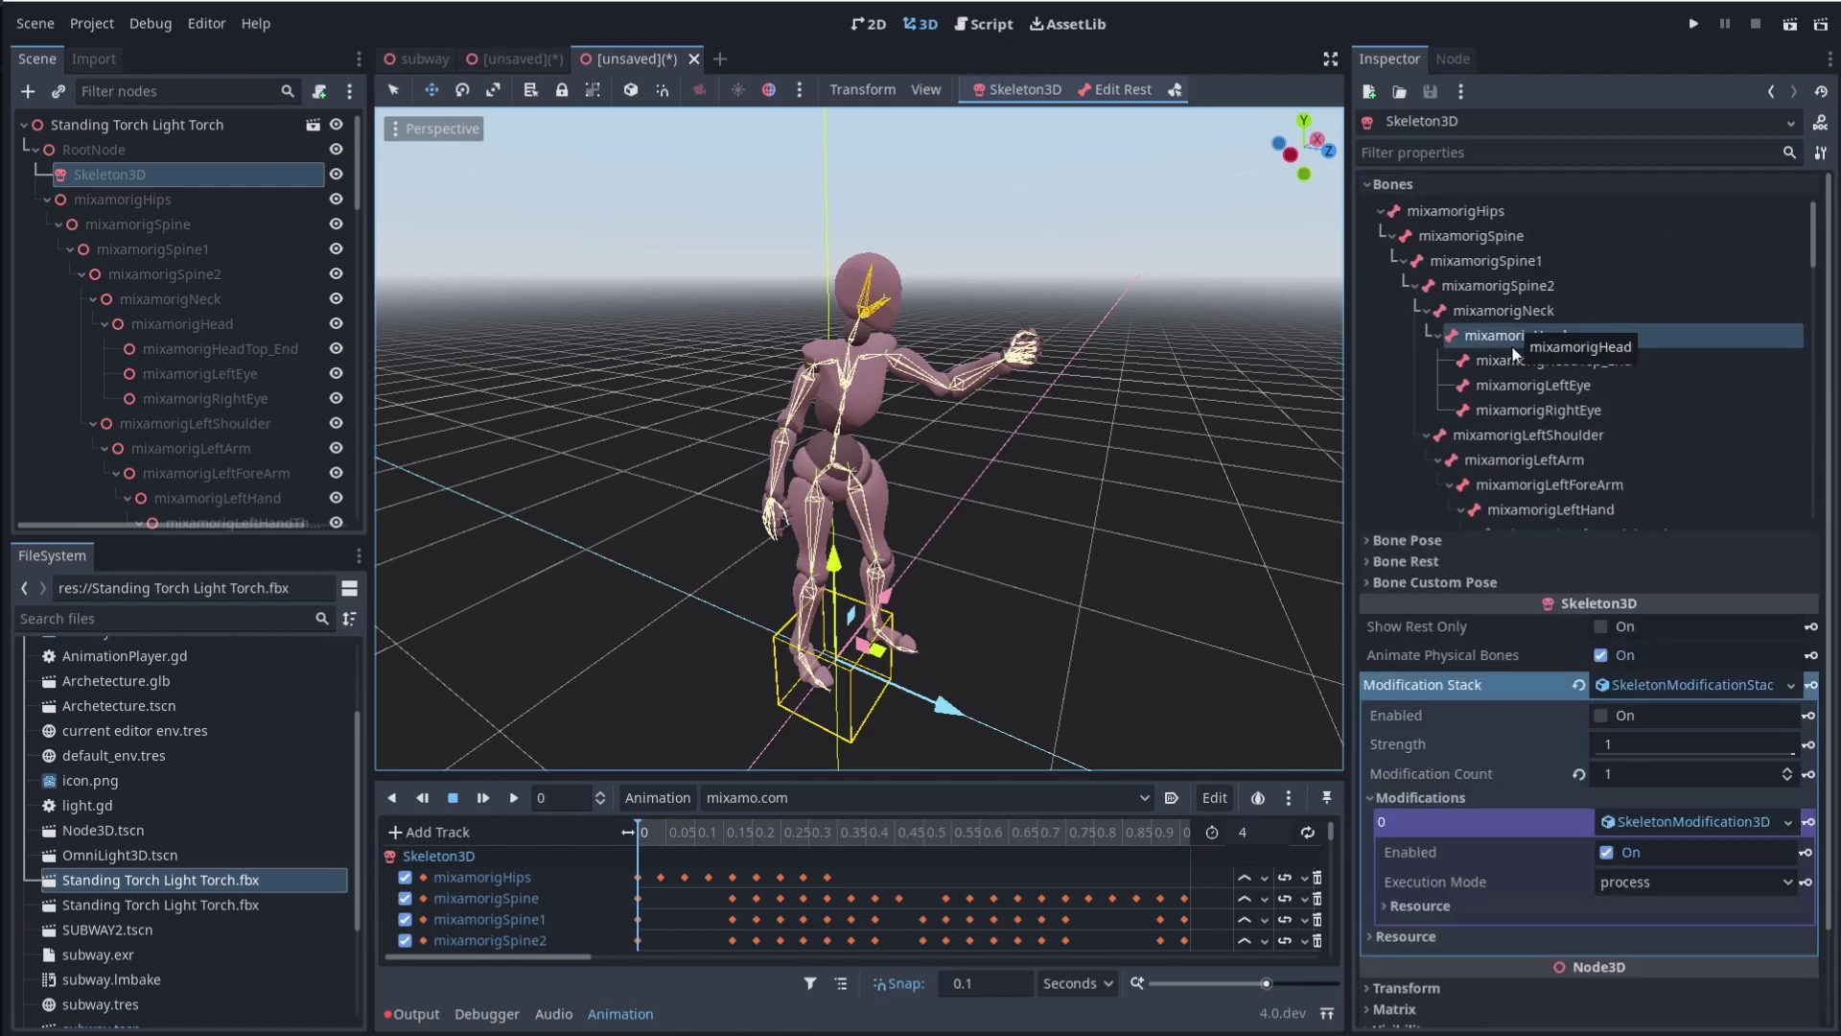
{"action": "left_click", "coordinate": [1514, 360]}
{"action": "left_click", "coordinate": [1520, 385]}
{"action": "left_click", "coordinate": [1523, 435]}
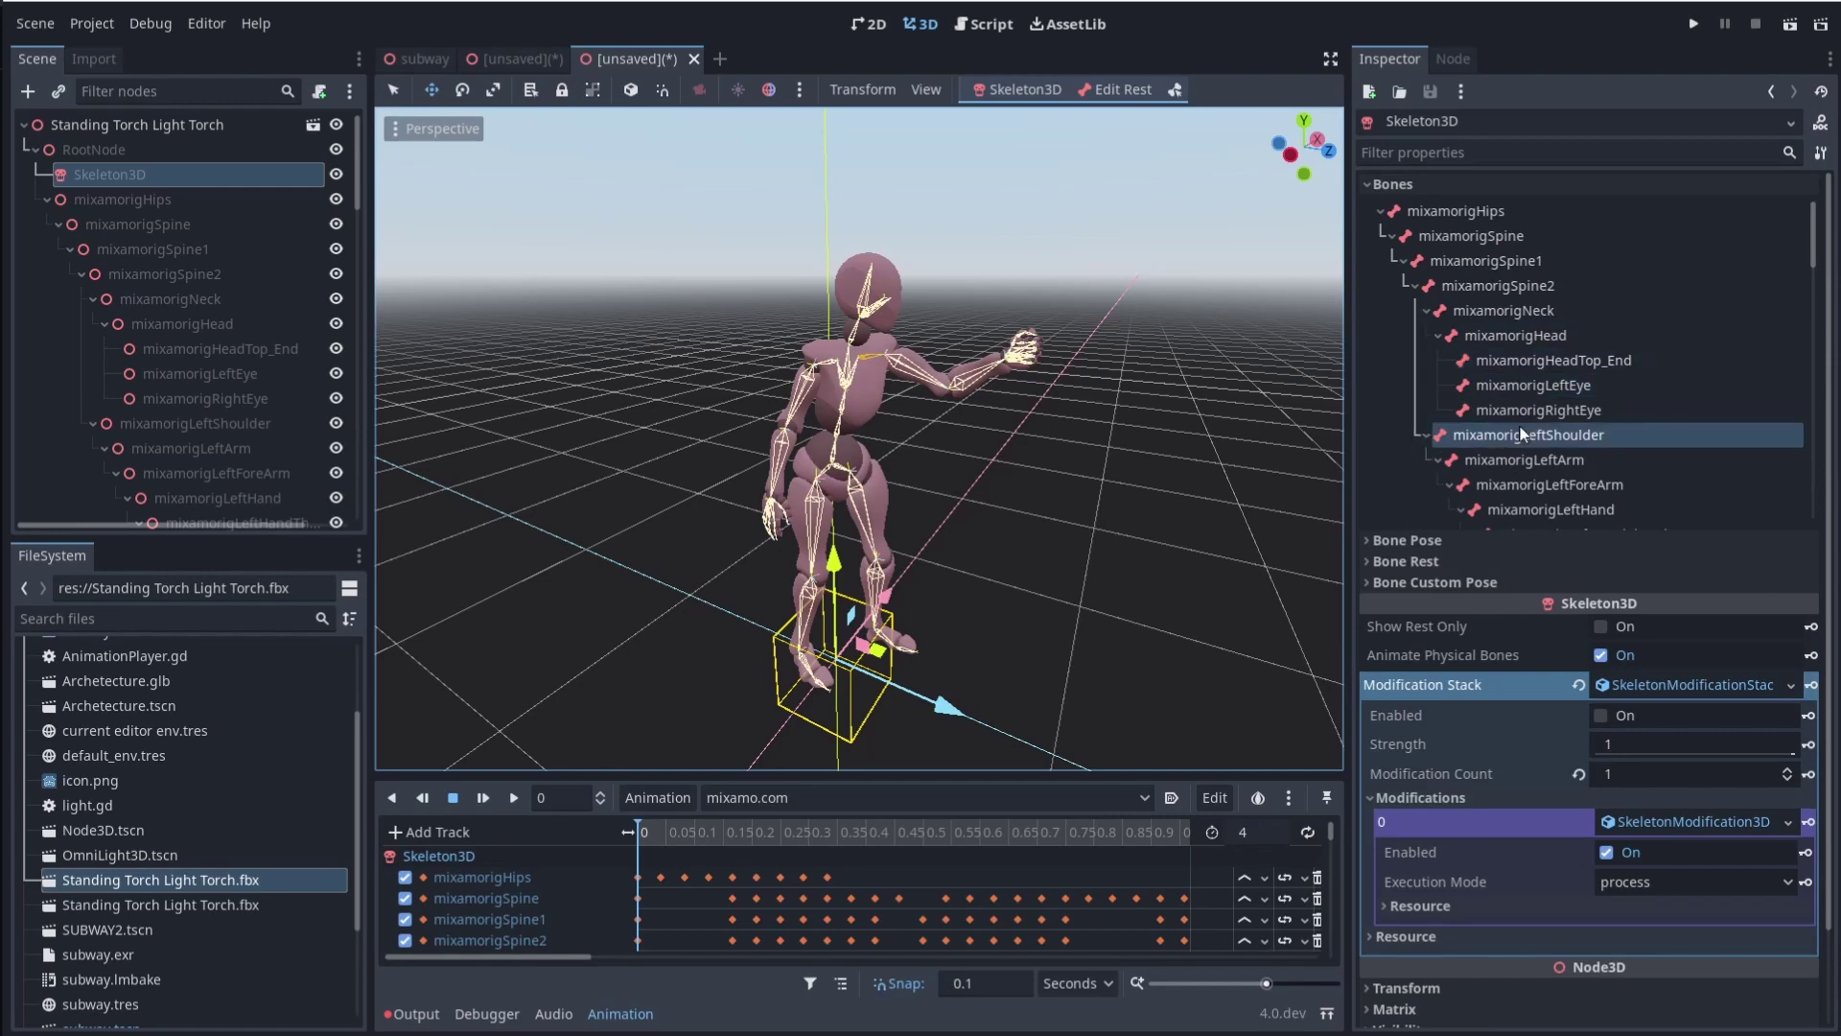
{"action": "left_click", "coordinate": [1502, 337]}
{"action": "left_click", "coordinate": [1487, 285]}
{"action": "left_click", "coordinate": [1477, 261]}
{"action": "left_click", "coordinate": [1472, 239]}
{"action": "middle_click_drag", "start_coordinate": [968, 426], "coordinate": [834, 412]}
{"action": "middle_click_drag", "start_coordinate": [989, 386], "coordinate": [1011, 401]}
{"action": "scroll", "coordinate": [1011, 401], "scroll_direction": "up", "scroll_amount": 3}
{"action": "left_click", "coordinate": [1506, 294]}
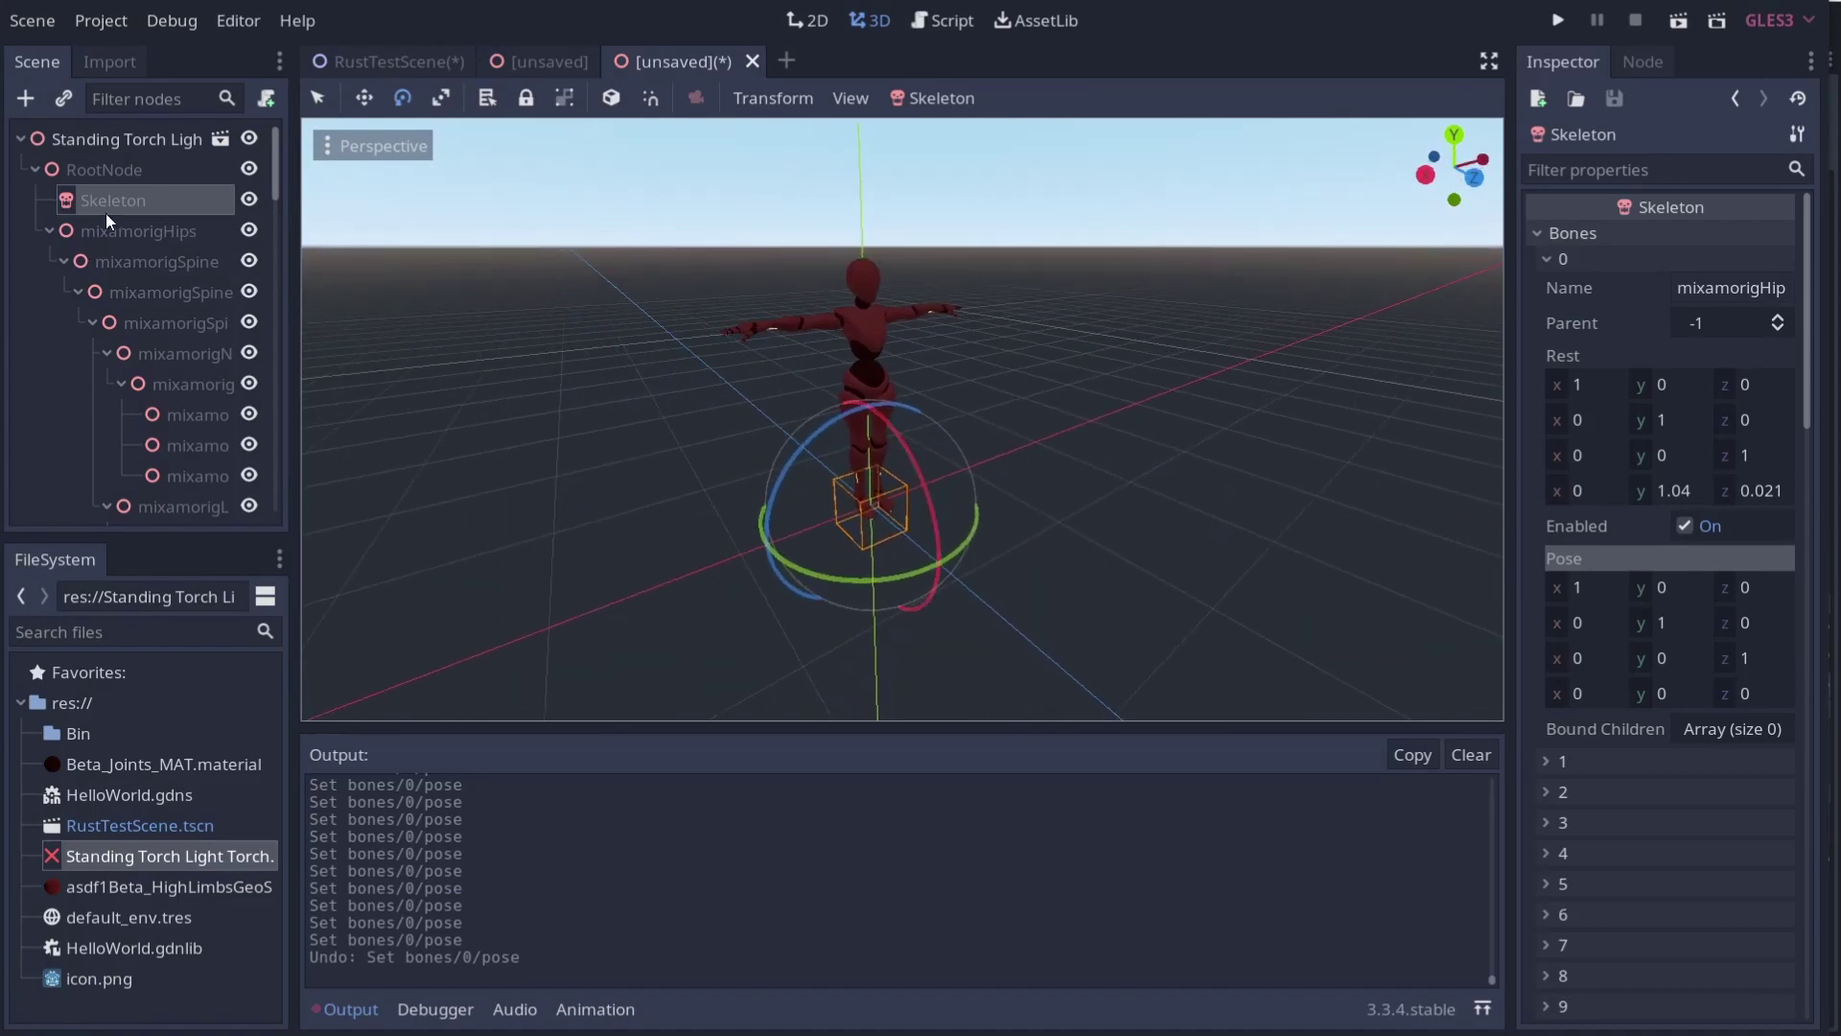
Move the camera closer to the skeleton and widen the Godot 3.3.4 Inspector
{"action": "right_click_drag", "start_coordinate": [994, 429], "coordinate": [957, 407]}
{"action": "key", "text": "w"}
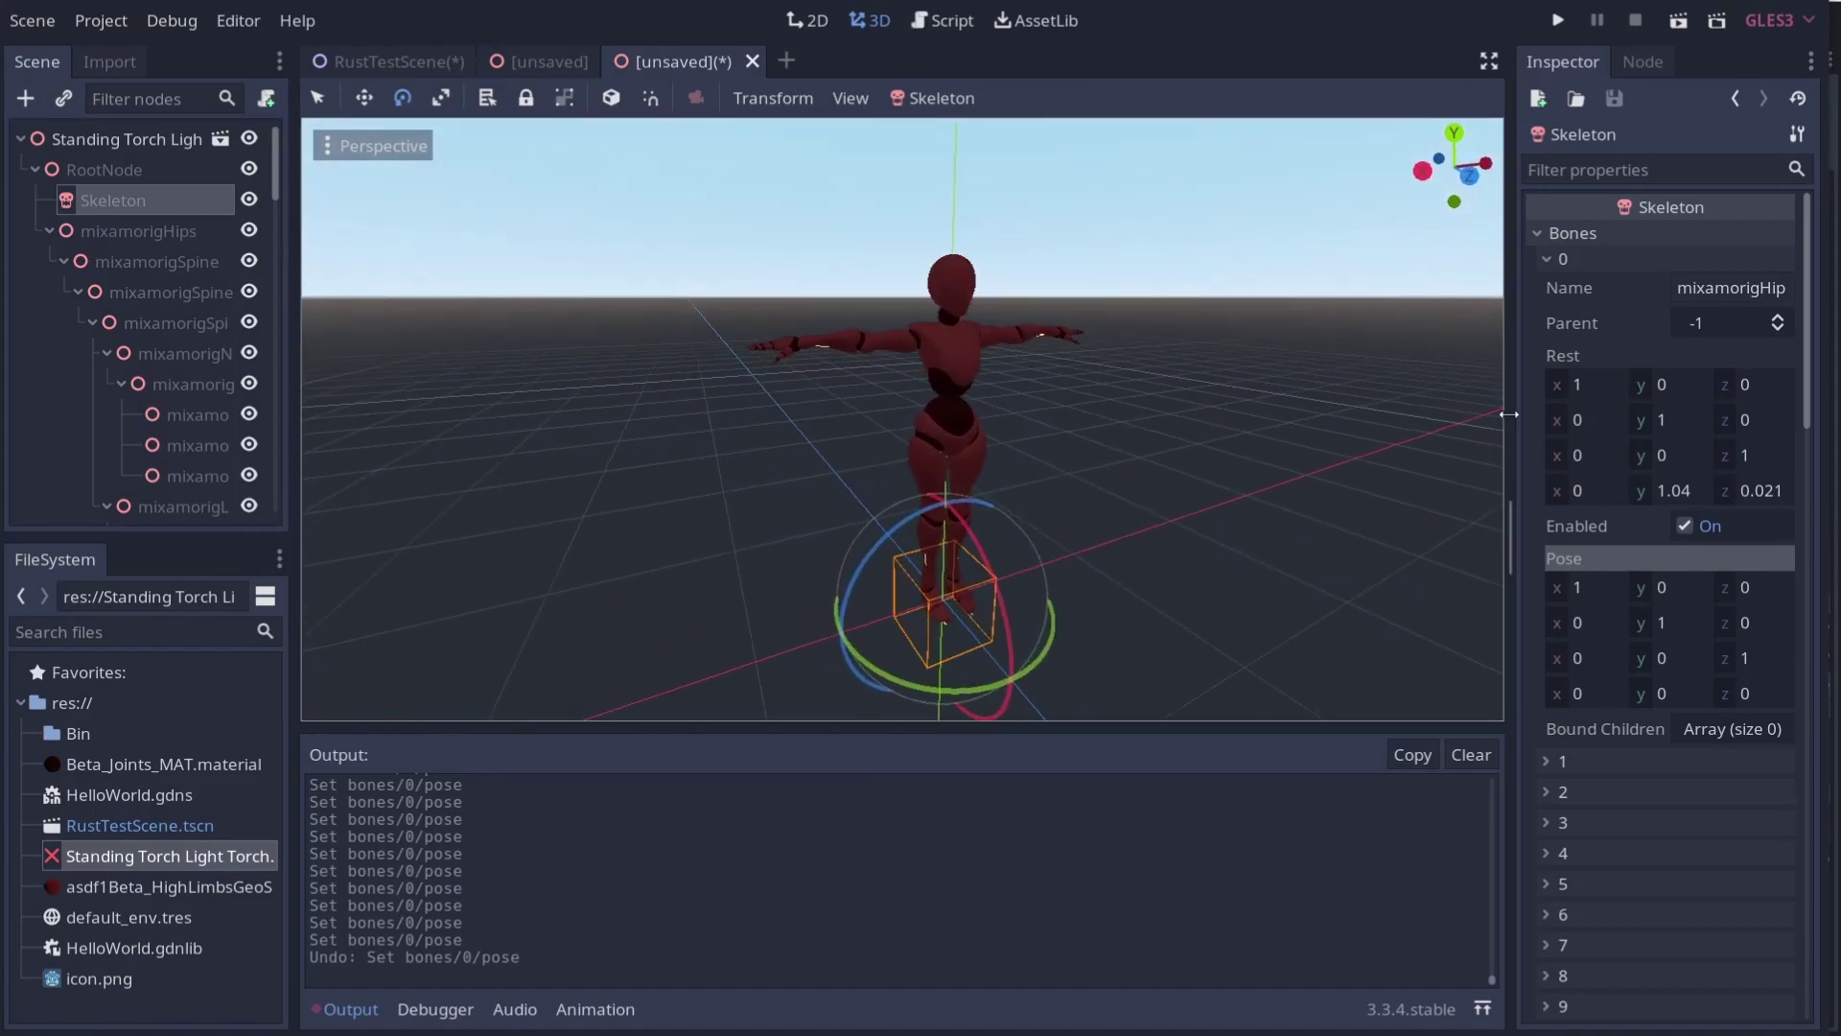
{"action": "left_click_drag", "start_coordinate": [1513, 418], "coordinate": [1189, 418]}
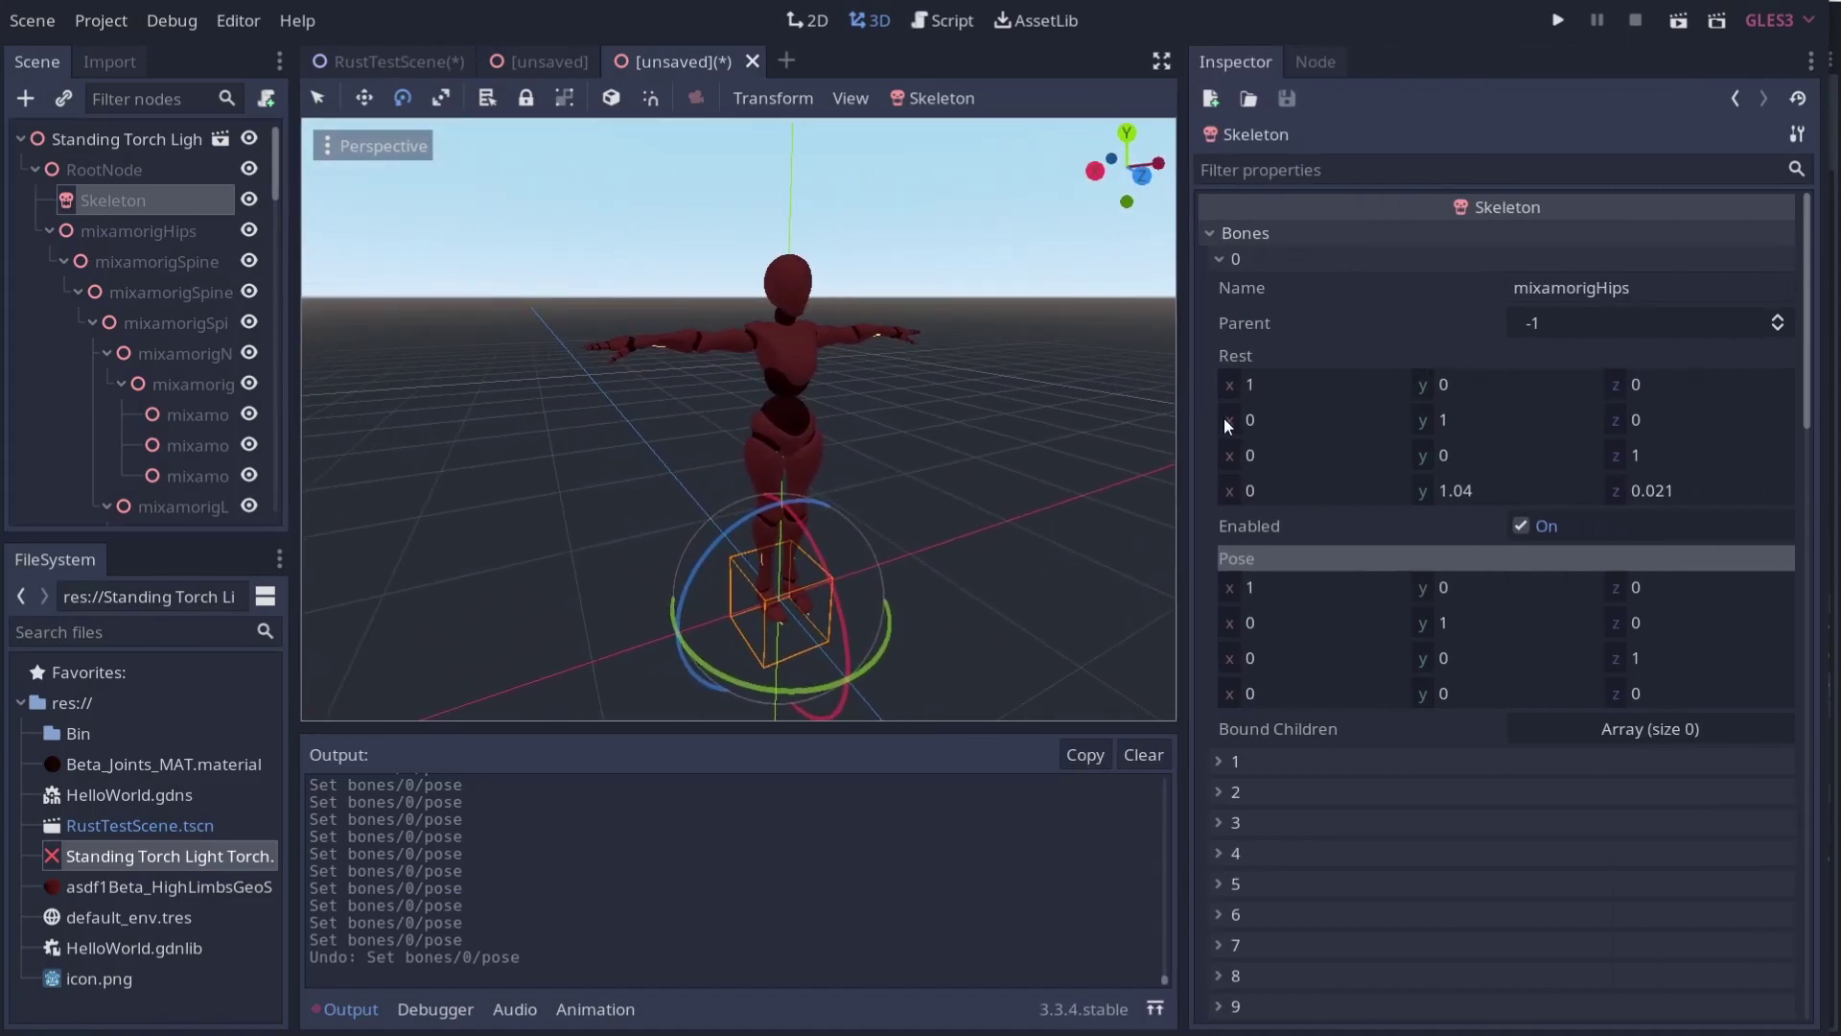
{"action": "left_click", "coordinate": [1230, 261]}
{"action": "scroll", "coordinate": [1377, 518], "scroll_direction": "down", "scroll_amount": 12}
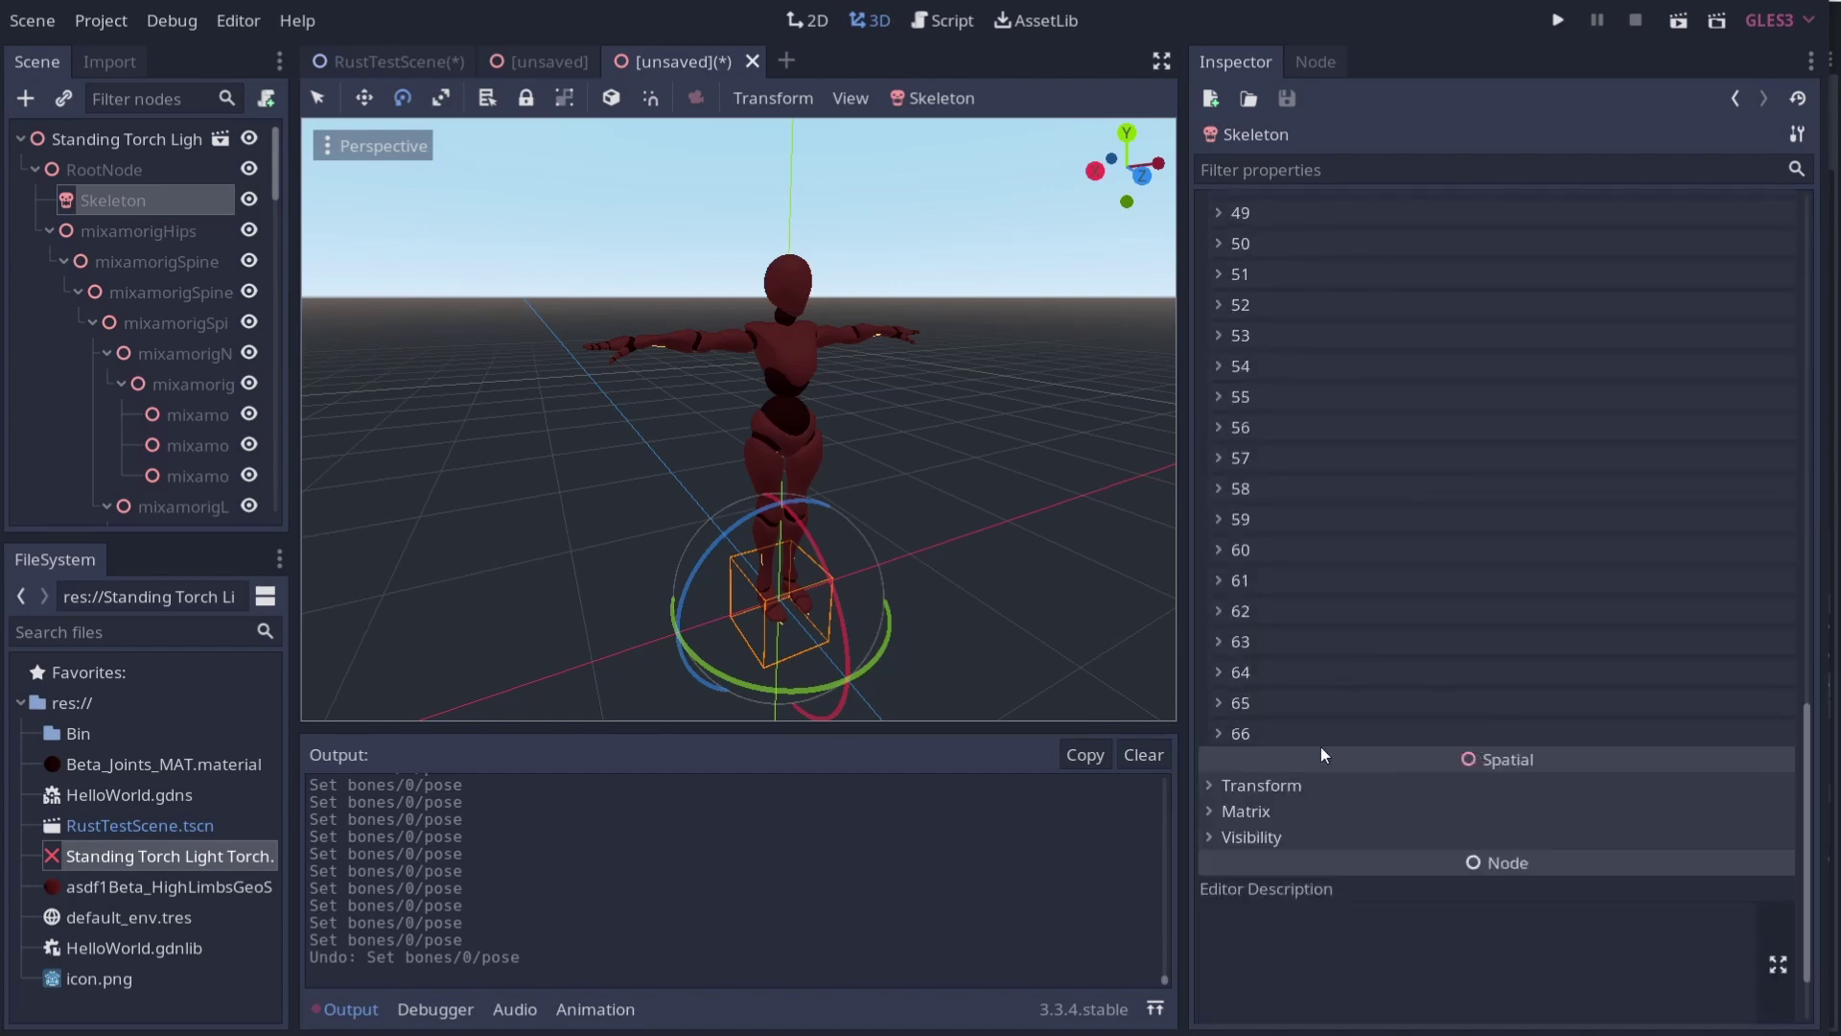
{"action": "scroll", "coordinate": [1321, 746], "scroll_direction": "up", "scroll_amount": 12}
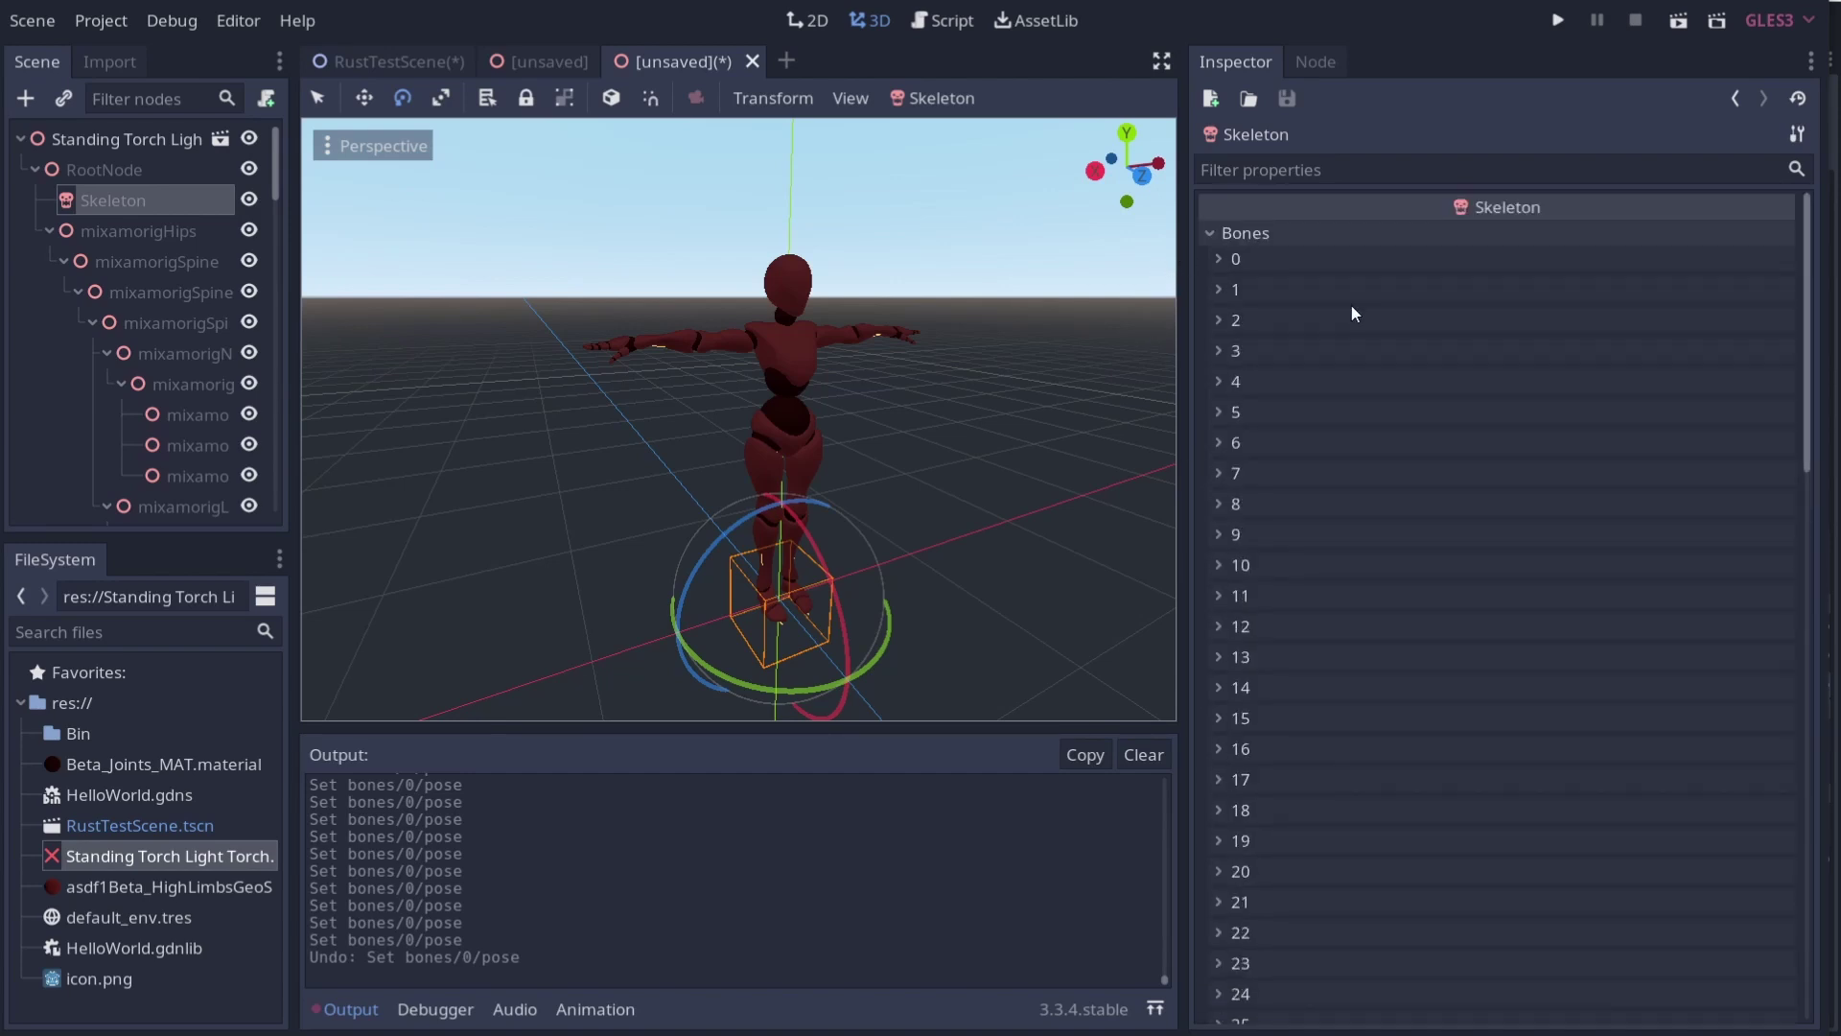
Expand bones 0 and 2 and select their names, mixamorigHips and mixamorigSpine1
{"action": "left_click", "coordinate": [1235, 259]}
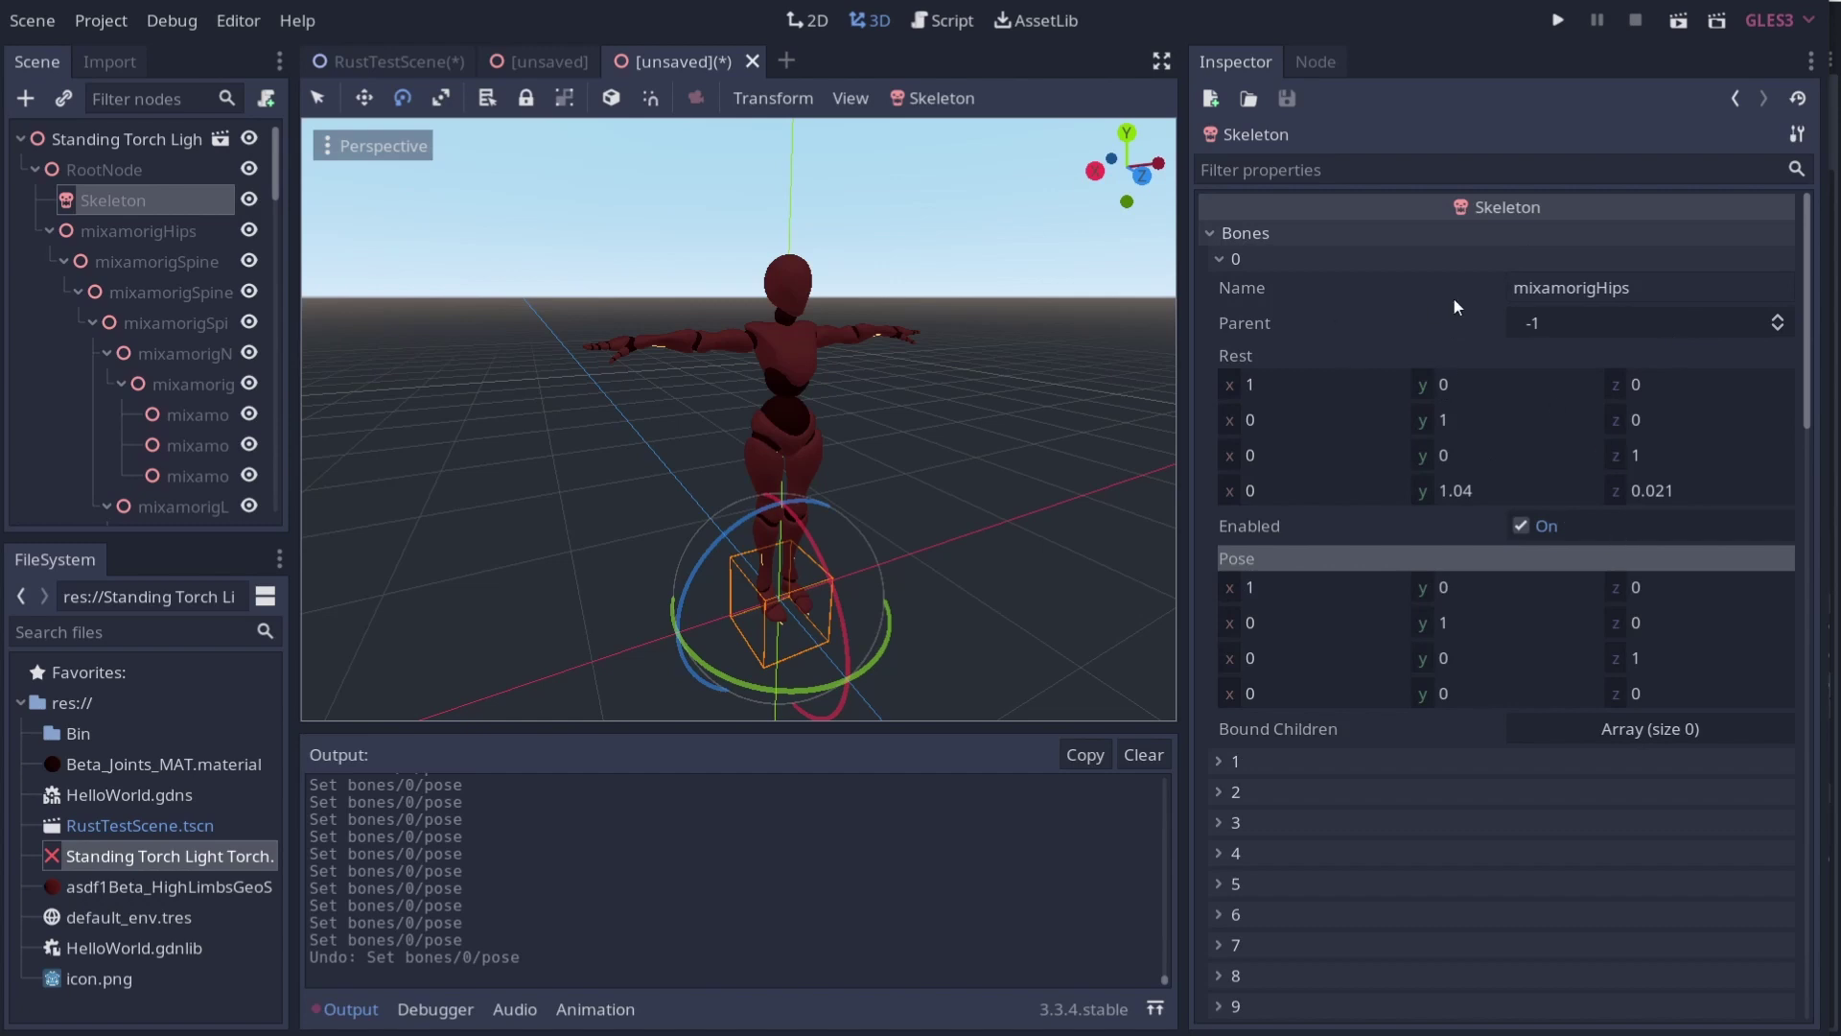
{"action": "left_click_drag", "start_coordinate": [1631, 296], "coordinate": [1500, 288]}
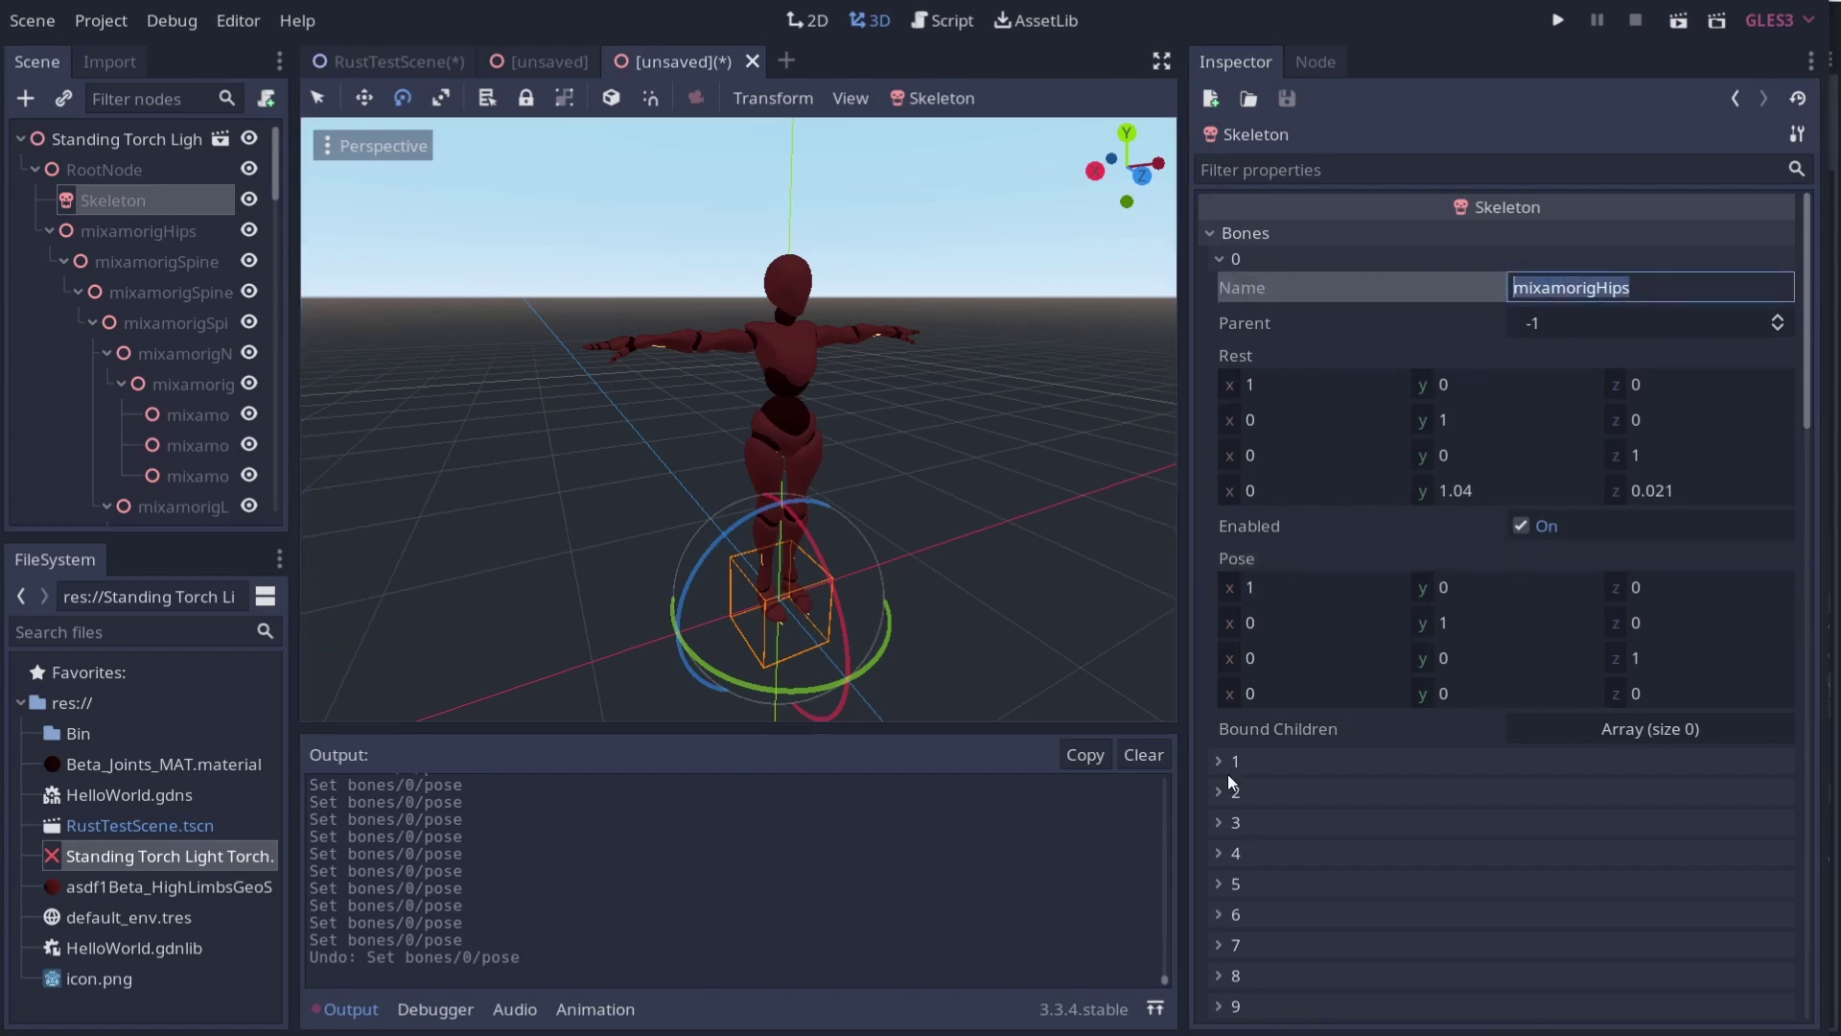
{"action": "left_click", "coordinate": [1252, 789]}
{"action": "left_click_drag", "start_coordinate": [1645, 821], "coordinate": [1458, 806]}
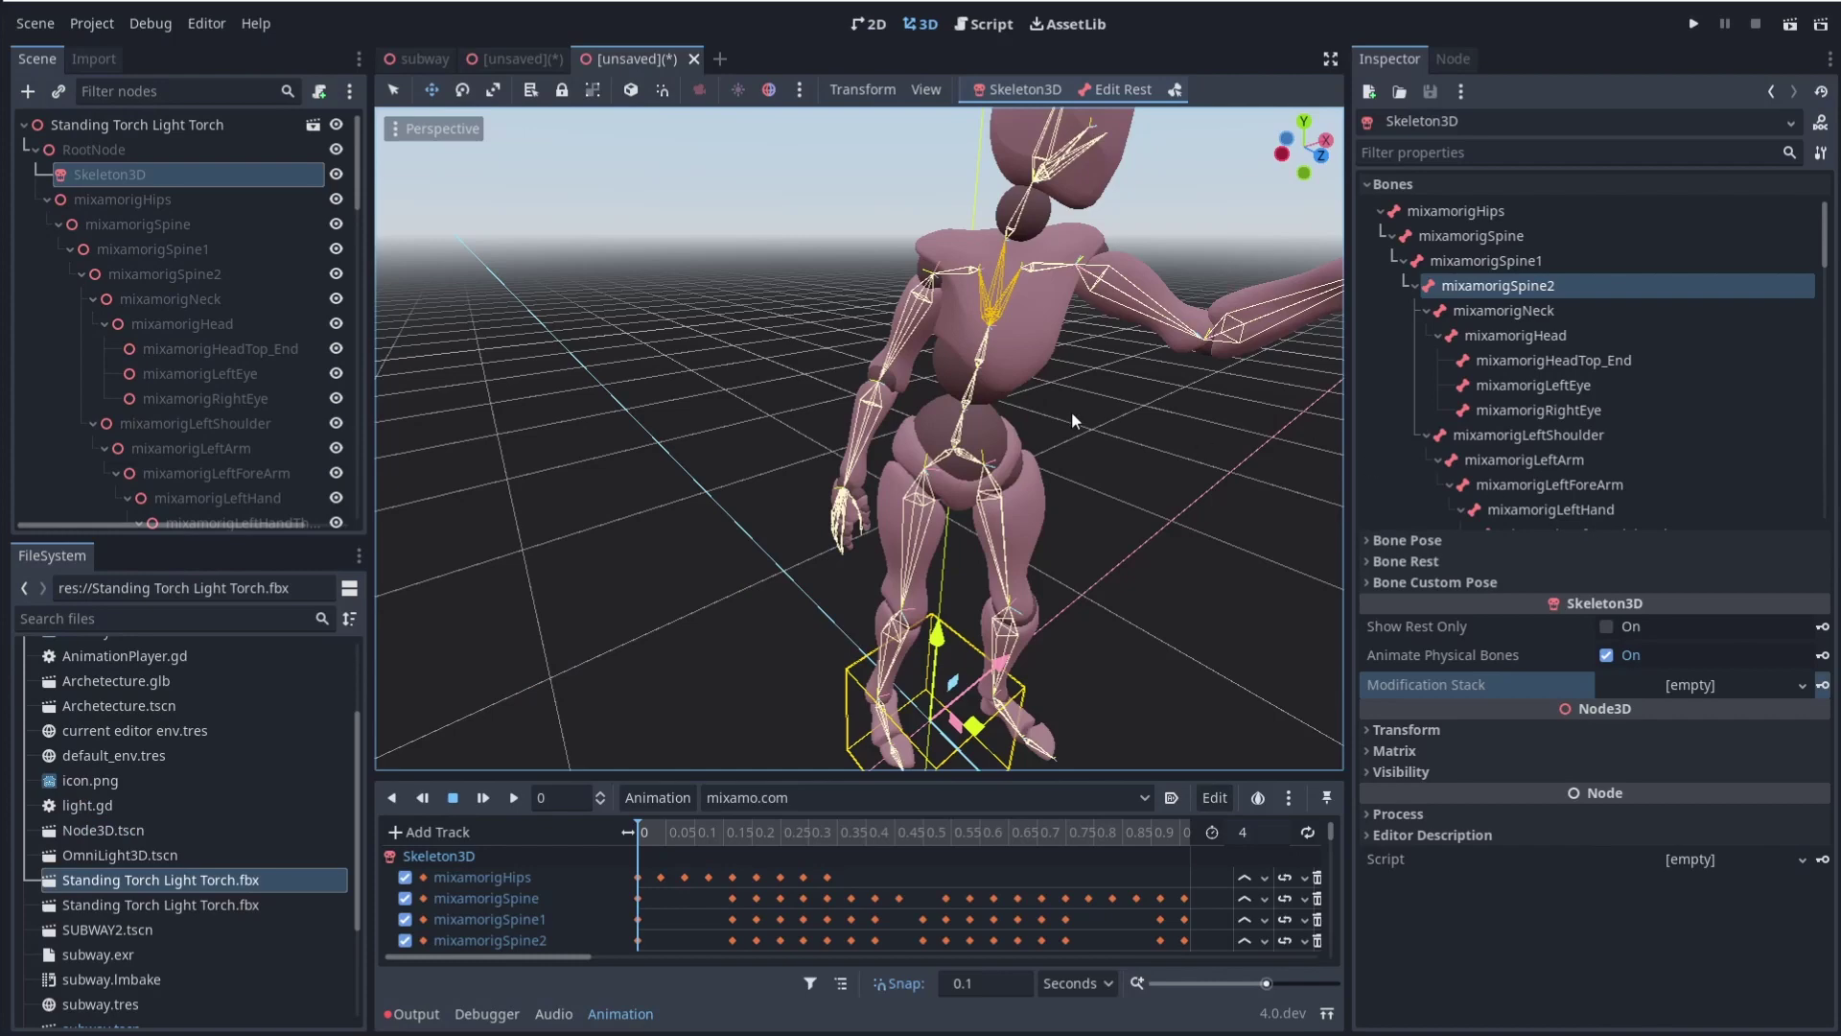
Expand mixamorigSpine2's pose settings and toggle its pose off and back on
{"action": "key", "text": "d"}
{"action": "right_click_drag", "start_coordinate": [1072, 417], "coordinate": [1043, 407]}
{"action": "key", "text": "s"}
{"action": "scroll", "coordinate": [859, 438], "scroll_direction": "up", "scroll_amount": 3}
{"action": "left_click", "coordinate": [1429, 540]}
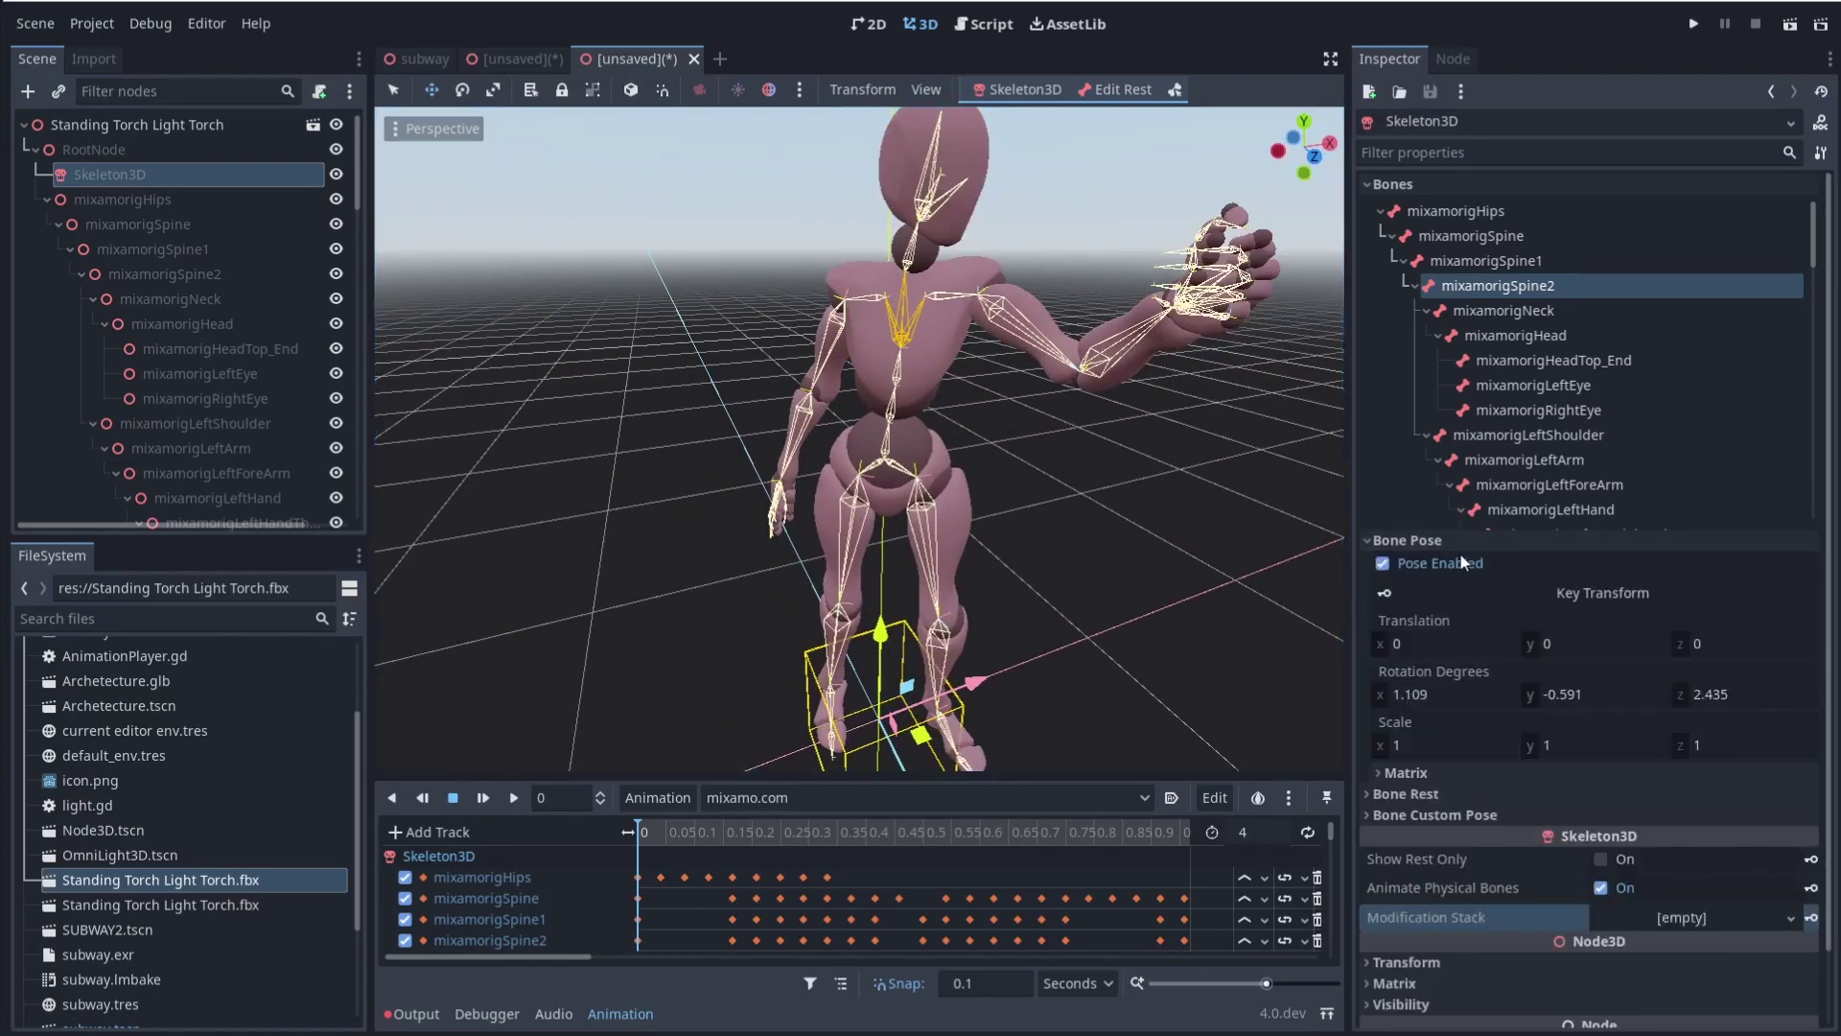
{"action": "left_click", "coordinate": [1458, 562]}
{"action": "left_click", "coordinate": [1458, 562]}
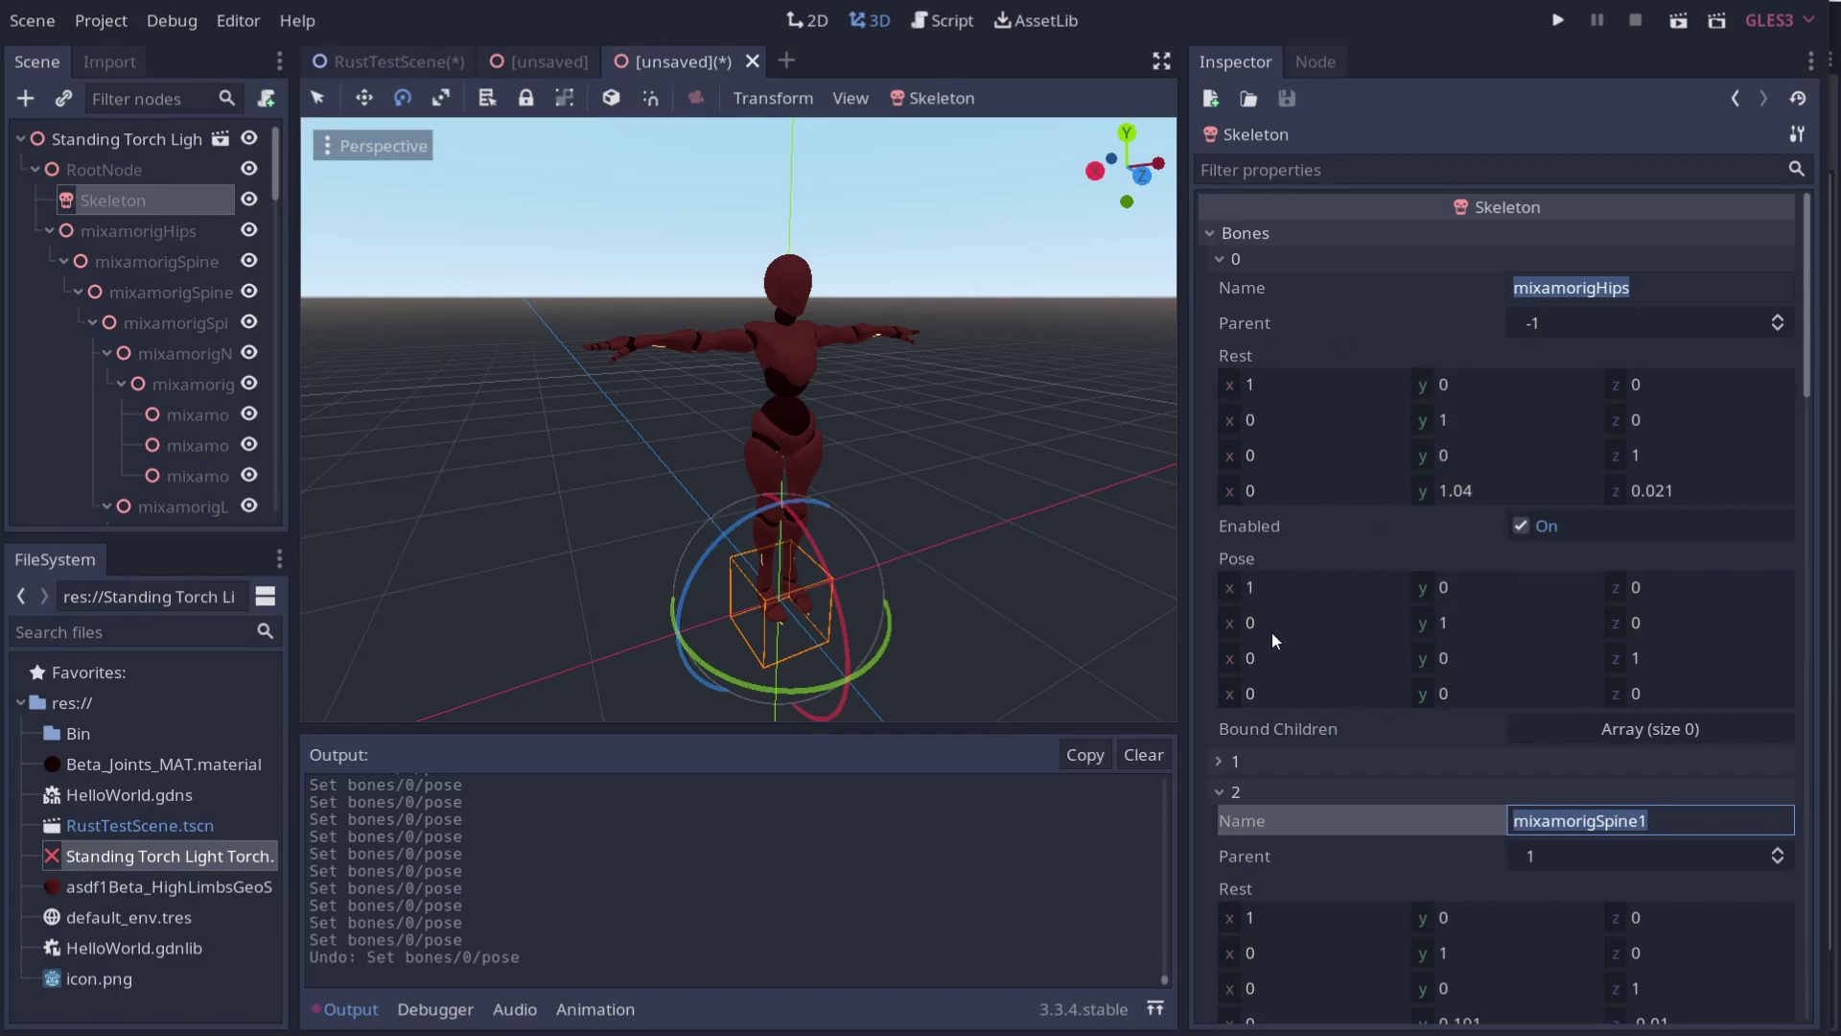
Try bone 0 pose values such as 0.893 and 0.896, then undo the edits
{"action": "left_click_drag", "start_coordinate": [1276, 623], "coordinate": [1333, 623]}
{"action": "left_click_drag", "start_coordinate": [1473, 622], "coordinate": [1433, 622]}
{"action": "left_click_drag", "start_coordinate": [1753, 631], "coordinate": [1688, 631]}
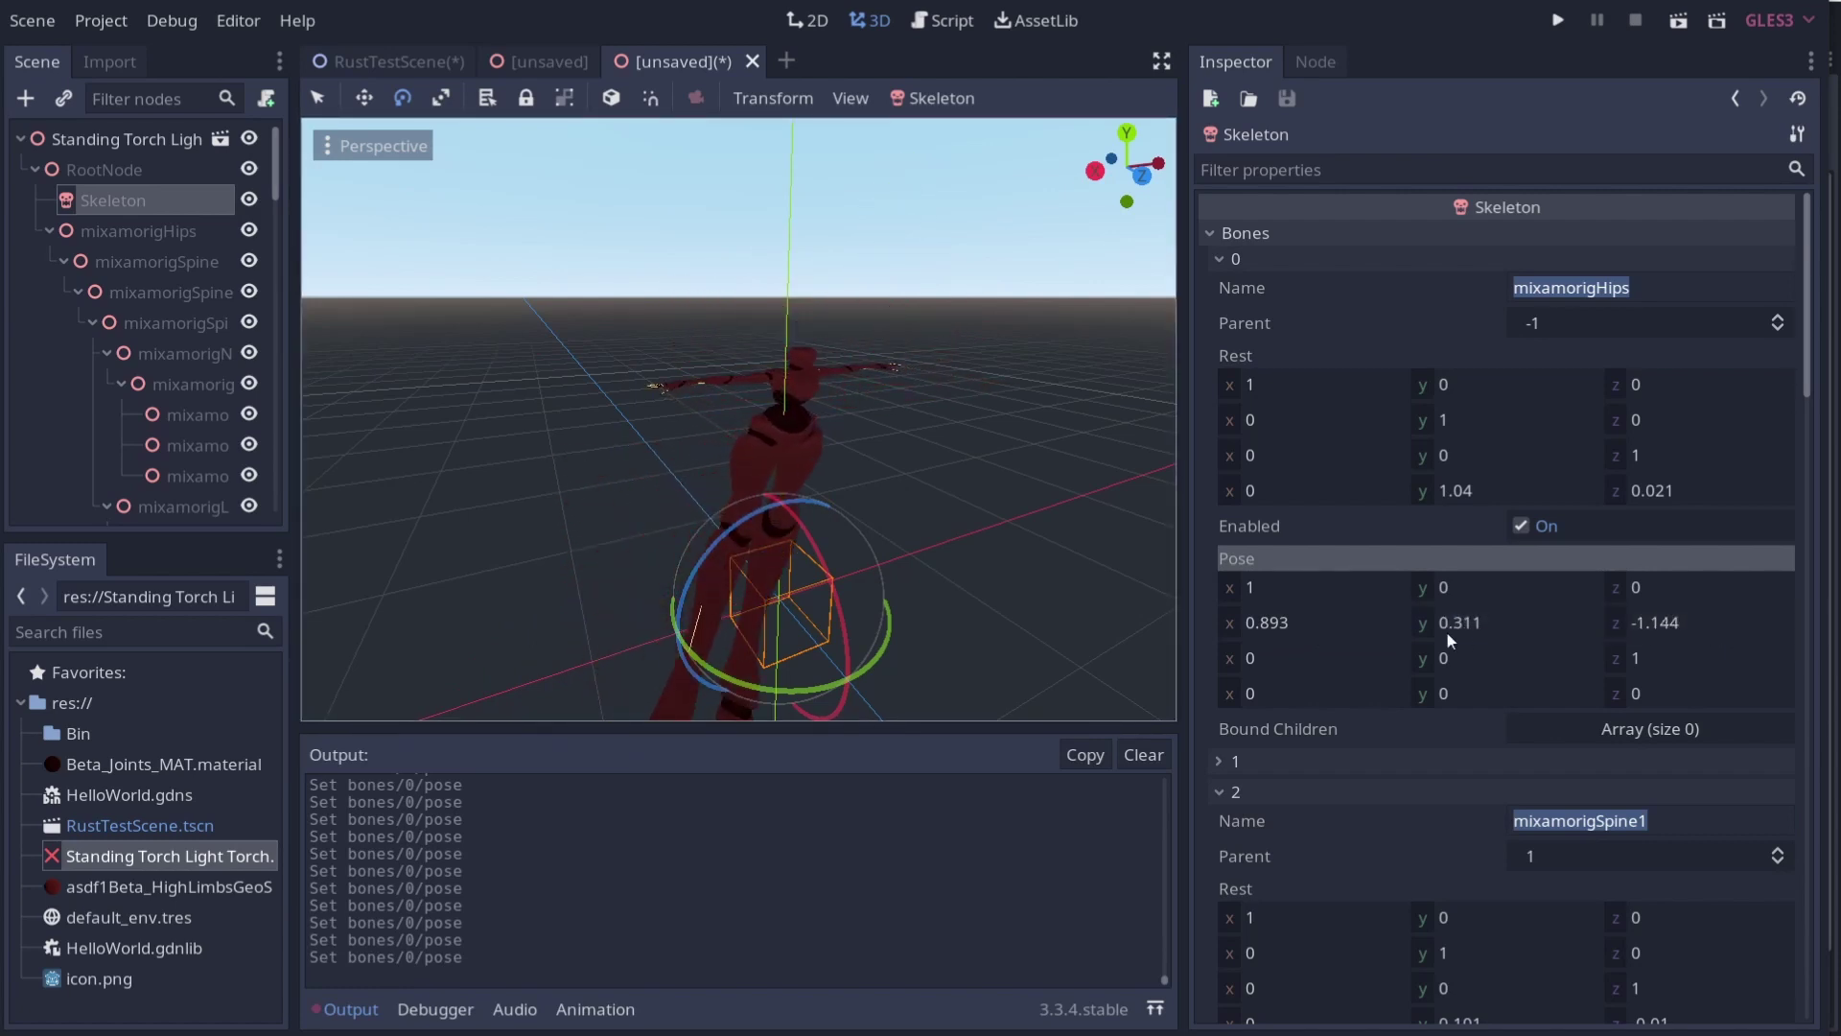
{"action": "left_click_drag", "start_coordinate": [1444, 631], "coordinate": [1477, 631]}
{"action": "left_click", "coordinate": [1066, 632]}
{"action": "left_click_drag", "start_coordinate": [1304, 658], "coordinate": [1266, 694]}
{"action": "key", "text": "ctrl+z"}
{"action": "key", "text": "ctrl+z"}
{"action": "key", "text": "ctrl+z"}
{"action": "key", "text": "ctrl+z"}
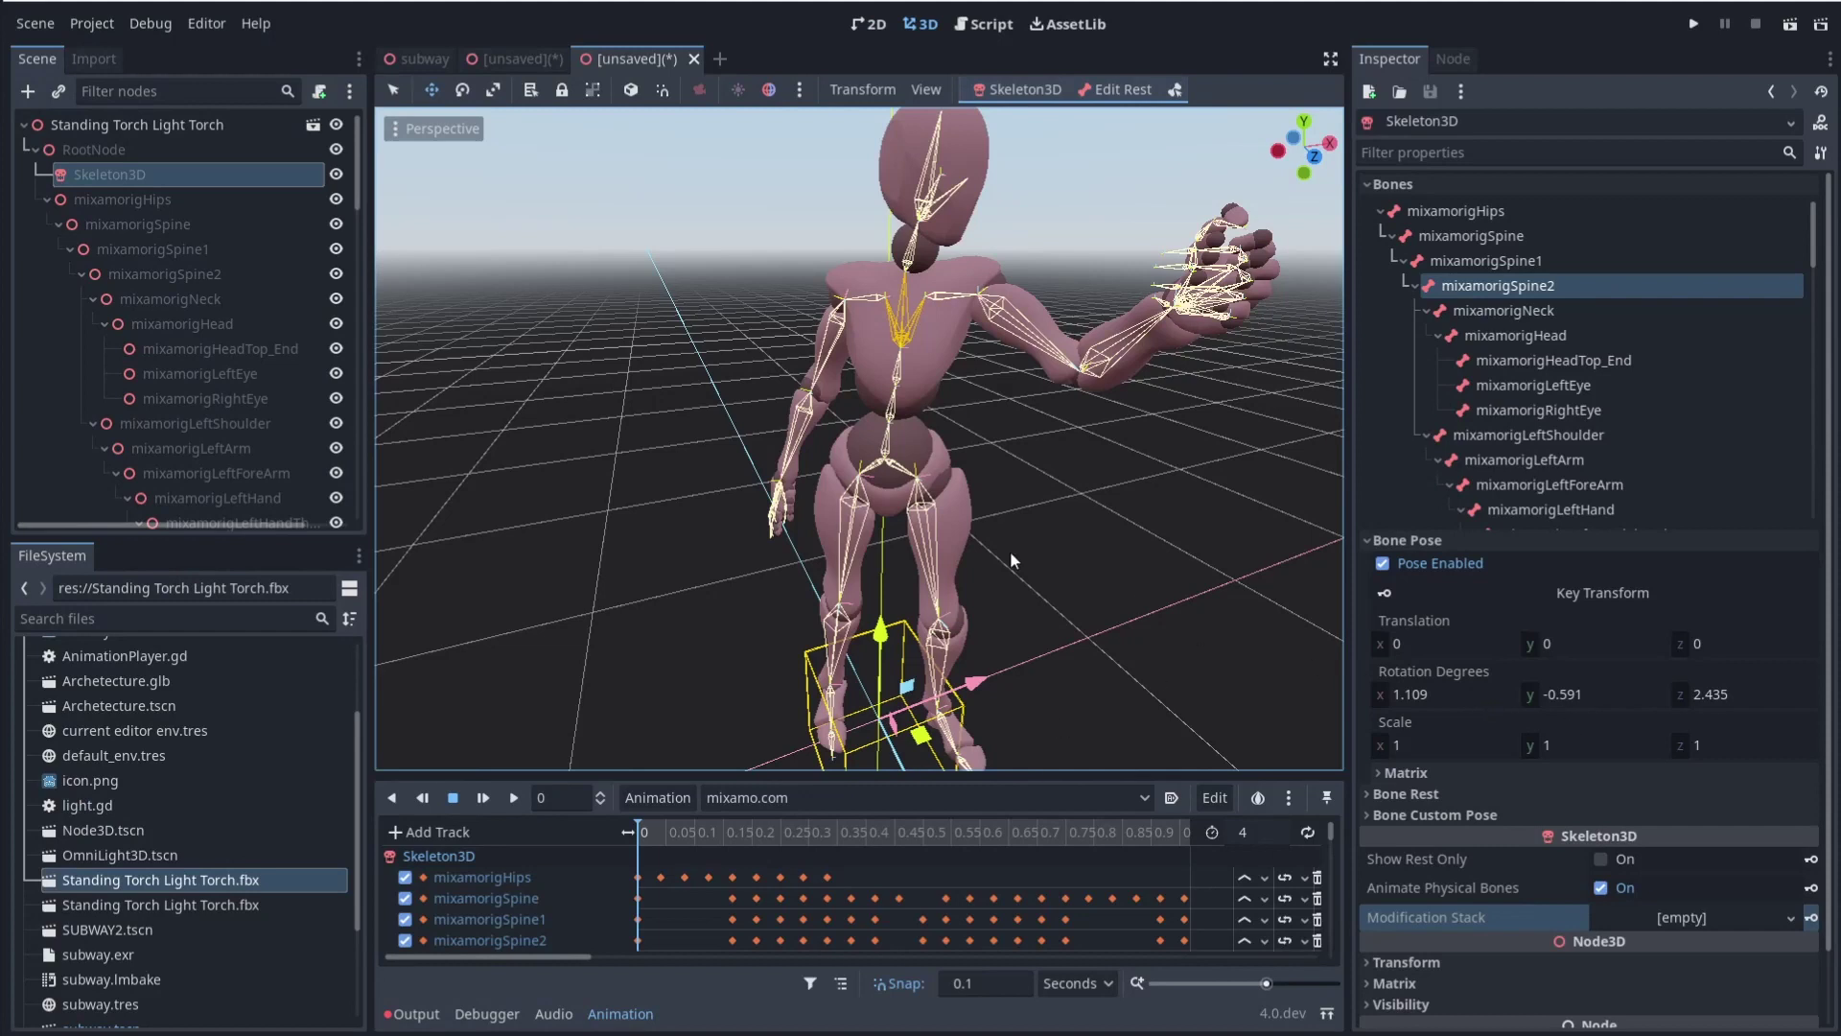
Set mixamorigSpine2's X rotation to 50 degrees, bending the character forward
{"action": "mouse_move", "coordinate": [1426, 698]}
{"action": "left_mouse_down"}
{"action": "mouse_move", "coordinate": [1453, 698]}
{"action": "mouse_move", "coordinate": [1436, 703]}
{"action": "left_mouse_up"}
{"action": "left_click", "coordinate": [1435, 700]}
{"action": "type", "text": "50"}
{"action": "key", "text": "Return"}
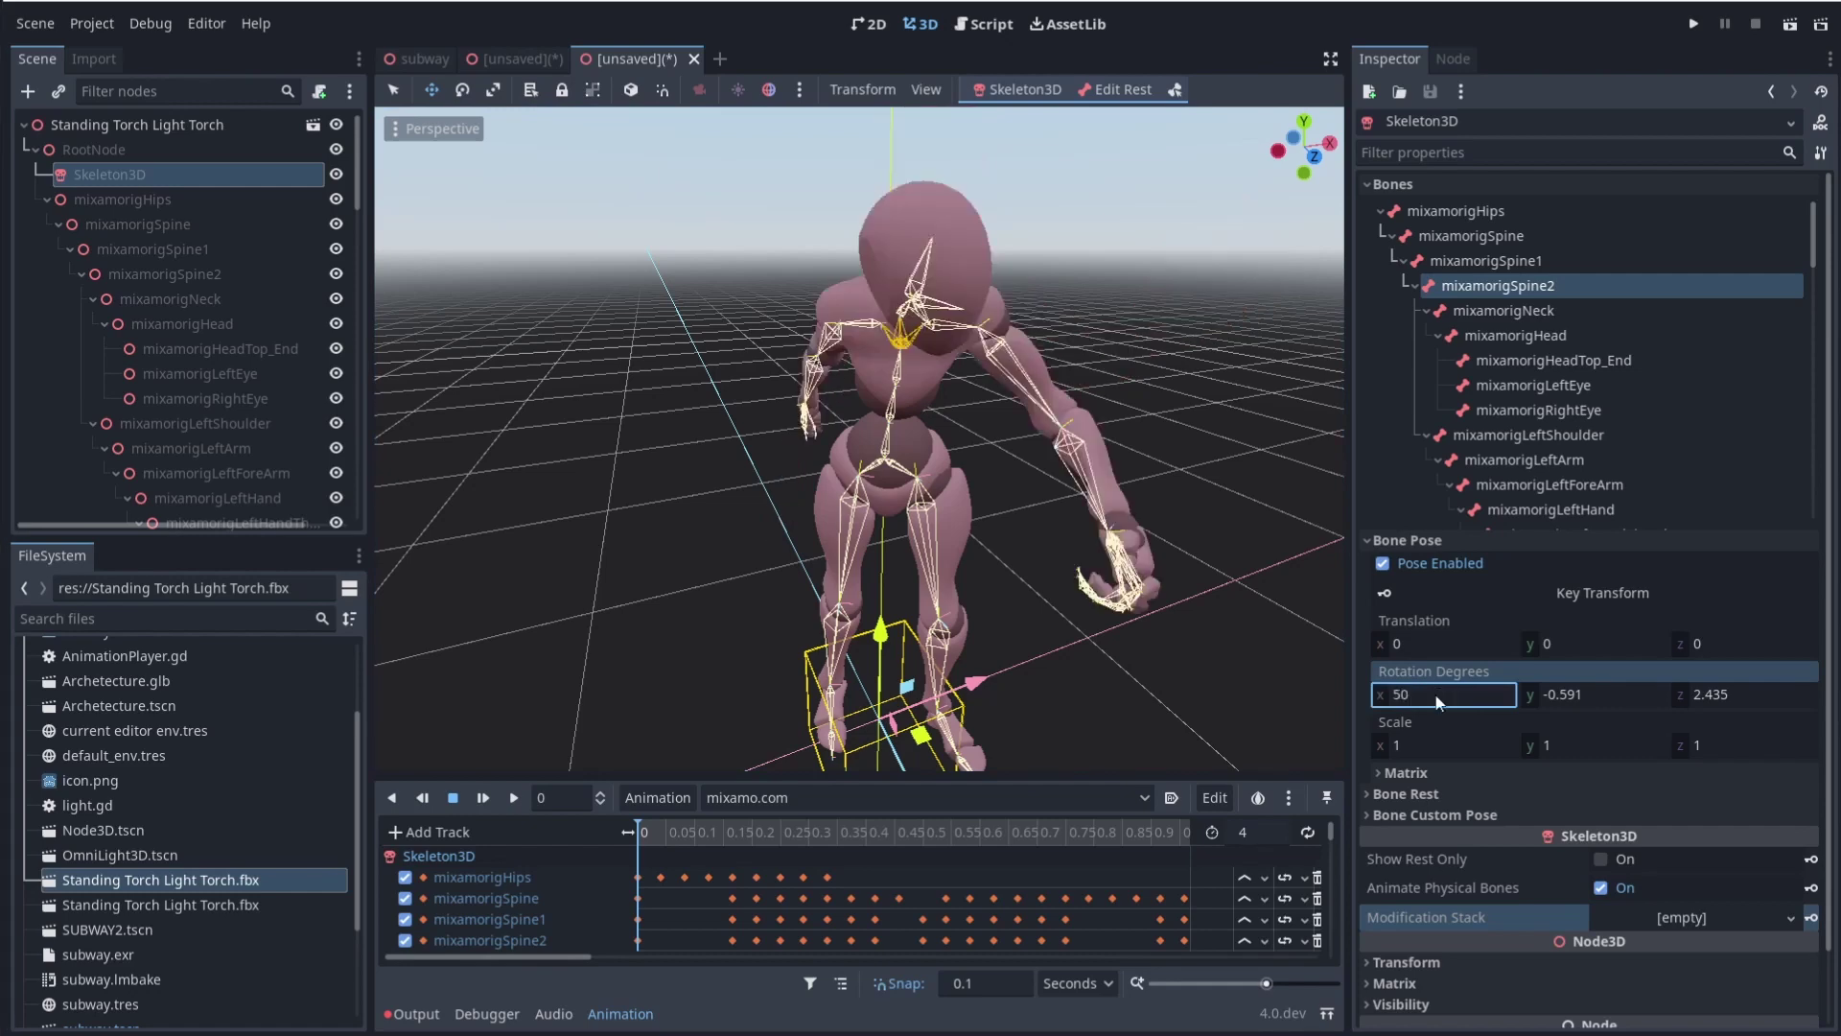
{"action": "middle_click_drag", "start_coordinate": [671, 433], "coordinate": [837, 409]}
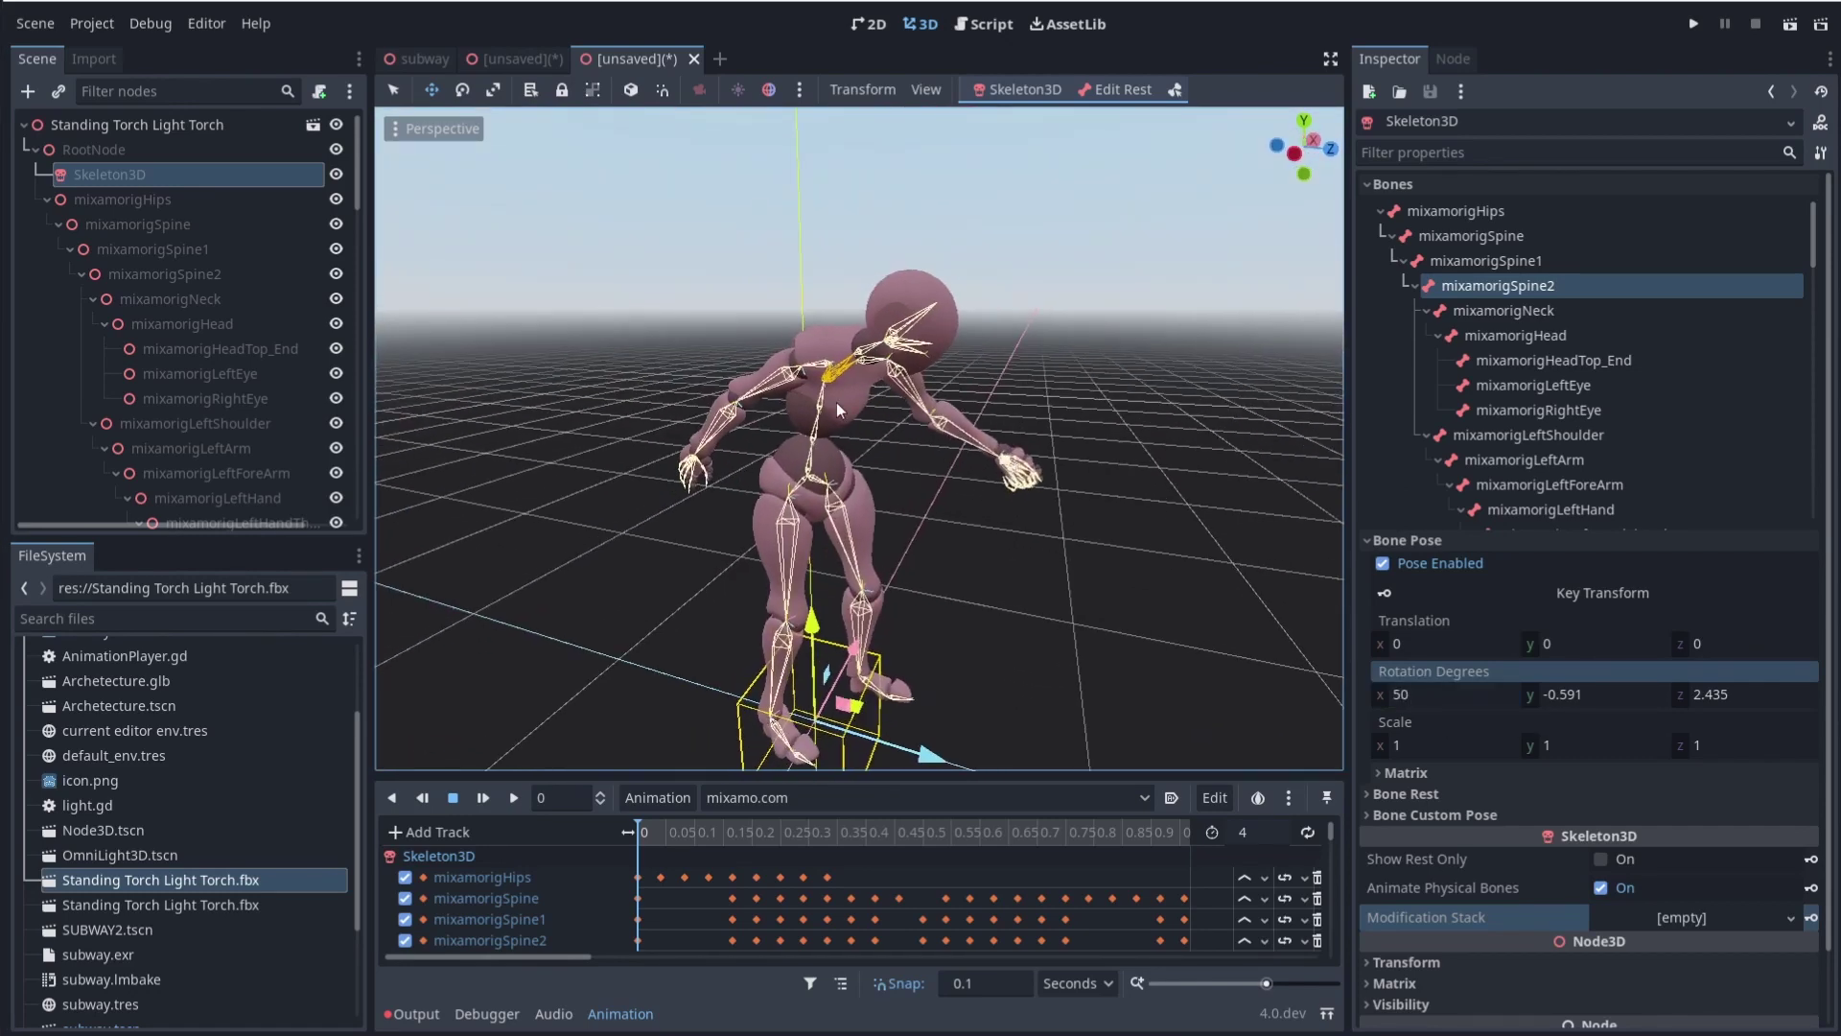
{"action": "left_click", "coordinate": [462, 89]}
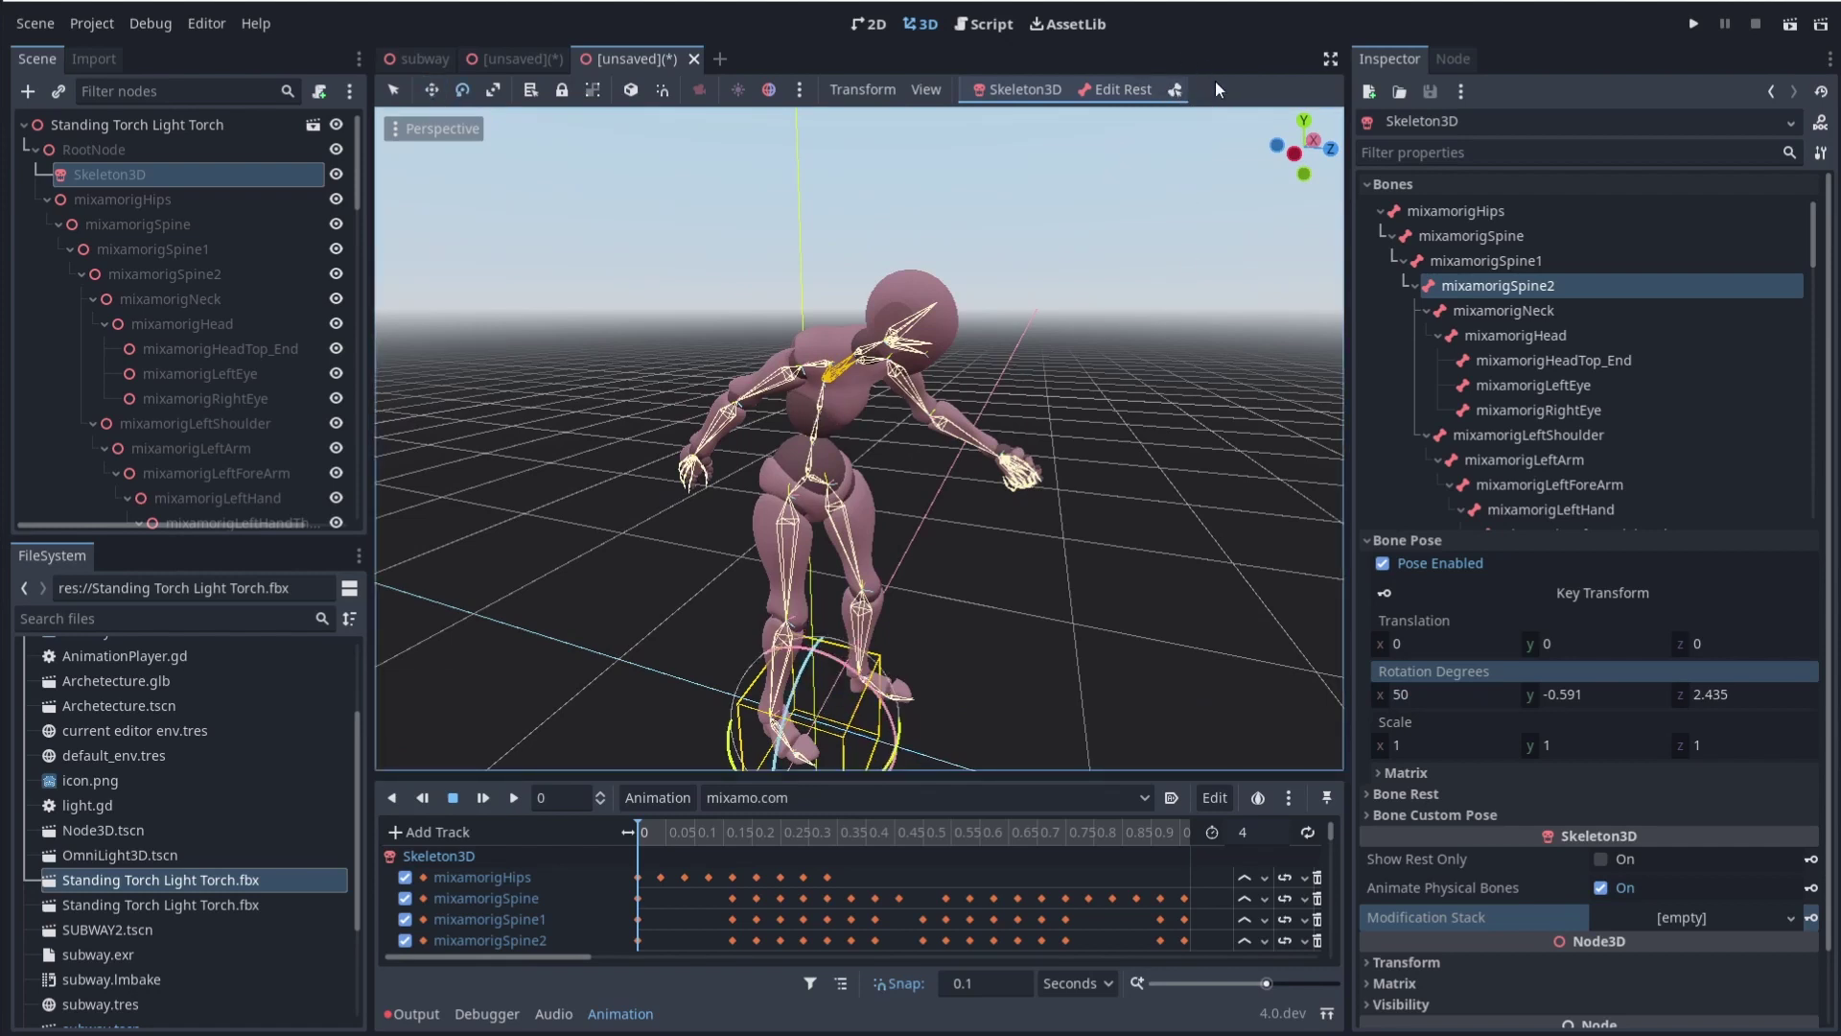
Enable bone editing and rotate the spine bone back and forth with the gizmo
{"action": "left_click", "coordinate": [1176, 89]}
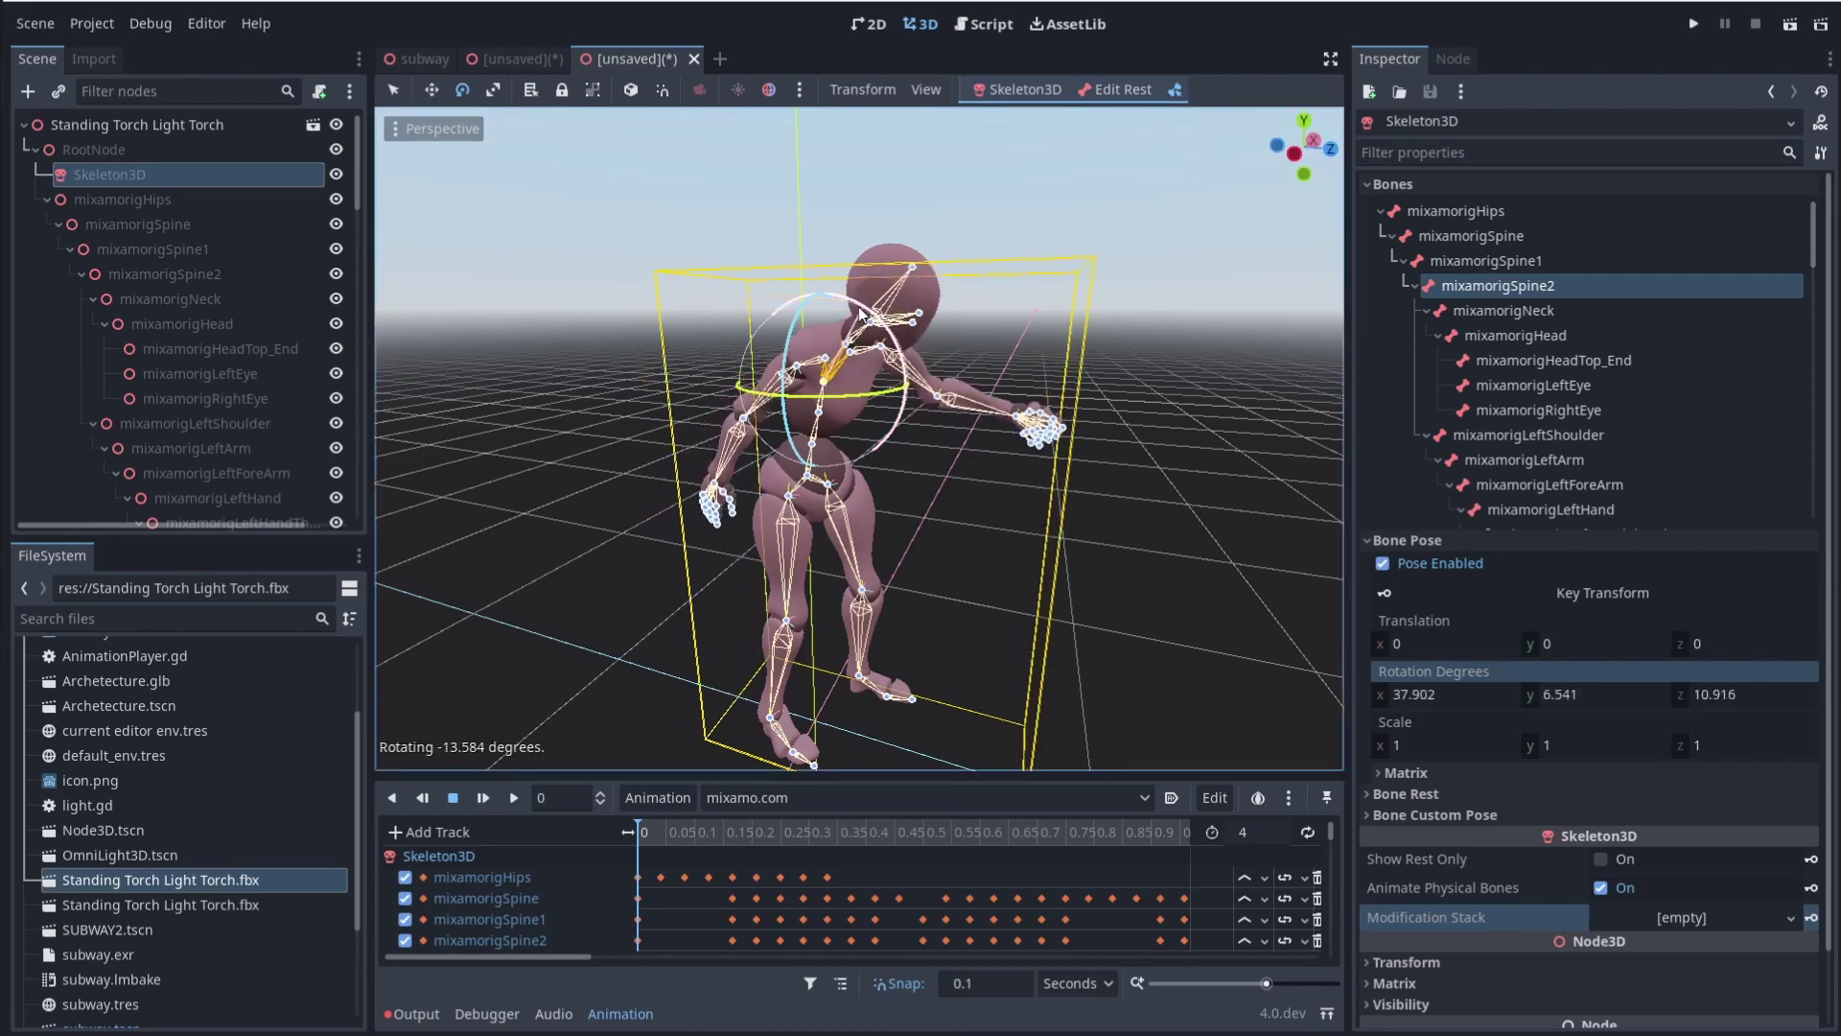
{"action": "mouse_move", "coordinate": [857, 308]}
{"action": "left_mouse_down"}
{"action": "mouse_move", "coordinate": [844, 290]}
{"action": "mouse_move", "coordinate": [911, 326]}
{"action": "mouse_move", "coordinate": [849, 288]}
{"action": "mouse_move", "coordinate": [901, 317]}
{"action": "mouse_move", "coordinate": [858, 293]}
{"action": "mouse_move", "coordinate": [875, 291]}
{"action": "left_mouse_up"}
{"action": "middle_click_drag", "start_coordinate": [1103, 321], "coordinate": [928, 346]}
{"action": "mouse_move", "coordinate": [861, 342]}
{"action": "left_mouse_down"}
{"action": "mouse_move", "coordinate": [874, 334]}
{"action": "mouse_move", "coordinate": [826, 343]}
{"action": "mouse_move", "coordinate": [863, 317]}
{"action": "left_mouse_up"}
Select mixamorigNeck and rotate it in several directions, including about -65 degrees
{"action": "left_click", "coordinate": [1504, 310]}
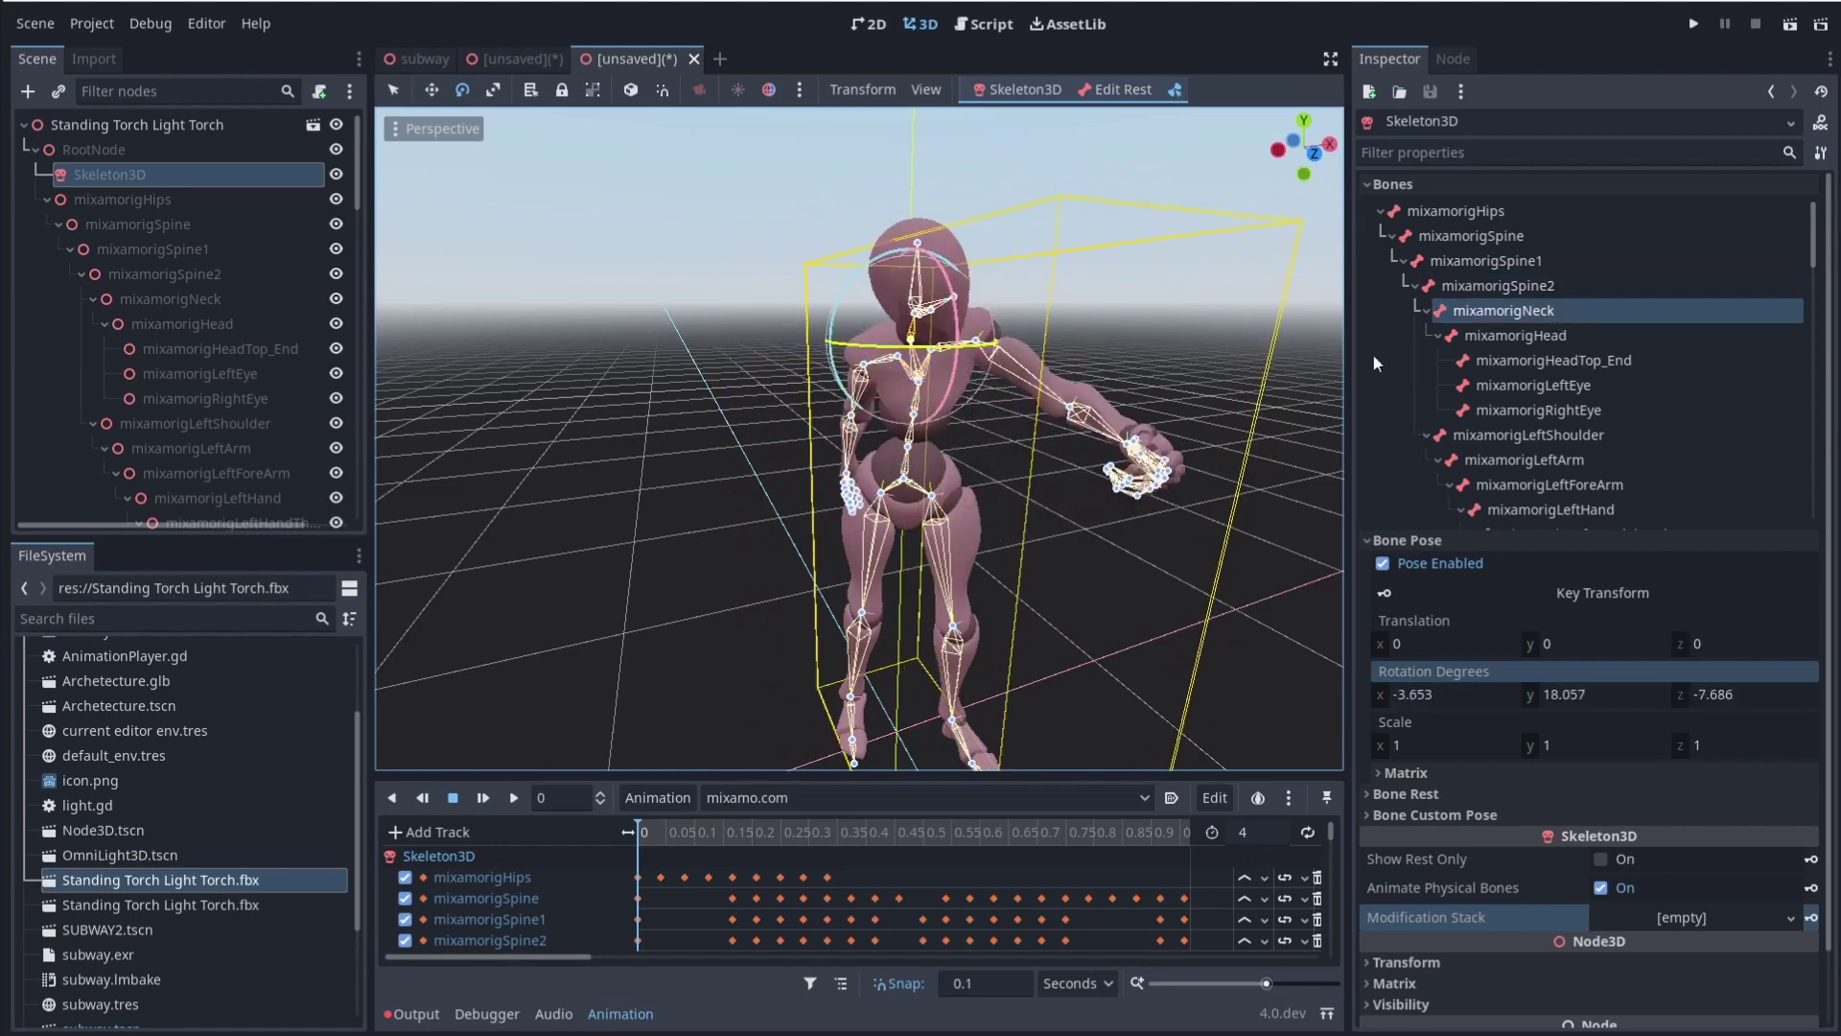
{"action": "scroll", "coordinate": [1216, 410], "scroll_direction": "up", "scroll_amount": 5}
{"action": "left_click_drag", "start_coordinate": [1009, 334], "coordinate": [1058, 376]}
{"action": "middle_click_drag", "start_coordinate": [1058, 376], "coordinate": [924, 520]}
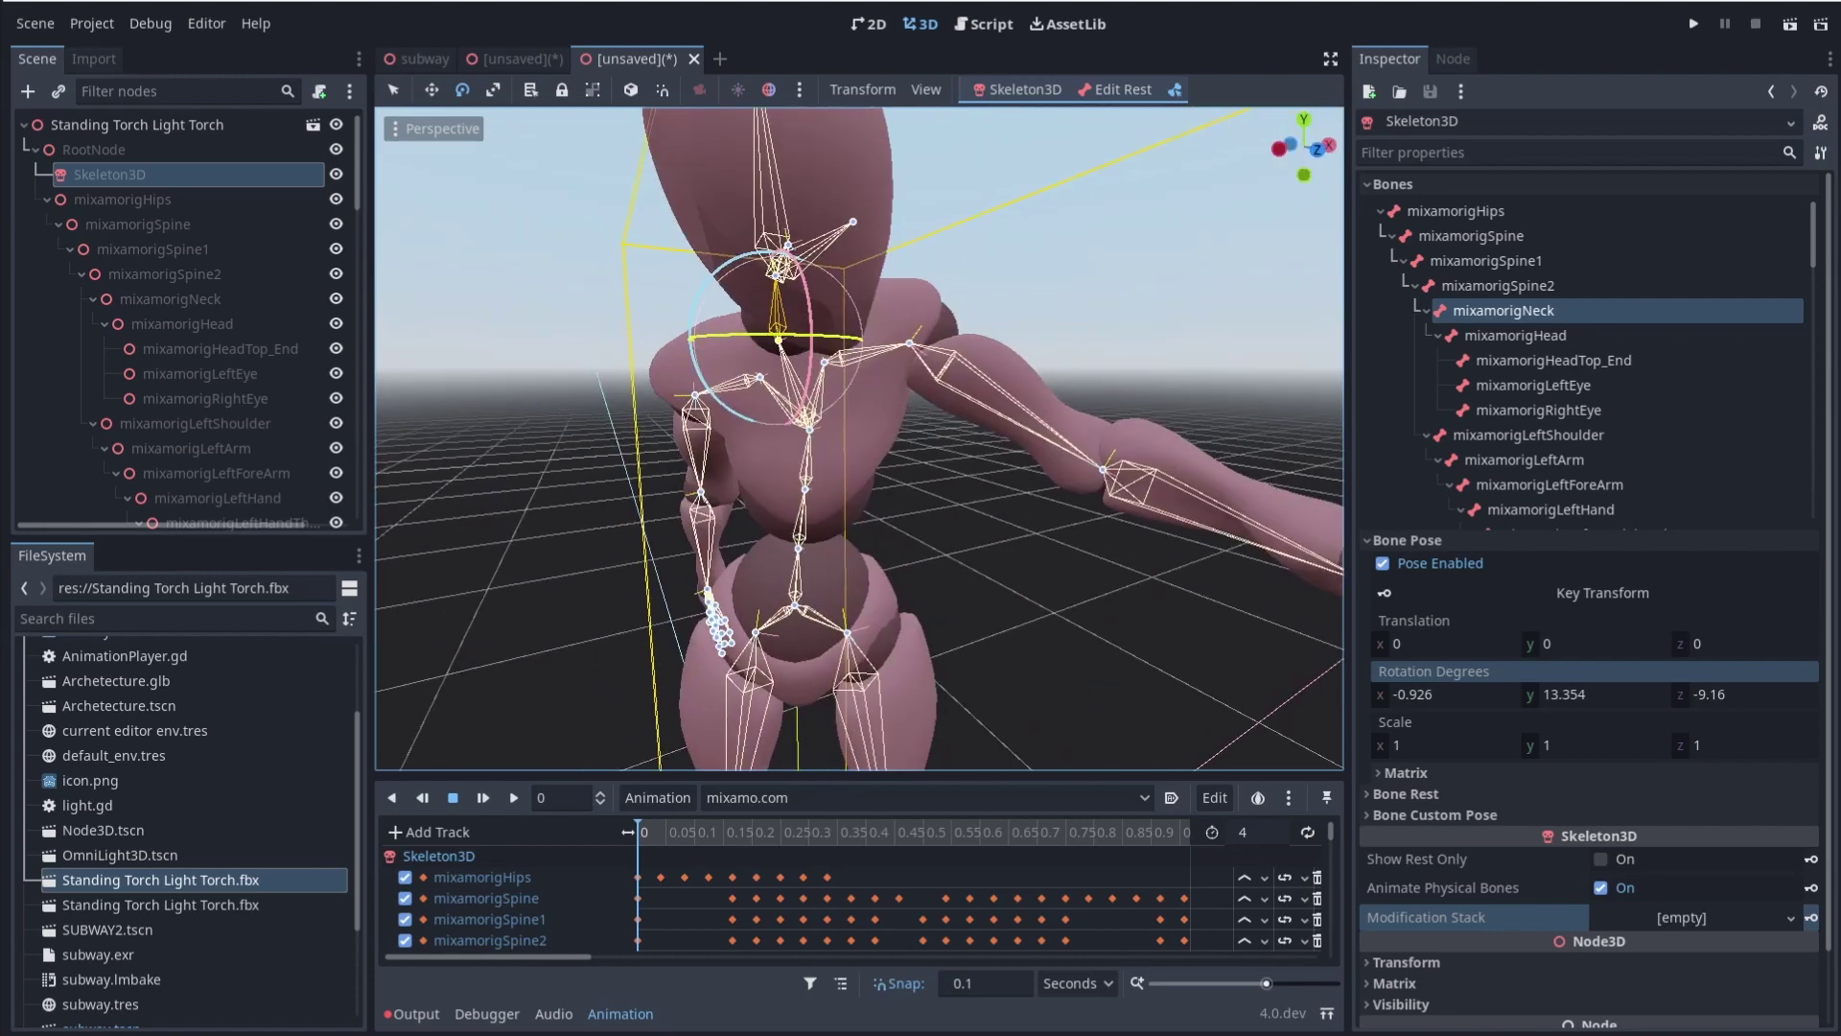
{"action": "left_click_drag", "start_coordinate": [807, 338], "coordinate": [809, 292]}
{"action": "right_click_drag", "start_coordinate": [808, 292], "coordinate": [666, 293]}
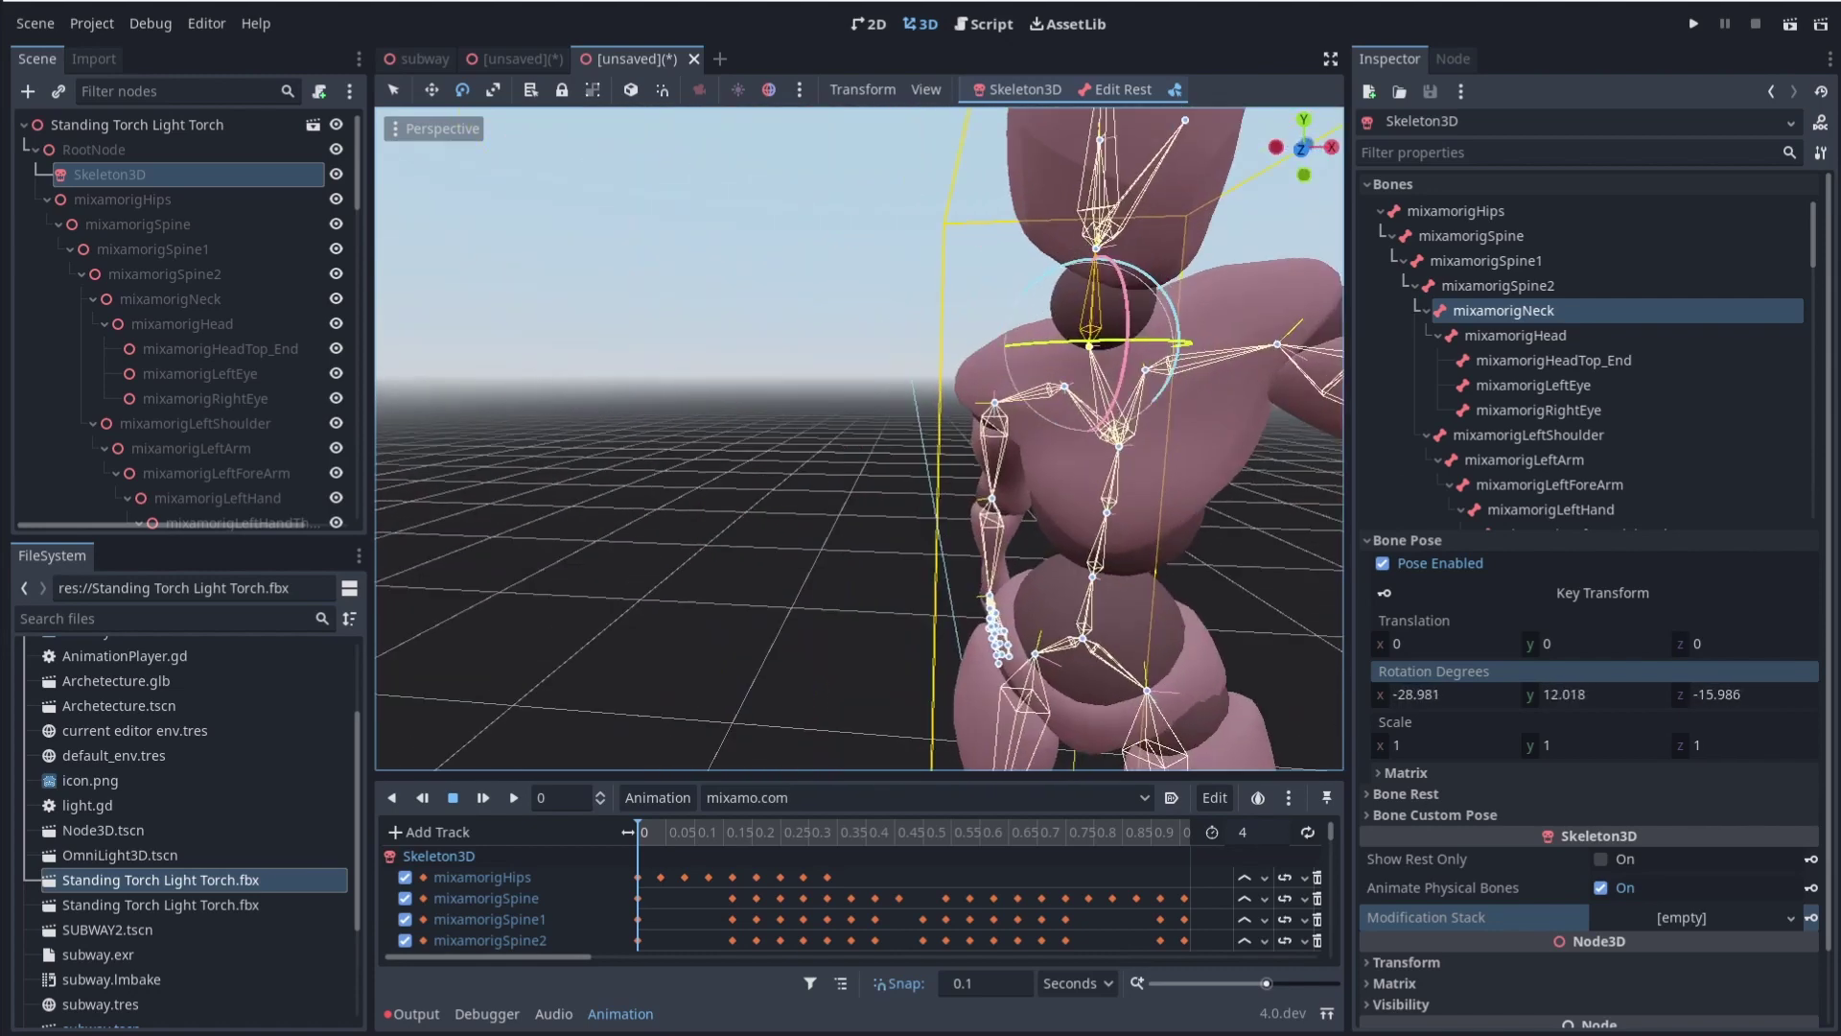
{"action": "middle_click_drag", "start_coordinate": [1093, 340], "coordinate": [863, 369]}
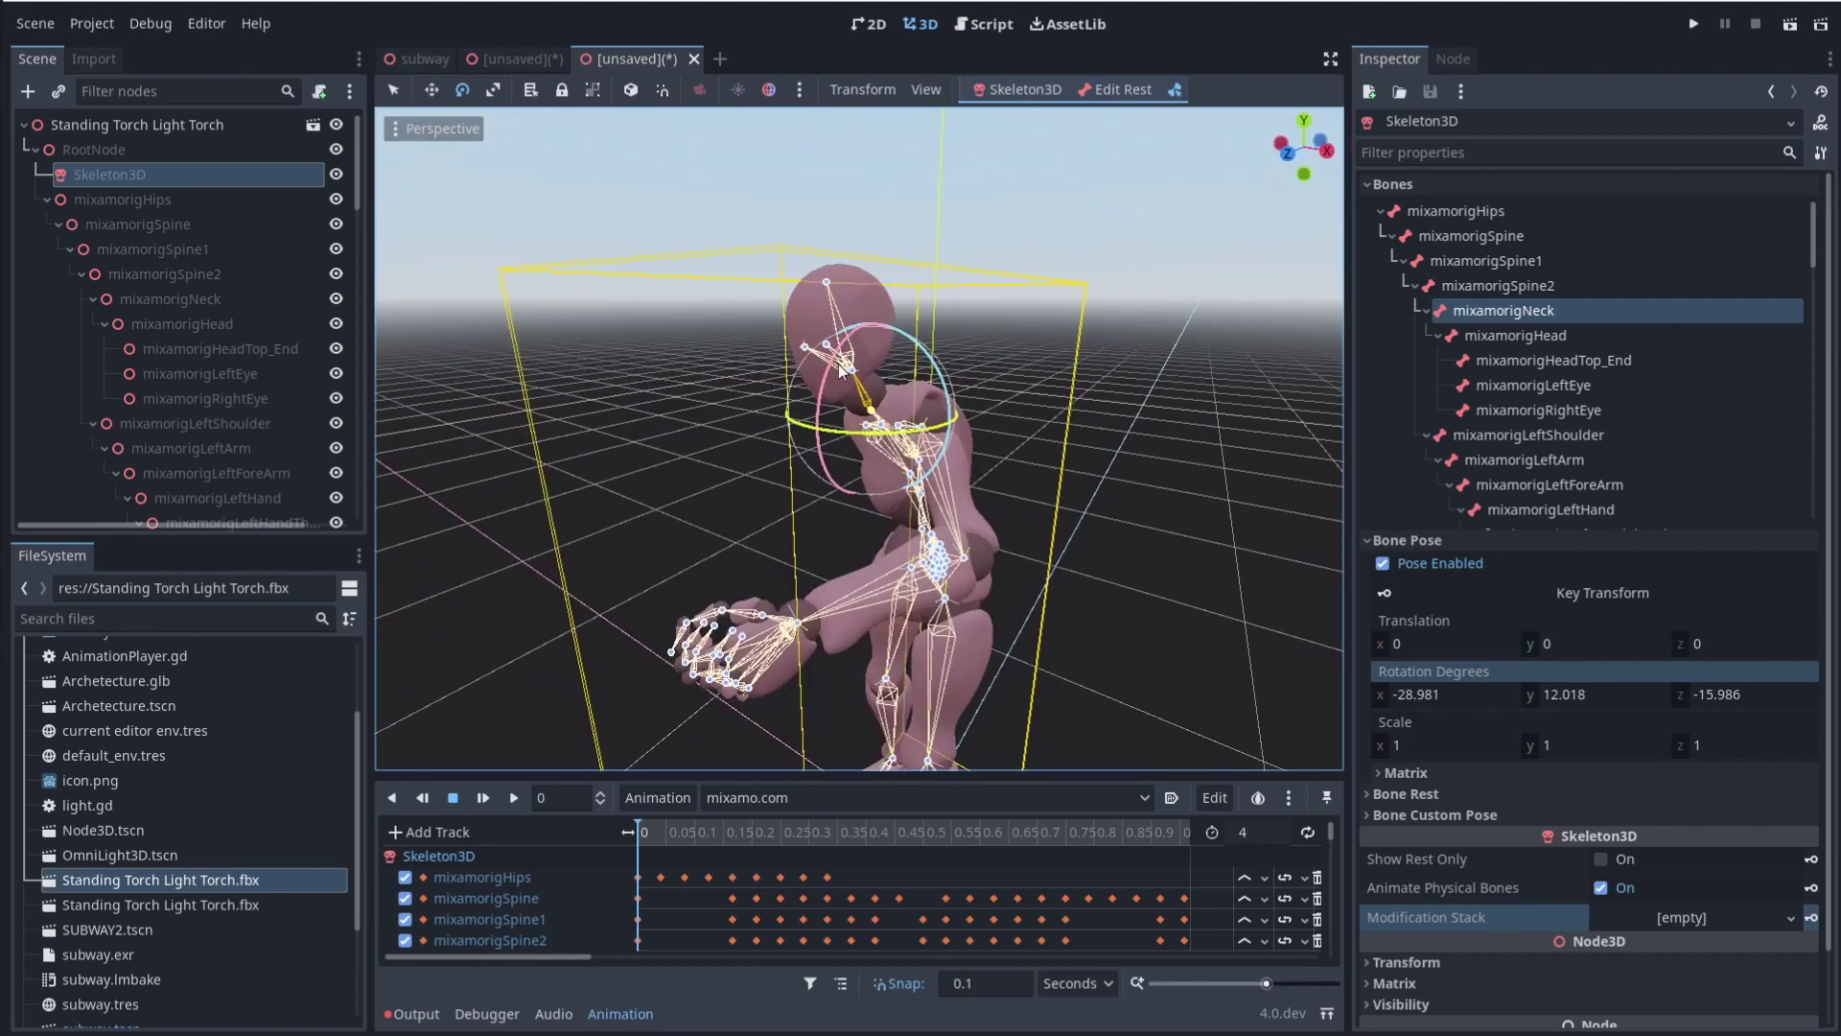
{"action": "mouse_move", "coordinate": [903, 335]}
{"action": "left_mouse_down"}
{"action": "mouse_move", "coordinate": [883, 338]}
{"action": "mouse_move", "coordinate": [904, 343]}
{"action": "left_mouse_up"}
{"action": "middle_click_drag", "start_coordinate": [992, 406], "coordinate": [844, 406]}
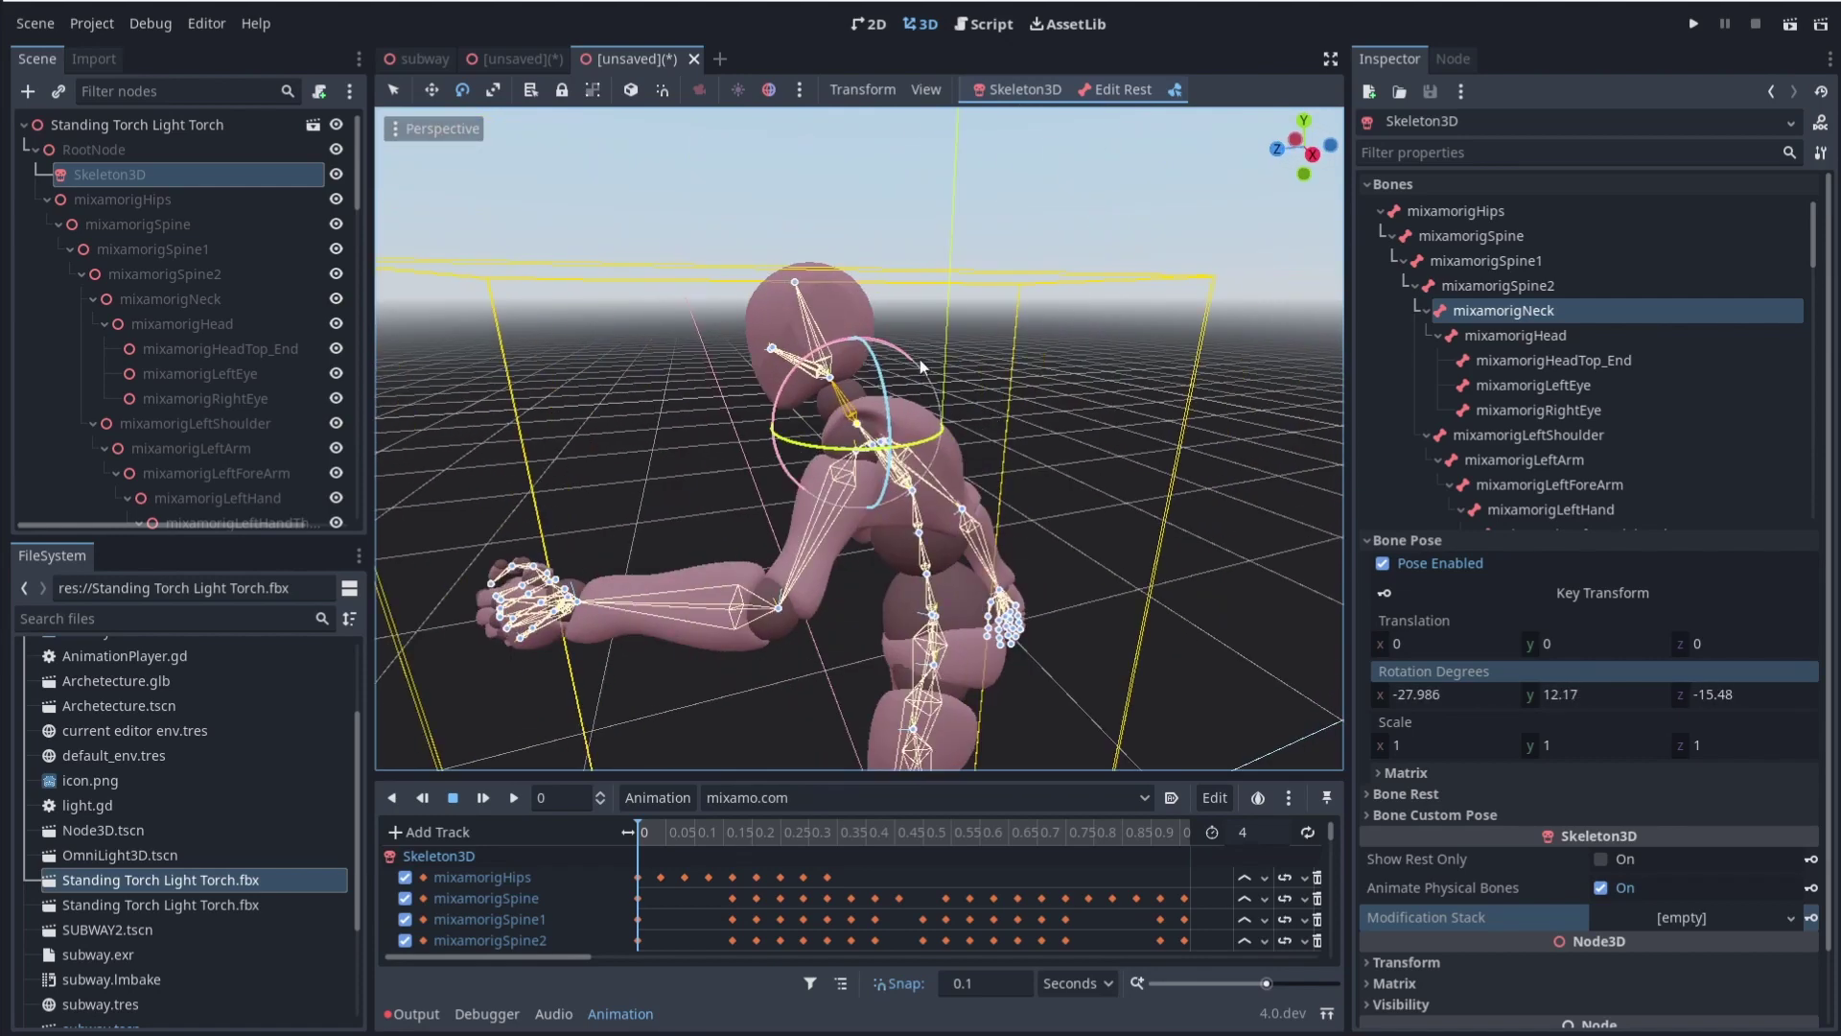
{"action": "middle_click_drag", "start_coordinate": [988, 423], "coordinate": [935, 461]}
{"action": "left_click_drag", "start_coordinate": [935, 462], "coordinate": [959, 466]}
Stretch the neck bone's xx matrix value, then undo and hide the matrix
{"action": "left_click", "coordinate": [1483, 772]}
{"action": "scroll", "coordinate": [1482, 759], "scroll_direction": "down", "scroll_amount": 3}
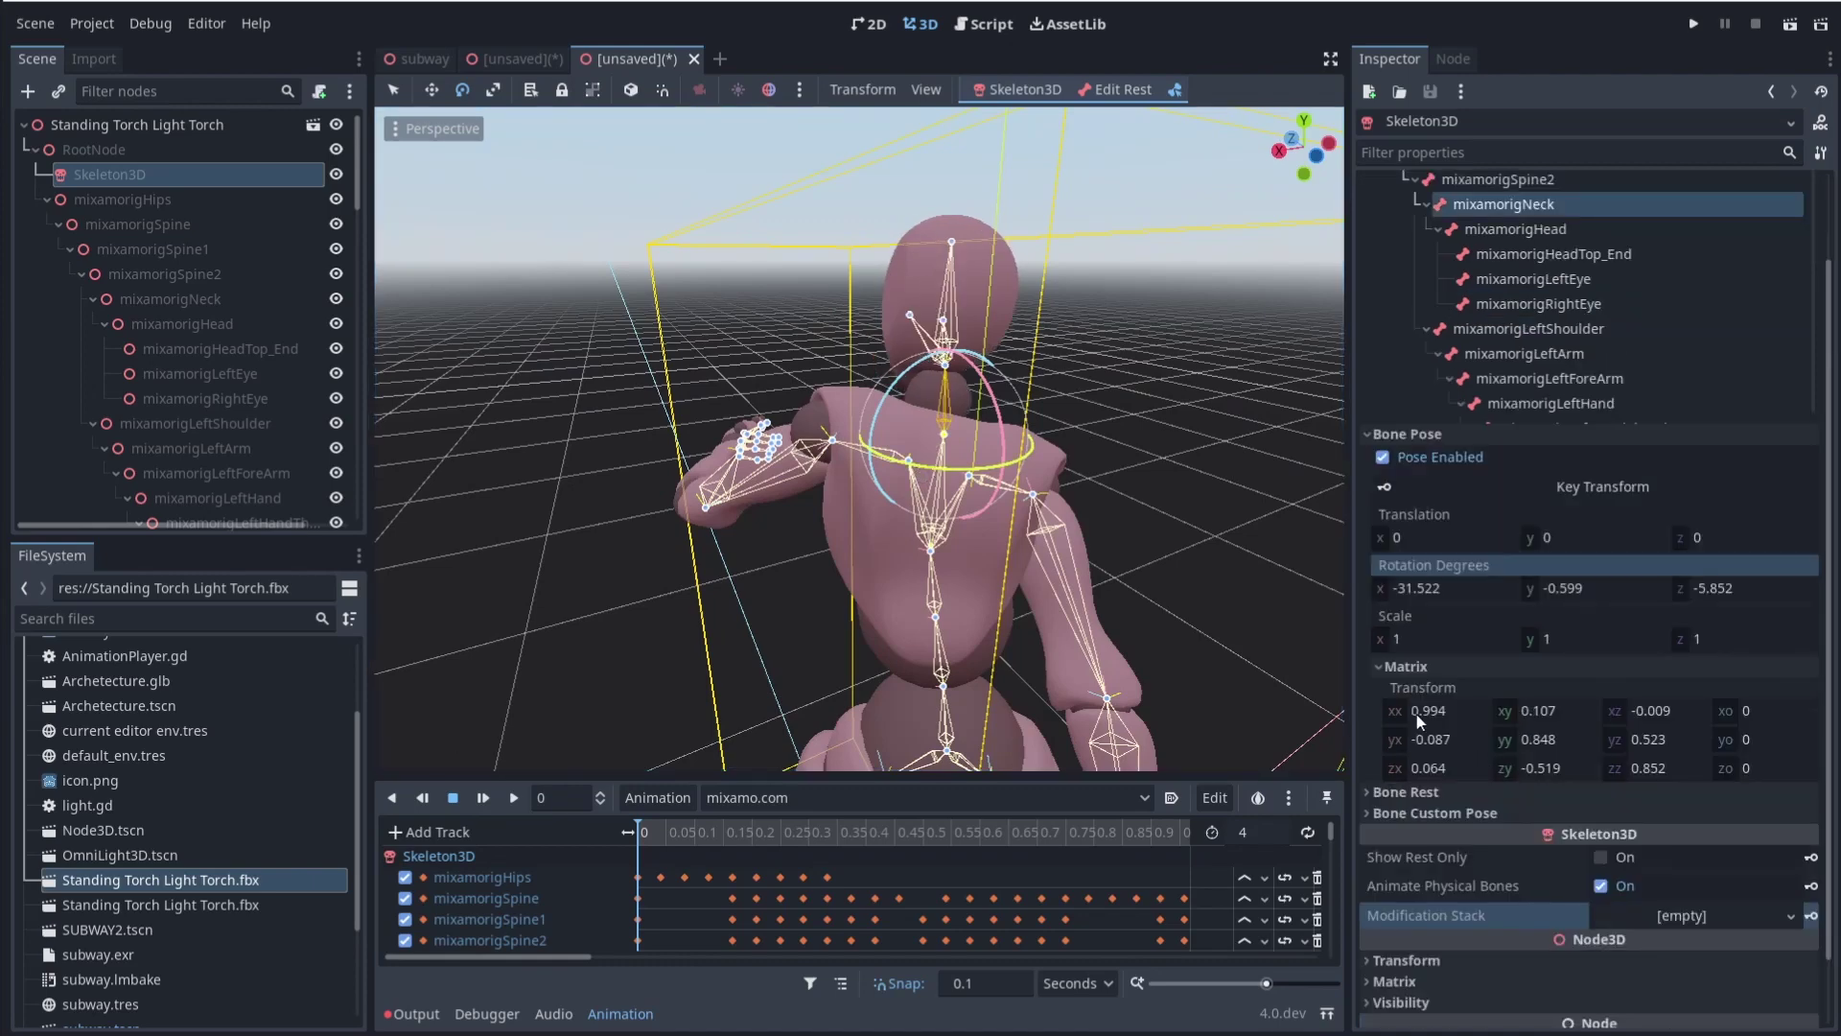
{"action": "mouse_move", "coordinate": [1417, 715]}
{"action": "left_mouse_down"}
{"action": "mouse_move", "coordinate": [1496, 715]}
{"action": "mouse_move", "coordinate": [1446, 715]}
{"action": "left_mouse_up"}
{"action": "key", "text": "ctrl+z"}
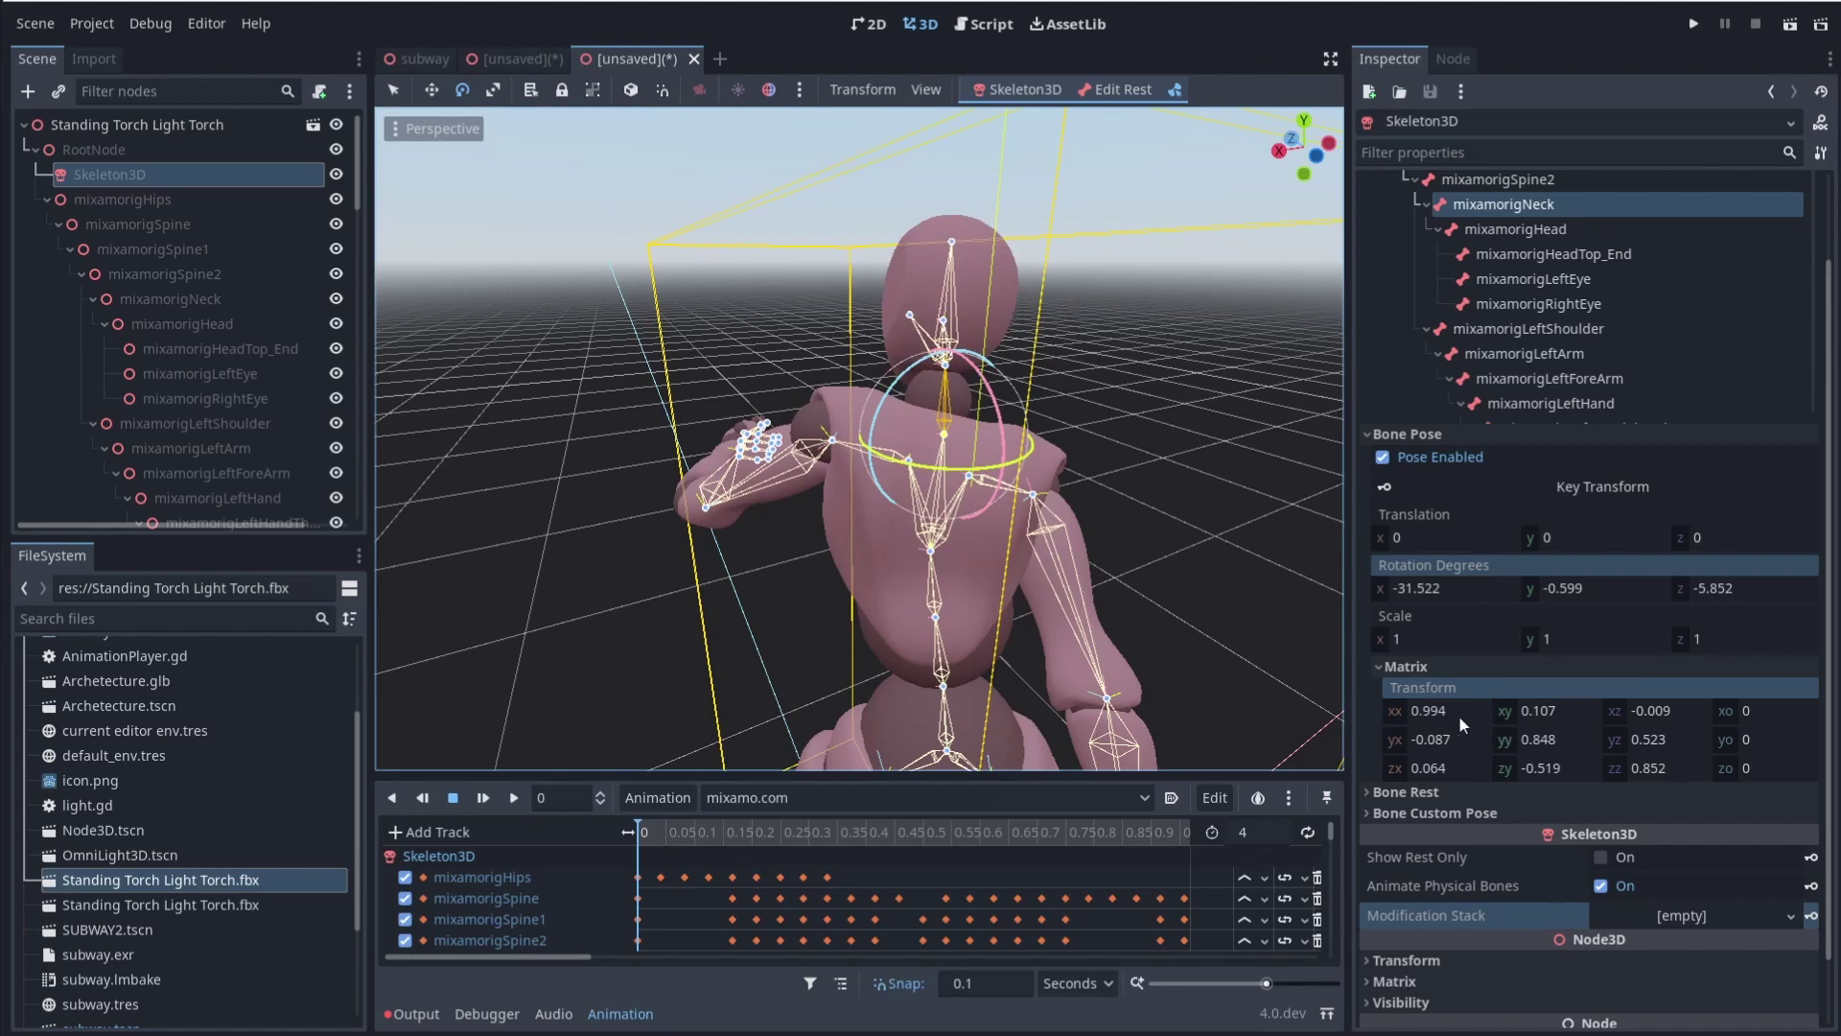
{"action": "left_click", "coordinate": [1413, 665]}
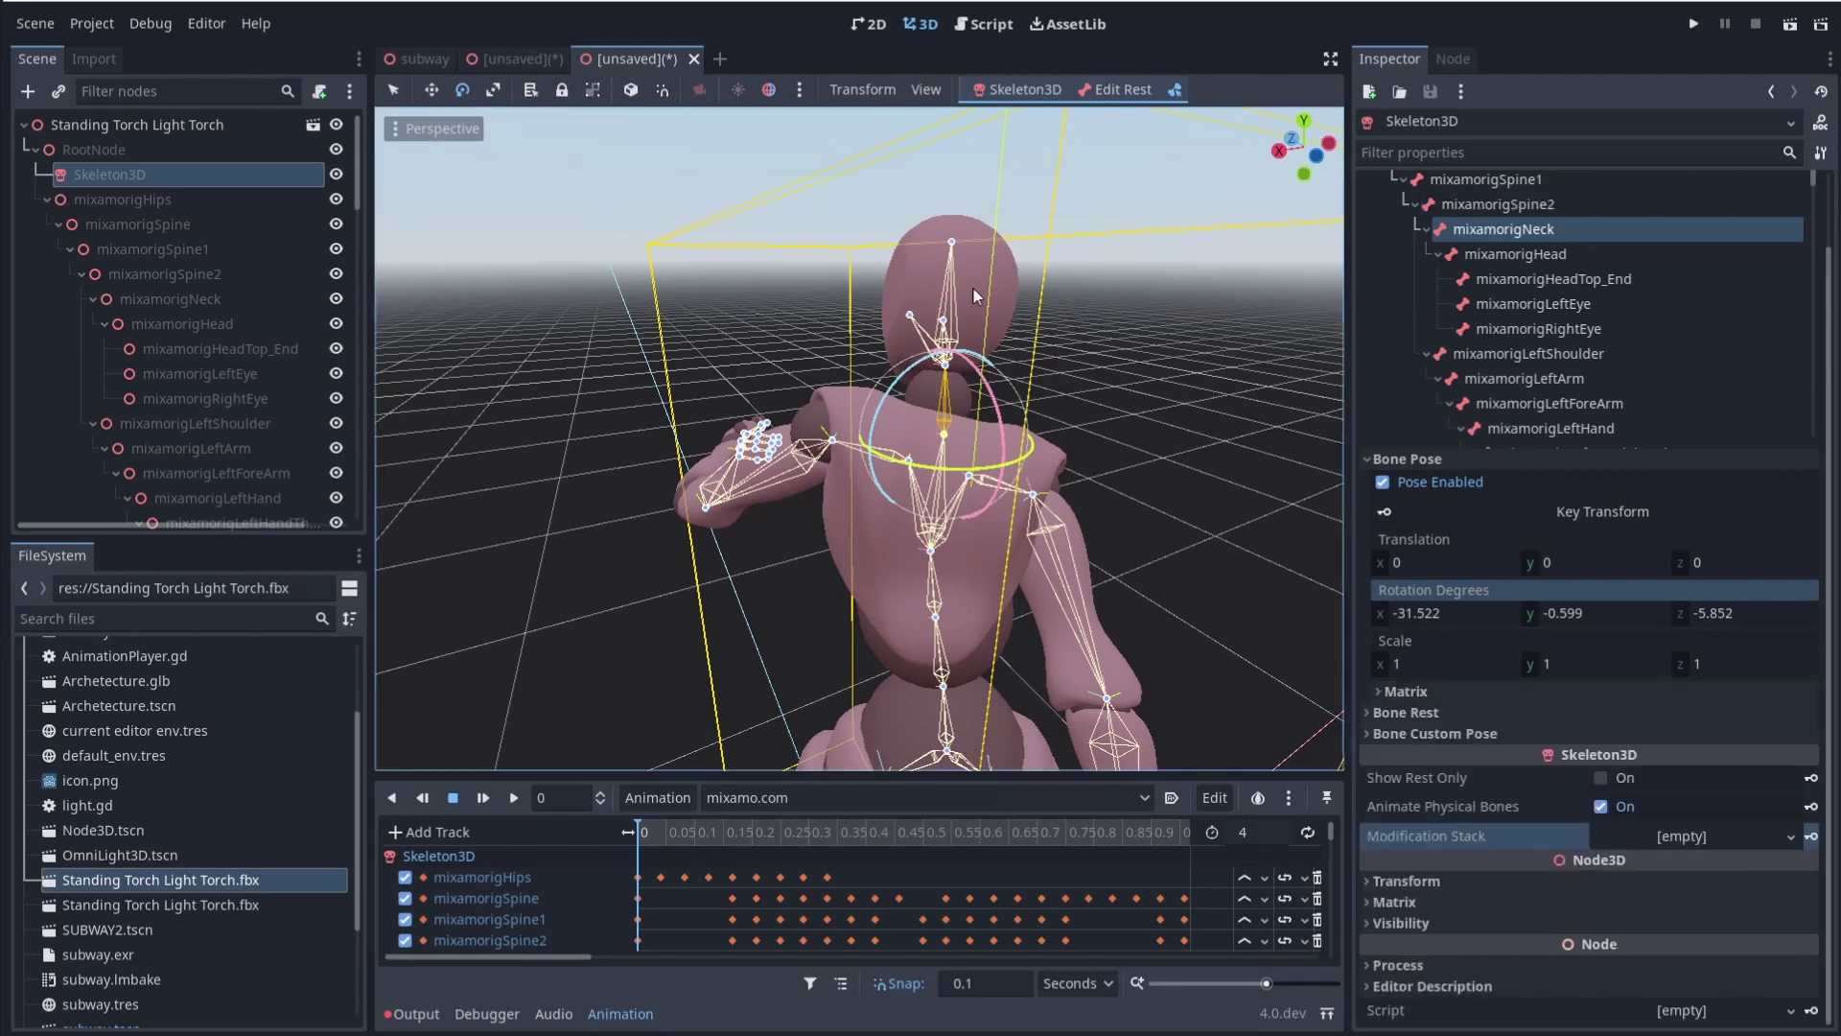
Scrub the mixamo.com animation back to its start, then play and stop it
{"action": "middle_click_drag", "start_coordinate": [1137, 510], "coordinate": [1314, 526]}
{"action": "middle_click_drag", "start_coordinate": [844, 451], "coordinate": [1147, 509]}
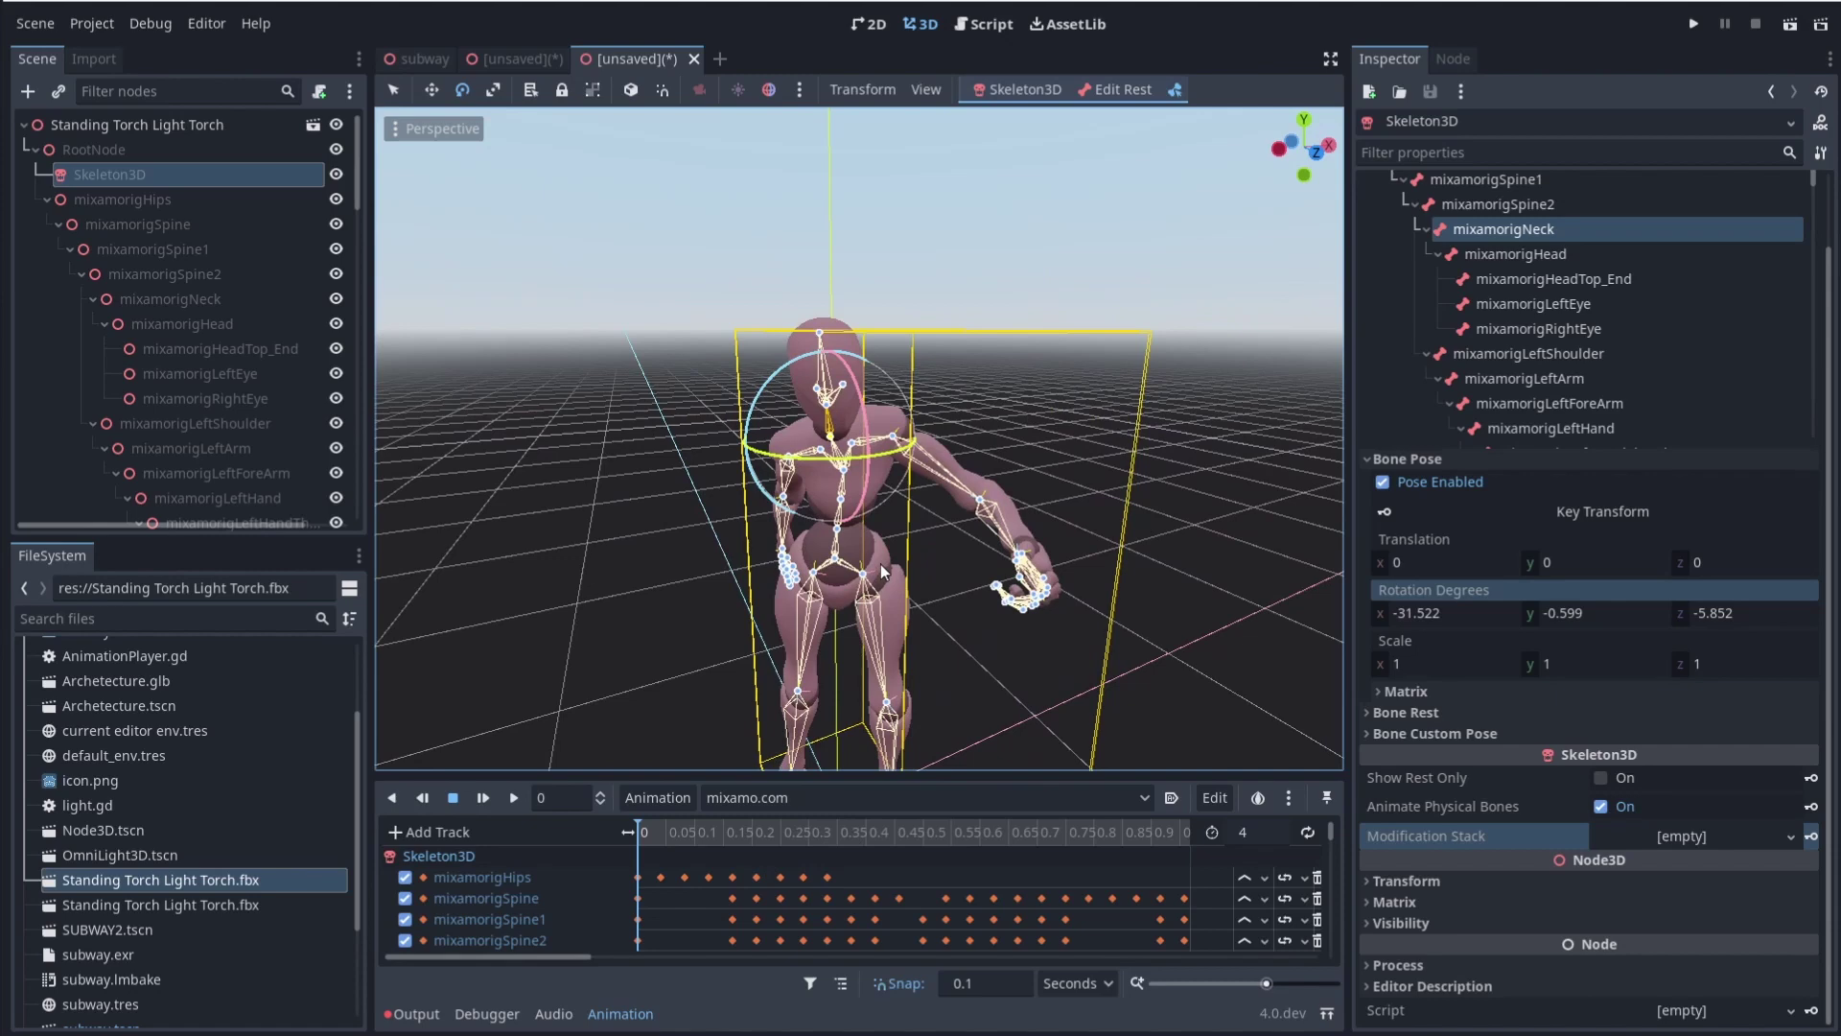
{"action": "middle_click_drag", "start_coordinate": [988, 537], "coordinate": [834, 575]}
{"action": "left_click_drag", "start_coordinate": [661, 829], "coordinate": [539, 856]}
{"action": "middle_click_drag", "start_coordinate": [690, 585], "coordinate": [587, 647]}
{"action": "left_click", "coordinate": [512, 798]}
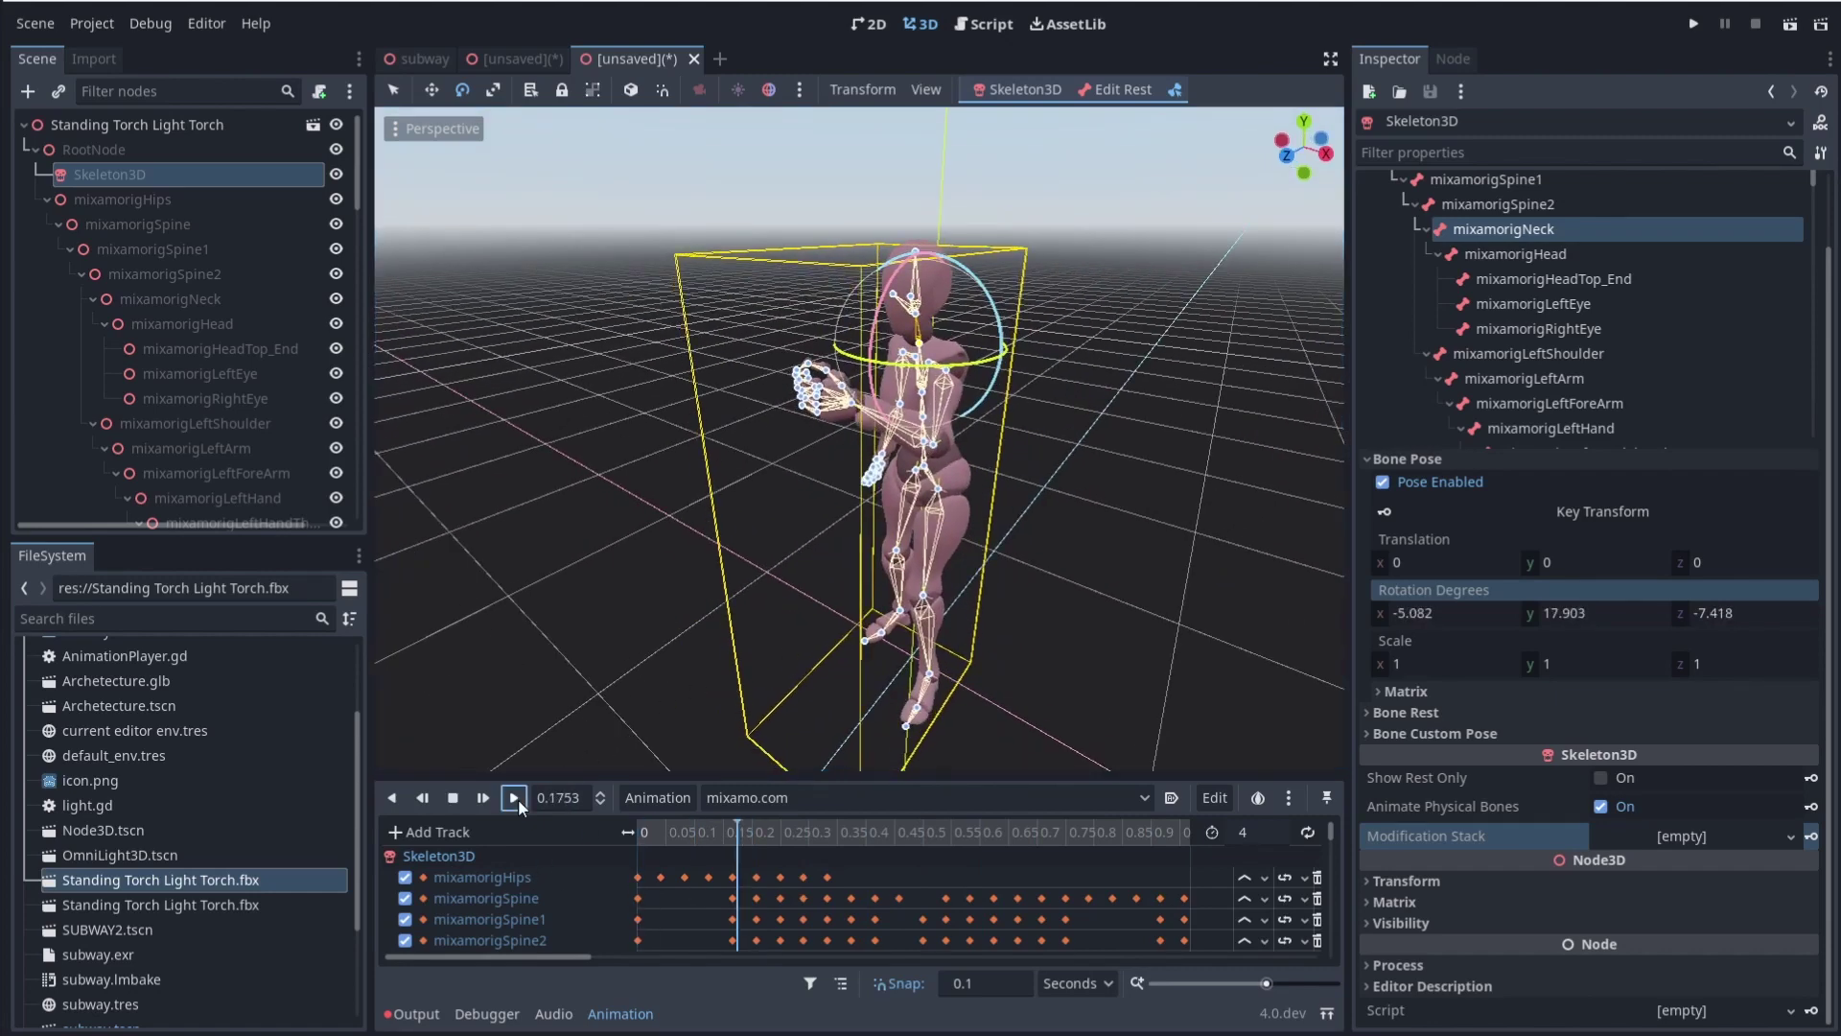
{"action": "left_click", "coordinate": [453, 798]}
Zoom the timeline out to show 0–4 s and scrub to about 3.6 s
{"action": "middle_click_drag", "start_coordinate": [775, 654], "coordinate": [806, 665]}
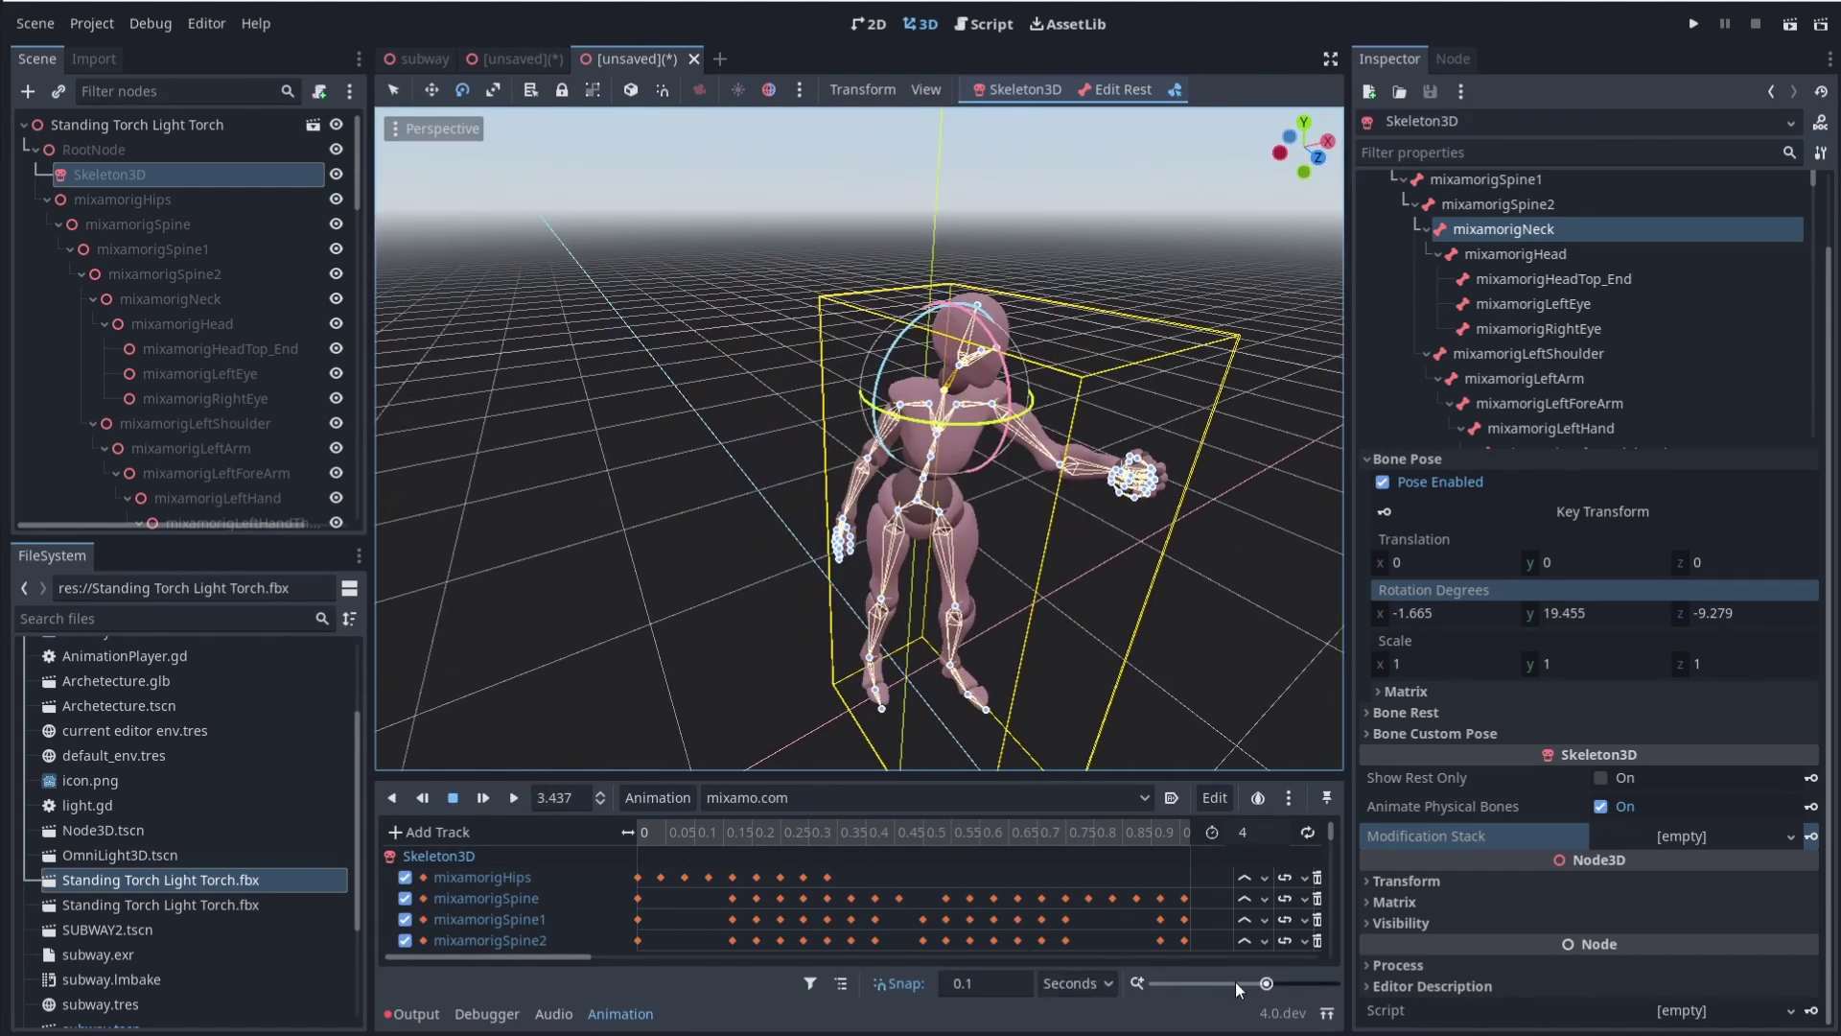
{"action": "left_click_drag", "start_coordinate": [1266, 985], "coordinate": [1232, 983]}
{"action": "left_click_drag", "start_coordinate": [1048, 835], "coordinate": [987, 832]}
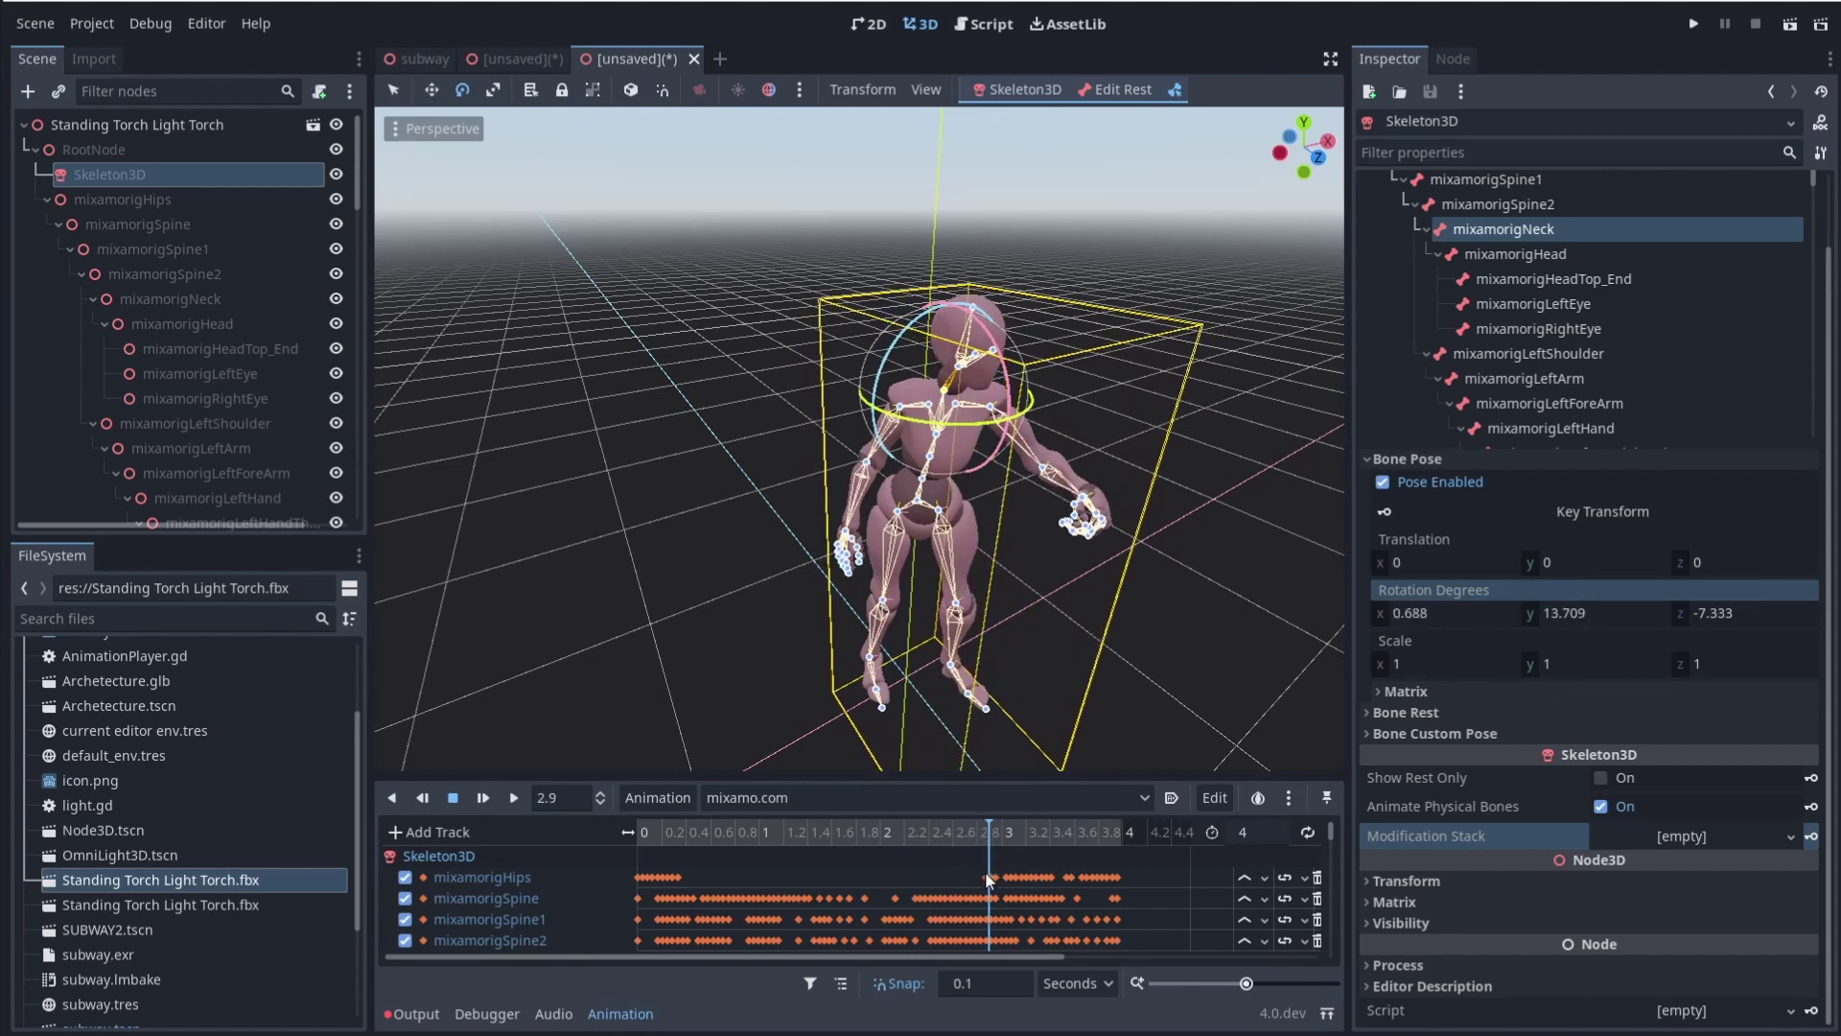
Select the mixamorigHips keyframe near 2.9 s and rotate the head forward
{"action": "left_click", "coordinate": [988, 877]}
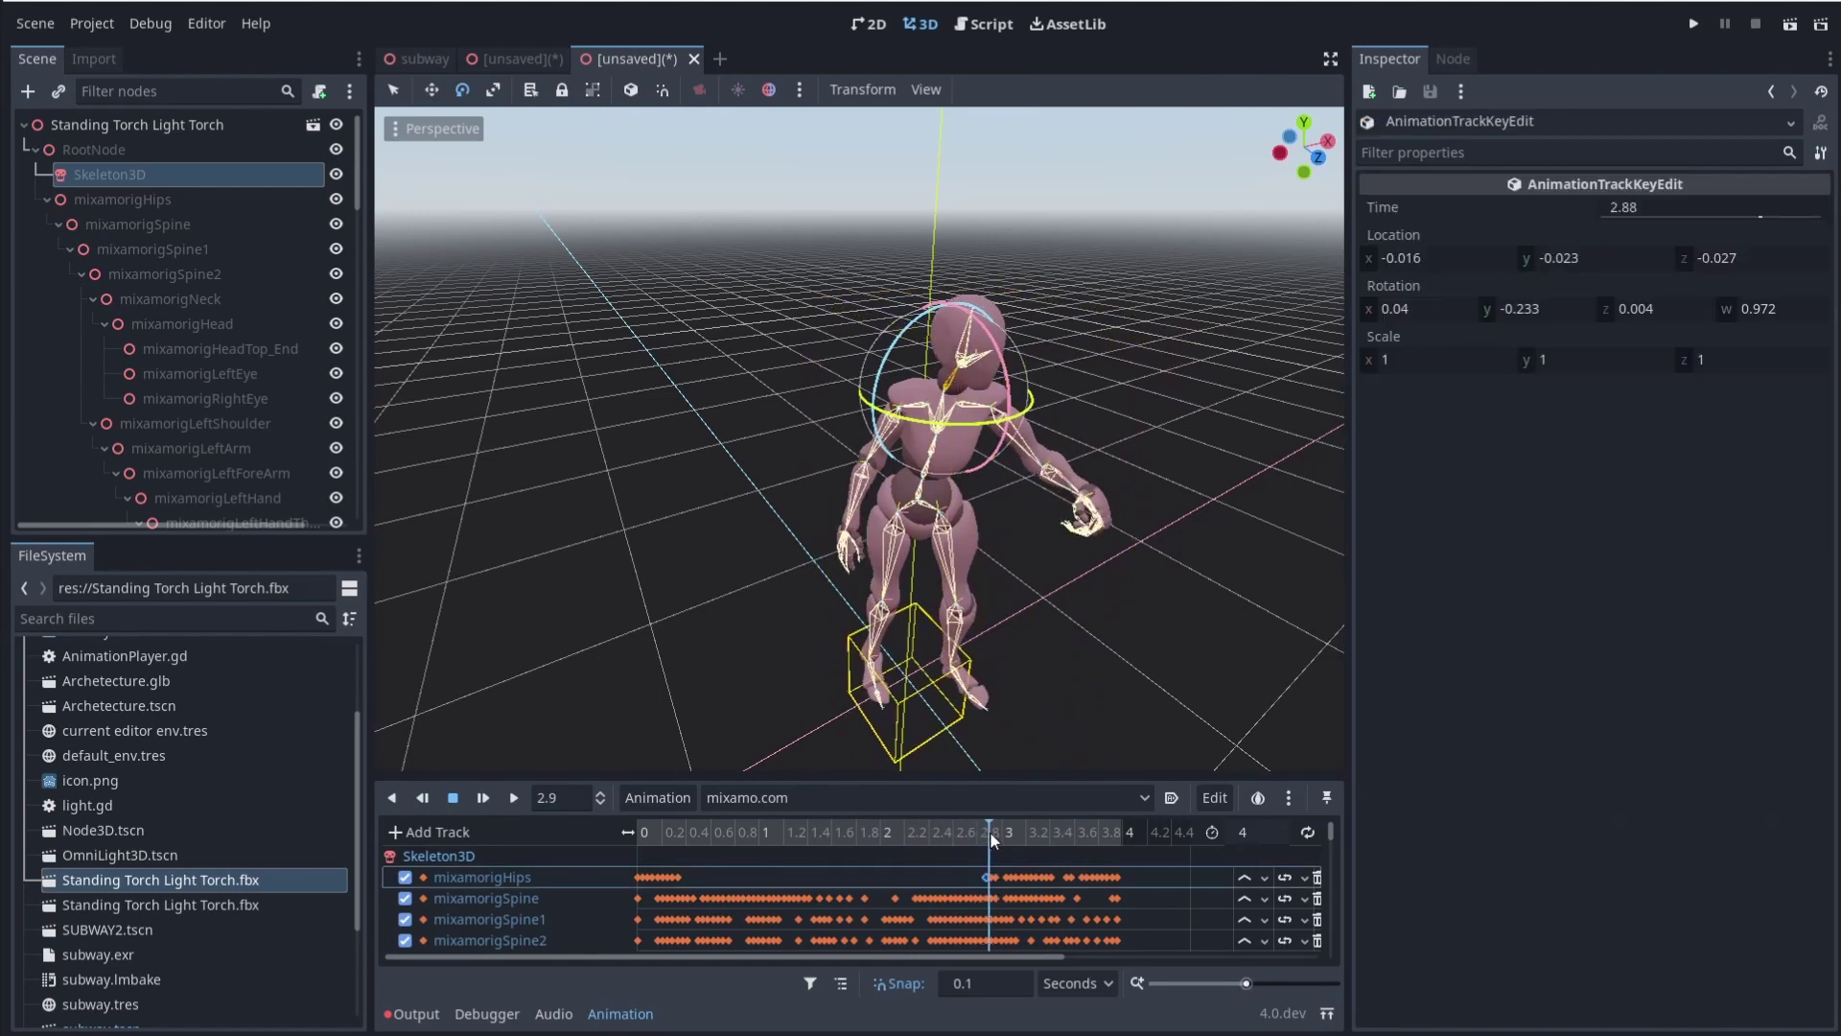
{"action": "left_click_drag", "start_coordinate": [975, 327], "coordinate": [1128, 452]}
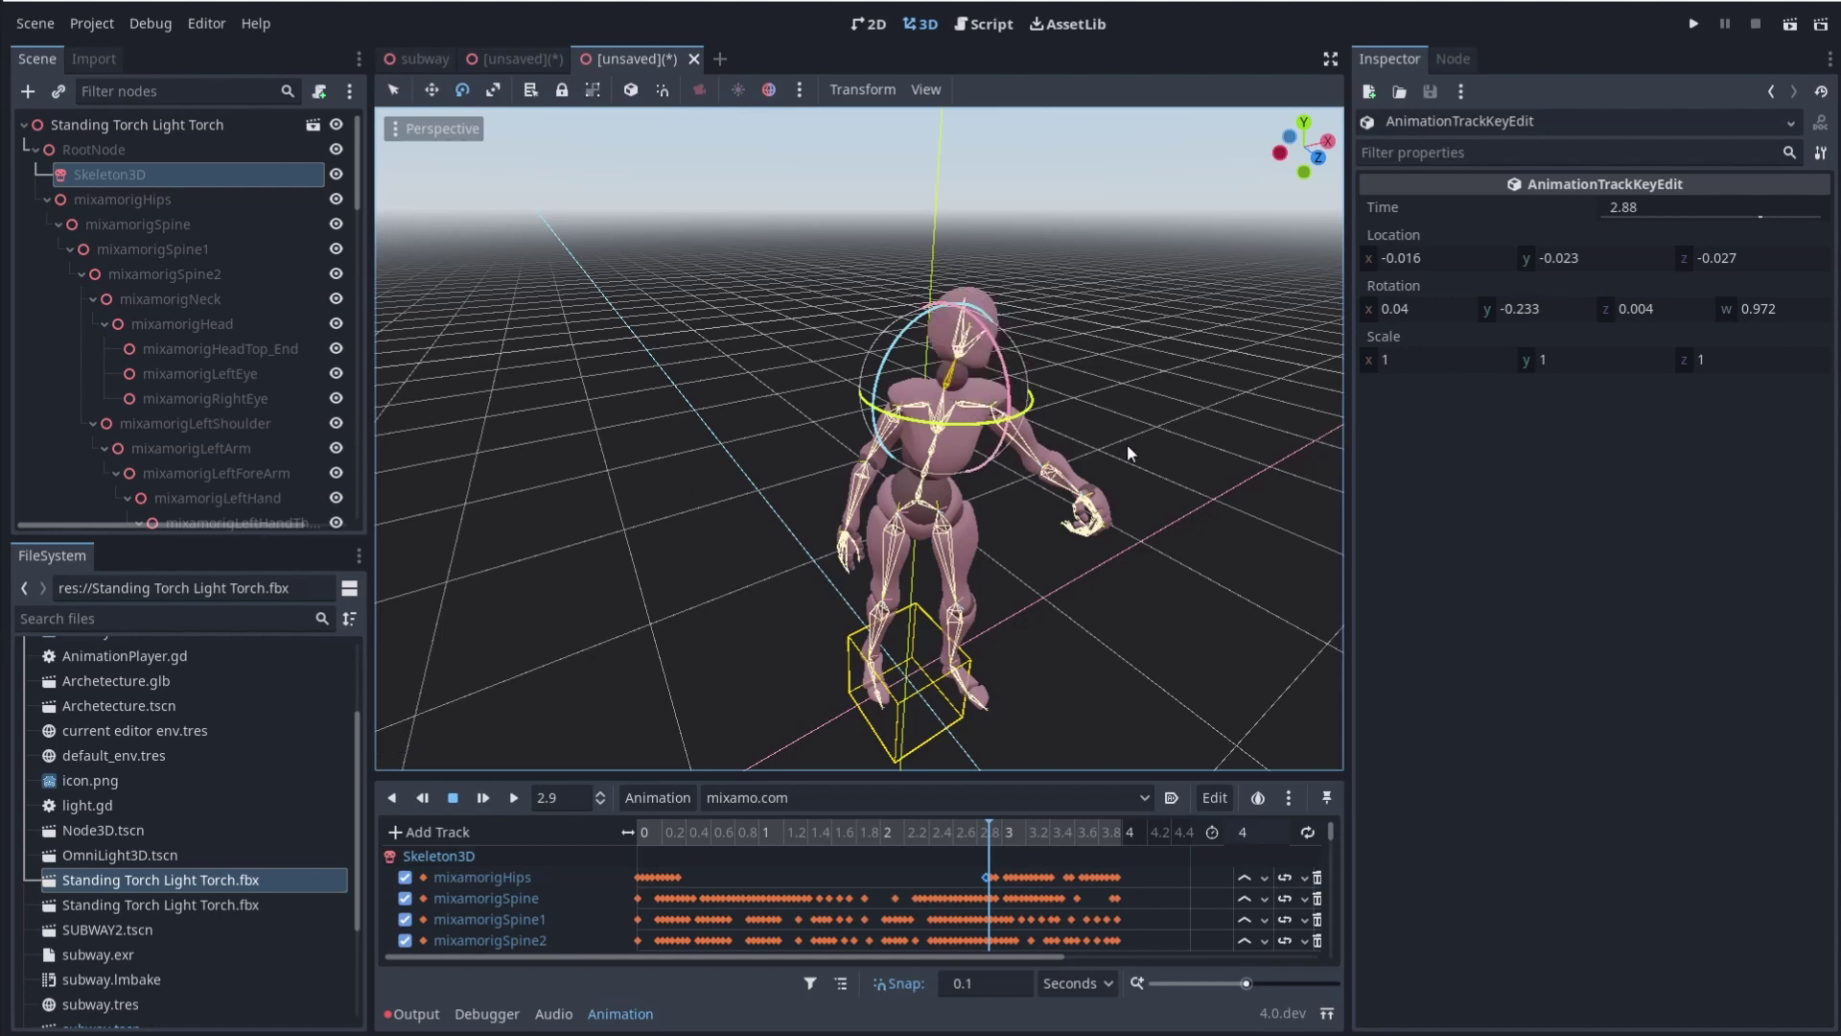
{"action": "left_click", "coordinate": [509, 875]}
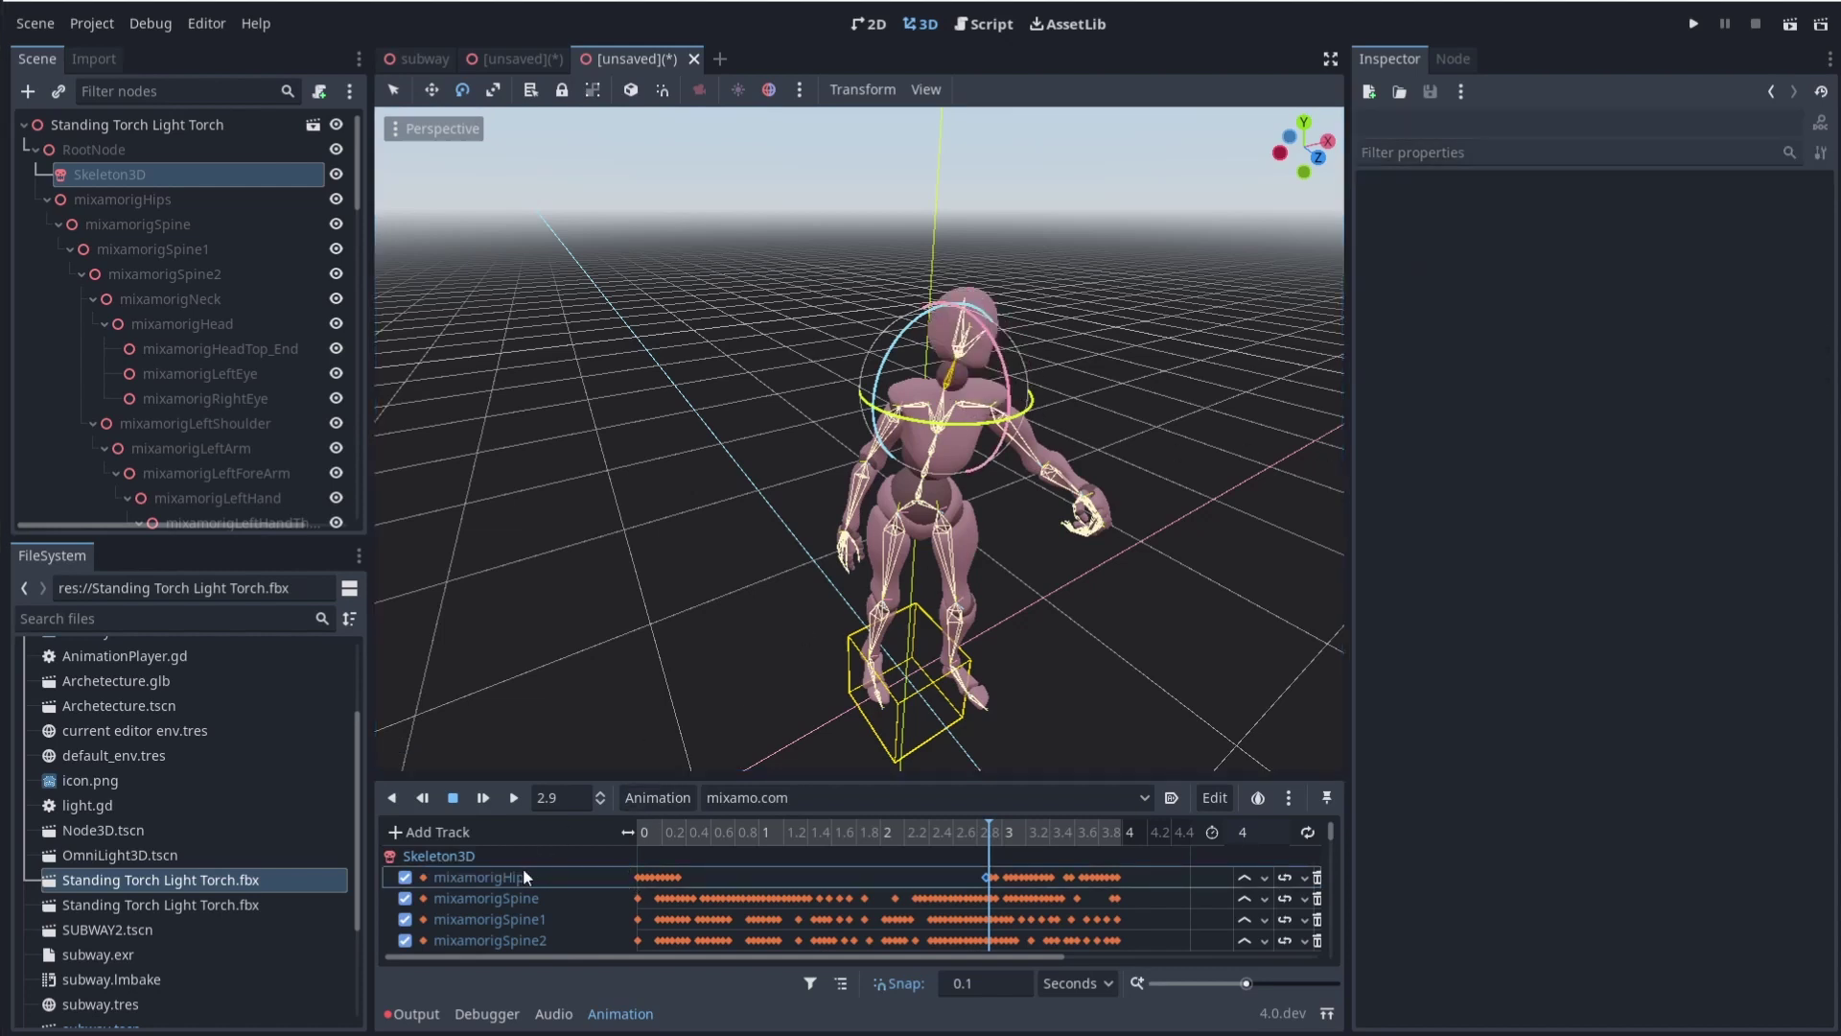
At 1.8 s, select mixamorigHips and rotate it to tip the character sideways
{"action": "left_click", "coordinate": [136, 179]}
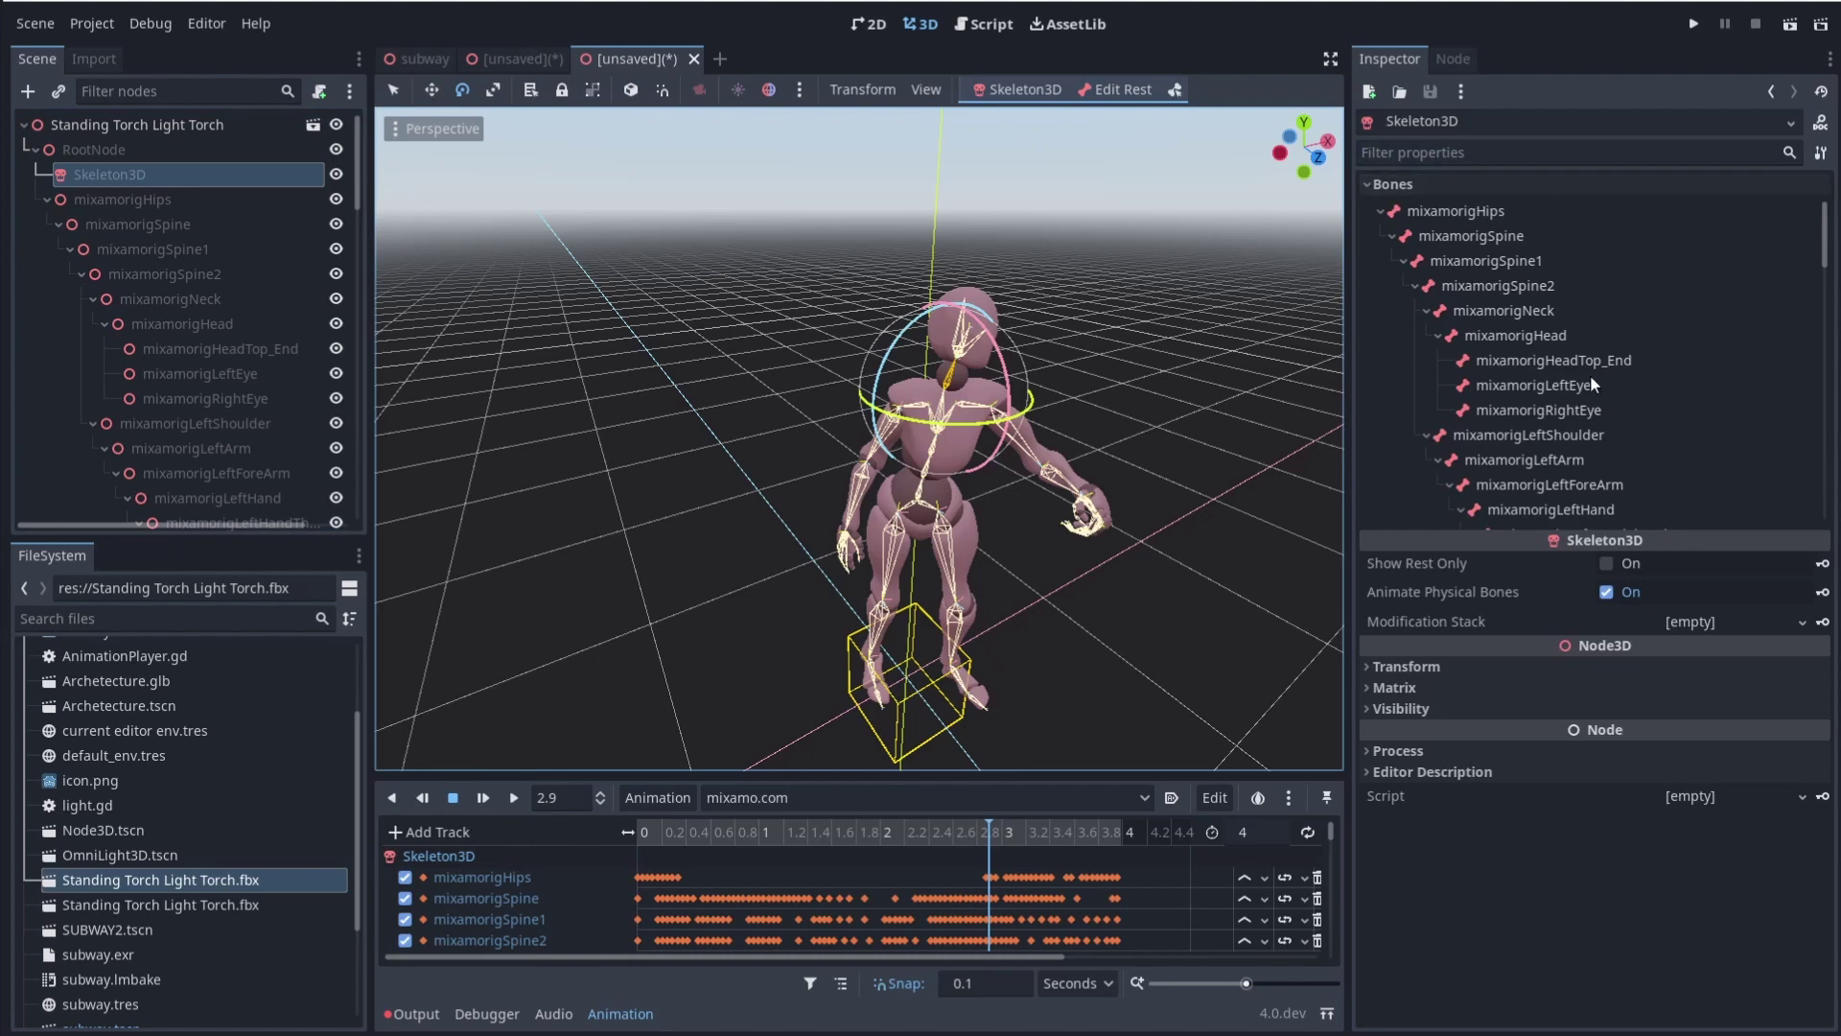
{"action": "scroll", "coordinate": [1504, 394], "scroll_direction": "down", "scroll_amount": 10}
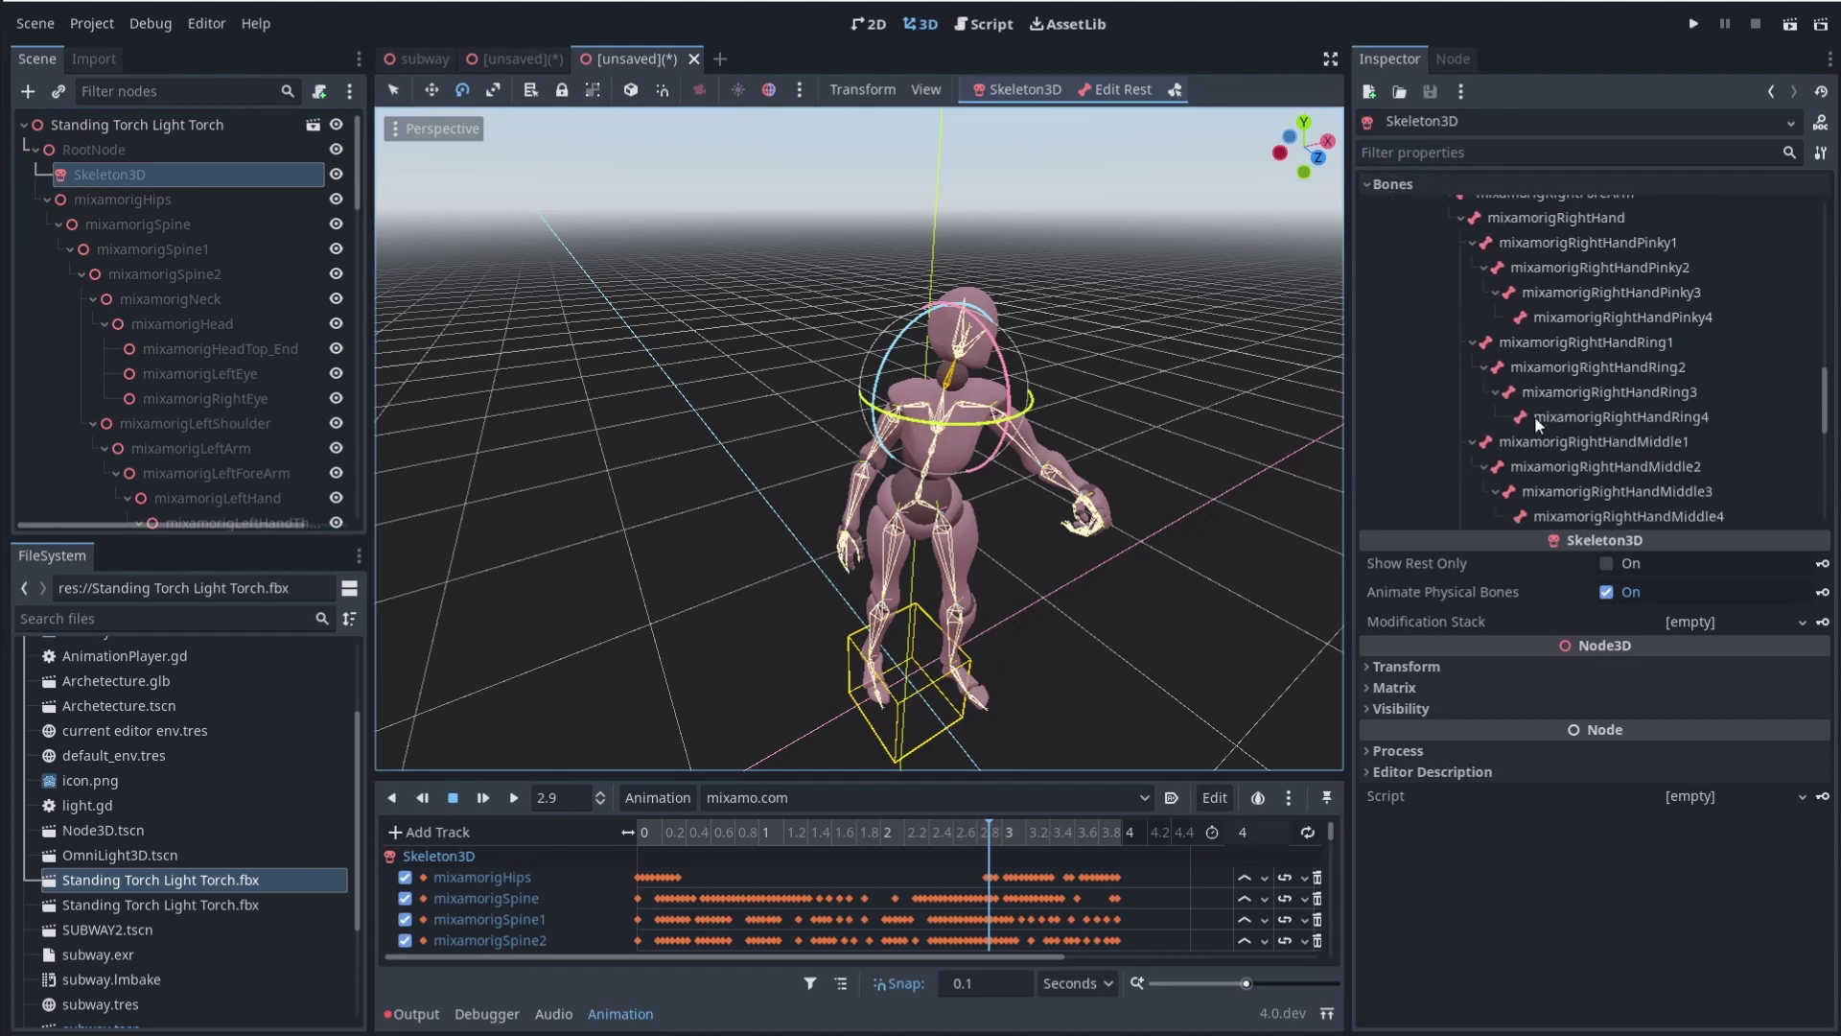
{"action": "scroll", "coordinate": [1534, 416], "scroll_direction": "down", "scroll_amount": 8}
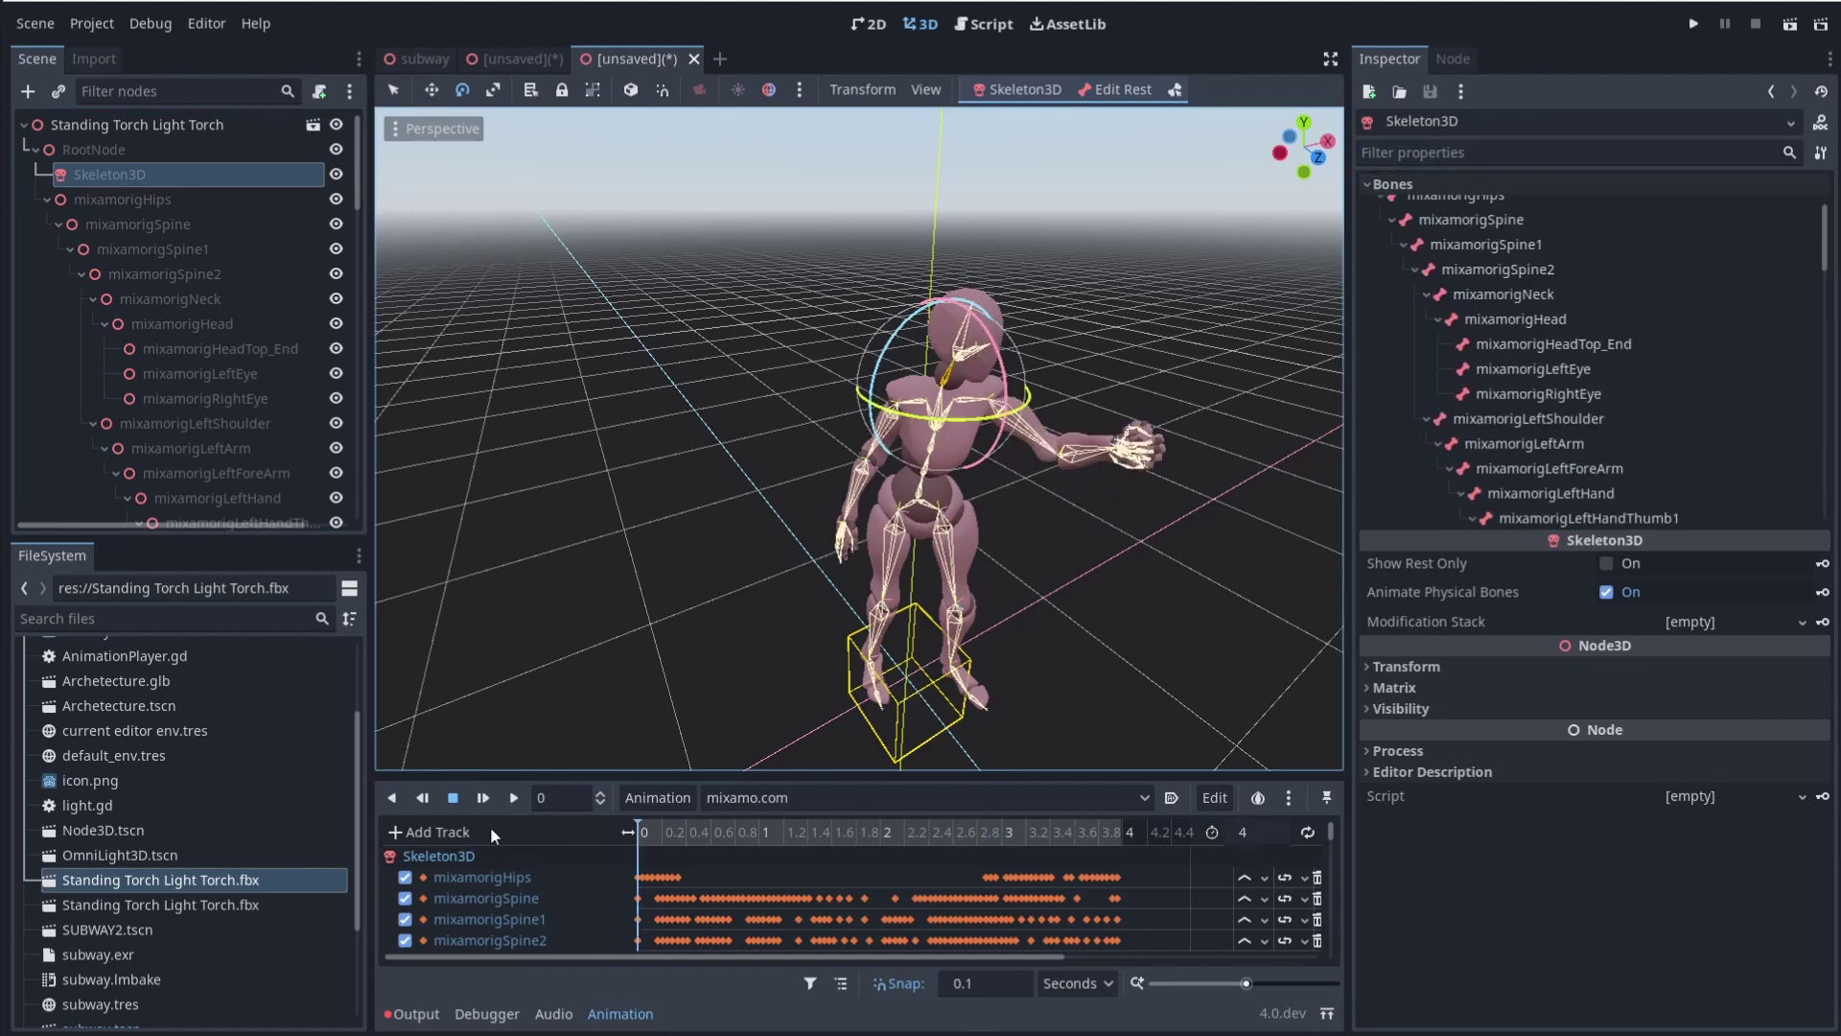
{"action": "left_click_drag", "start_coordinate": [493, 834], "coordinate": [858, 829]}
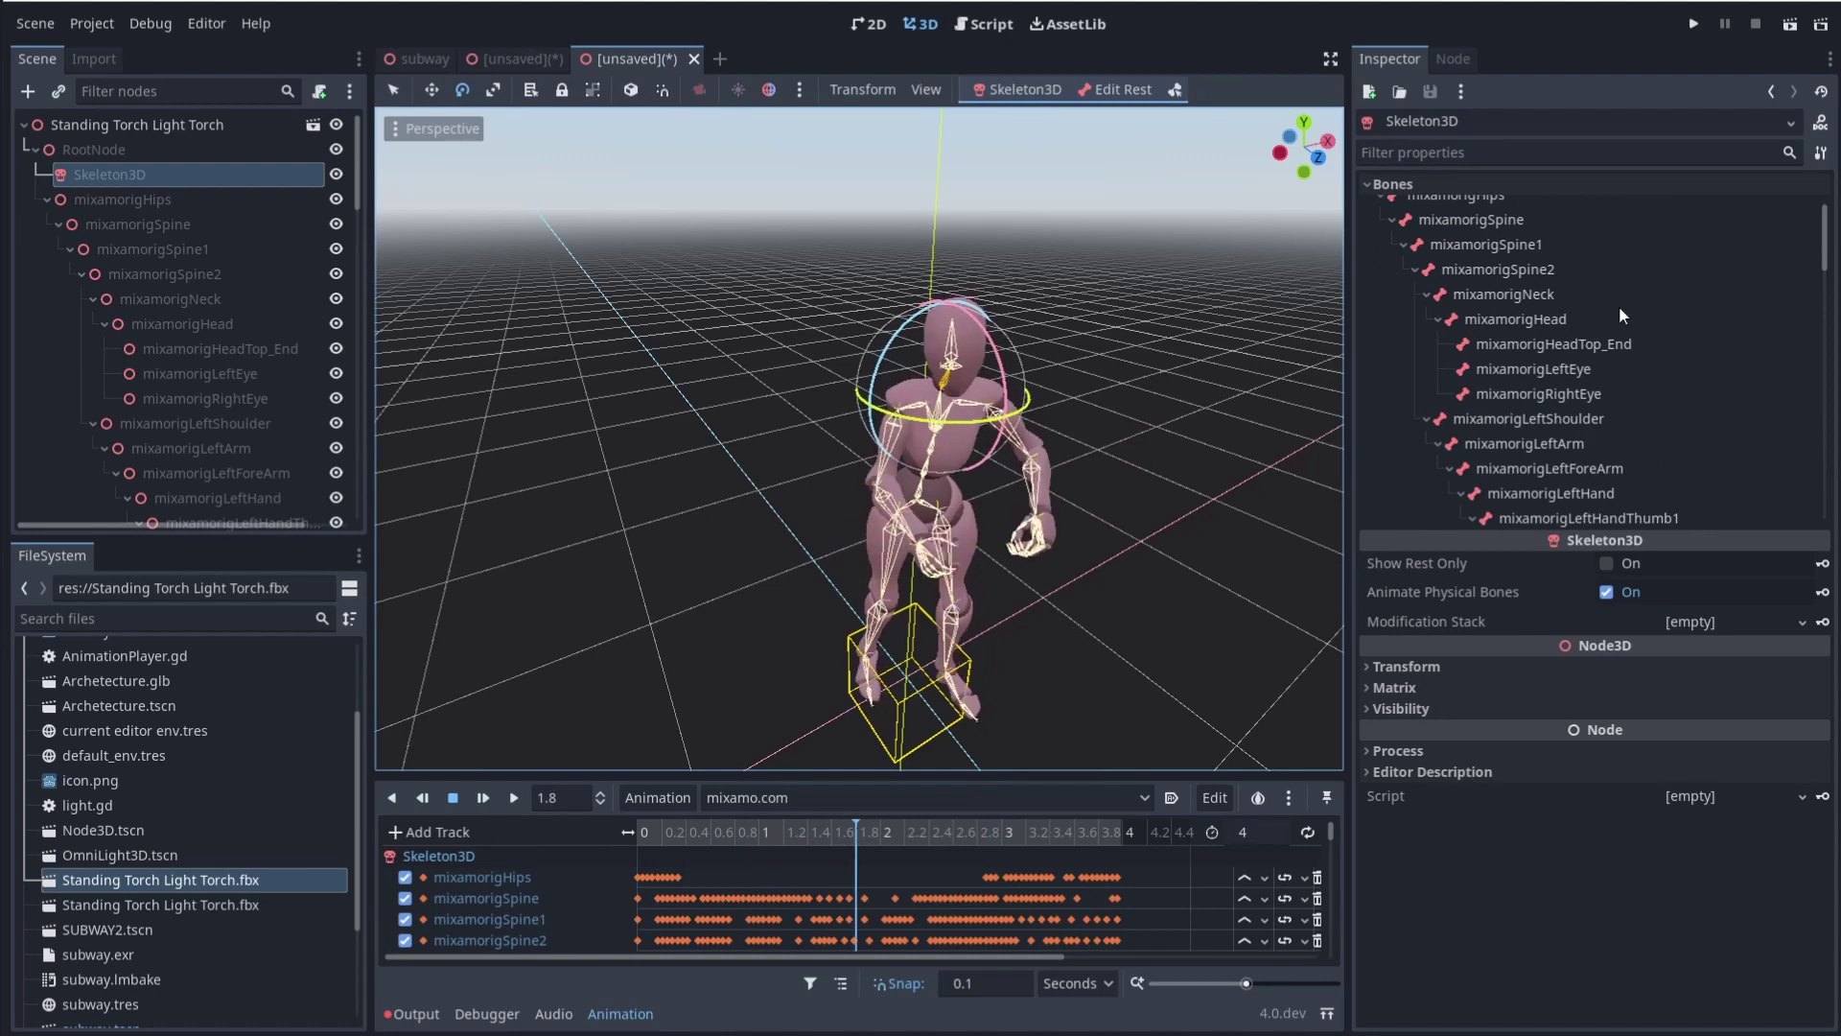
{"action": "scroll", "coordinate": [1515, 302], "scroll_direction": "up", "scroll_amount": 1}
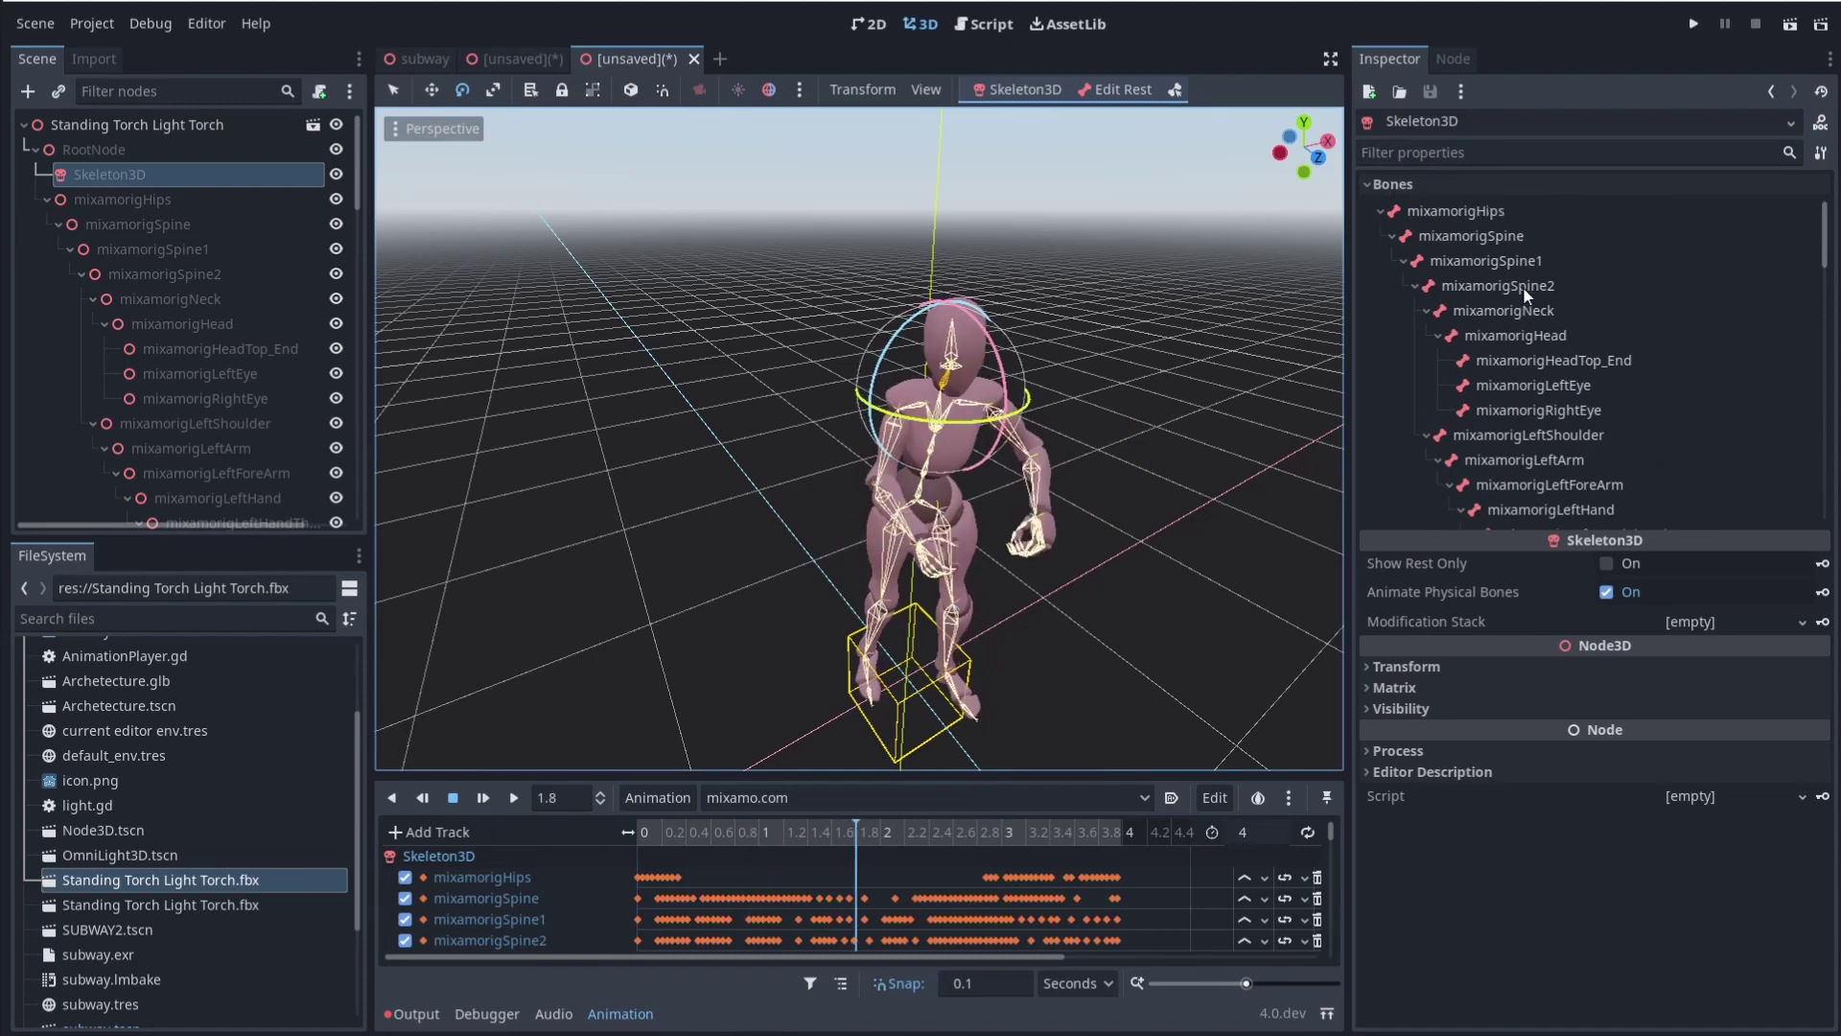
{"action": "left_click", "coordinate": [1477, 212]}
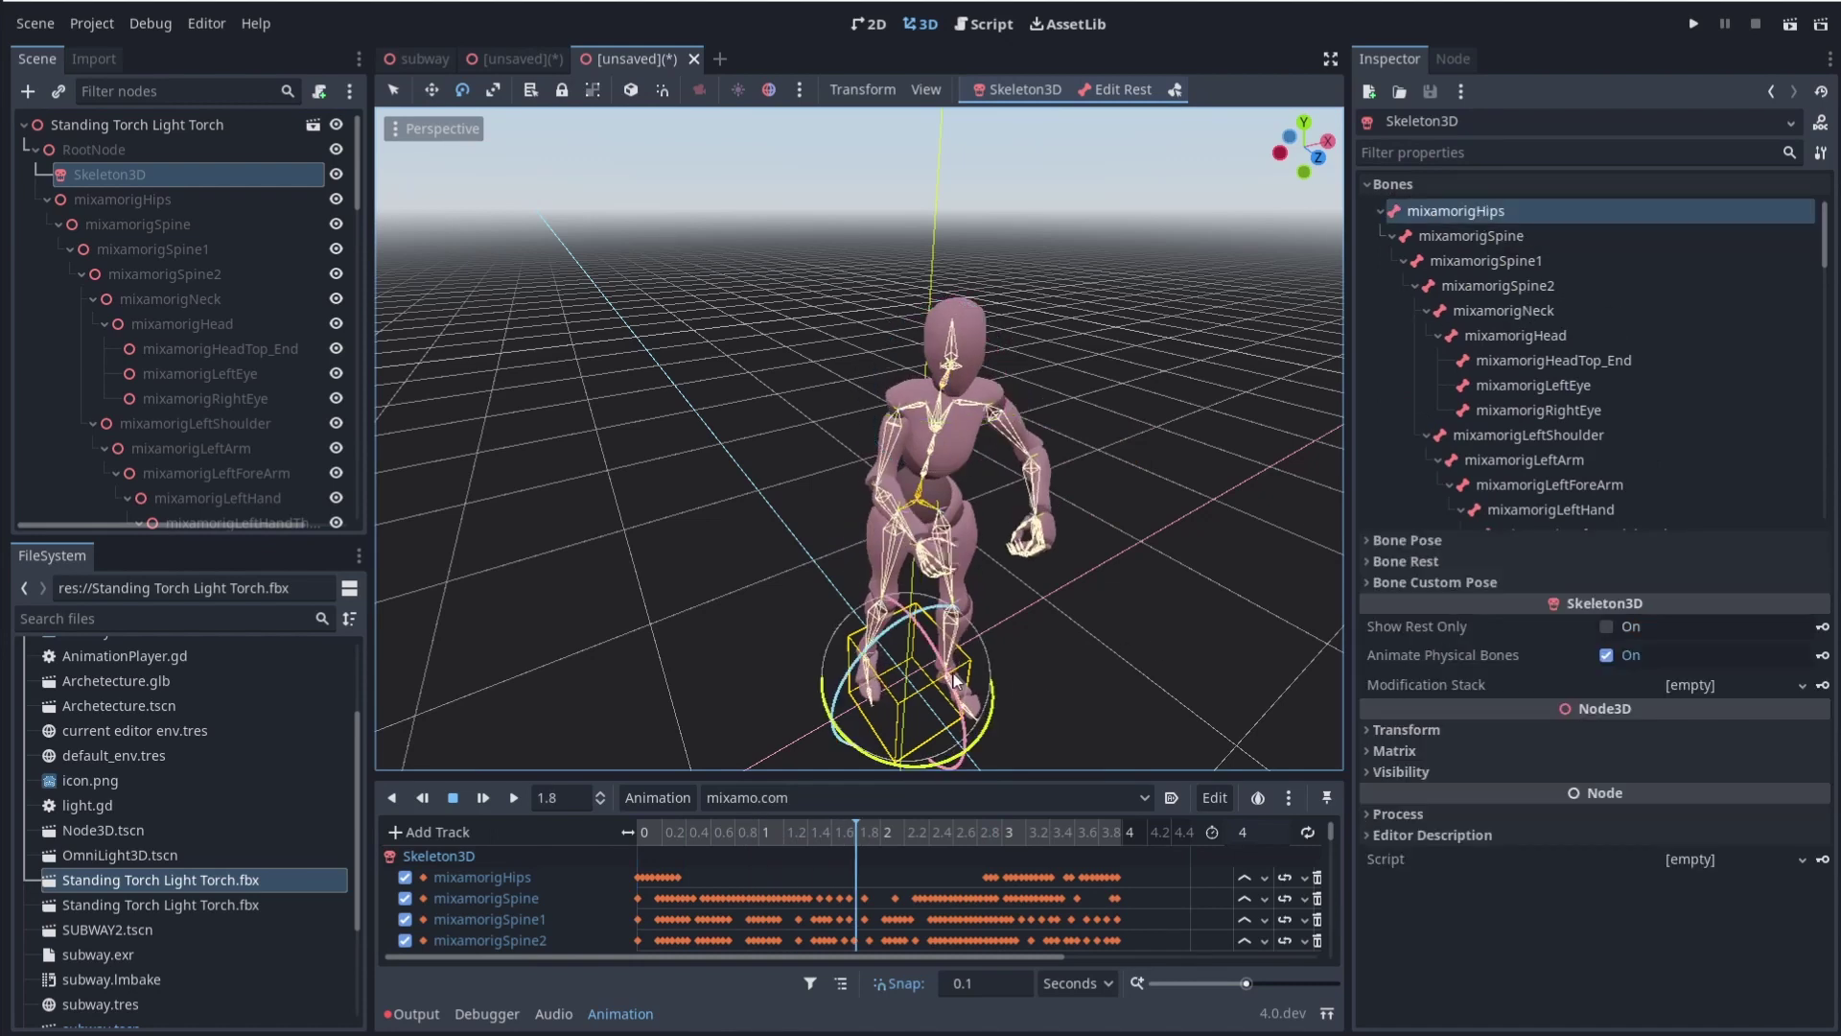
{"action": "left_click_drag", "start_coordinate": [894, 618], "coordinate": [1007, 662]}
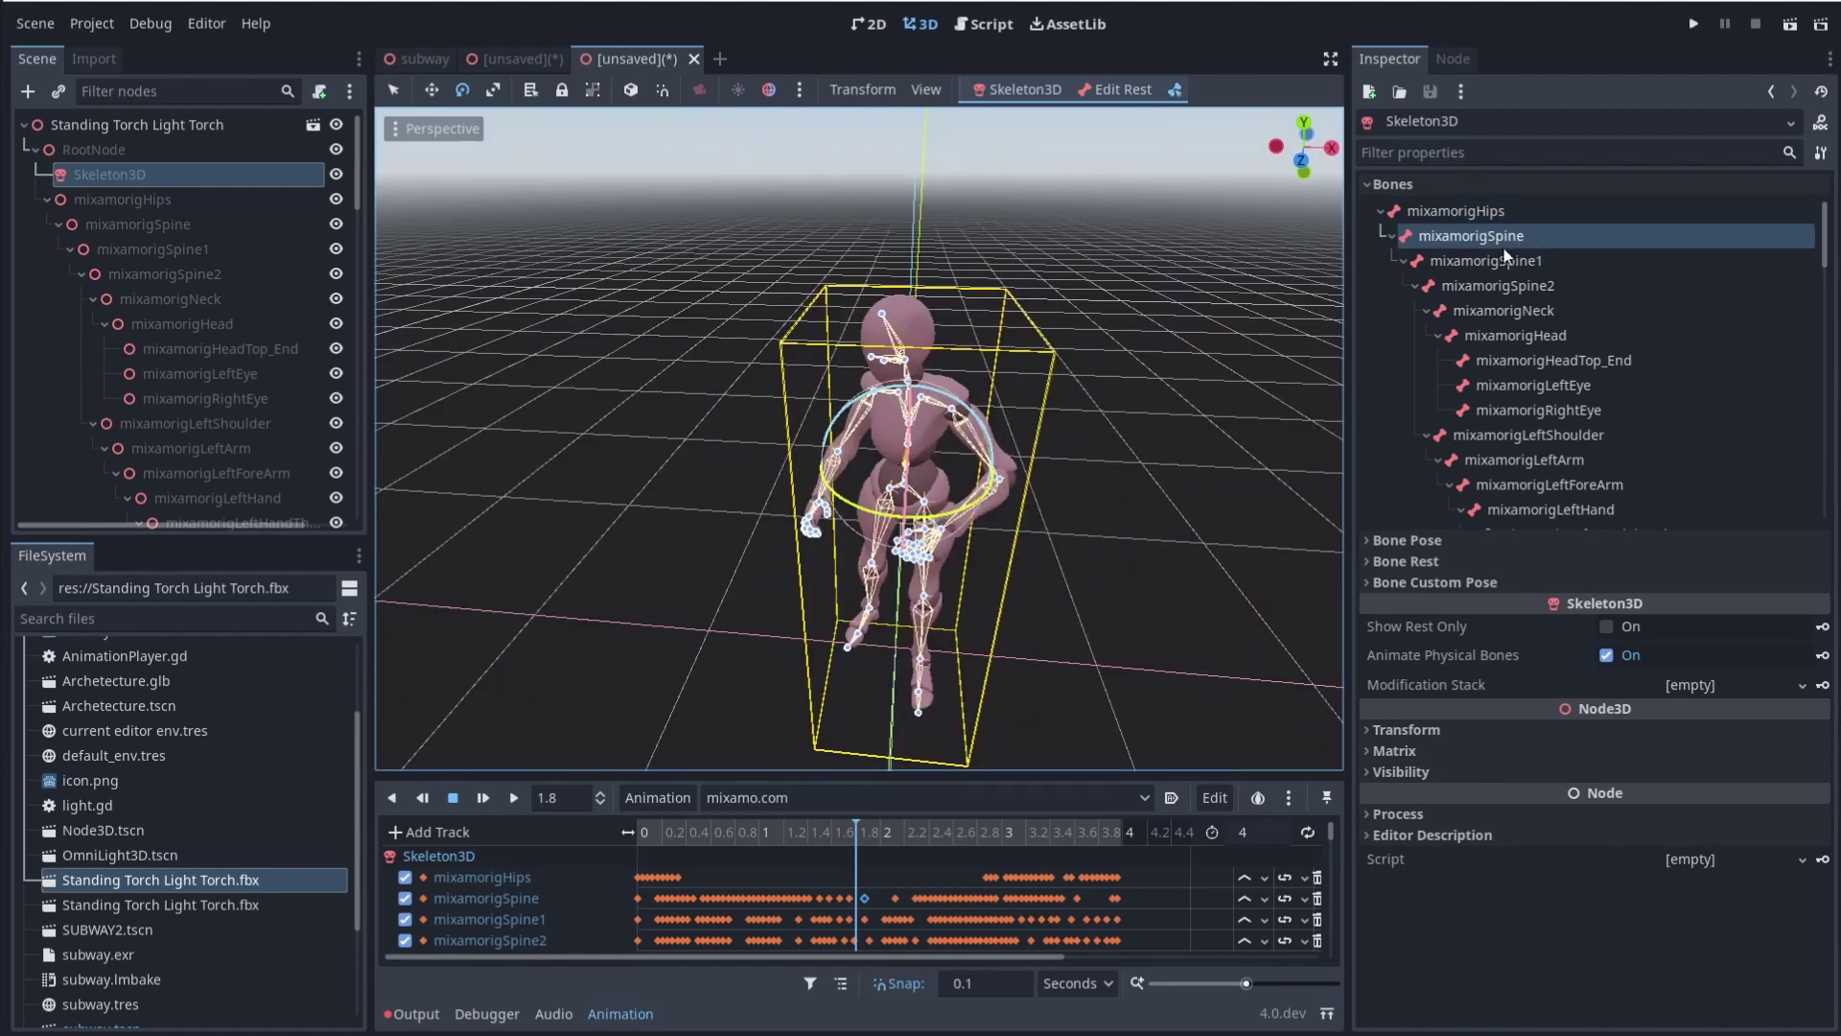
Delete the mixamorigSpine keyframes between about 1.4 and 2.2 s
{"action": "double_click", "coordinate": [527, 899]}
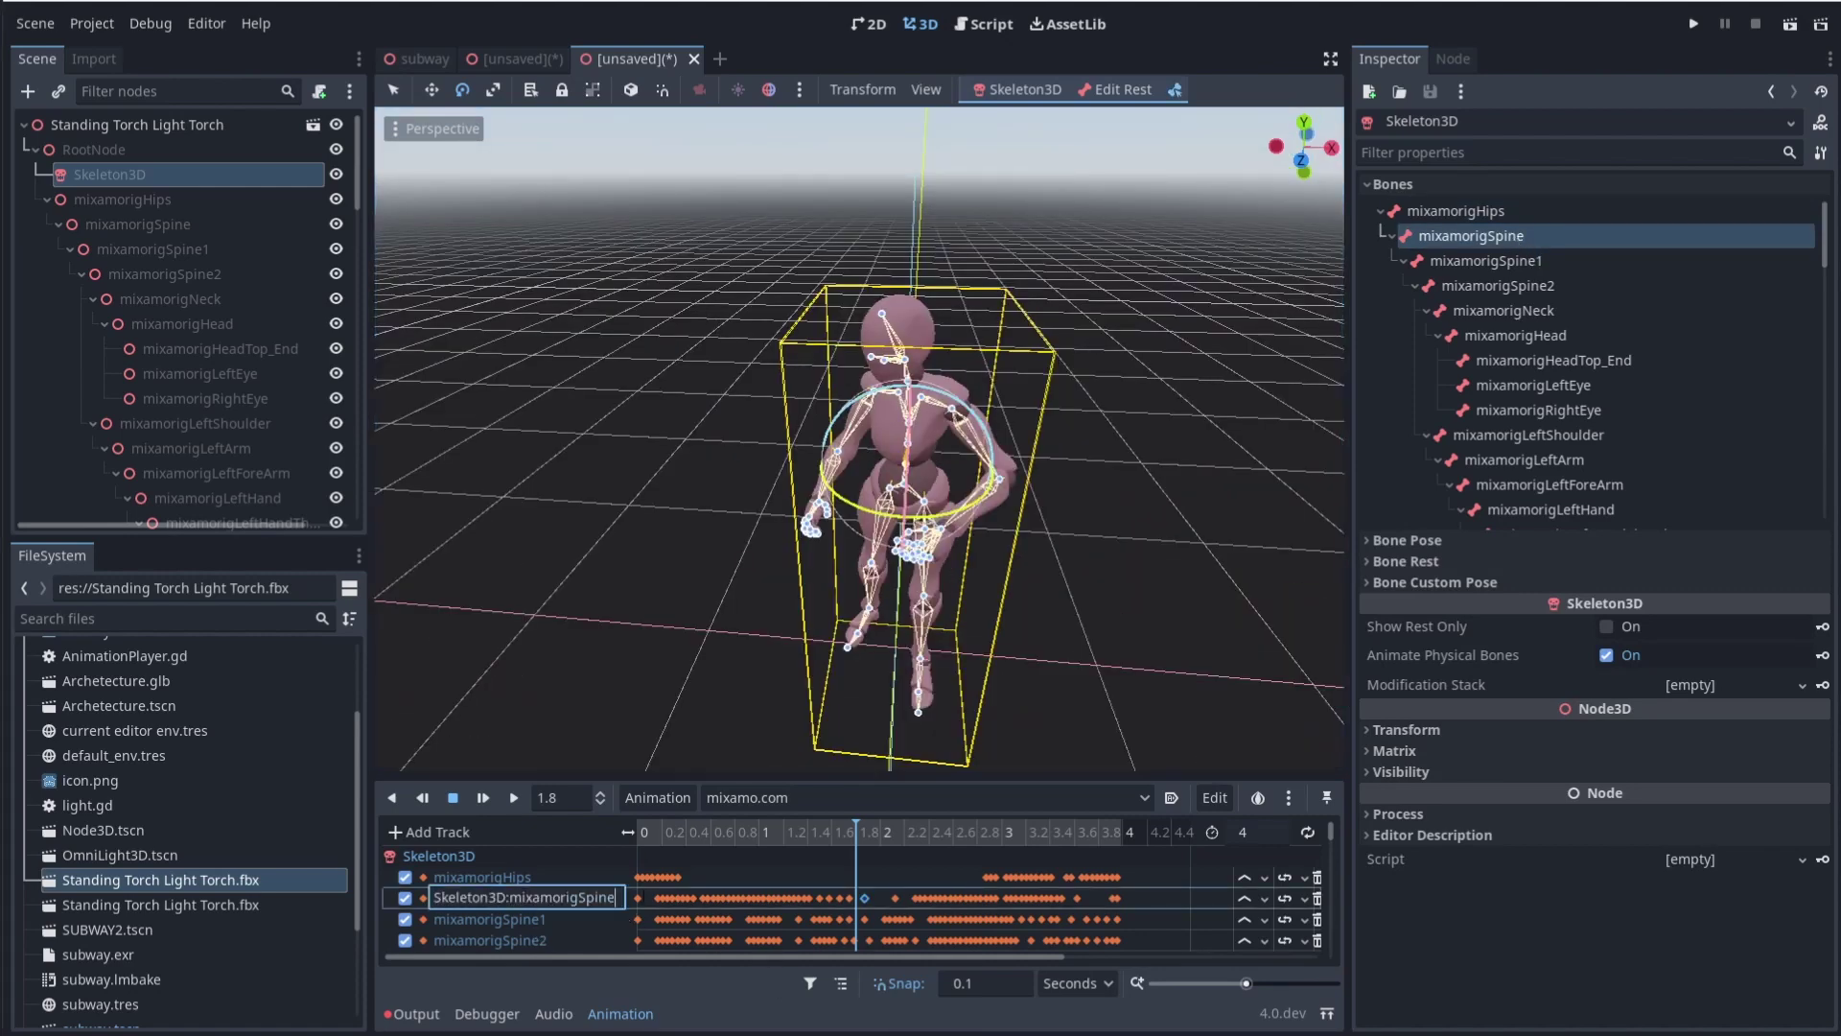
{"action": "left_click", "coordinate": [868, 898]}
{"action": "left_click_drag", "start_coordinate": [816, 879], "coordinate": [913, 907]}
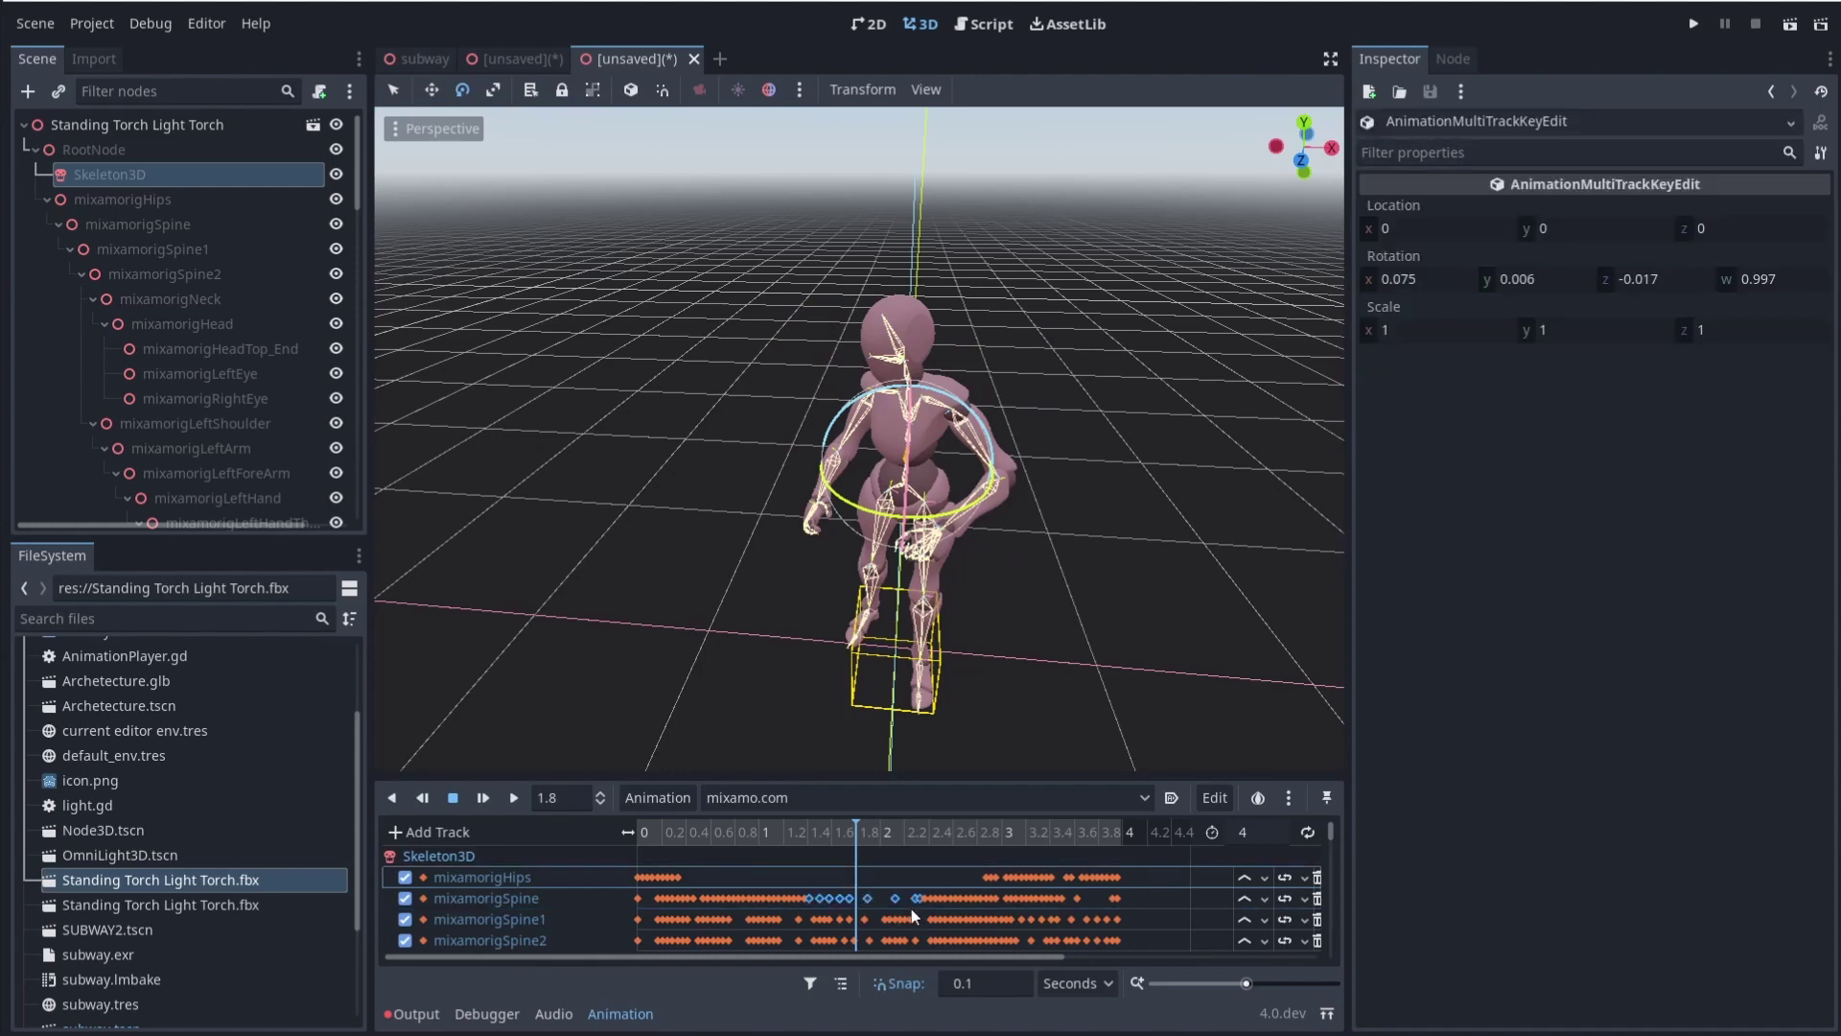
{"action": "key", "text": "Delete"}
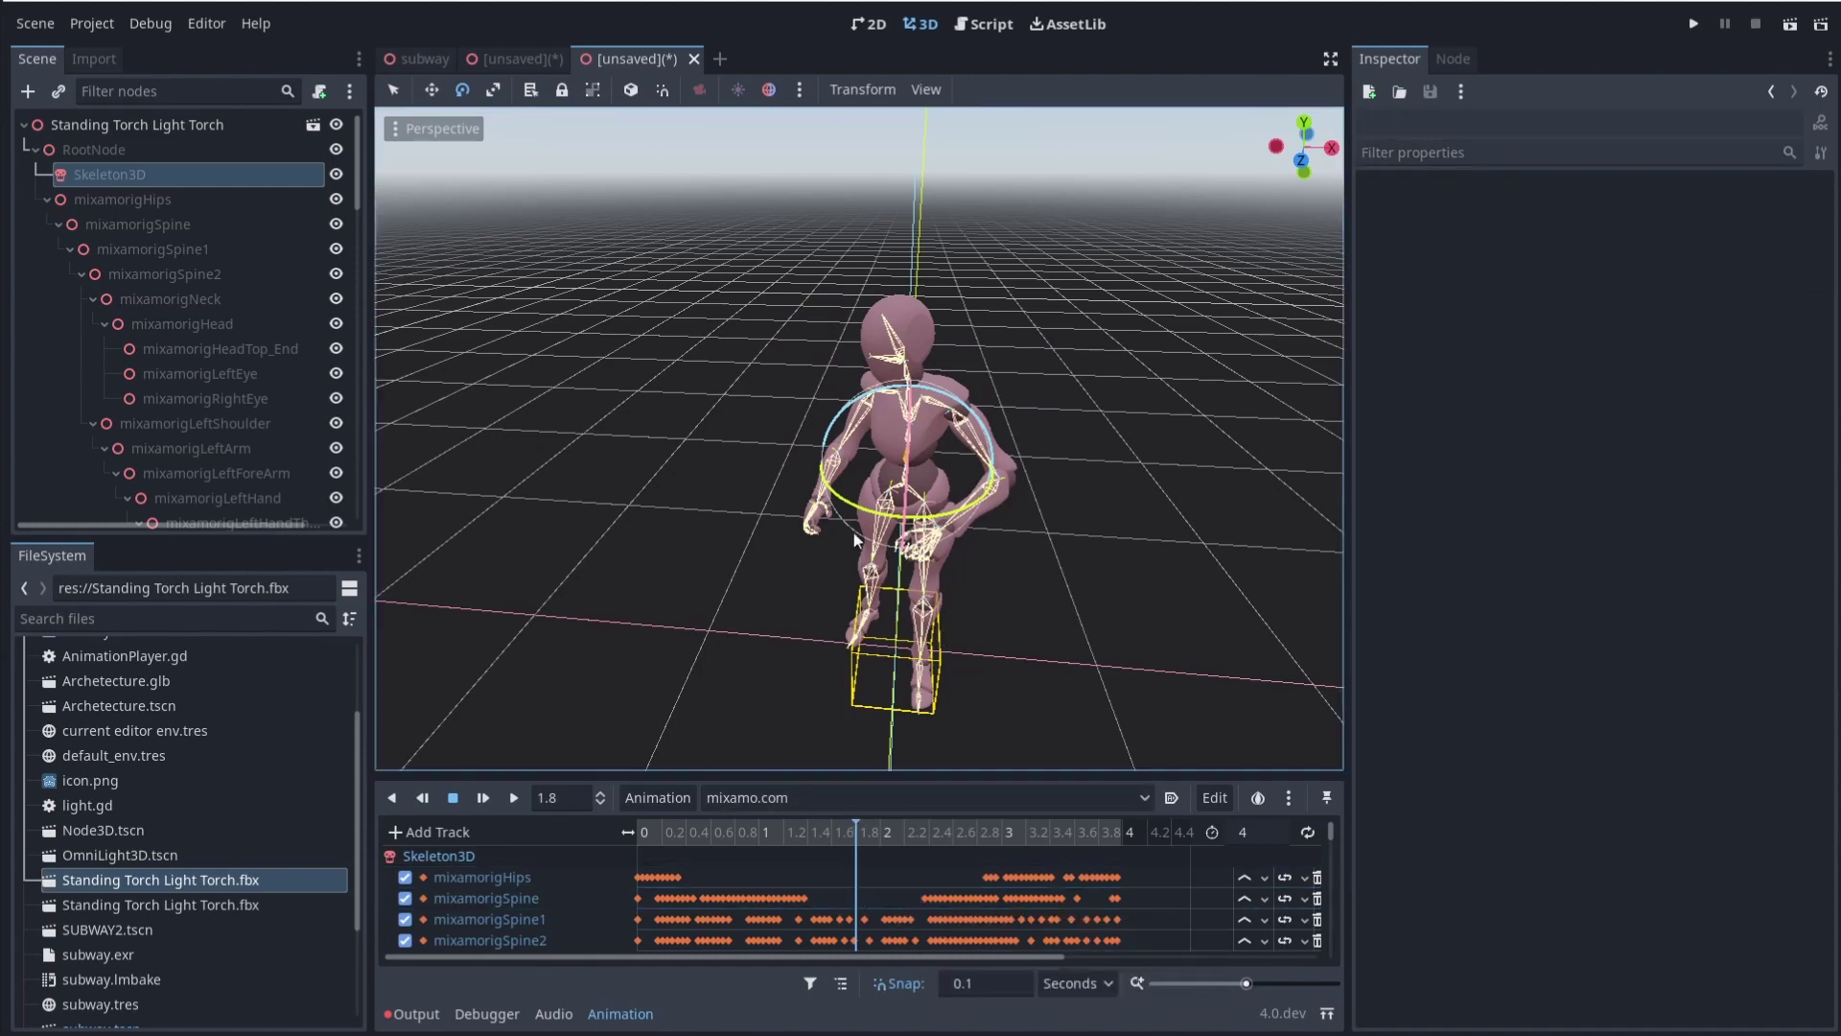
Select mixamorigSpine and bend it forward about 22.6 degrees in the viewport
{"action": "scroll", "coordinate": [902, 461], "scroll_direction": "up", "scroll_amount": 2}
{"action": "left_click", "coordinate": [134, 175]}
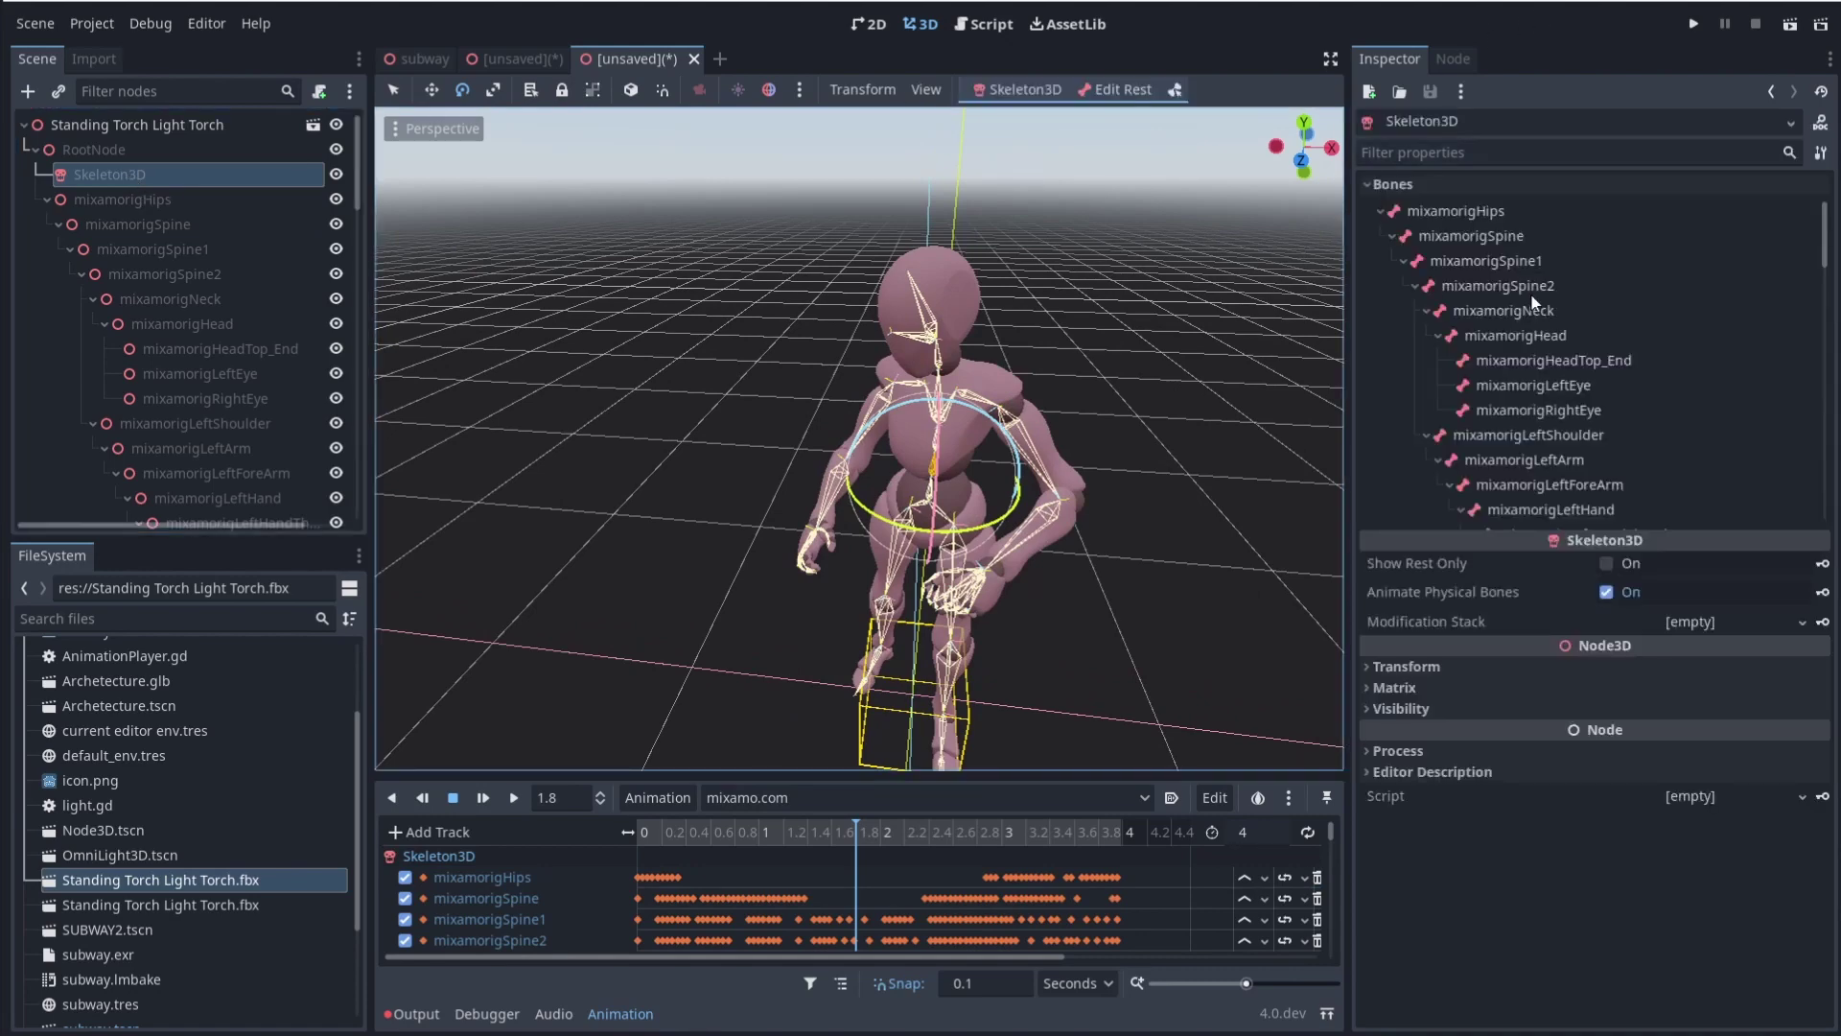
{"action": "left_click", "coordinate": [1508, 239]}
{"action": "middle_click_drag", "start_coordinate": [1022, 676], "coordinate": [878, 642]}
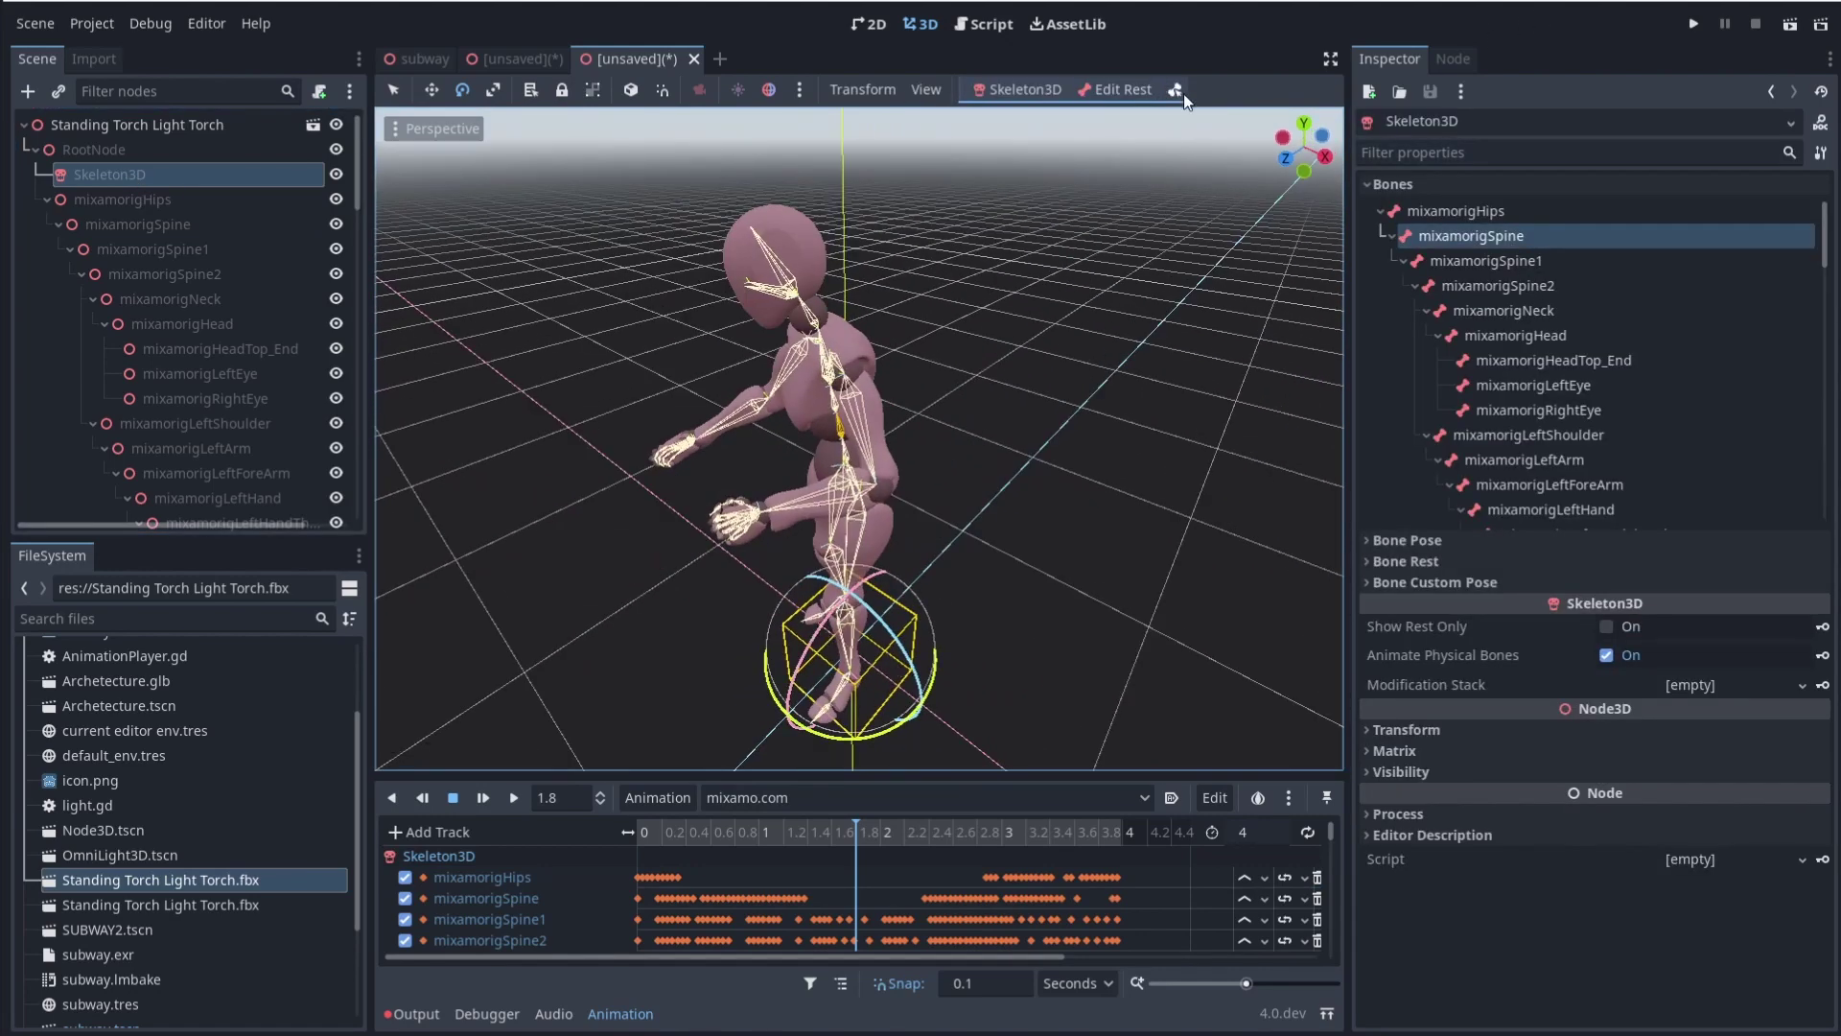
{"action": "left_click", "coordinate": [1177, 89]}
{"action": "middle_click_drag", "start_coordinate": [843, 441], "coordinate": [822, 472]}
{"action": "left_click_drag", "start_coordinate": [813, 499], "coordinate": [808, 437]}
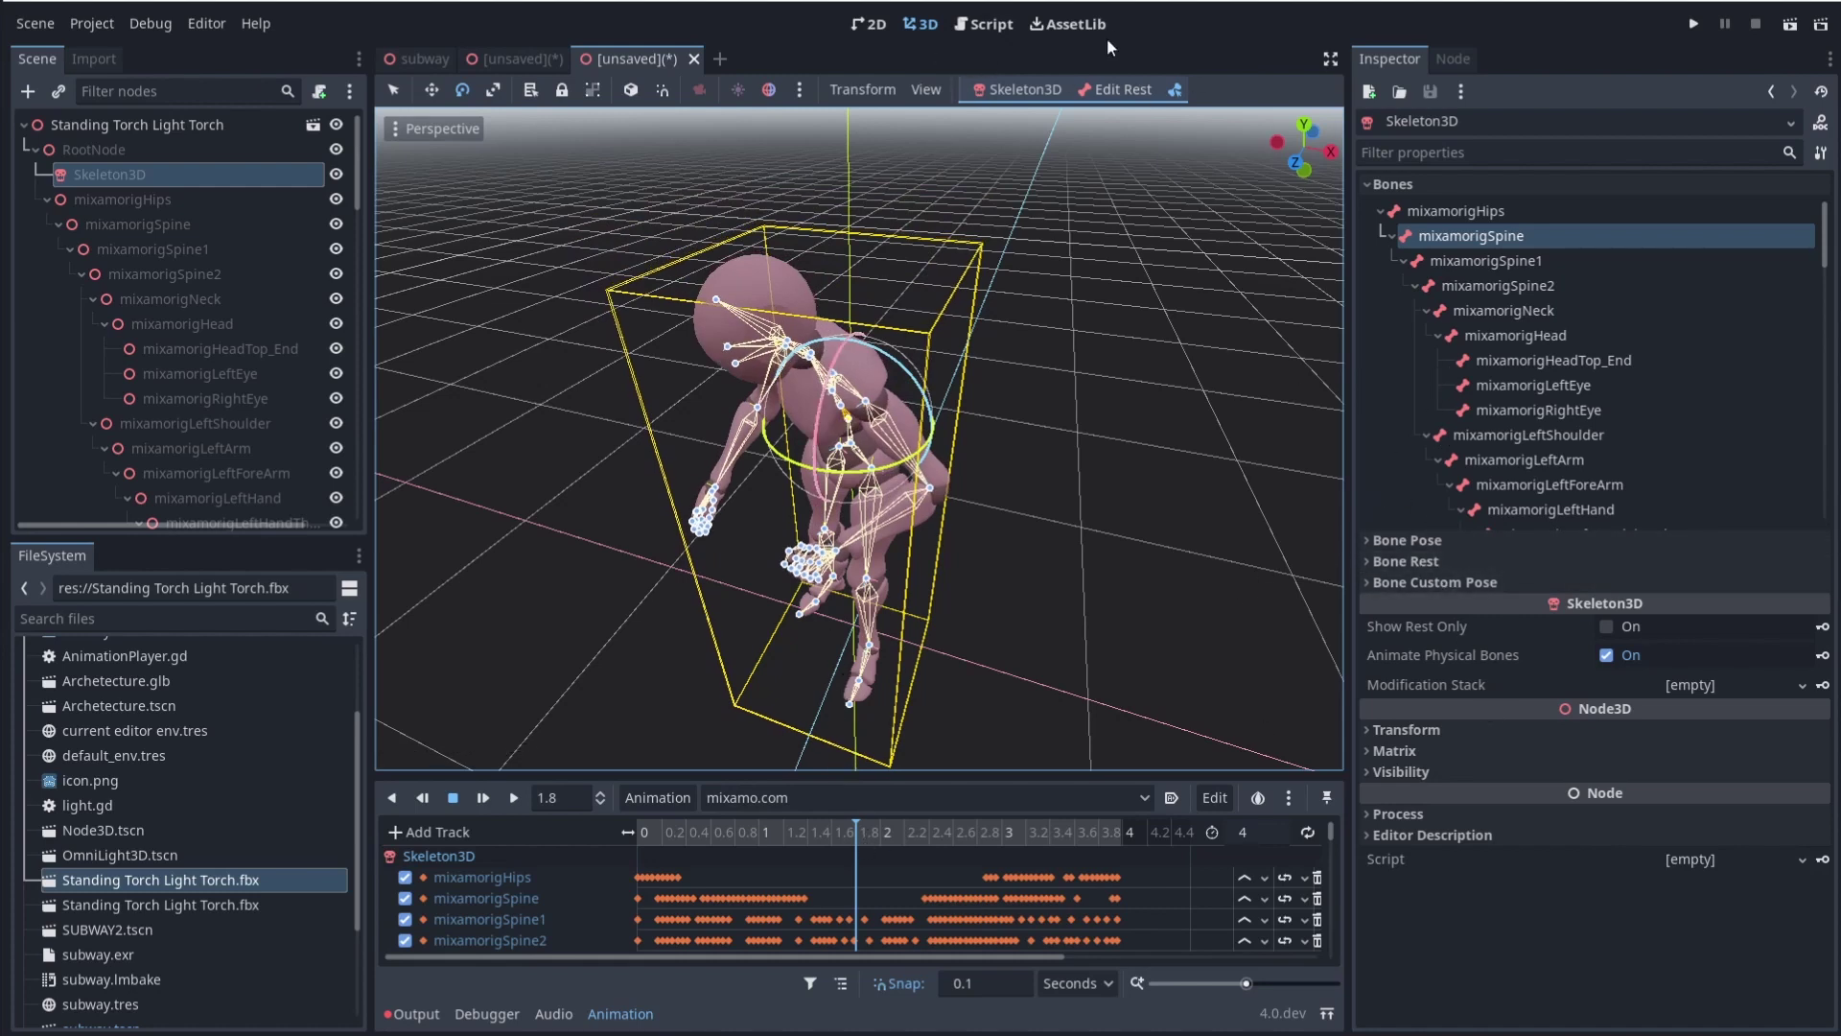
Key the mixamorigSpine bone's current pose at 1.8 s
{"action": "left_click", "coordinate": [1036, 89]}
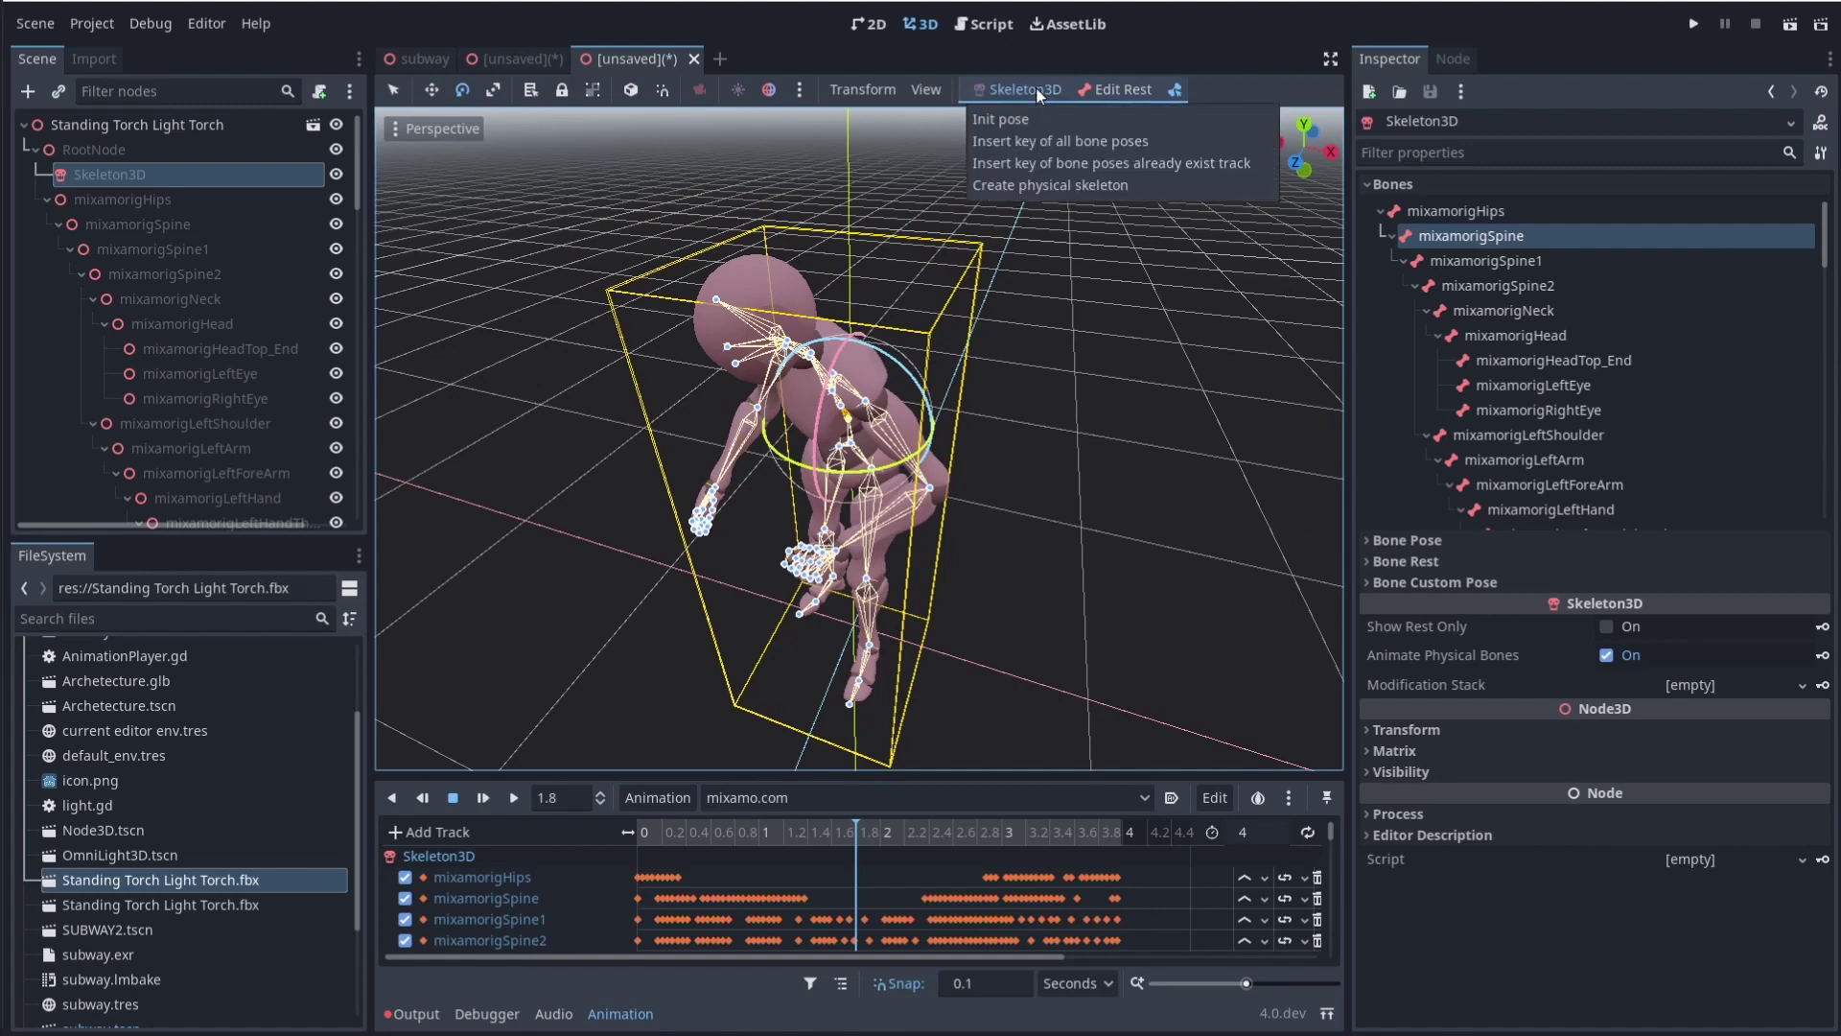
{"action": "left_click", "coordinate": [1592, 540]}
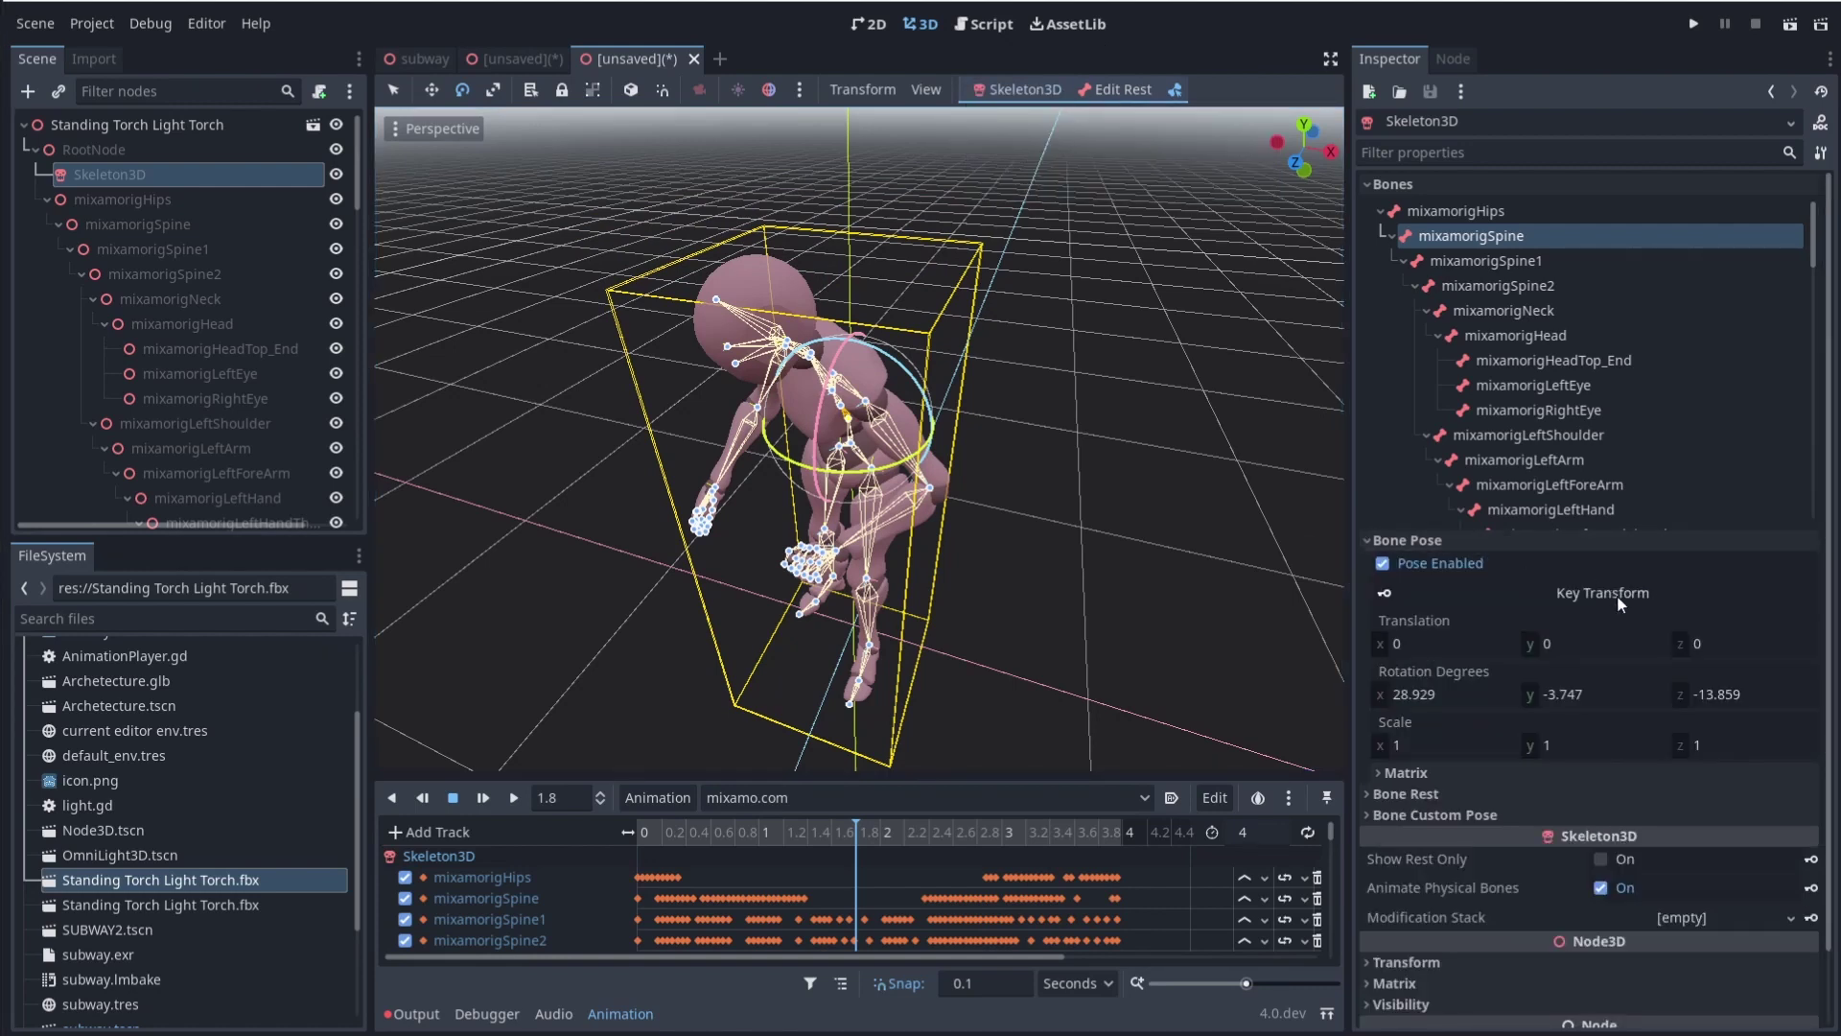
{"action": "left_click", "coordinate": [1617, 595]}
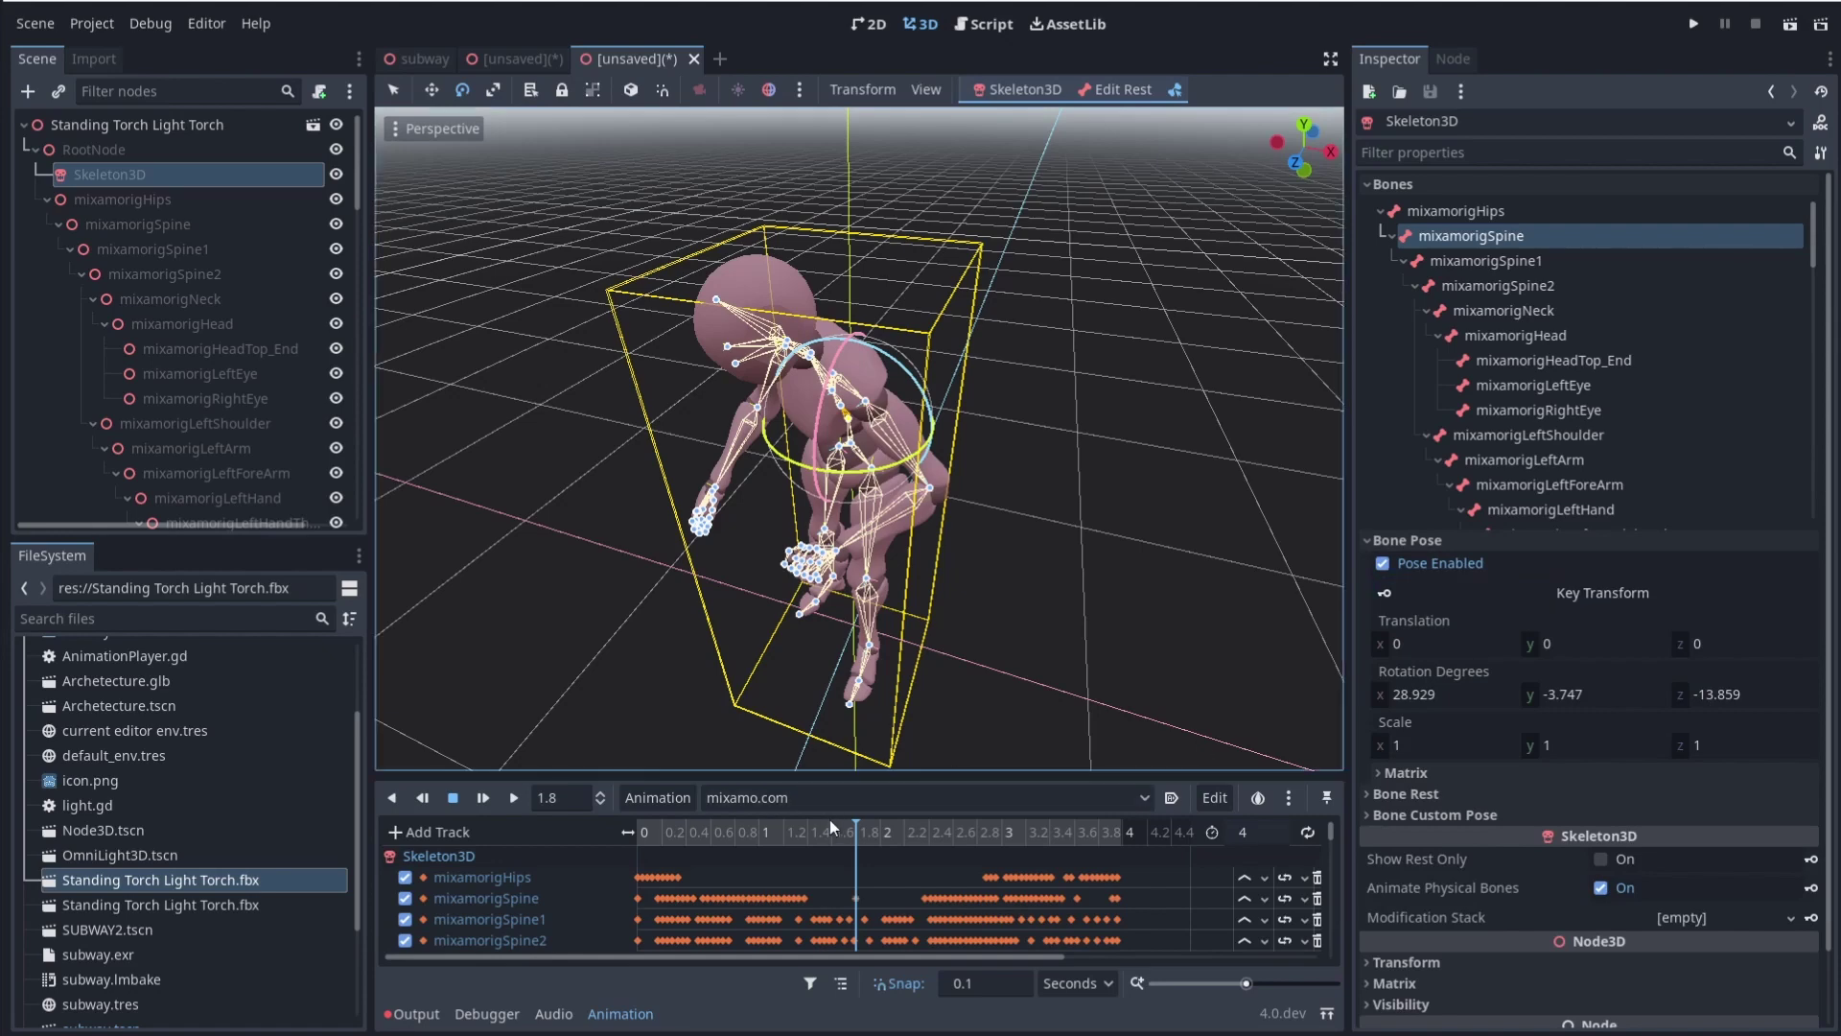
Scrub the animation from 1.2 s past 1.7 s to preview the poses
{"action": "left_click", "coordinate": [774, 833]}
{"action": "left_click_drag", "start_coordinate": [773, 832], "coordinate": [844, 888]}
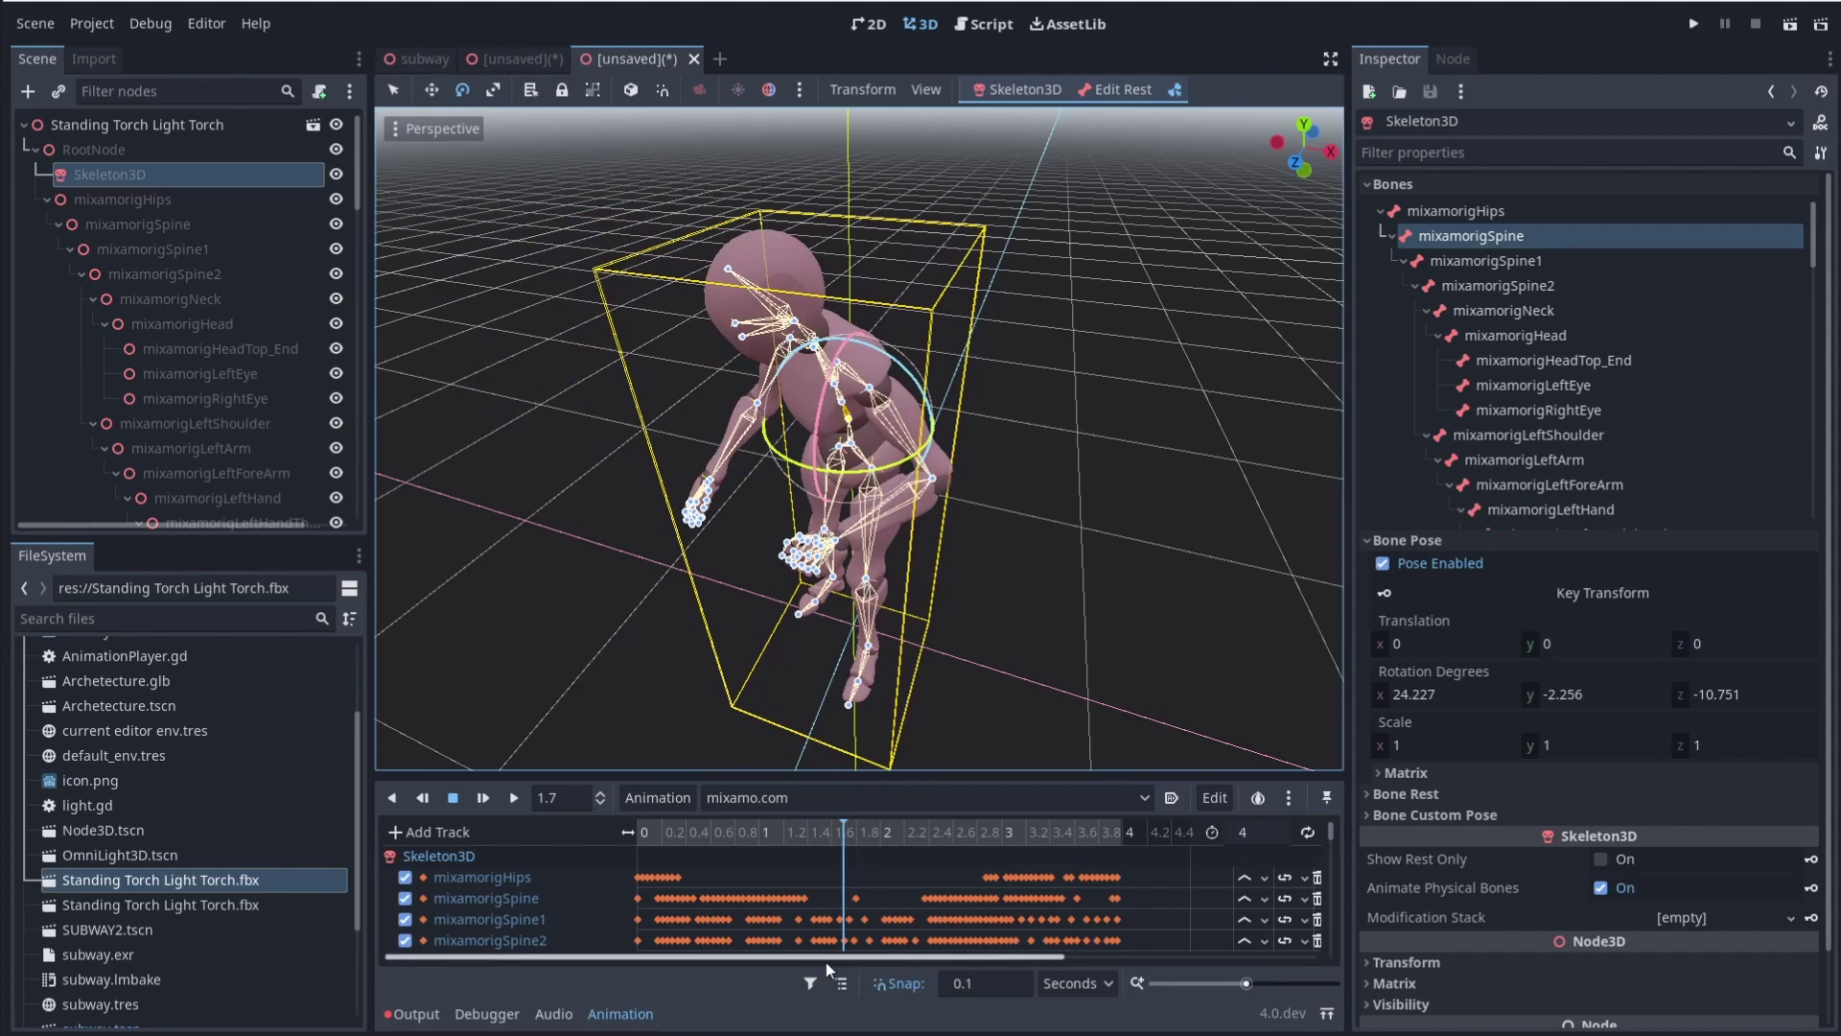
{"action": "left_click_drag", "start_coordinate": [879, 838], "coordinate": [975, 840]}
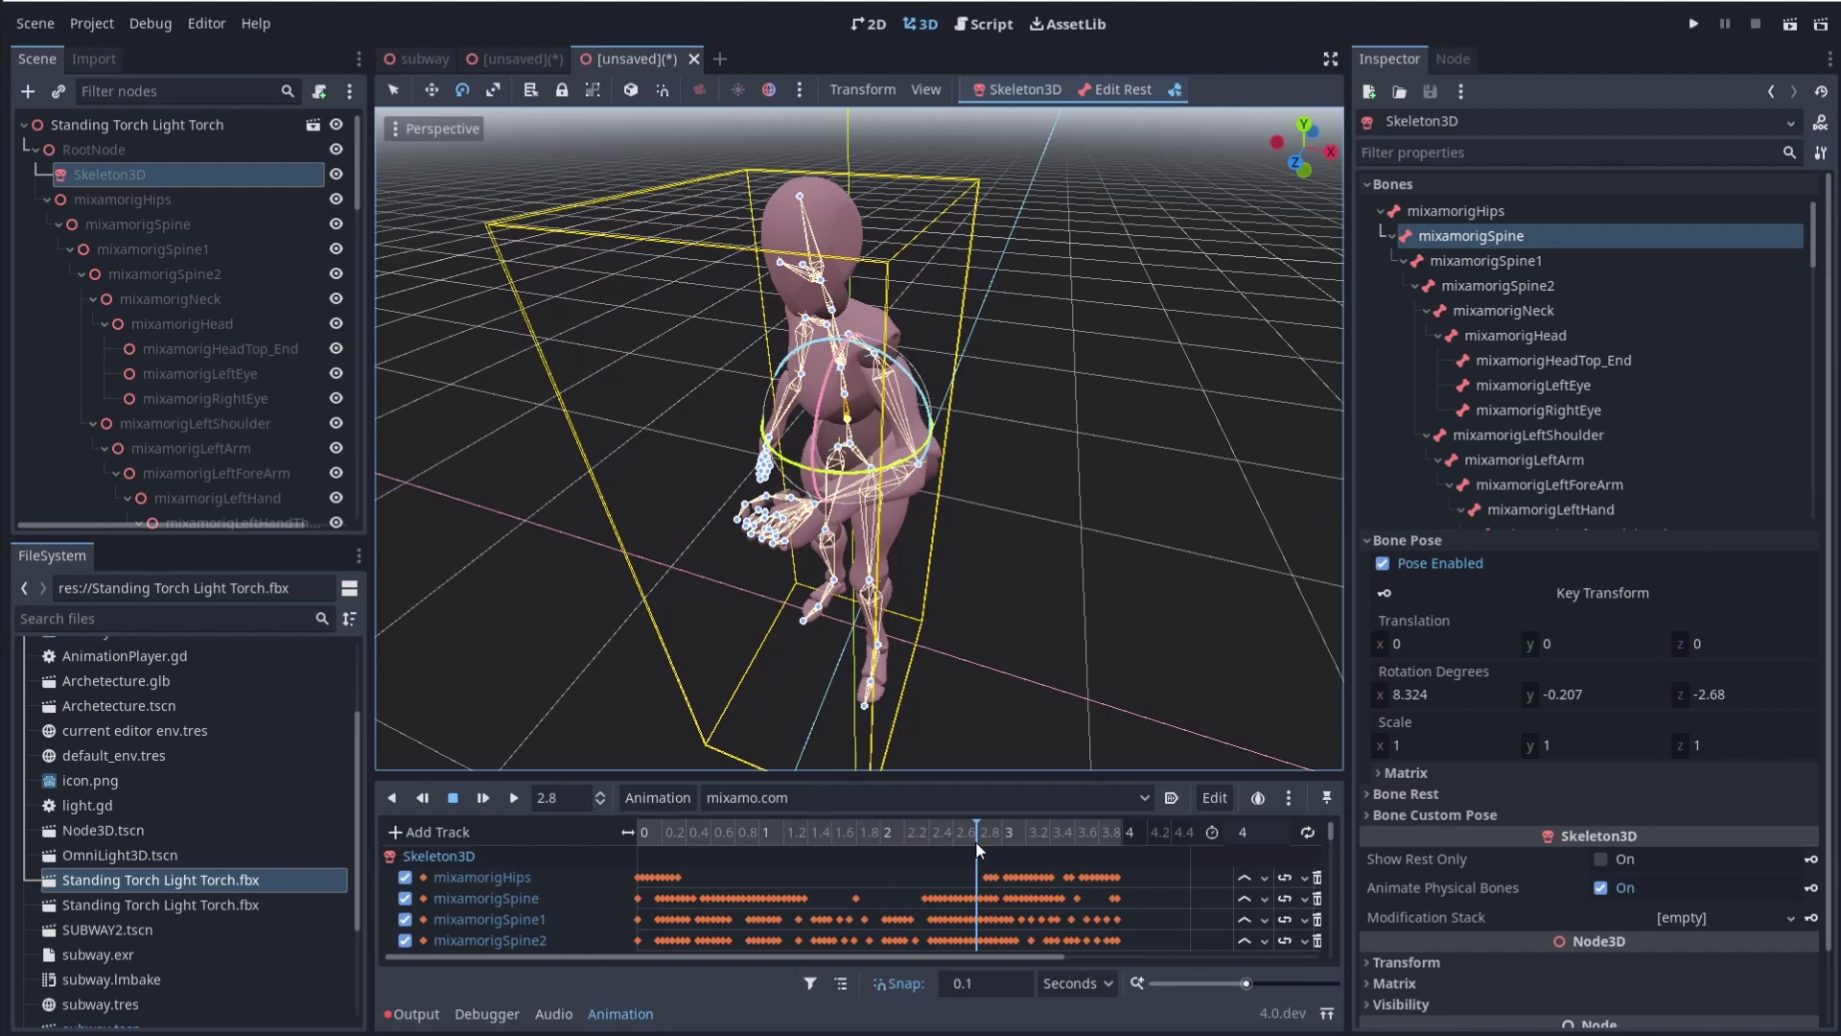
{"action": "left_click_drag", "start_coordinate": [976, 840], "coordinate": [971, 840]}
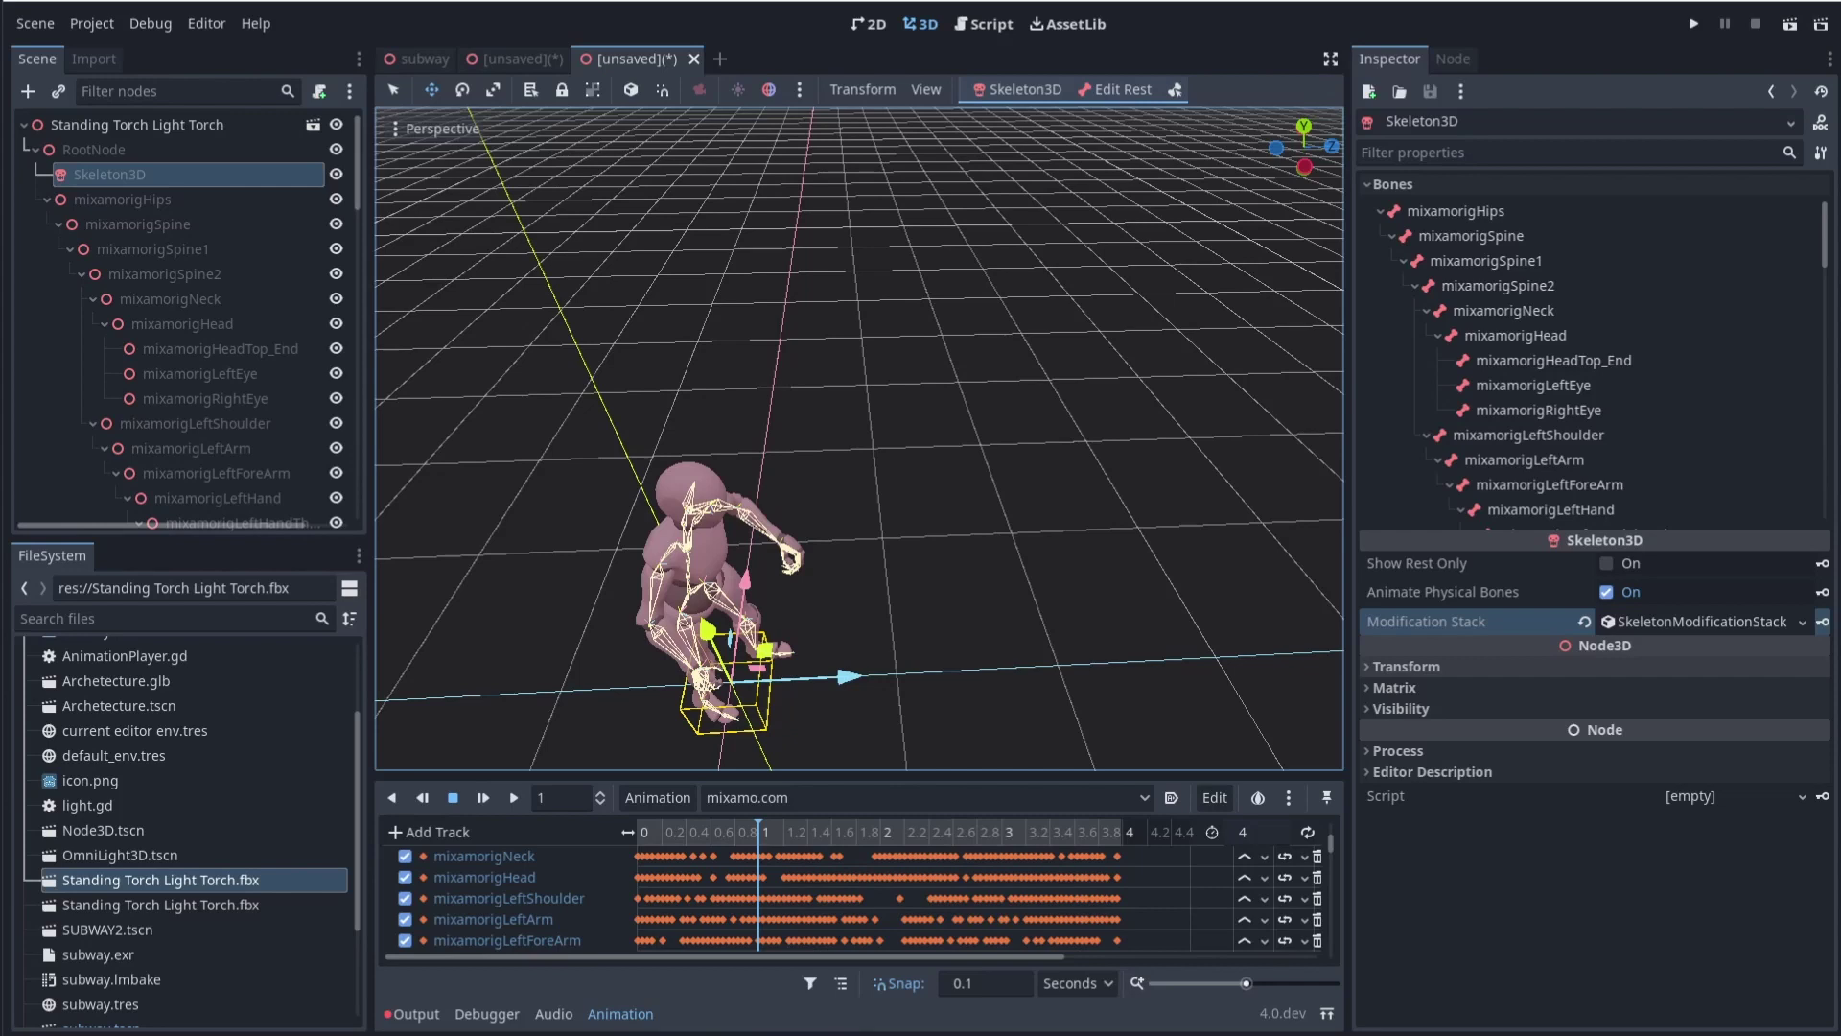
Orbit and lower the camera to frame the mannequin up close and upright
{"action": "middle_click_drag", "start_coordinate": [1015, 676], "coordinate": [883, 671]}
{"action": "key", "text": "q"}
{"action": "right_click_drag", "start_coordinate": [947, 672], "coordinate": [948, 624]}
{"action": "key", "text": "q"}
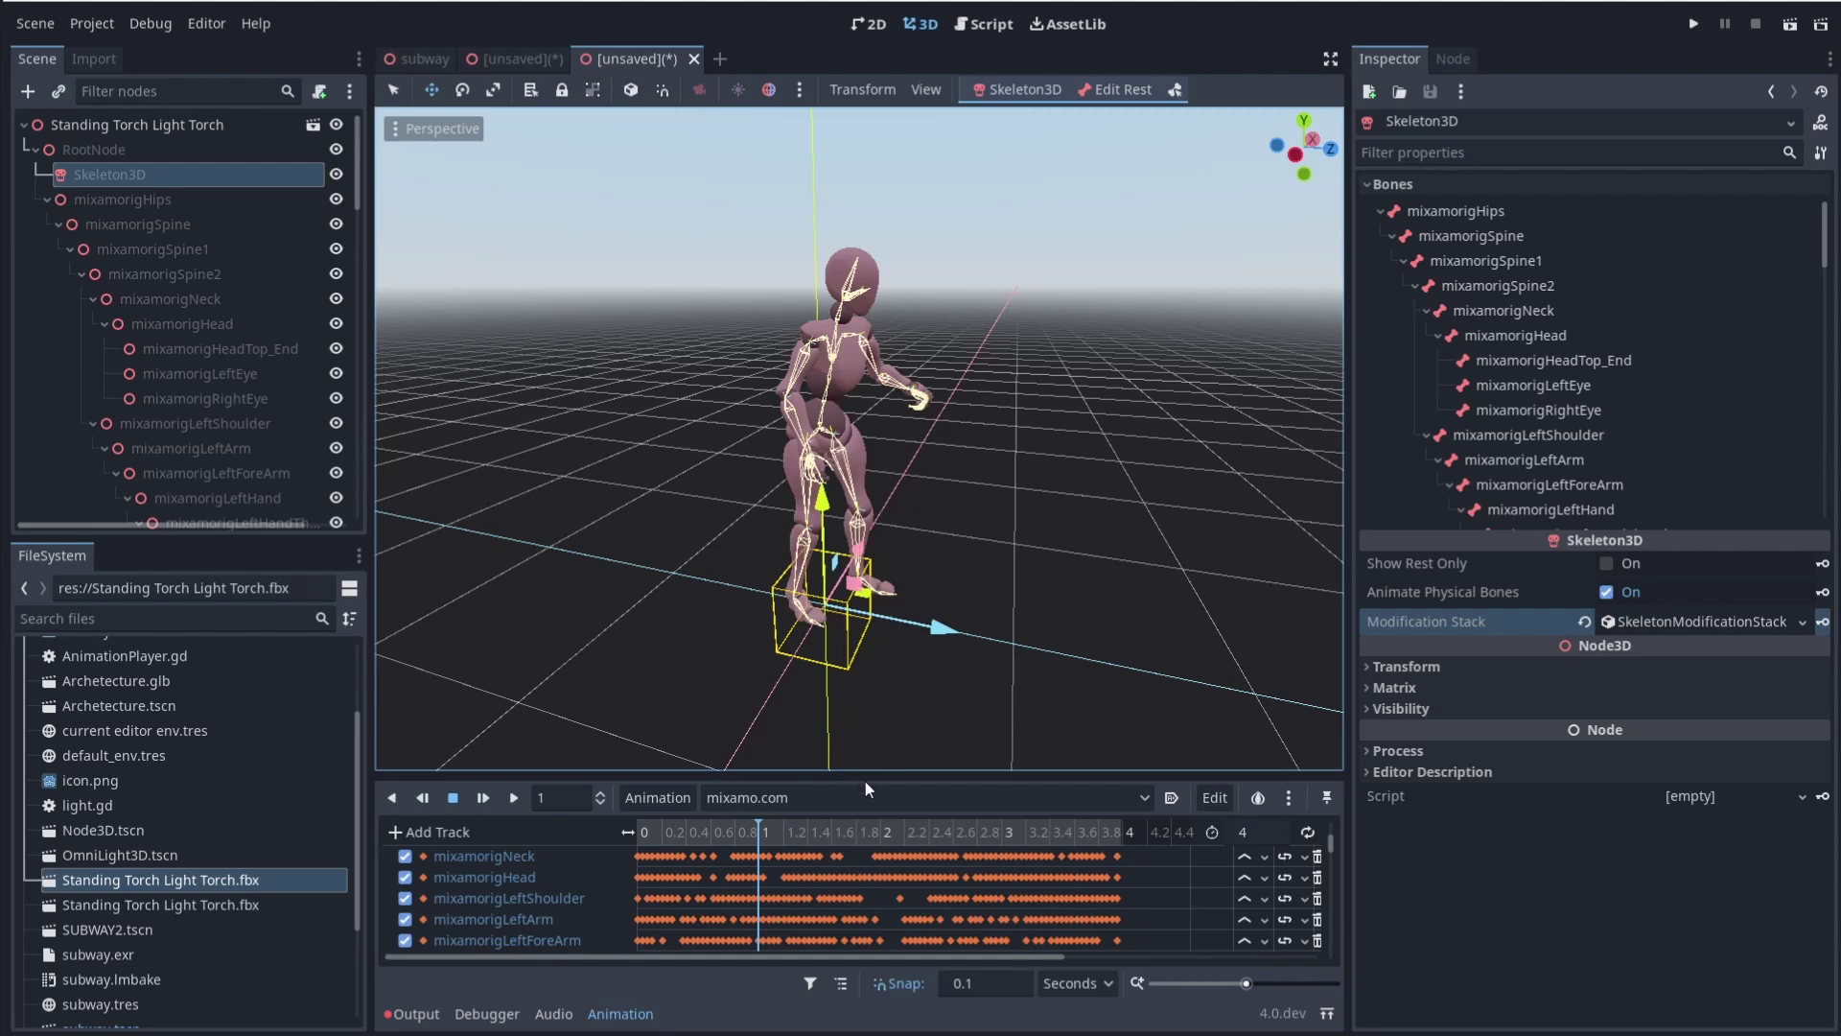
Add a new animation named 'test anim' through the Animation menu
{"action": "left_click", "coordinate": [775, 798]}
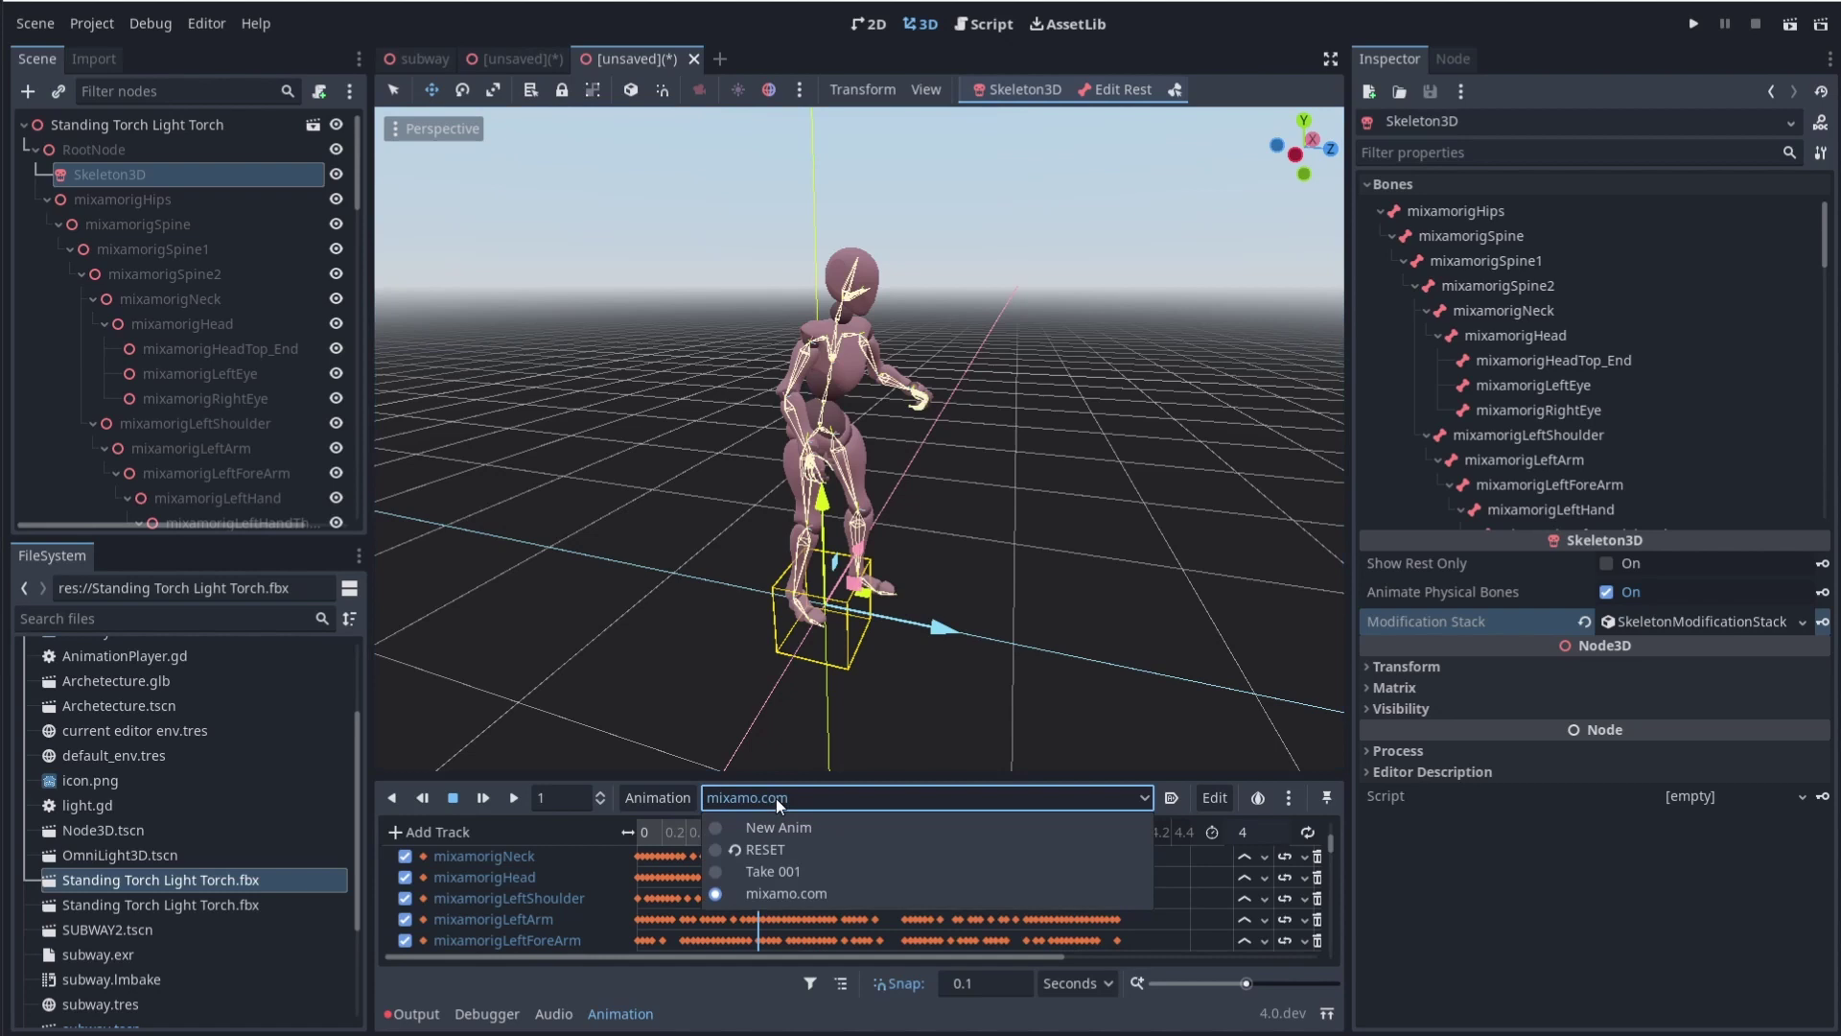
{"action": "left_click", "coordinate": [659, 798]}
{"action": "left_click", "coordinate": [657, 798]}
{"action": "left_click", "coordinate": [671, 830]}
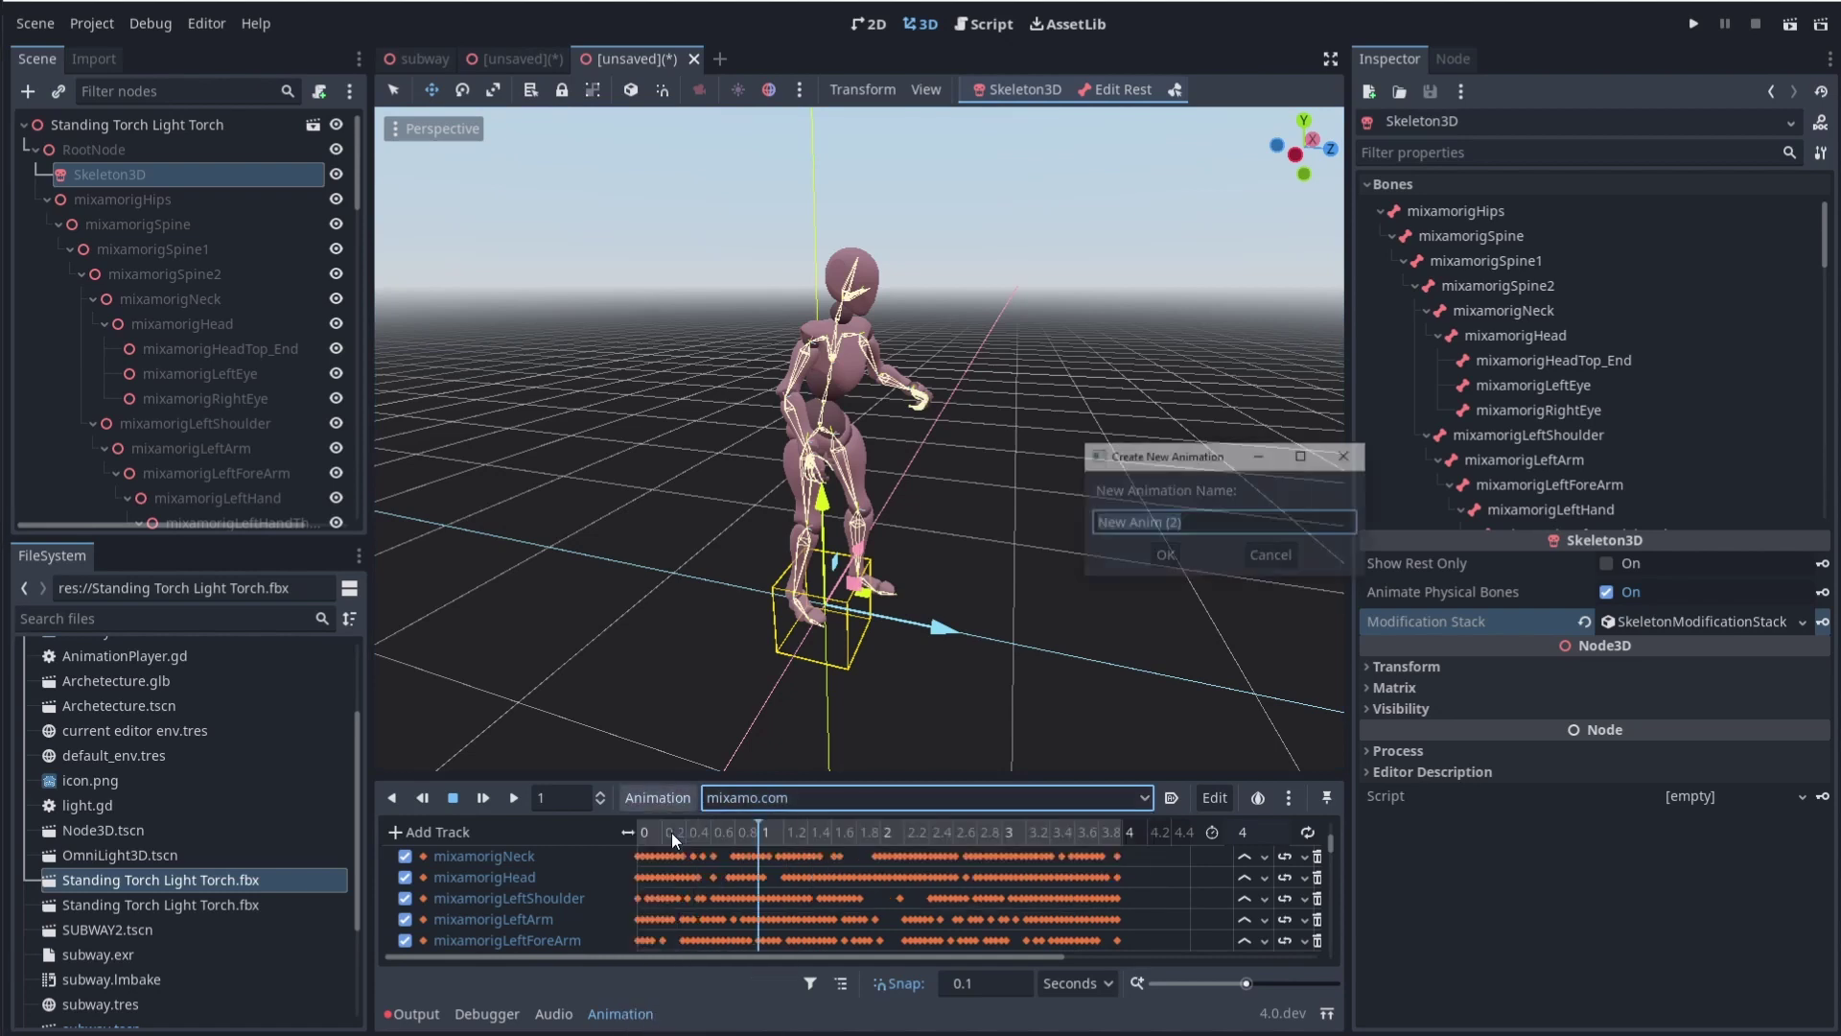
{"action": "type", "text": "test anim"}
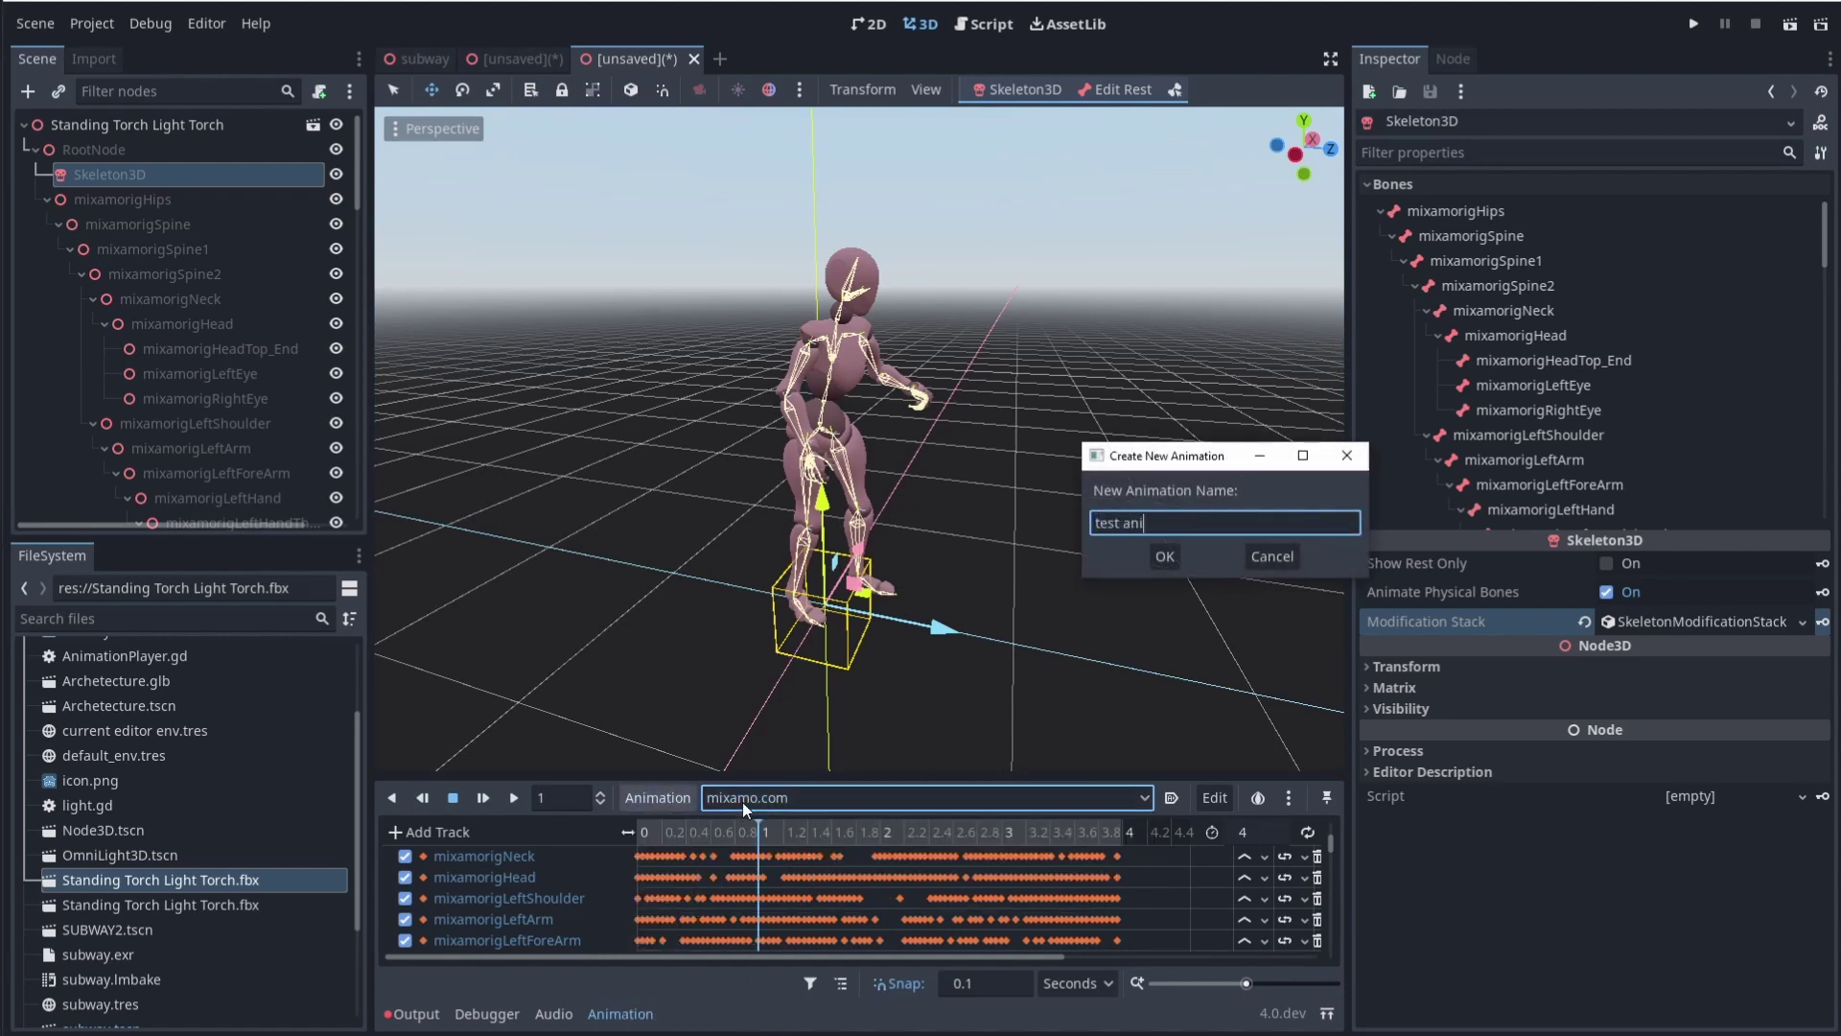
{"action": "key", "text": "Return"}
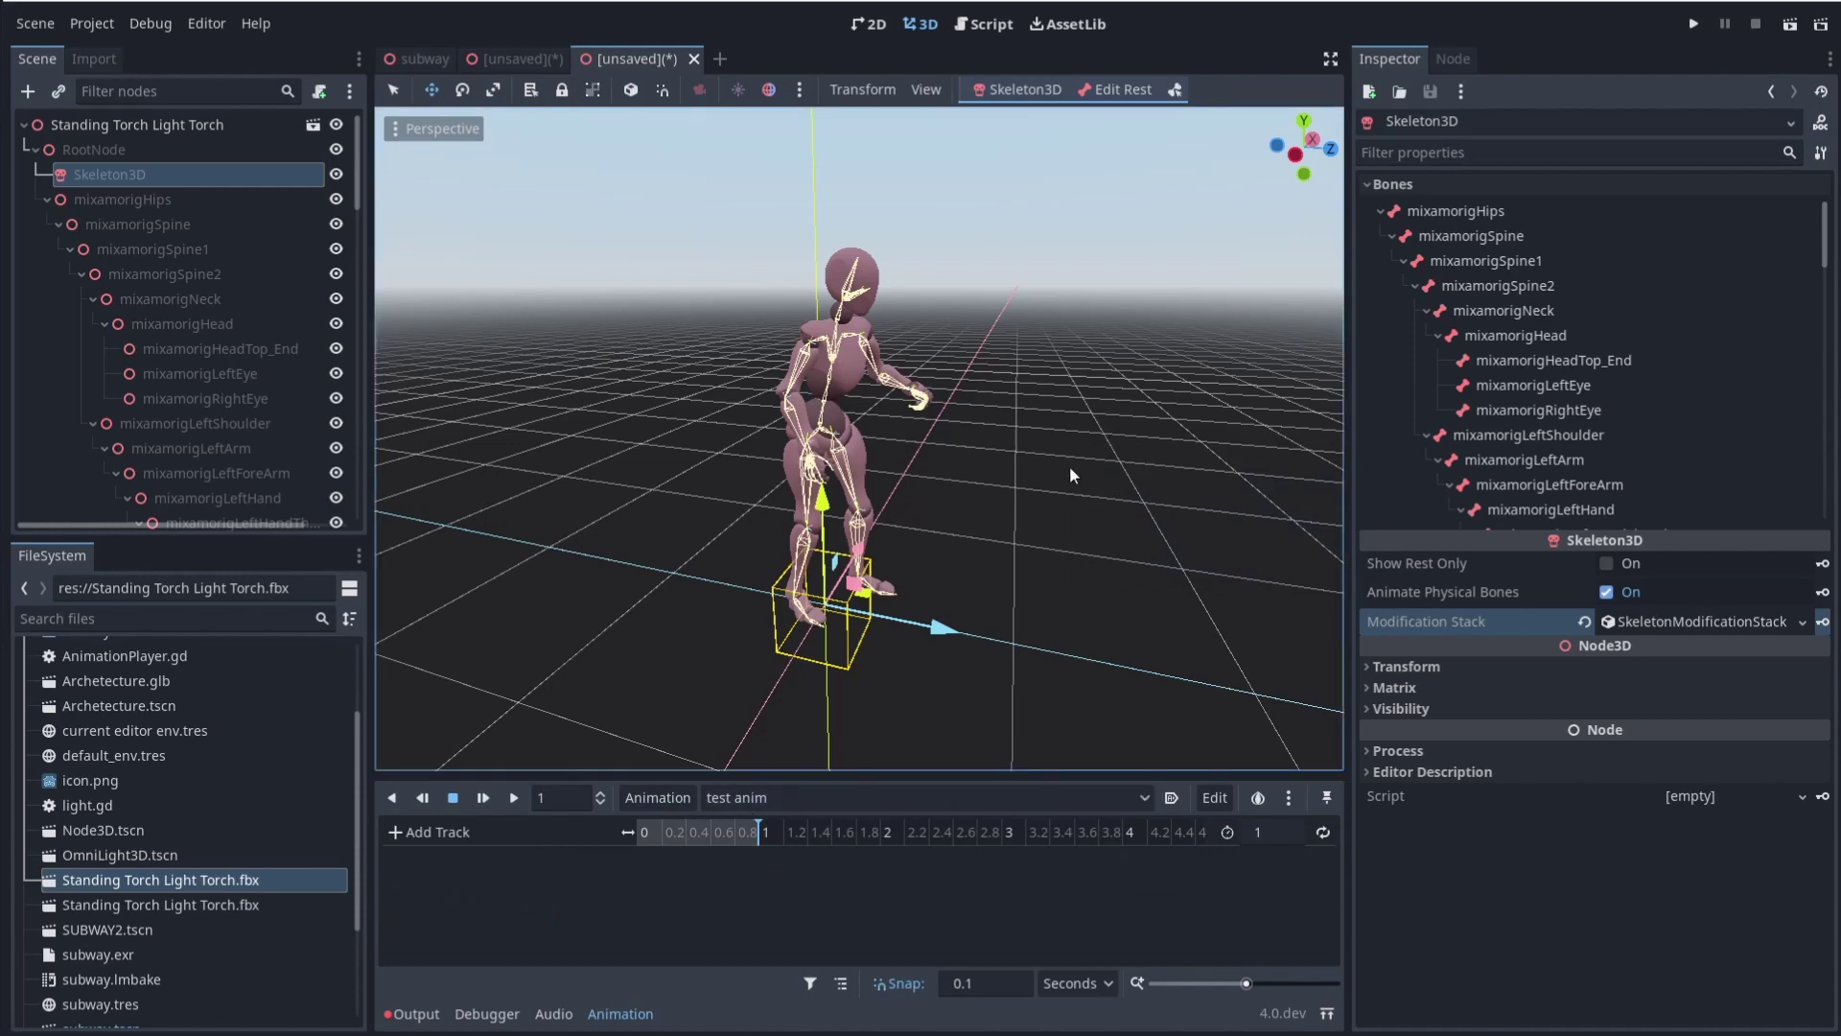
{"action": "right_click_drag", "start_coordinate": [921, 518], "coordinate": [786, 535]}
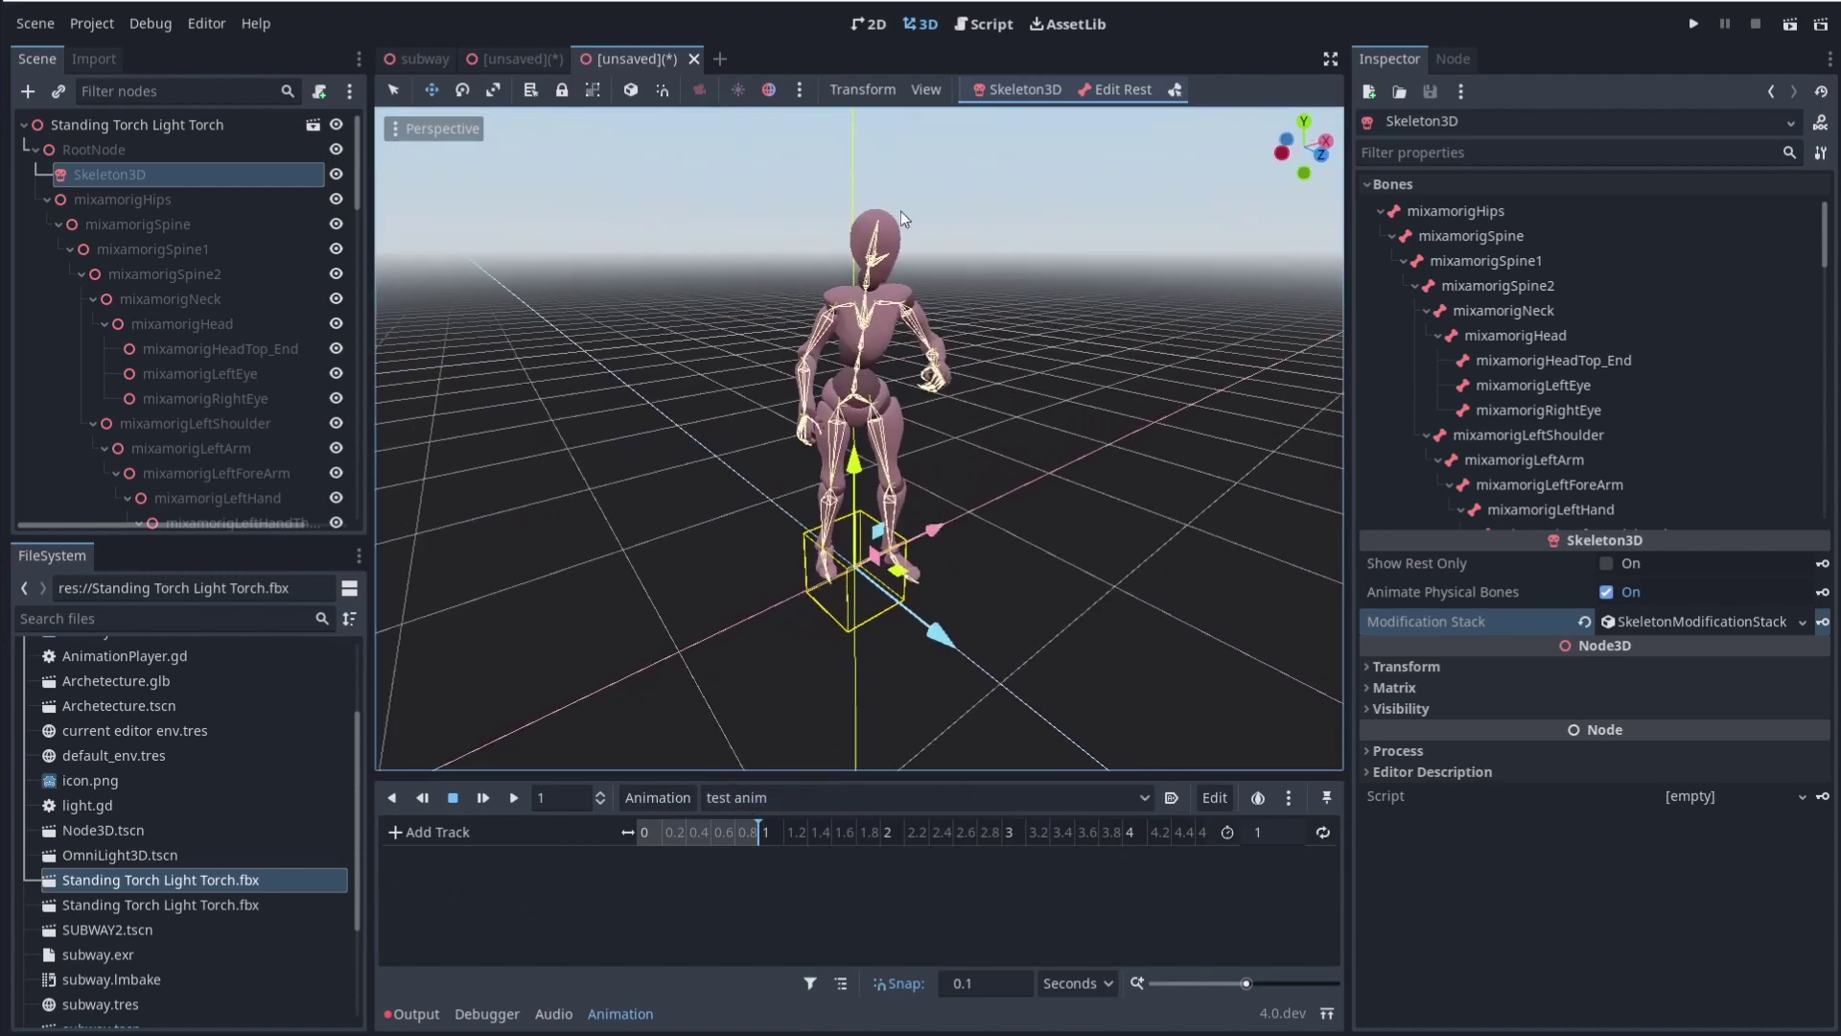
Reset the skeleton to its initial T-pose and frame the figure in the view
{"action": "left_click", "coordinate": [1017, 89]}
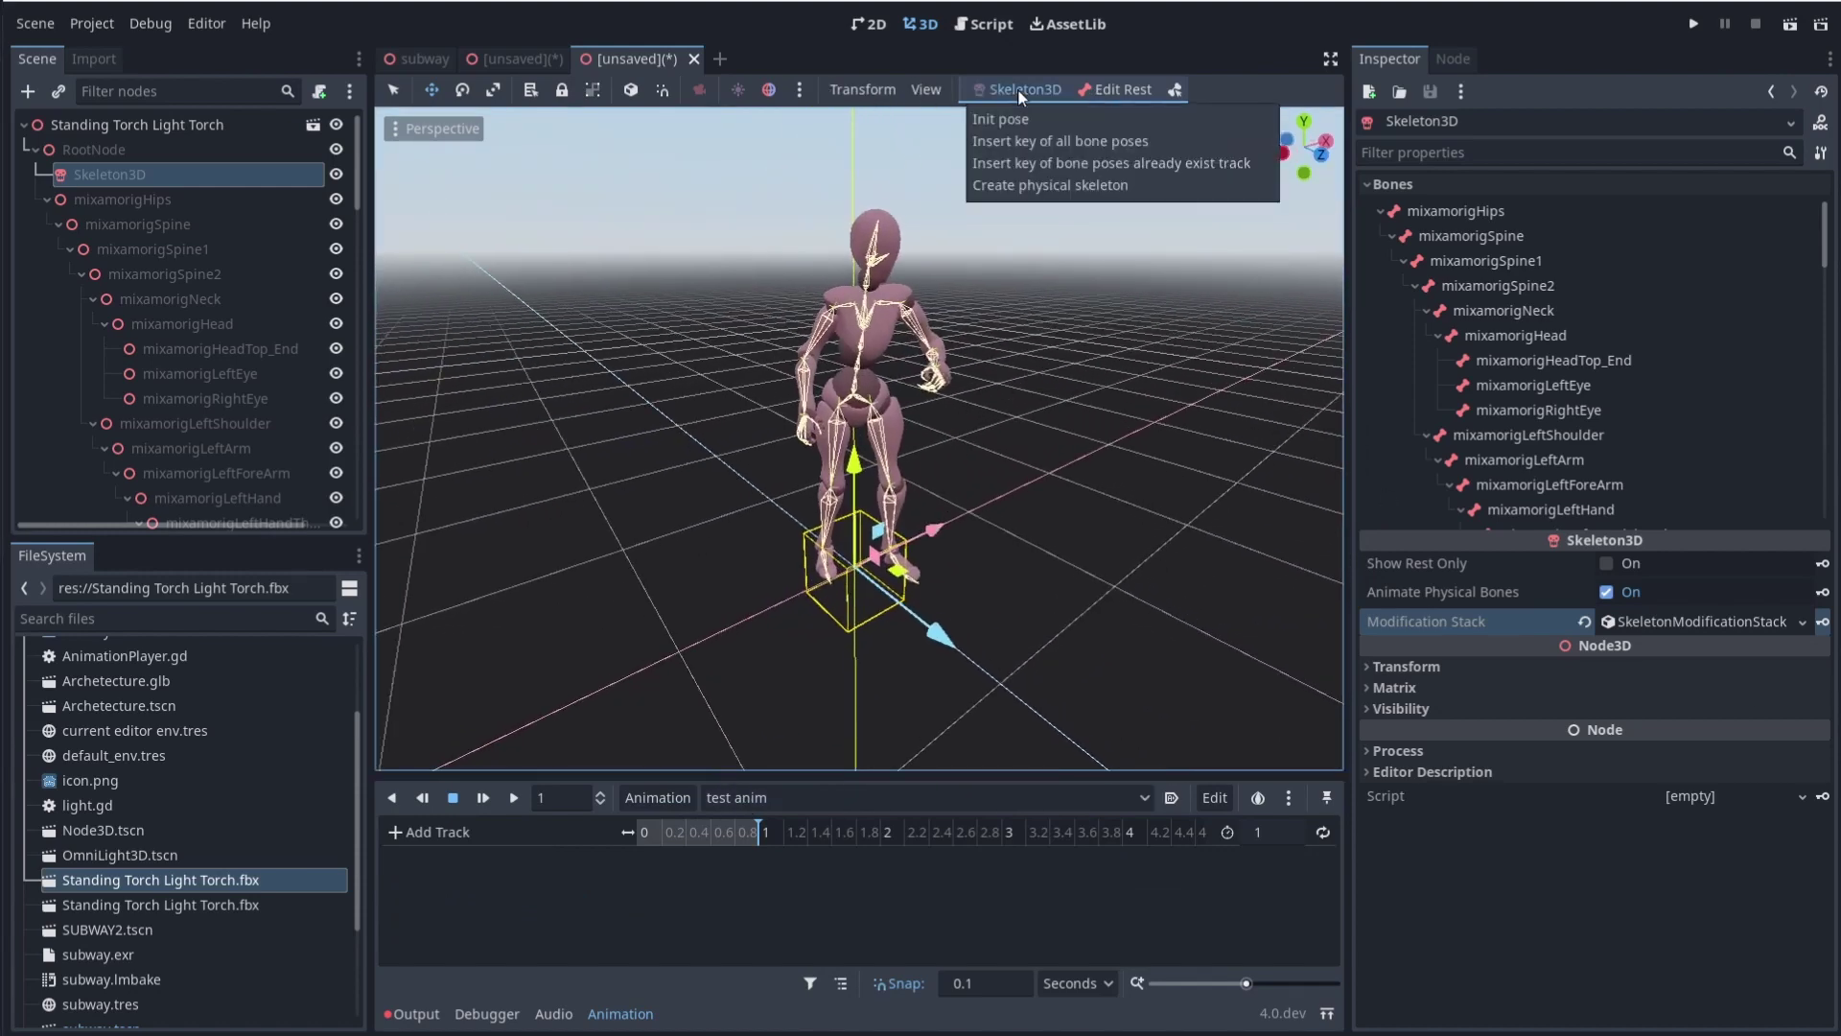
{"action": "left_click", "coordinate": [1000, 119]}
{"action": "middle_click_drag", "start_coordinate": [999, 118], "coordinate": [935, 125]}
{"action": "middle_click_drag", "start_coordinate": [973, 287], "coordinate": [988, 377]}
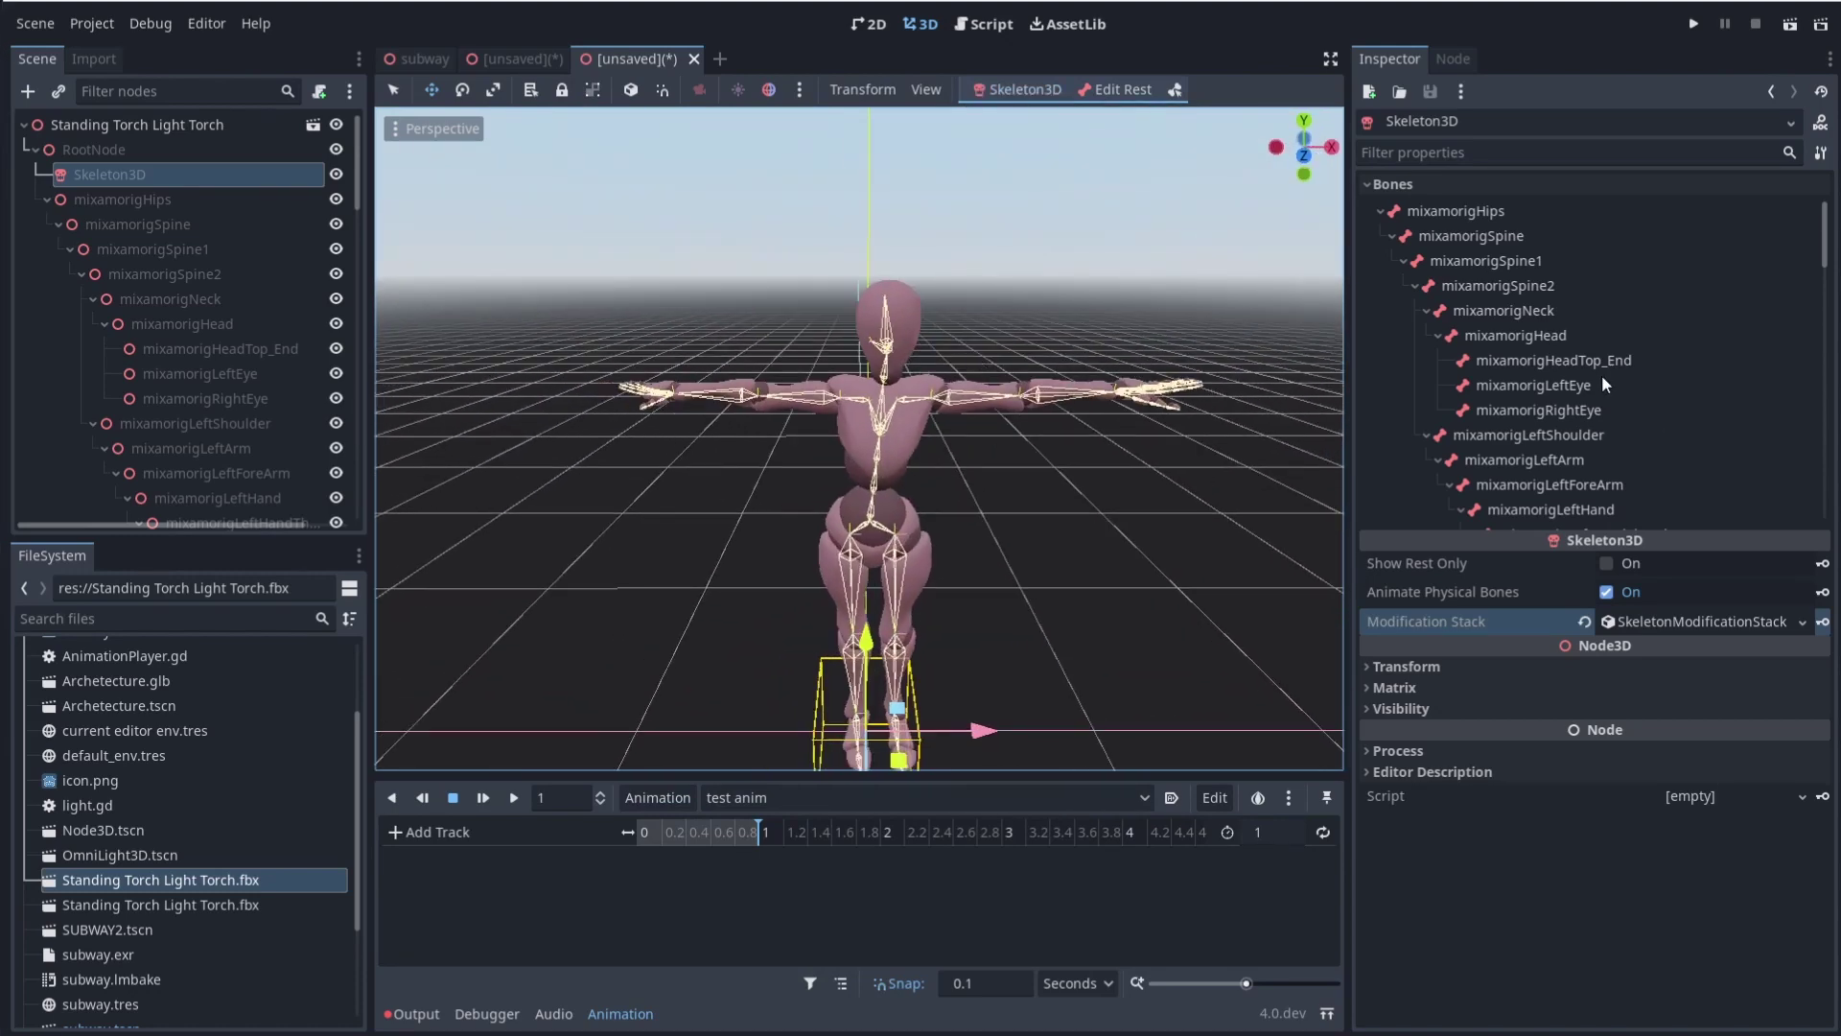
Enable bone editing and rotate the left arm down beside the body
{"action": "left_click", "coordinate": [1521, 437]}
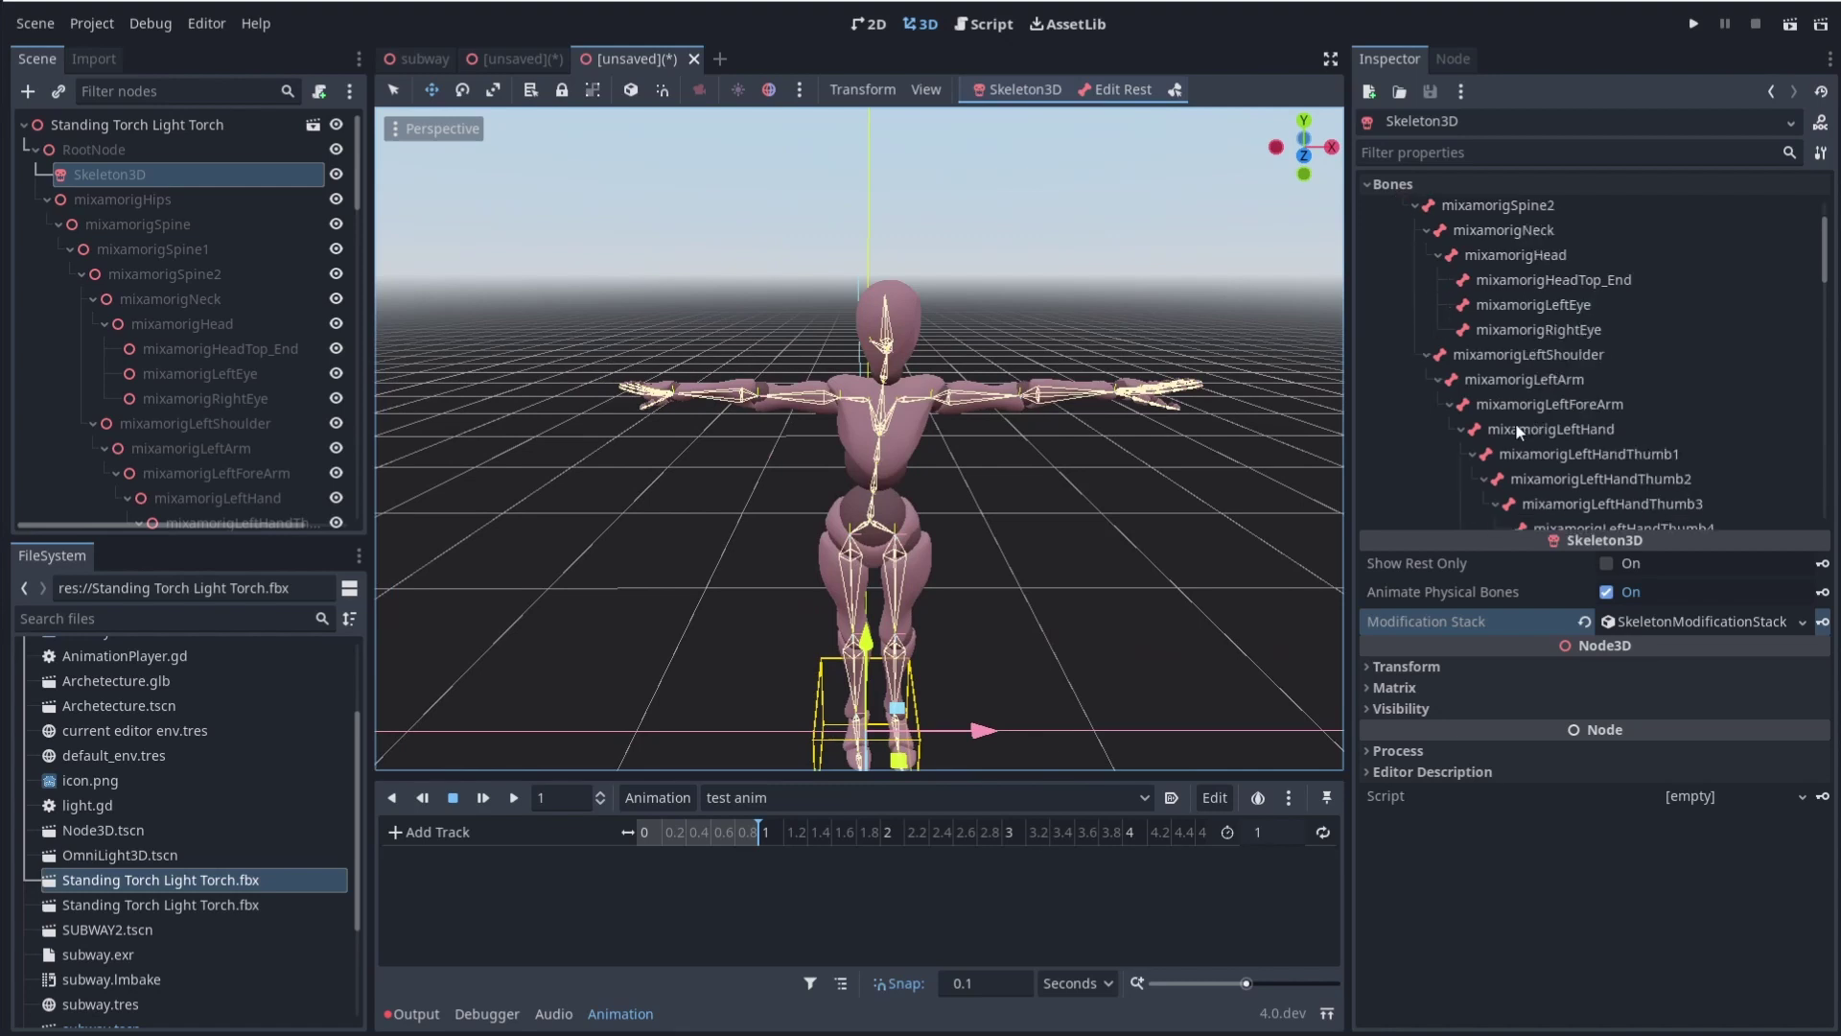
{"action": "key", "text": "e"}
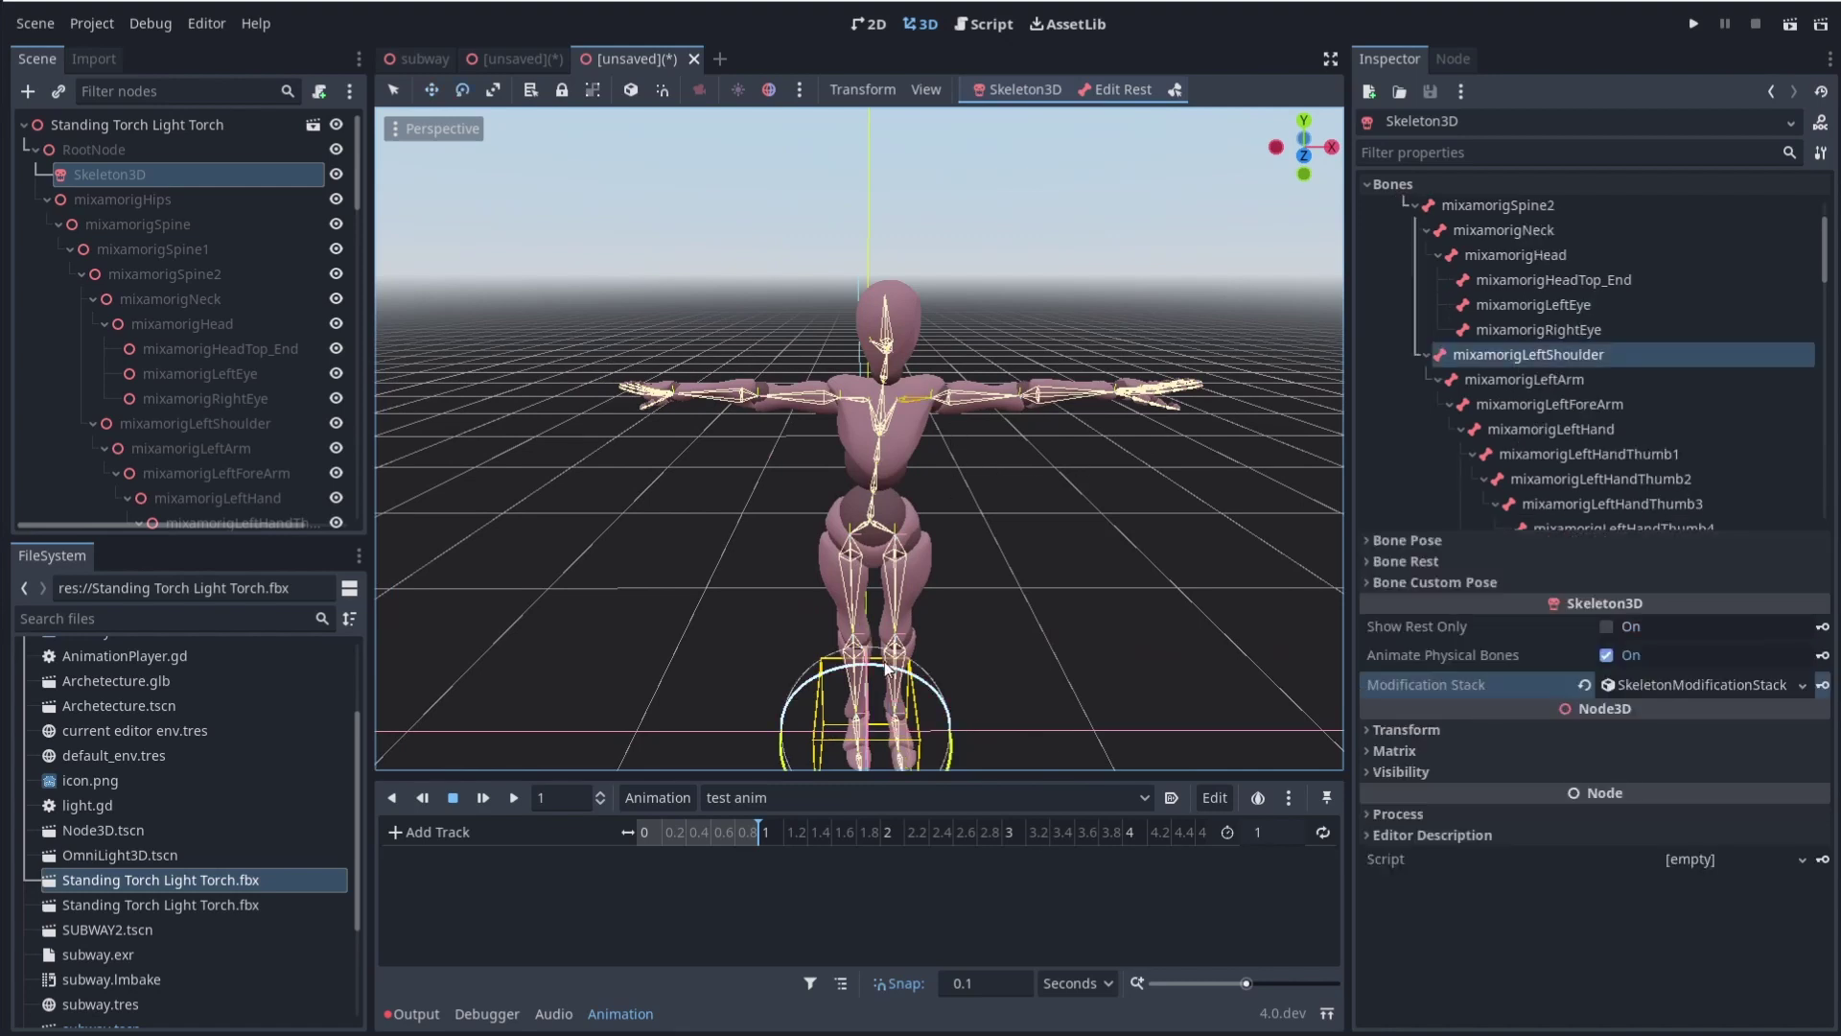
{"action": "left_click", "coordinate": [1176, 89]}
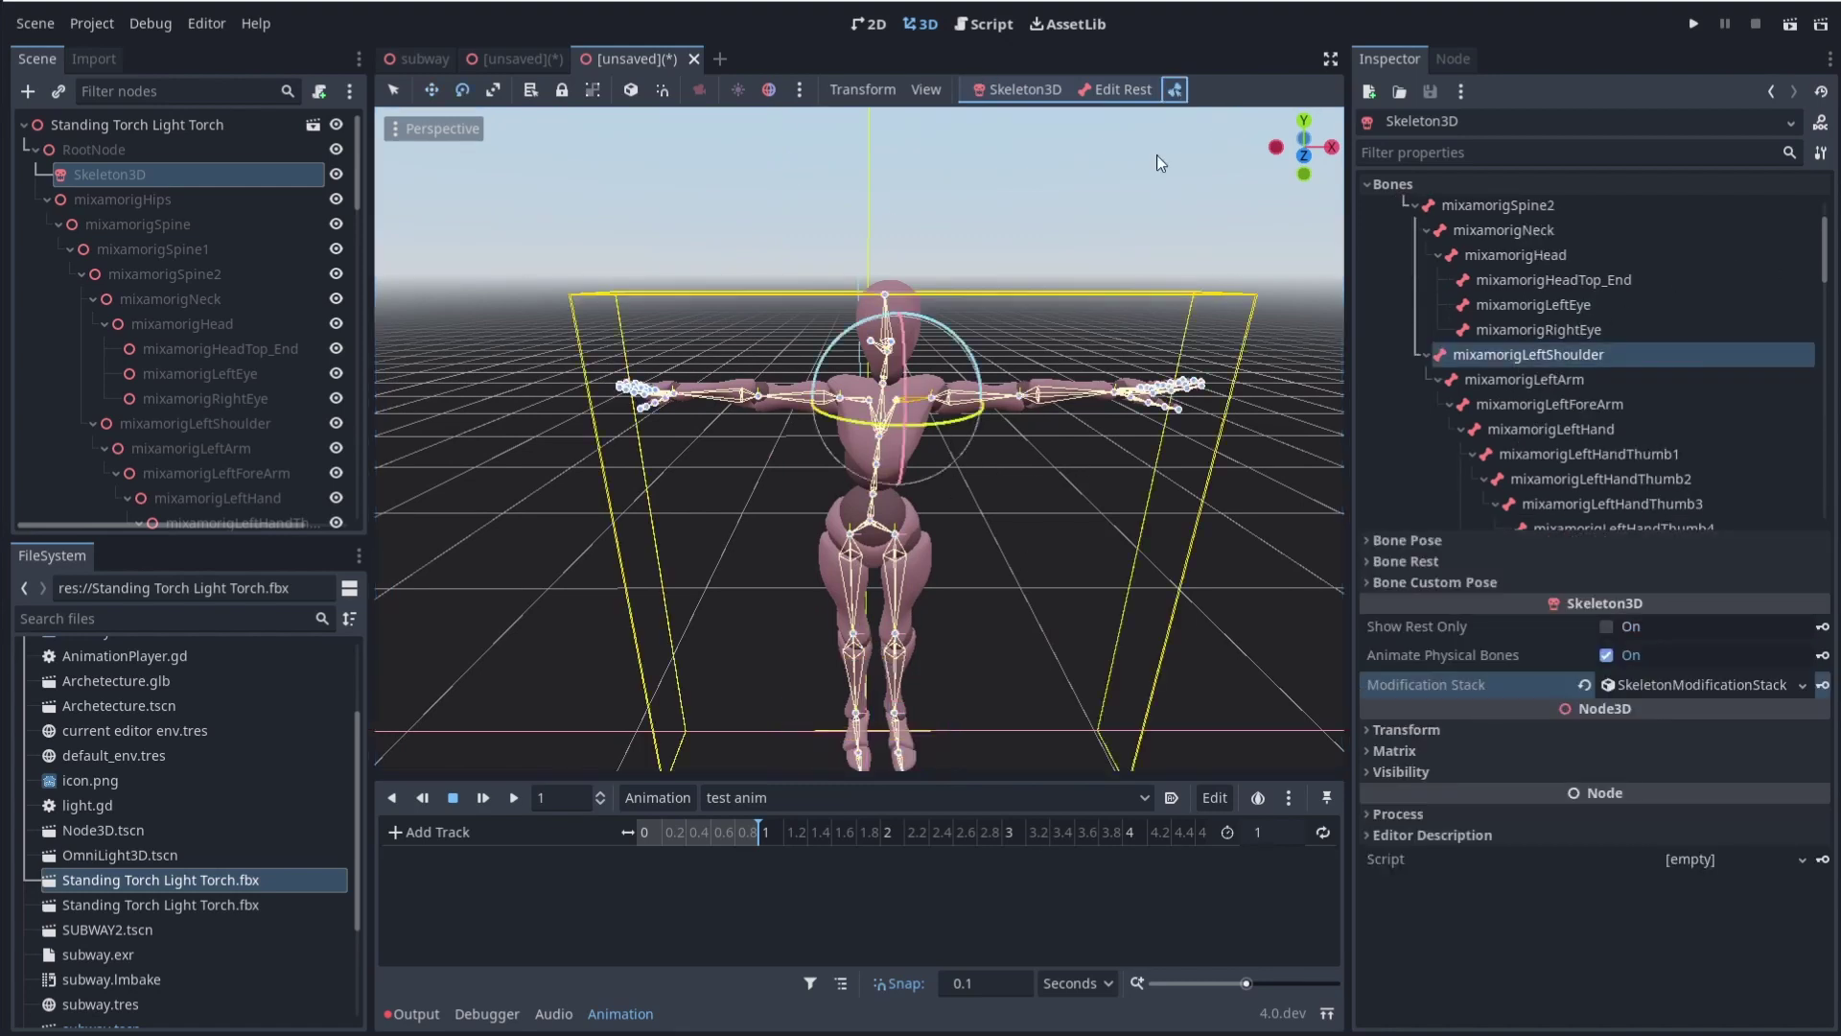
{"action": "middle_click_drag", "start_coordinate": [996, 355], "coordinate": [1040, 403]}
{"action": "left_click_drag", "start_coordinate": [865, 349], "coordinate": [901, 366]}
{"action": "key", "text": "ctrl+z"}
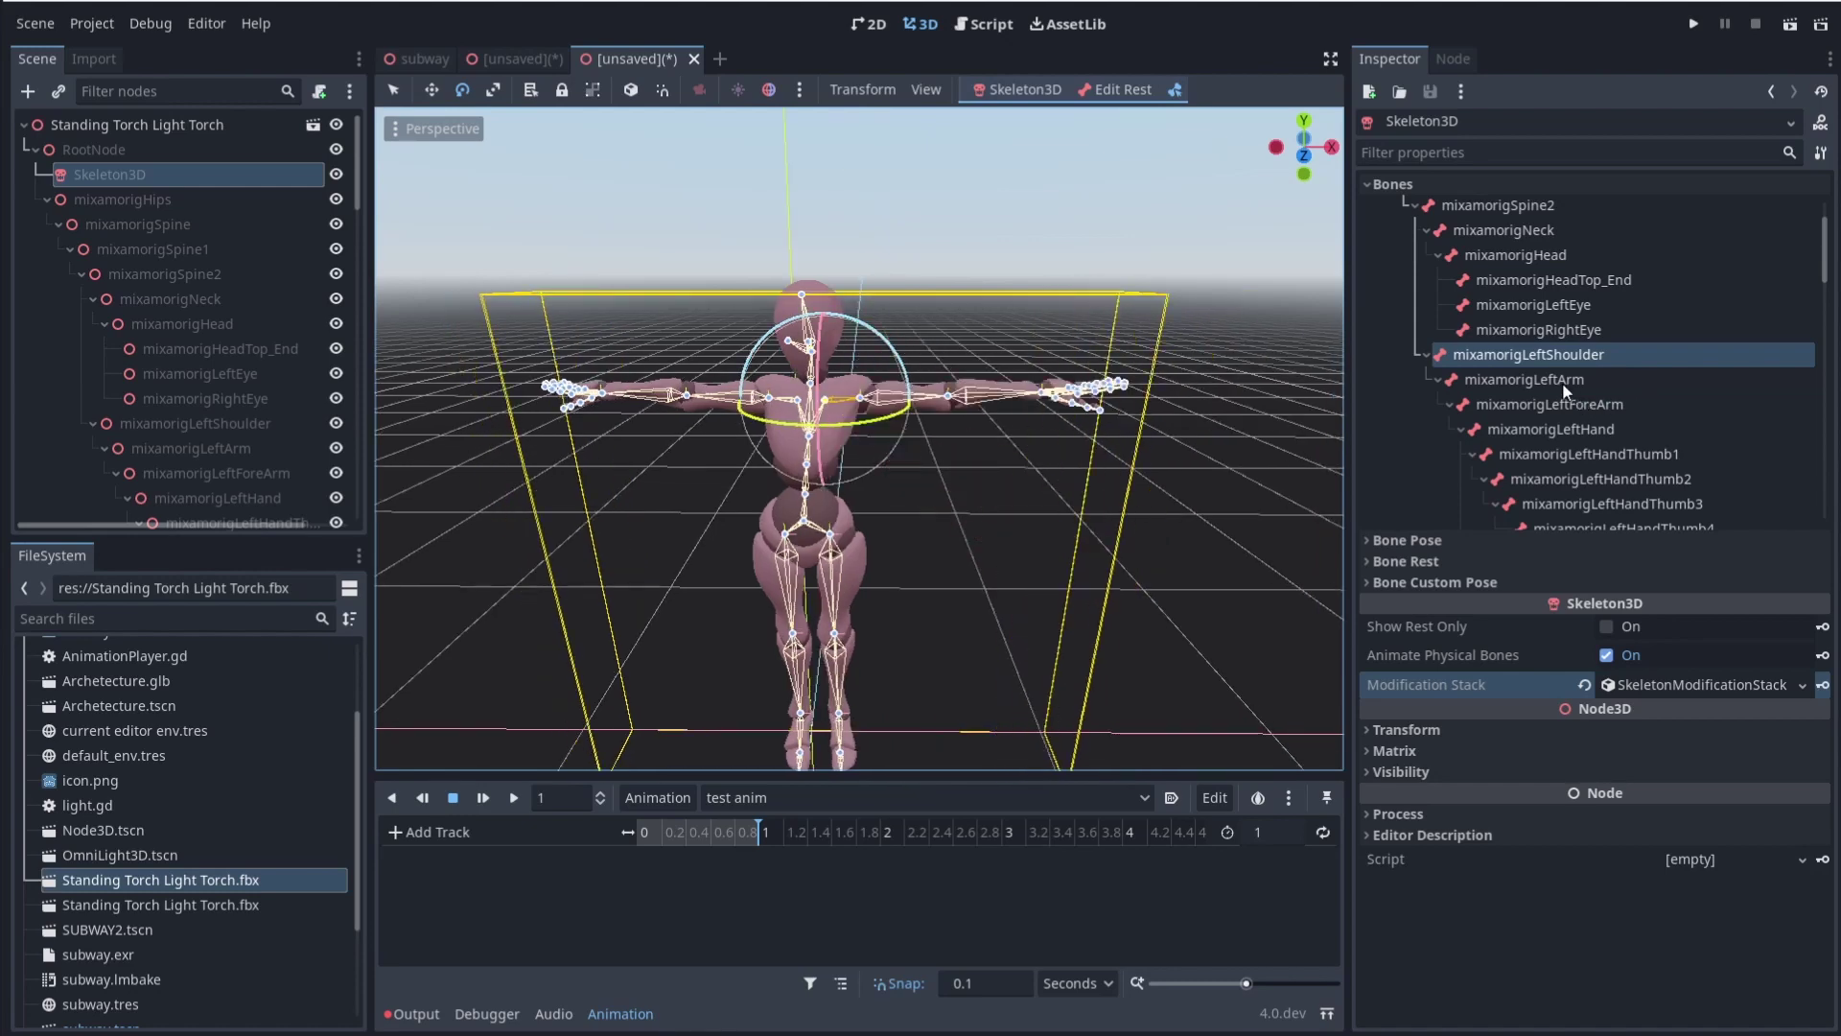
{"action": "left_click", "coordinate": [1492, 397]}
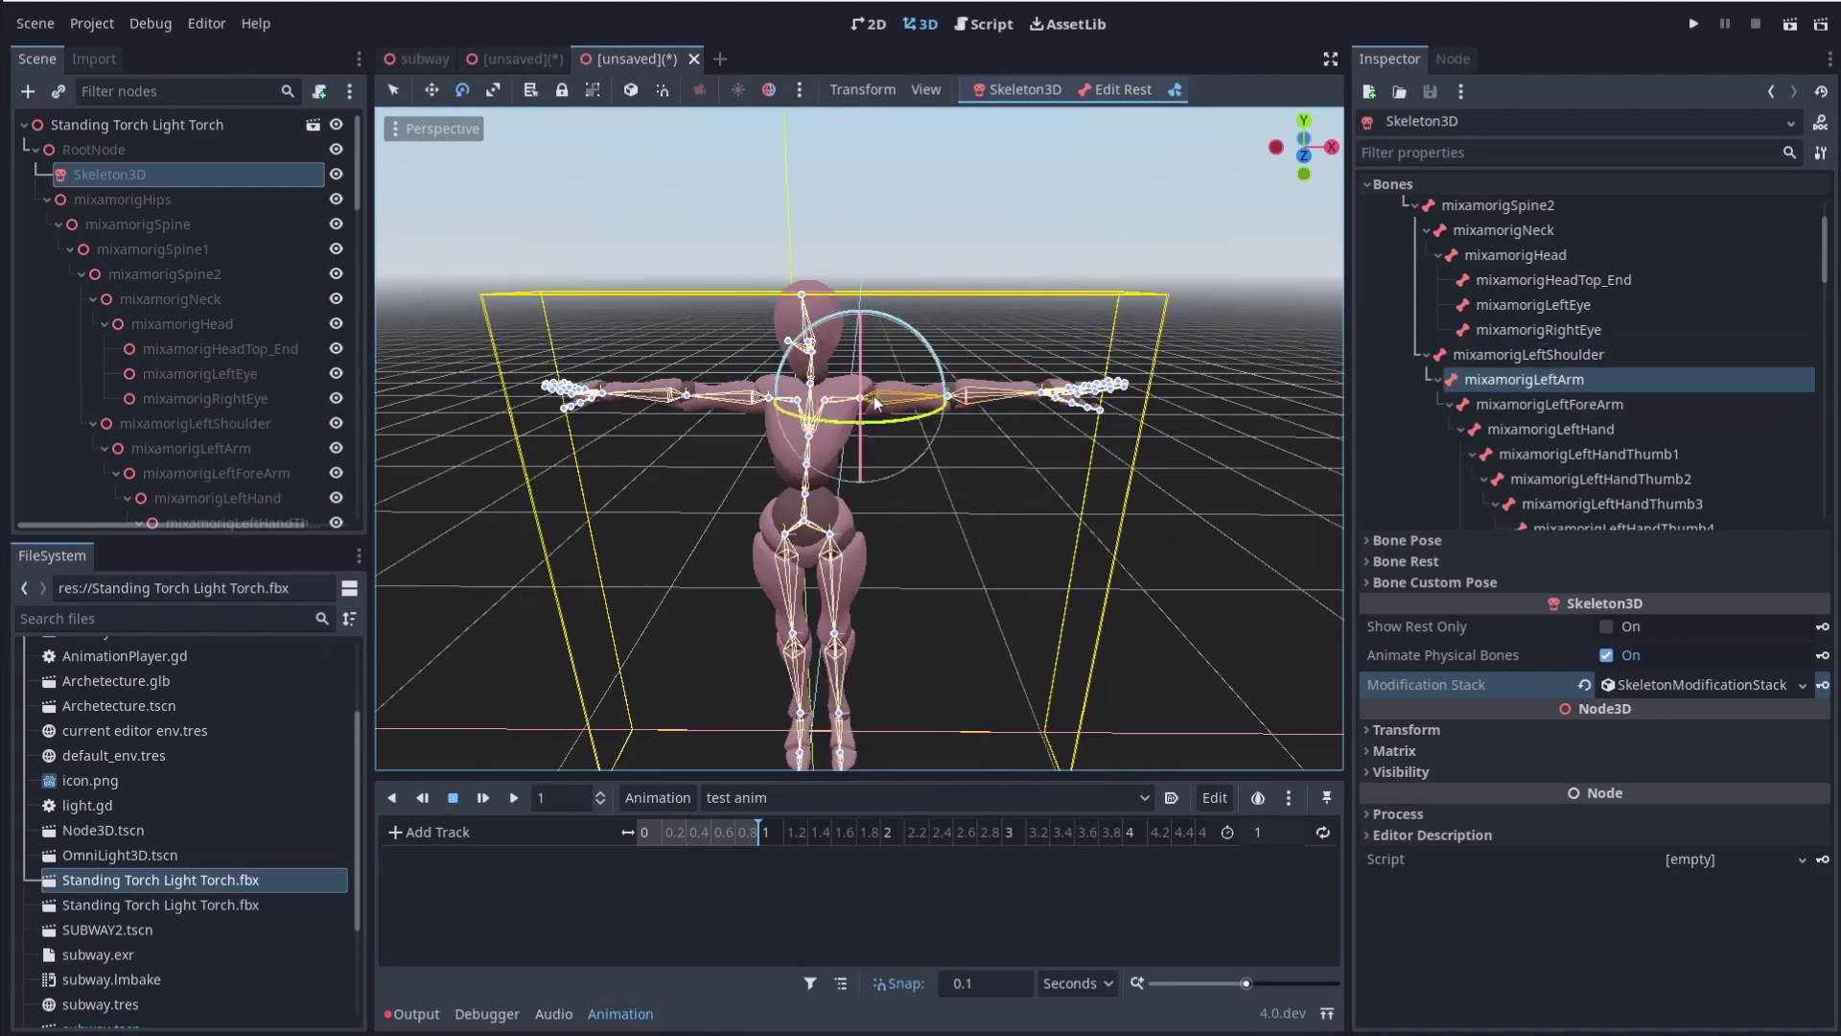
{"action": "left_click_drag", "start_coordinate": [873, 395], "coordinate": [1016, 614]}
{"action": "scroll", "coordinate": [1492, 411], "scroll_direction": "down", "scroll_amount": 1}
{"action": "left_click", "coordinate": [1438, 338]}
Lower the right arm and bend the right forearm forward
{"action": "left_click", "coordinate": [1476, 364]}
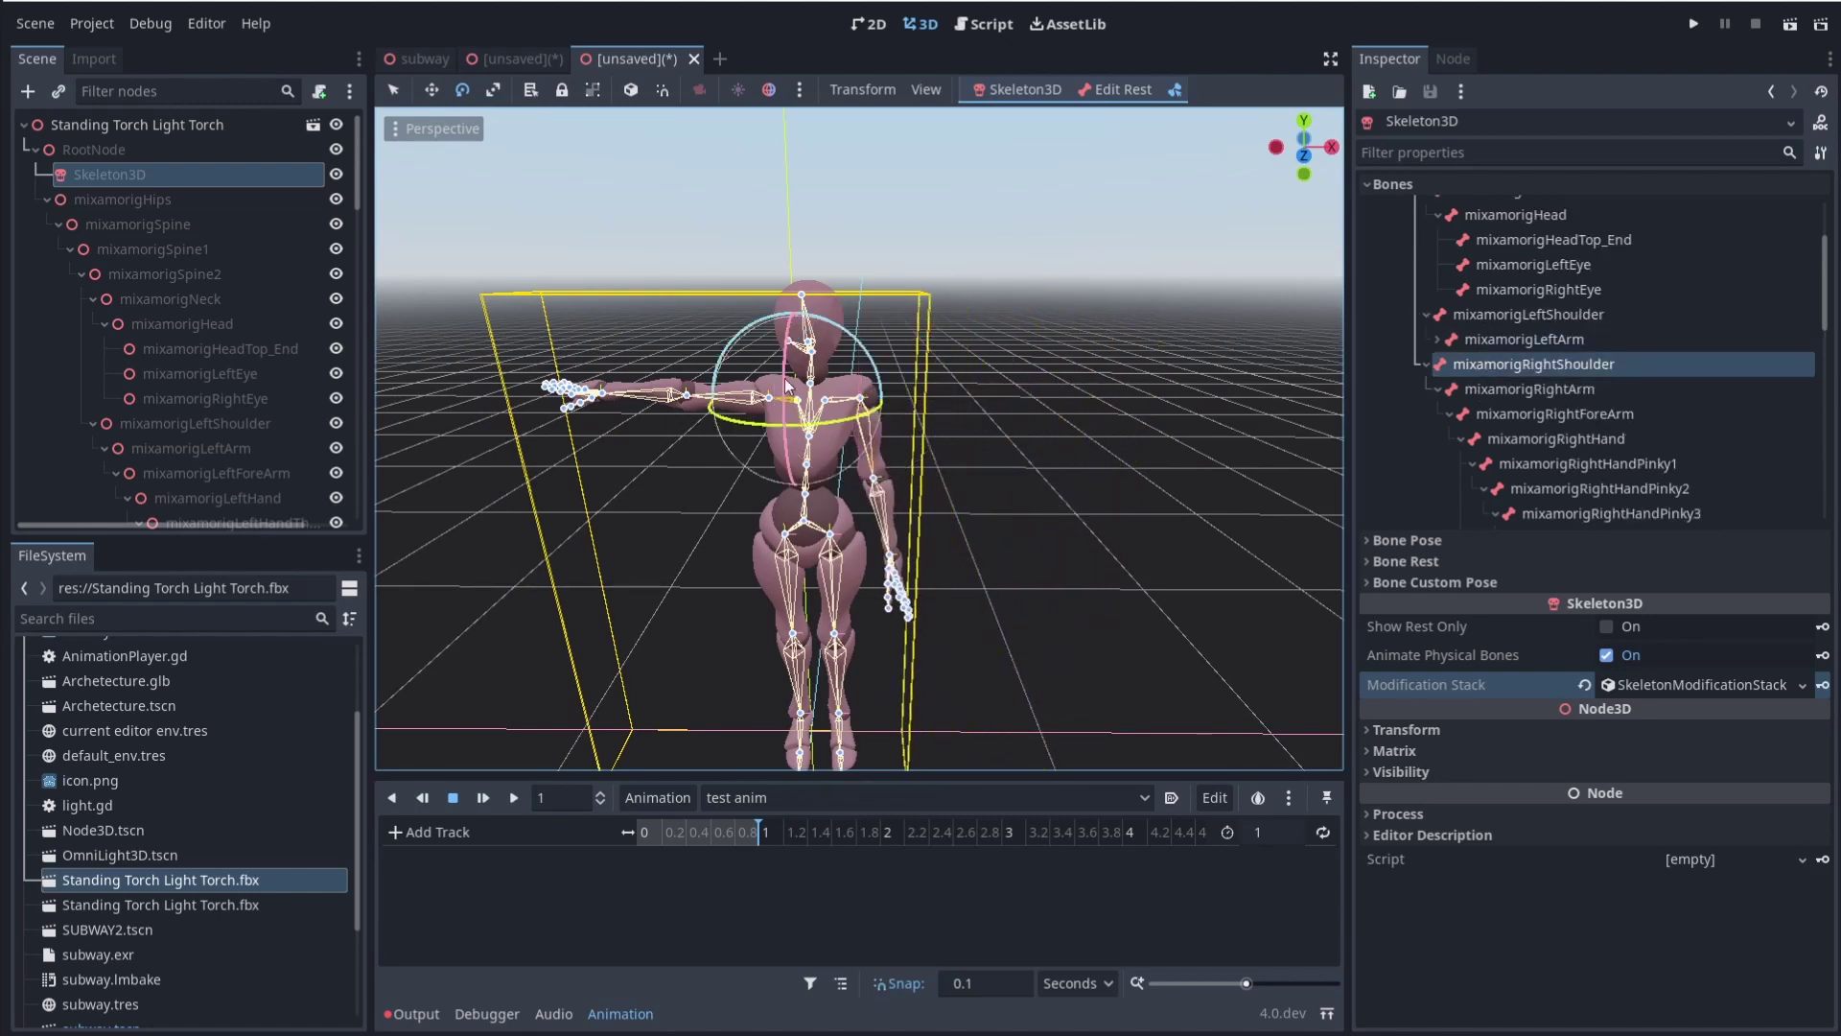
{"action": "left_click", "coordinate": [1532, 390]}
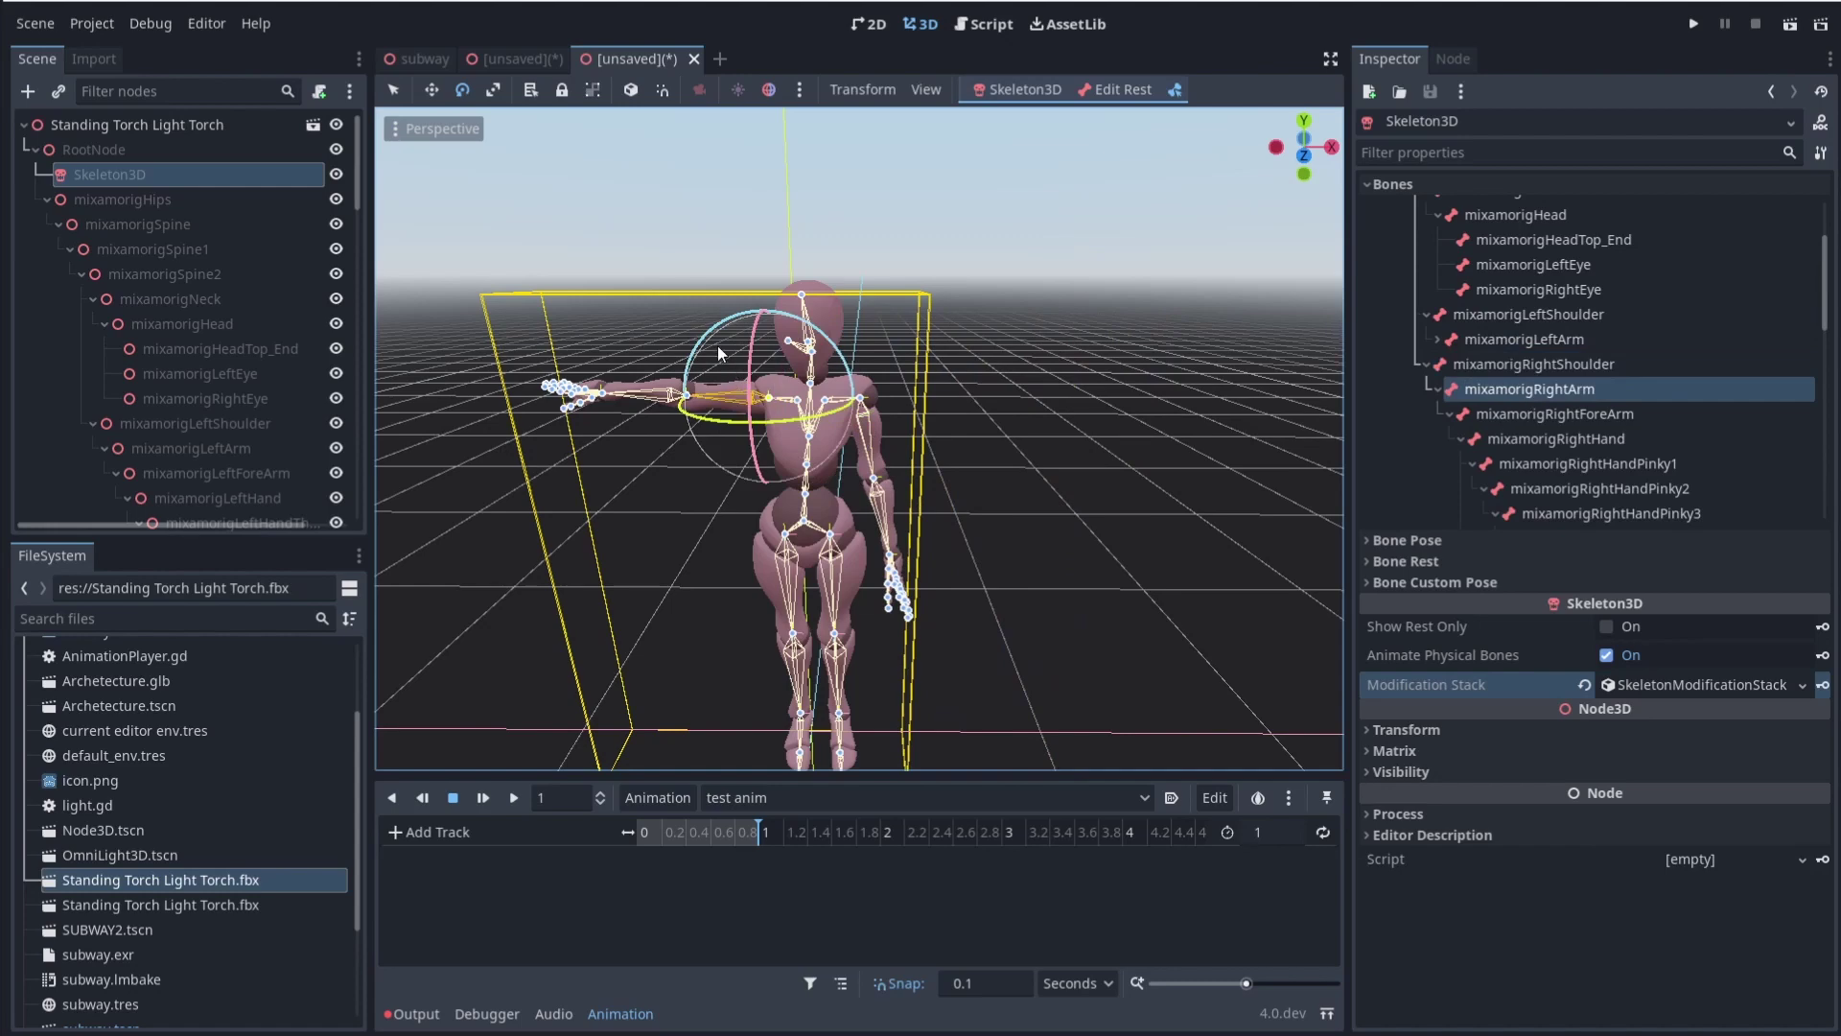
{"action": "middle_click_drag", "start_coordinate": [719, 353], "coordinate": [843, 340]}
{"action": "left_click_drag", "start_coordinate": [853, 345], "coordinate": [744, 438]}
{"action": "middle_click_drag", "start_coordinate": [744, 437], "coordinate": [988, 470]}
{"action": "scroll", "coordinate": [987, 470], "scroll_direction": "up", "scroll_amount": 3}
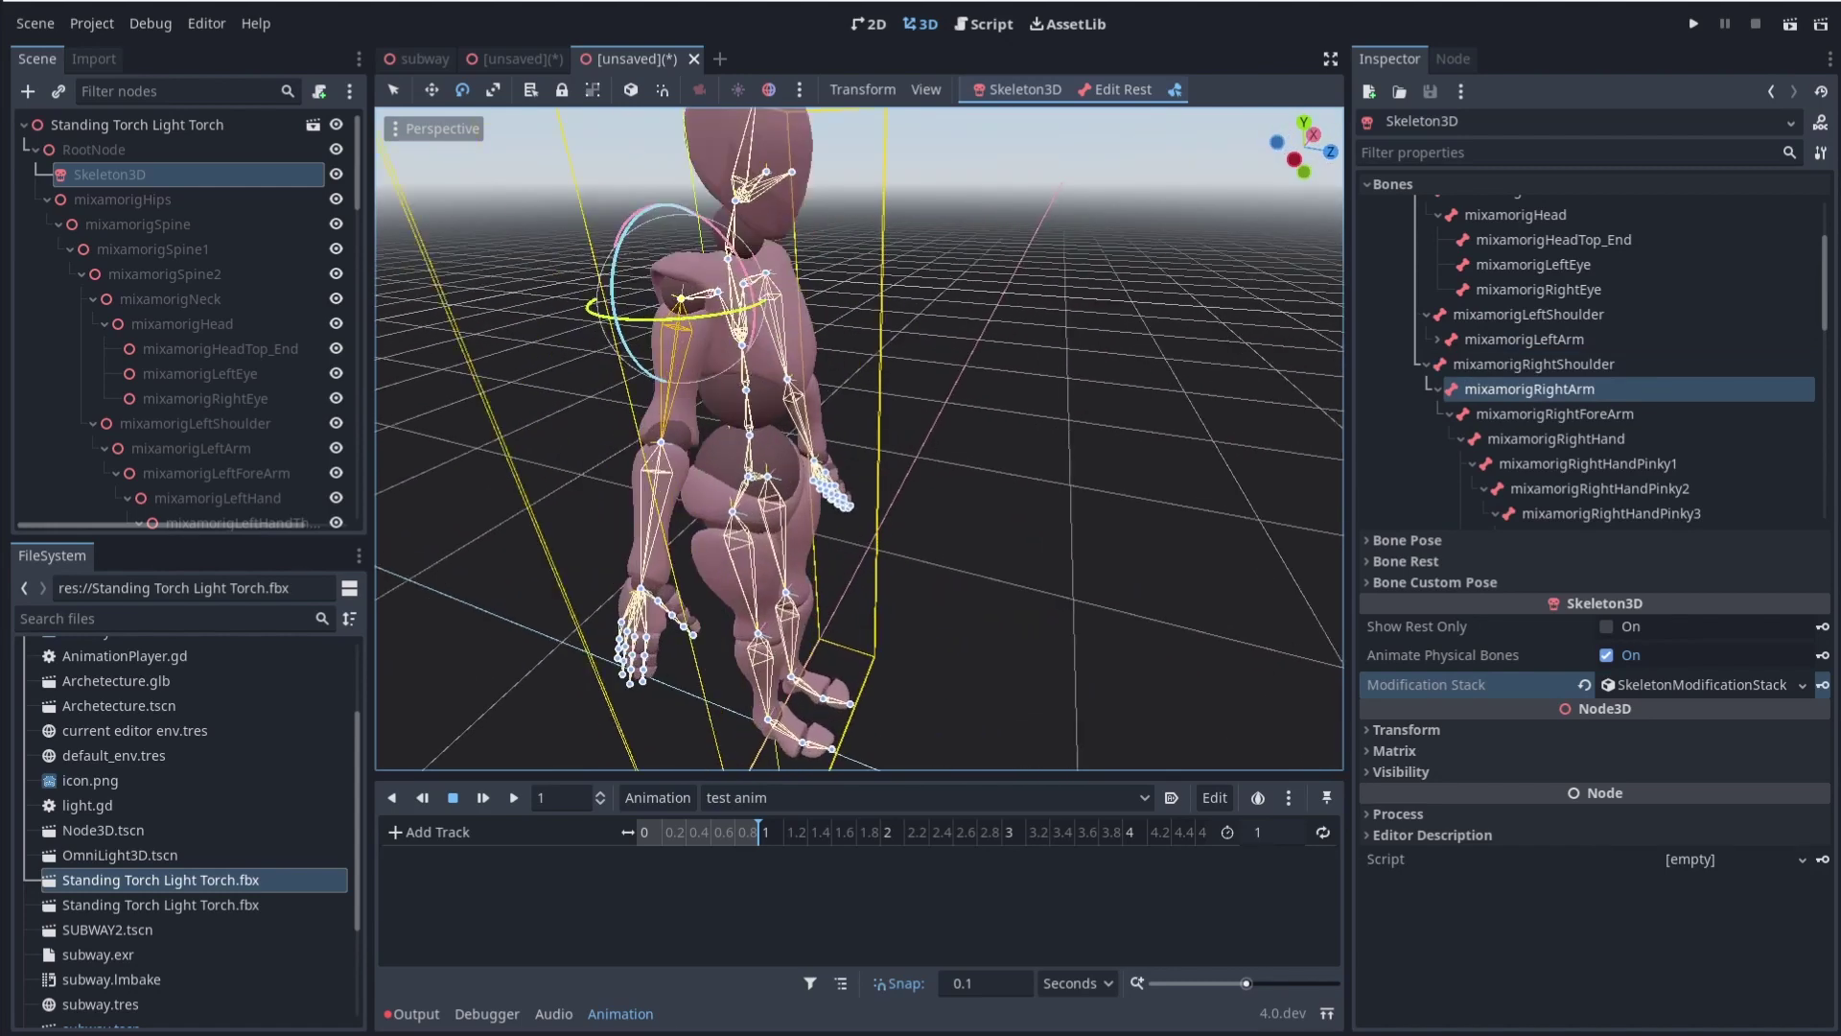
{"action": "left_click", "coordinate": [1442, 413]}
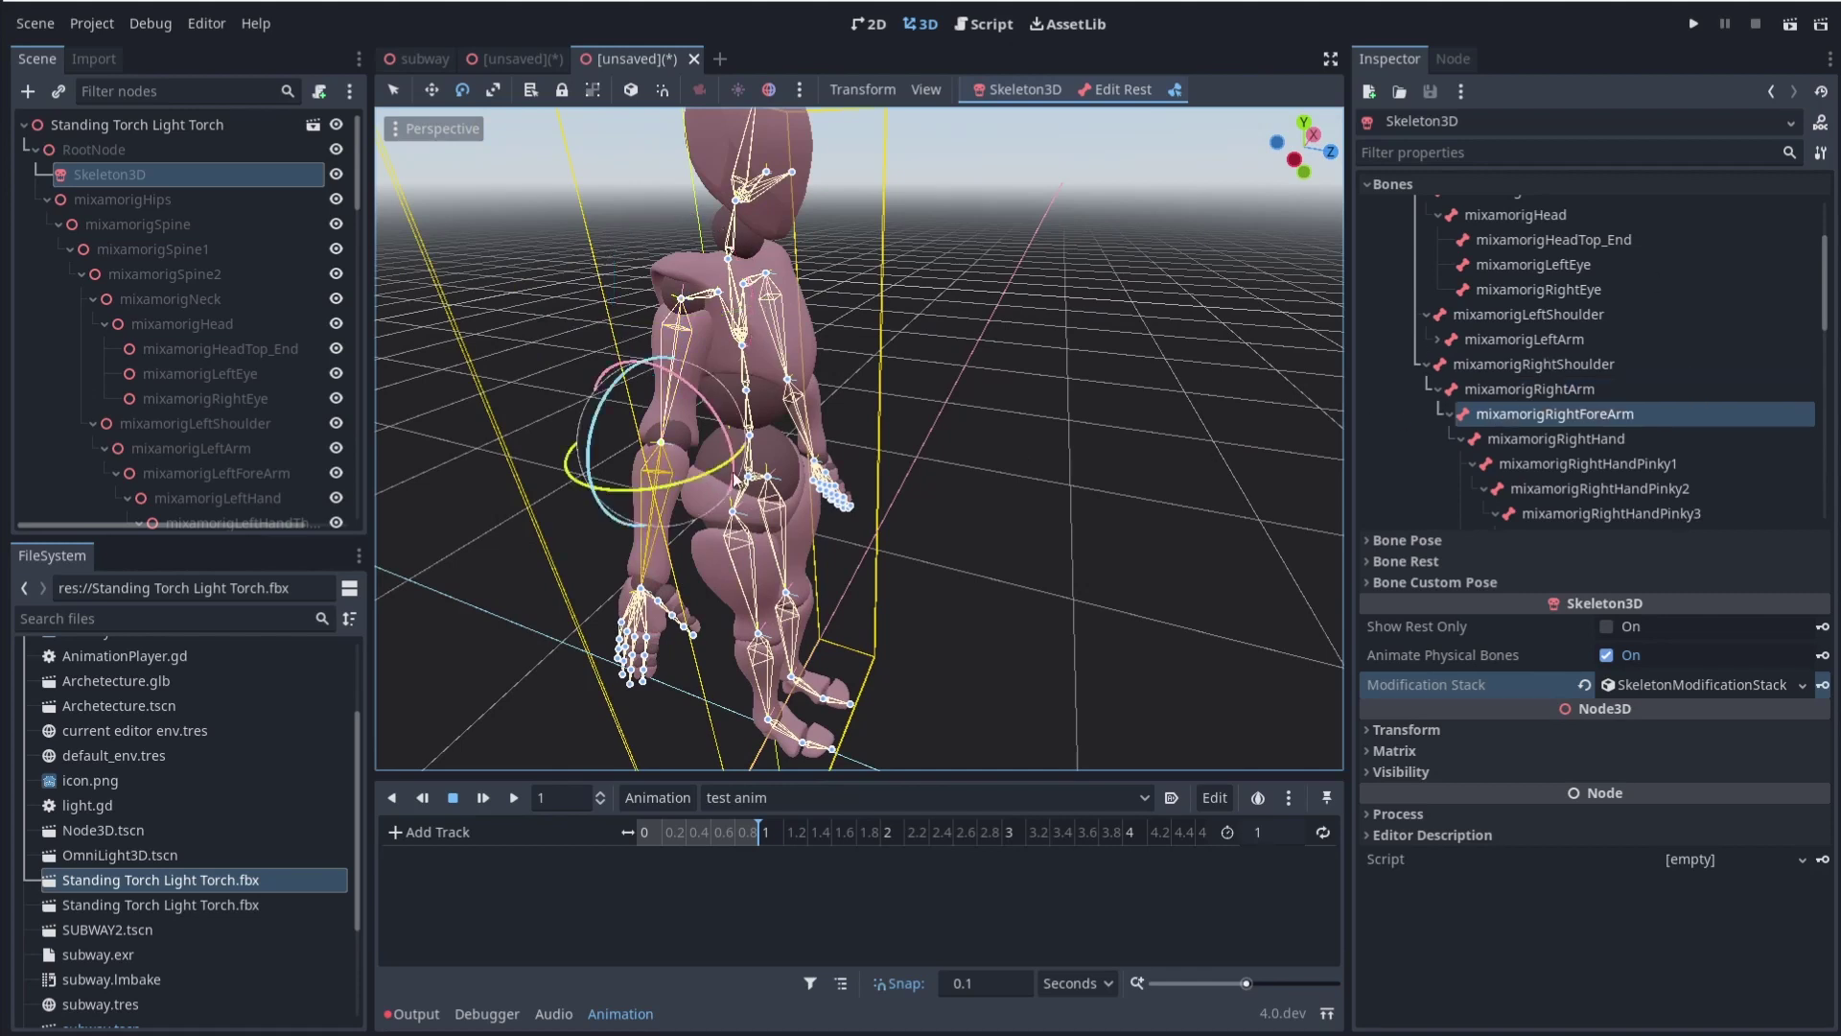
{"action": "left_click_drag", "start_coordinate": [744, 474], "coordinate": [748, 491]}
{"action": "middle_click_drag", "start_coordinate": [748, 491], "coordinate": [853, 523]}
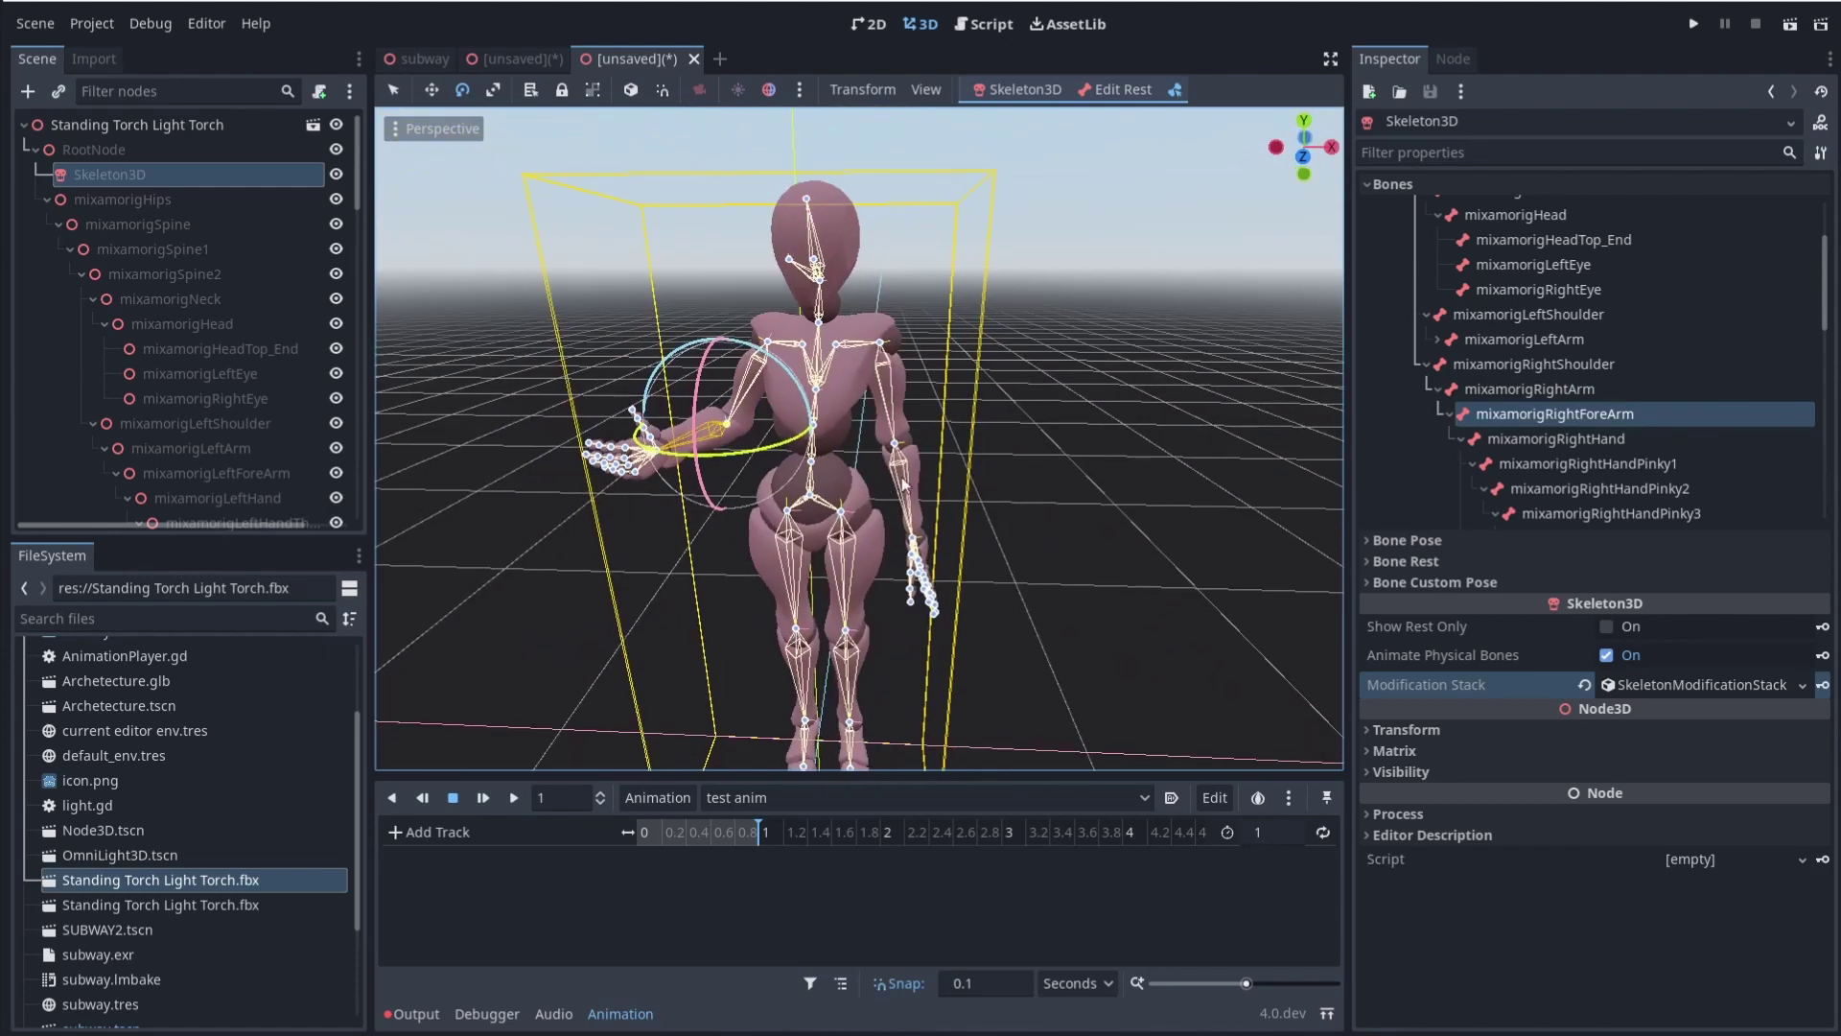
Raise the left thigh about 94.7 degrees and bend the lower leg down at the knee
{"action": "left_click", "coordinate": [1558, 265]}
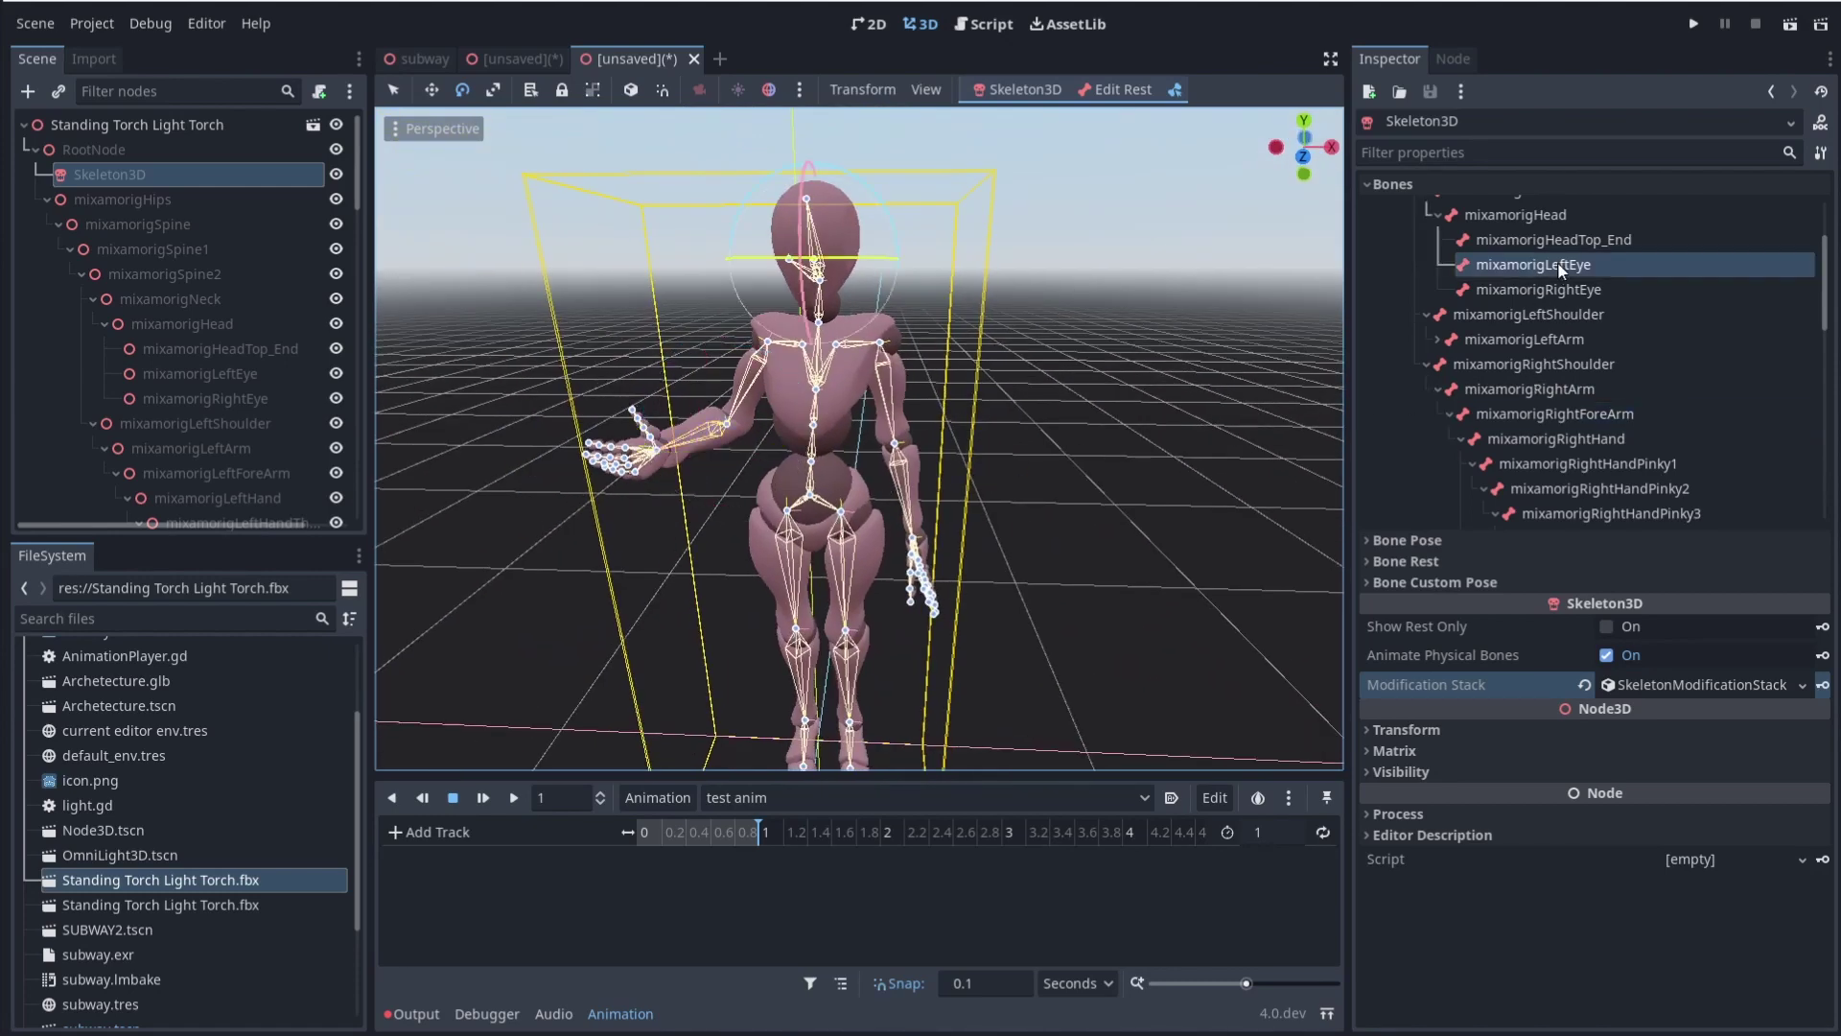
{"action": "middle_click_drag", "start_coordinate": [1090, 409], "coordinate": [1137, 317]}
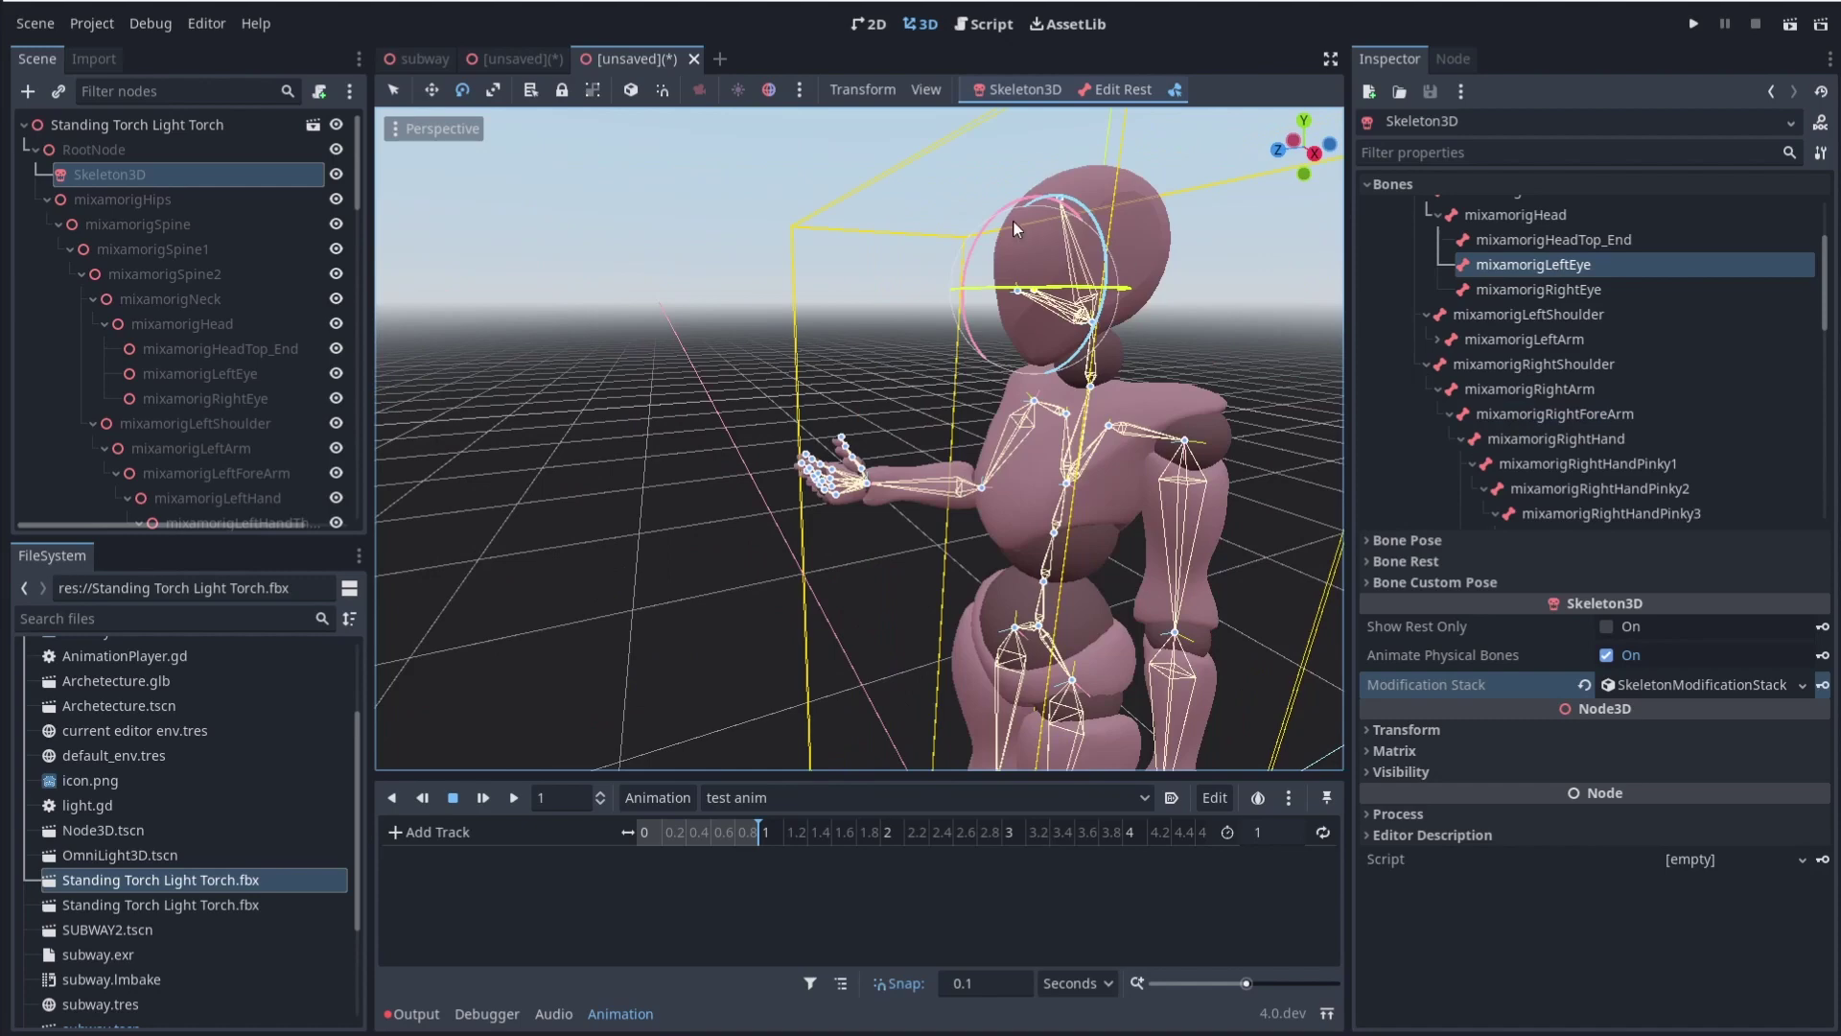
{"action": "left_click_drag", "start_coordinate": [1010, 220], "coordinate": [1015, 225]}
{"action": "scroll", "coordinate": [1573, 412], "scroll_direction": "down", "scroll_amount": 5}
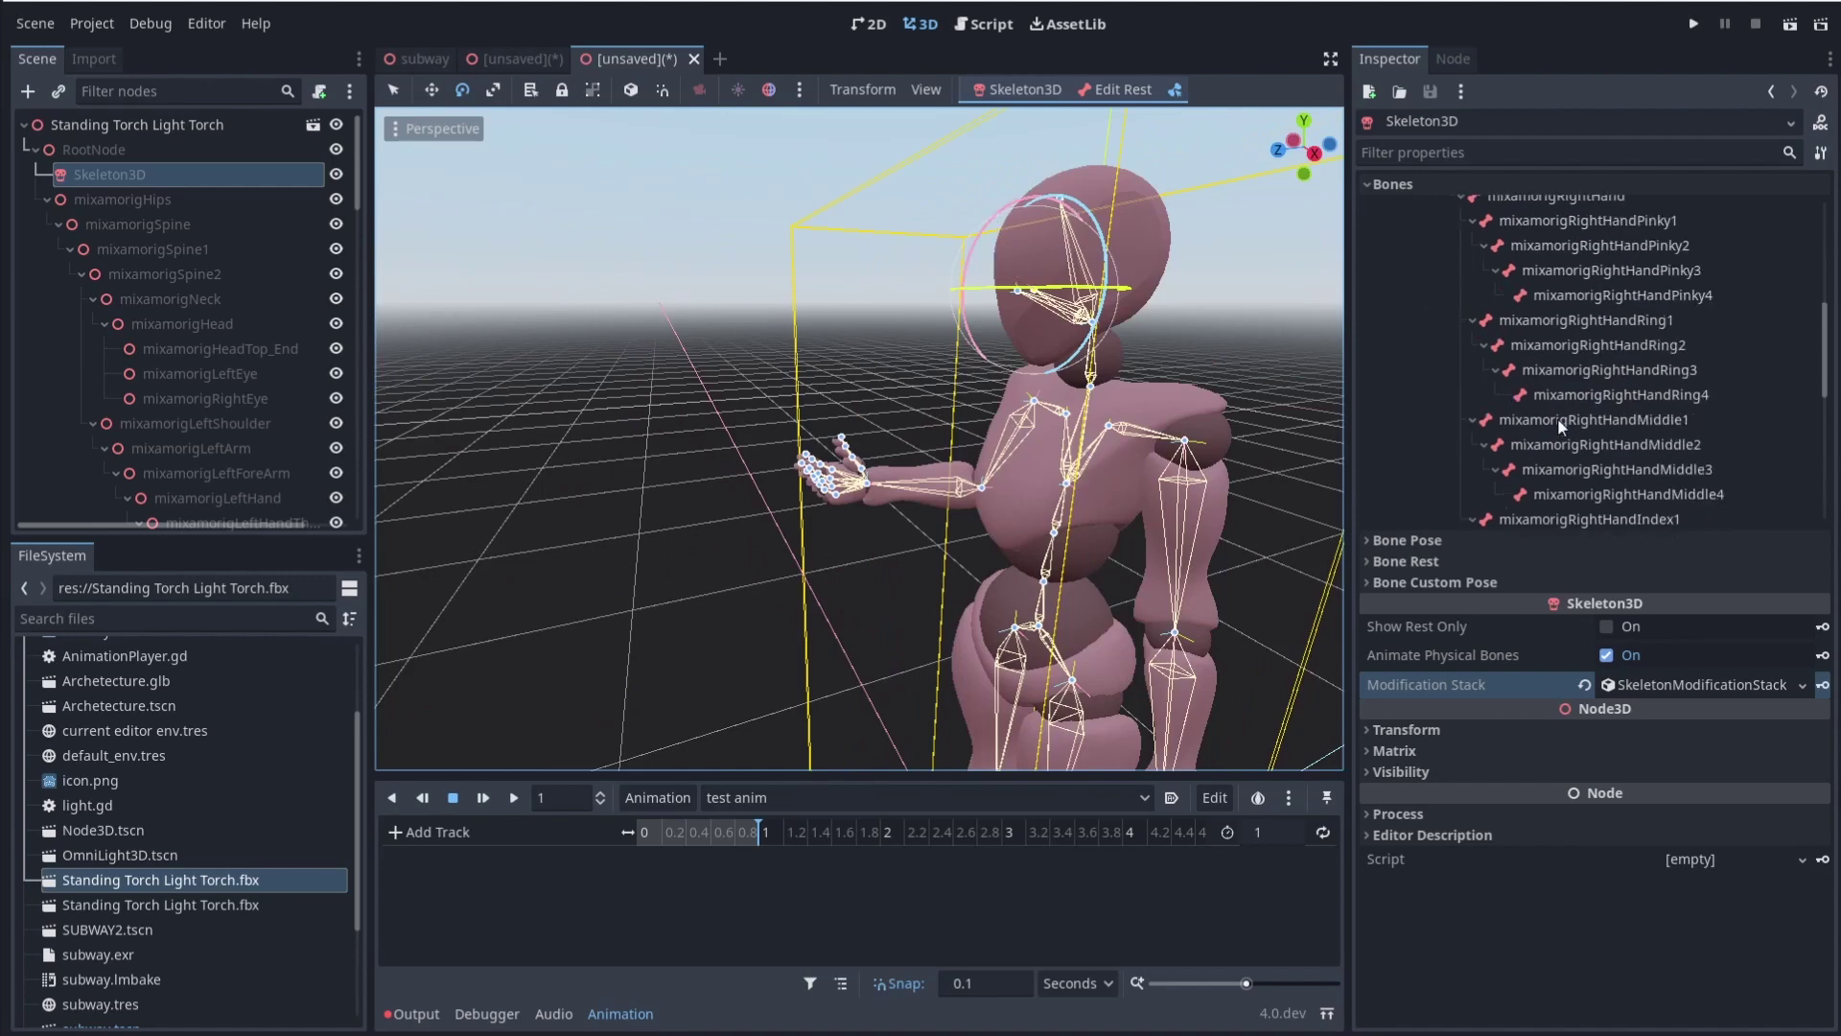
{"action": "scroll", "coordinate": [1556, 417], "scroll_direction": "down", "scroll_amount": 6}
{"action": "left_click", "coordinate": [1467, 395]}
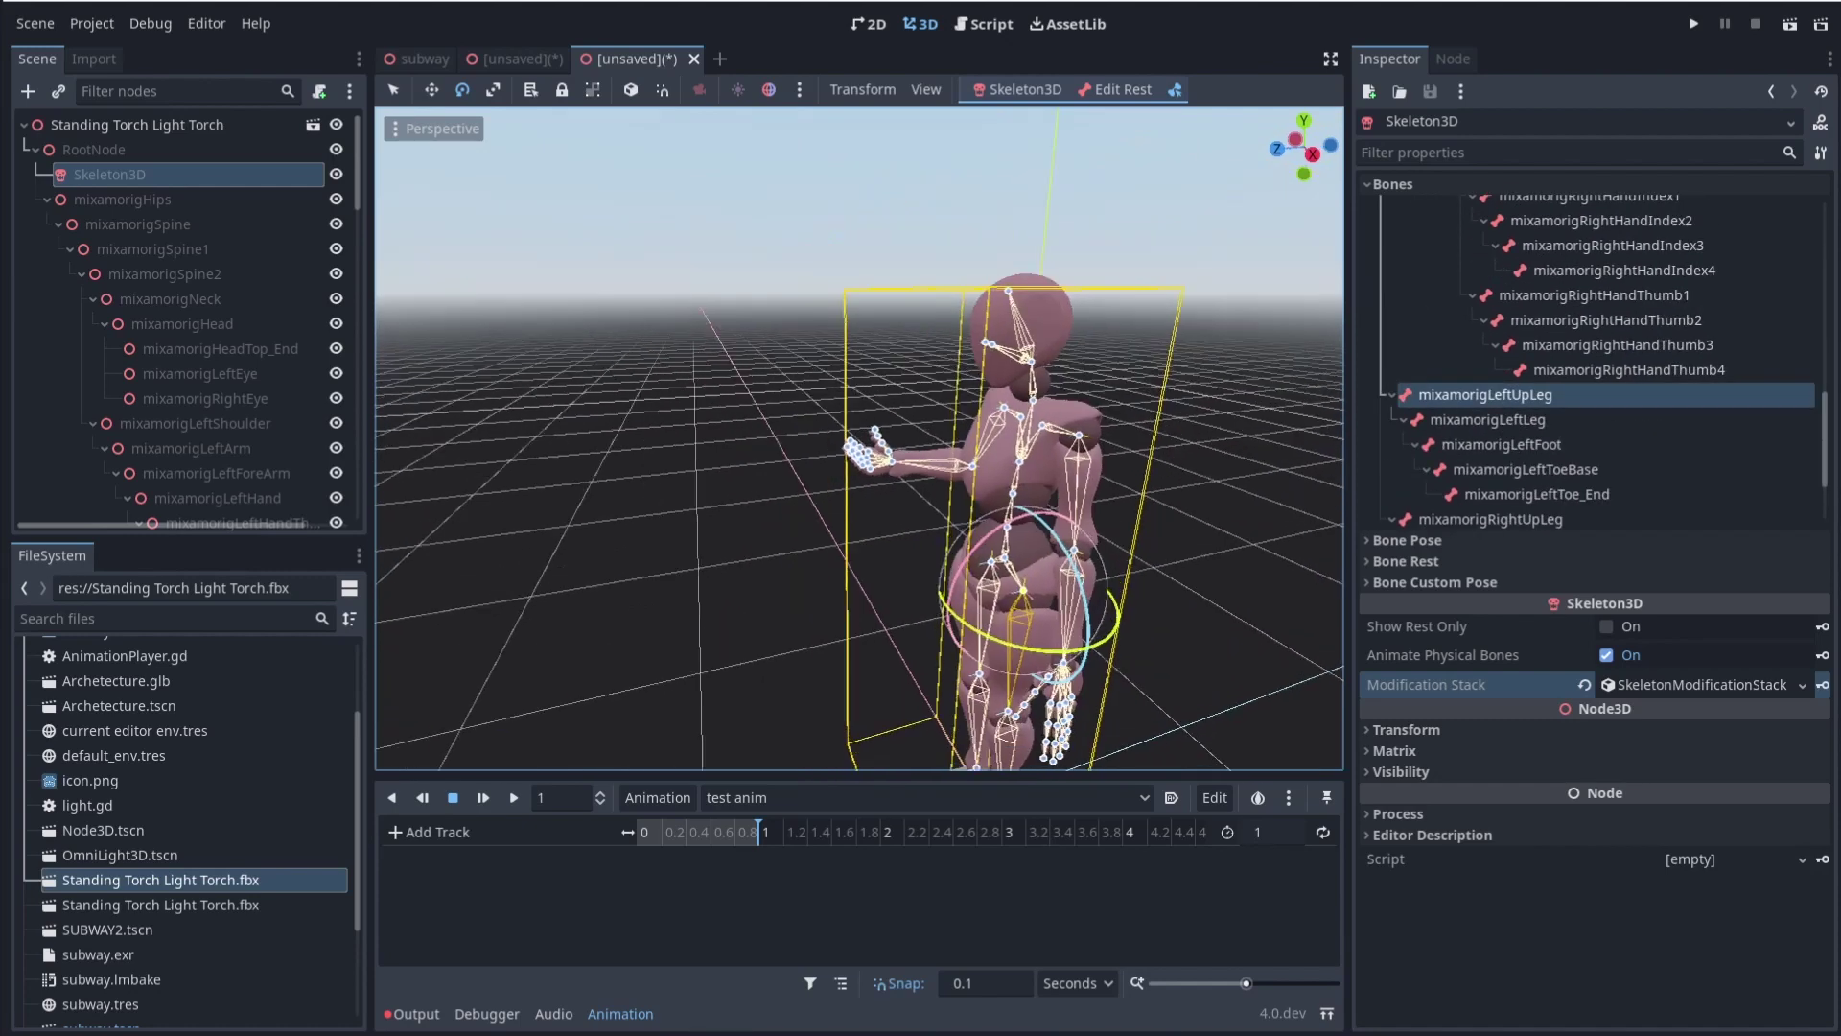
{"action": "left_click_drag", "start_coordinate": [1012, 545], "coordinate": [1150, 522]}
{"action": "scroll", "coordinate": [1582, 412], "scroll_direction": "down", "scroll_amount": 2}
{"action": "left_click", "coordinate": [1487, 338]}
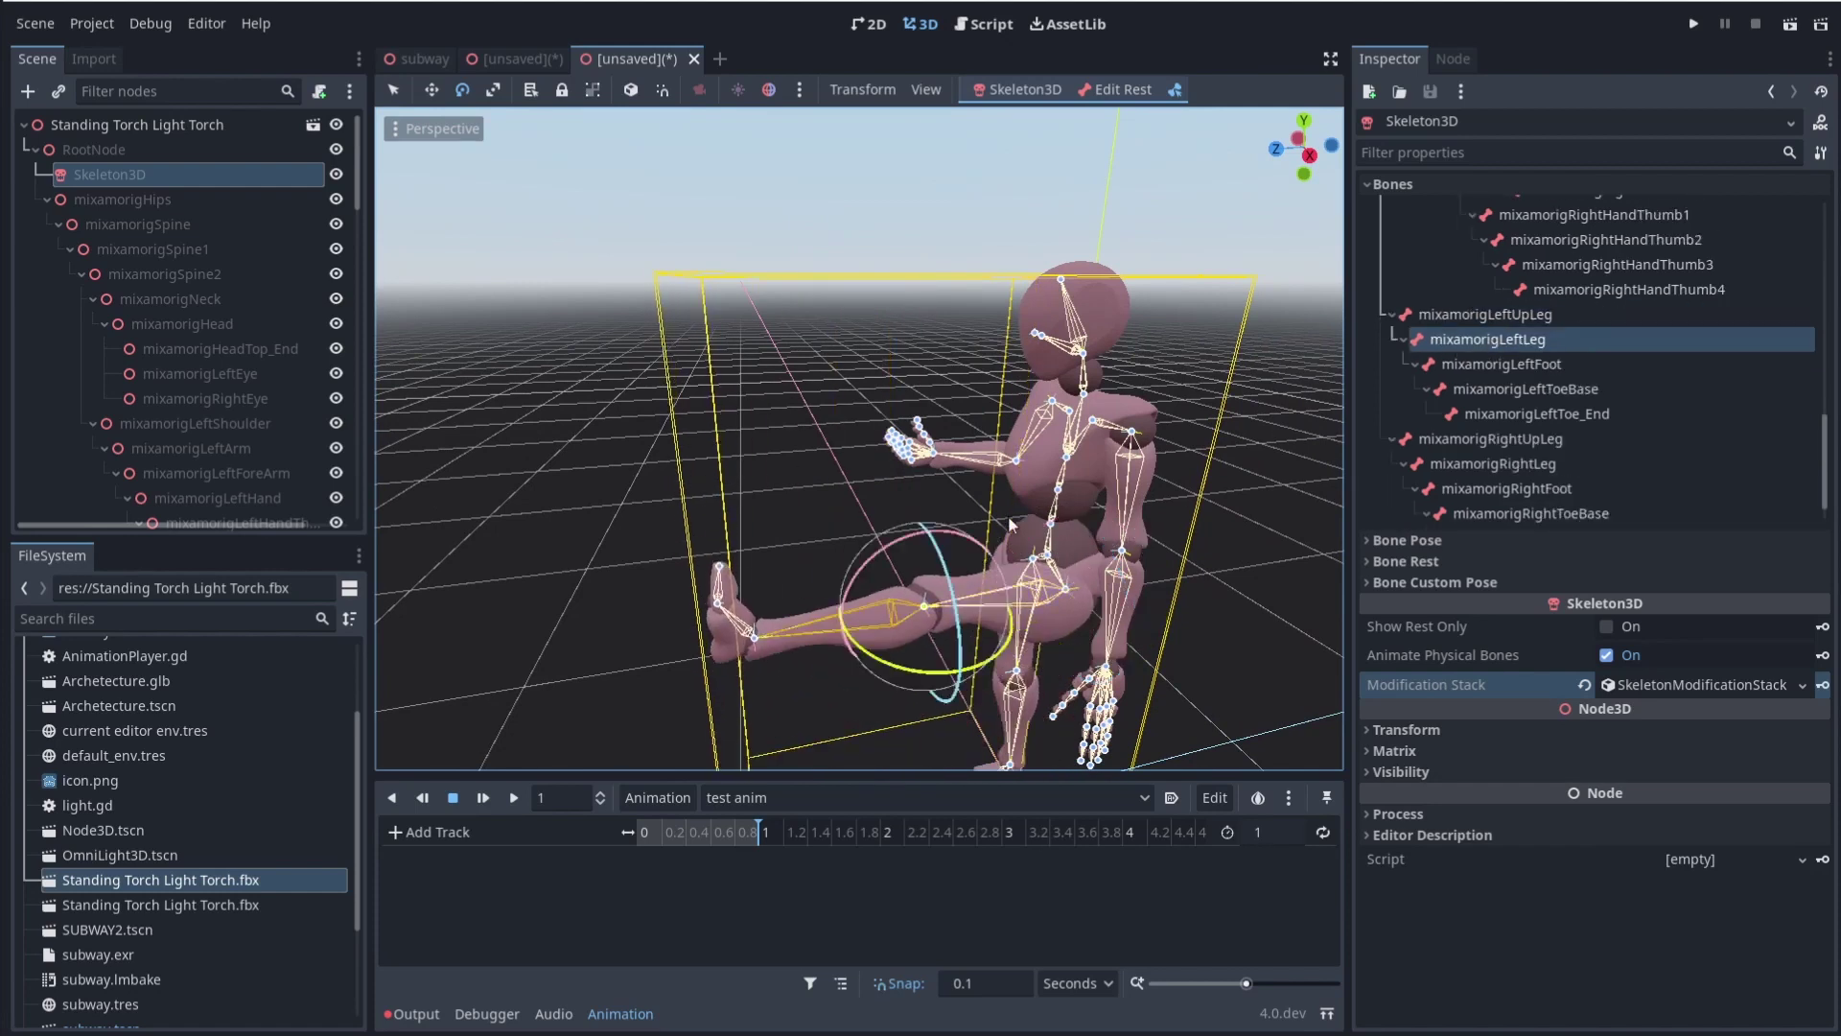
{"action": "mouse_move", "coordinate": [844, 628]}
{"action": "left_mouse_down"}
{"action": "mouse_move", "coordinate": [720, 641]}
{"action": "mouse_move", "coordinate": [700, 672]}
{"action": "mouse_move", "coordinate": [816, 642]}
{"action": "left_mouse_up"}
{"action": "scroll", "coordinate": [849, 315], "scroll_direction": "down", "scroll_amount": 3}
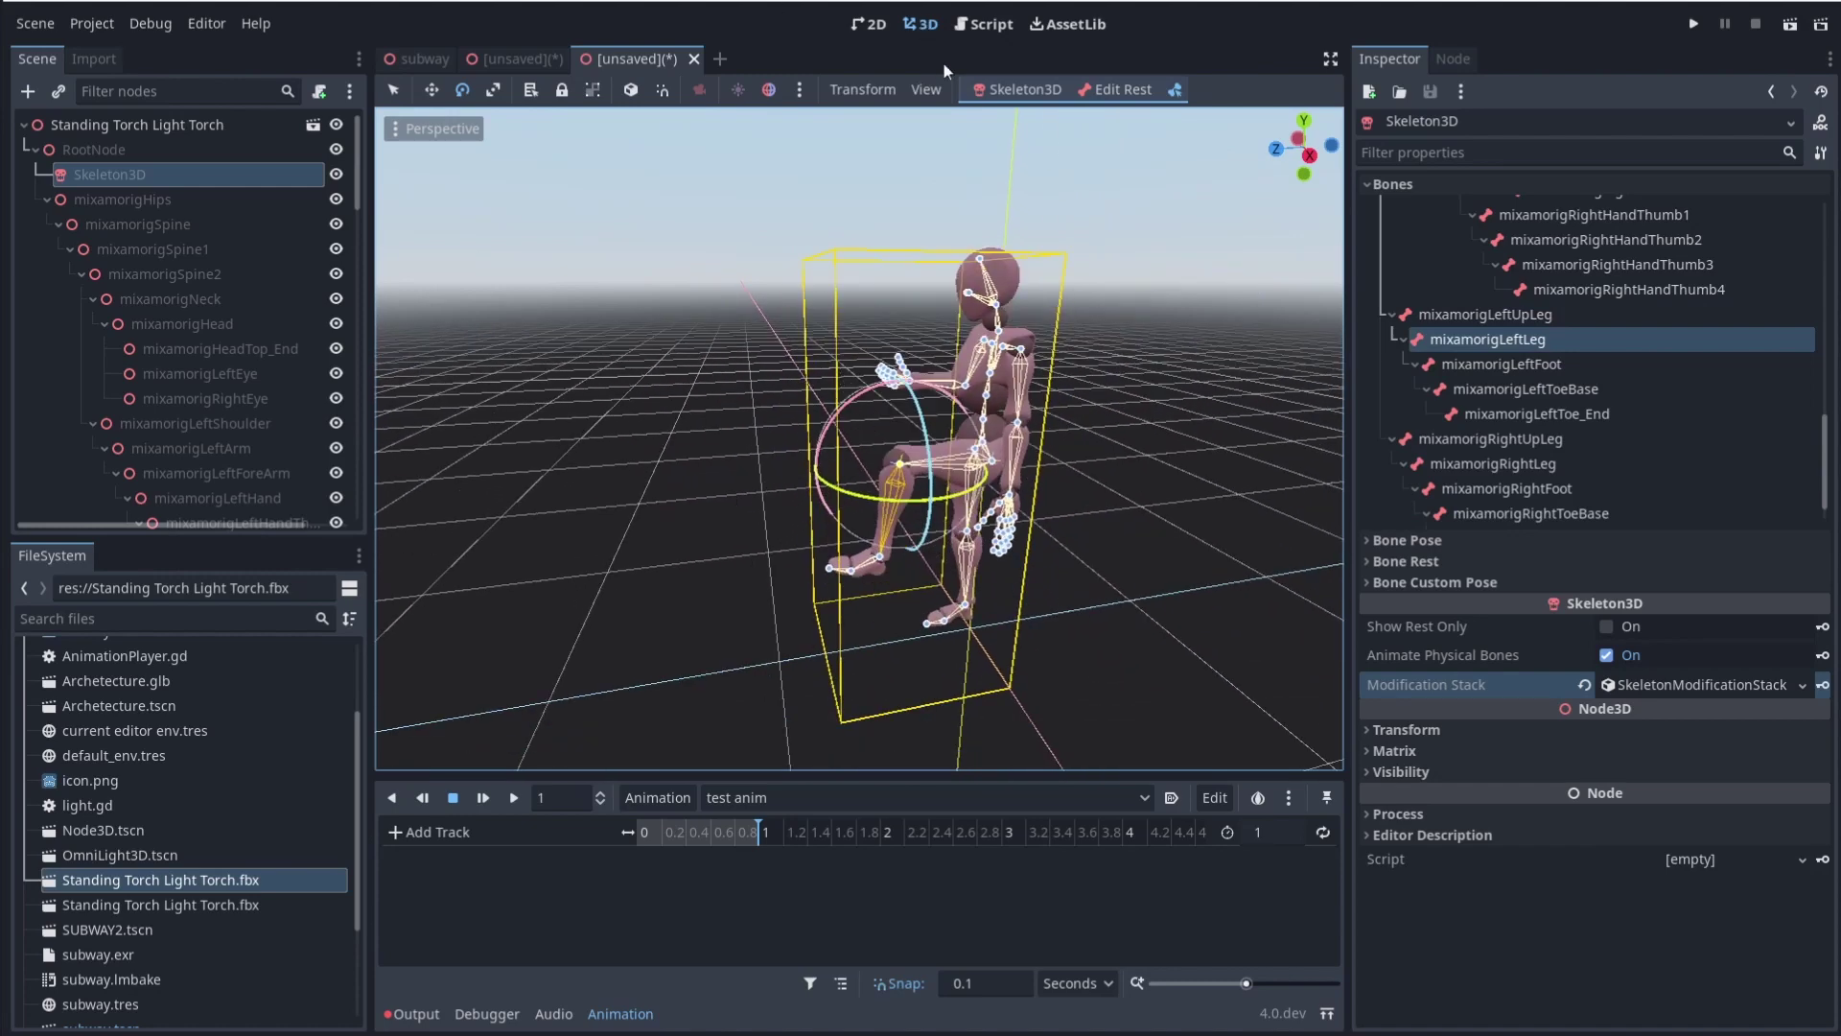
Key every bone's pose at 0 s in test anim with RESET tracks, then enlarge the track panel
{"action": "left_click", "coordinate": [1017, 90]}
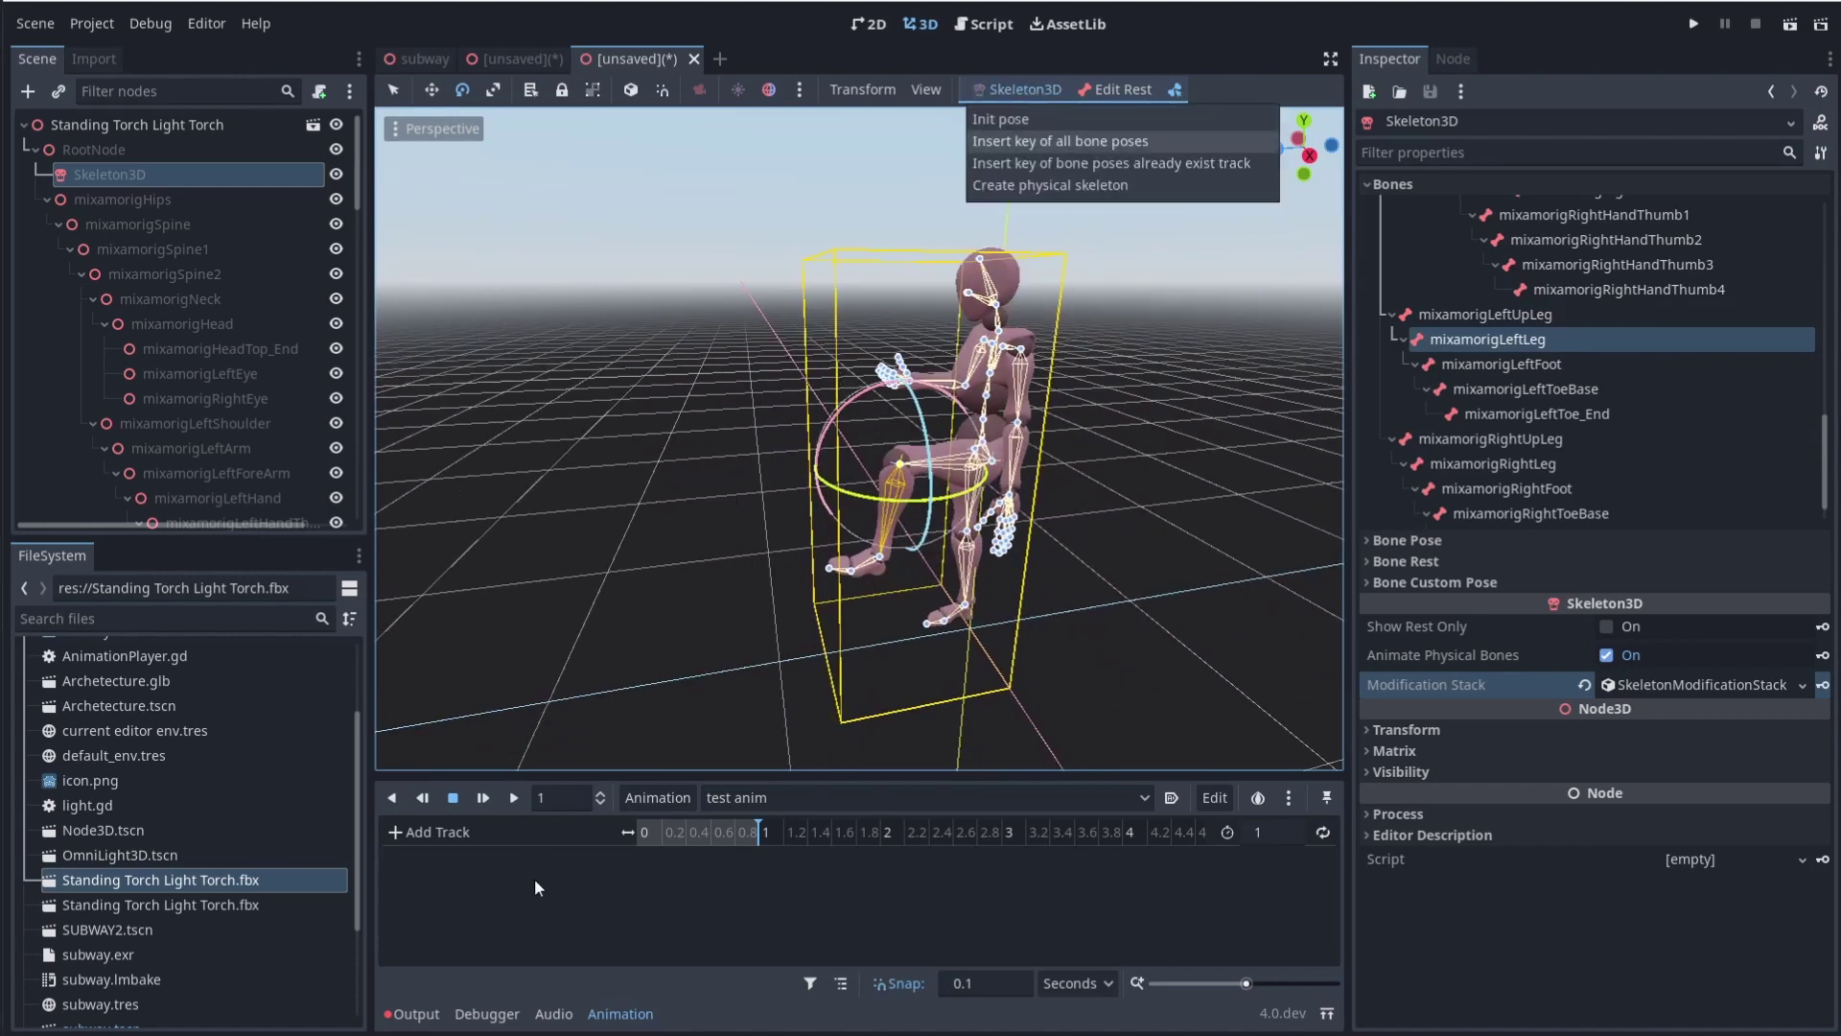
{"action": "left_click", "coordinate": [739, 844]}
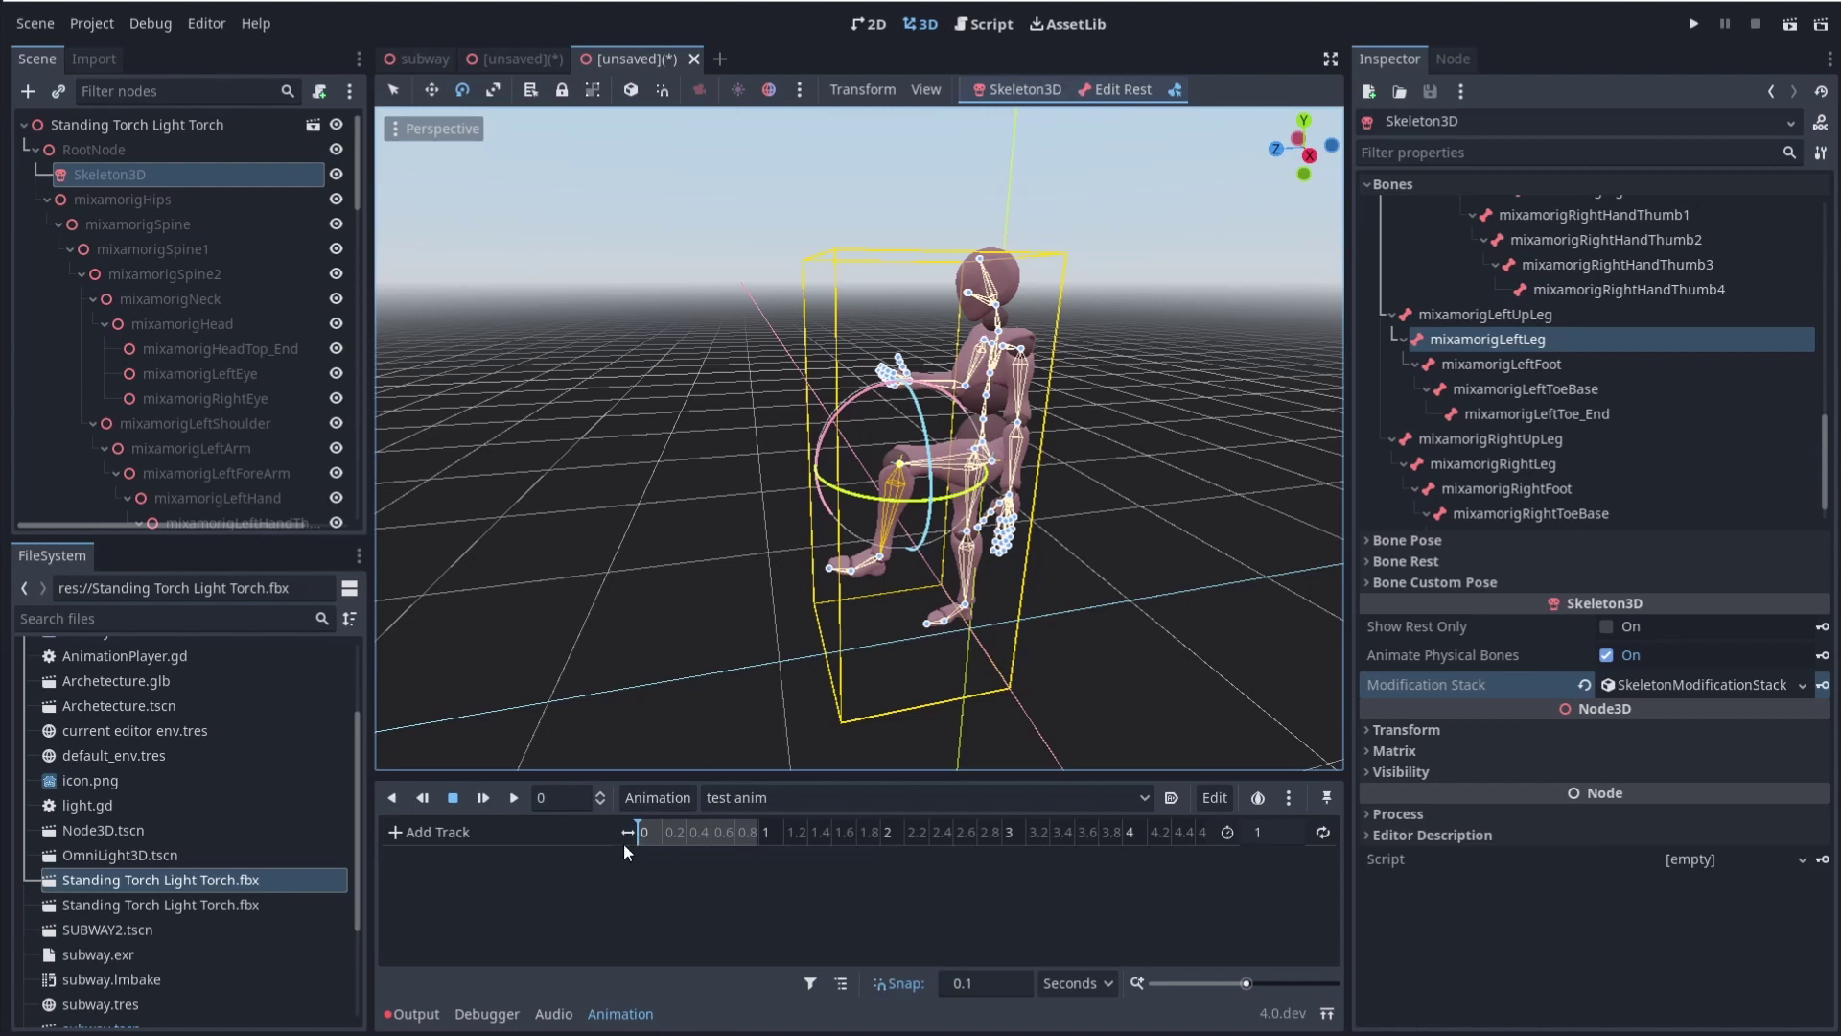
{"action": "left_click", "coordinate": [1046, 82]}
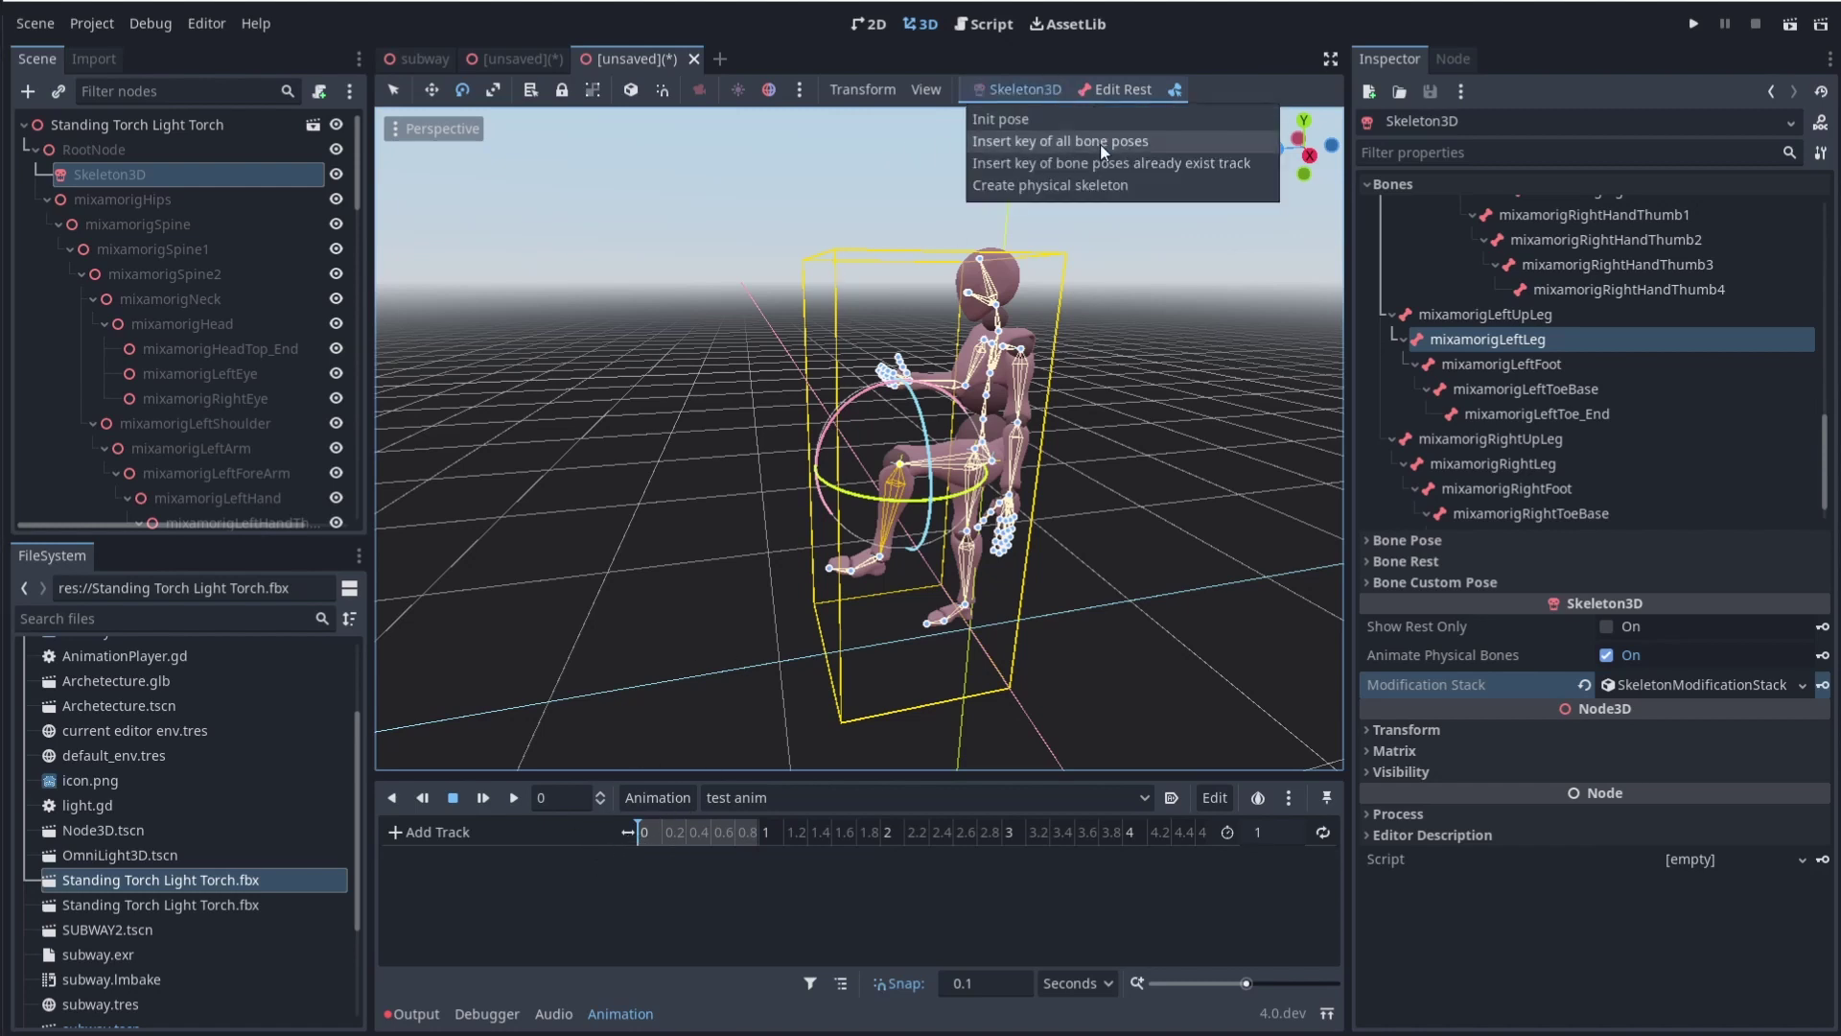
{"action": "left_click", "coordinate": [1203, 146]}
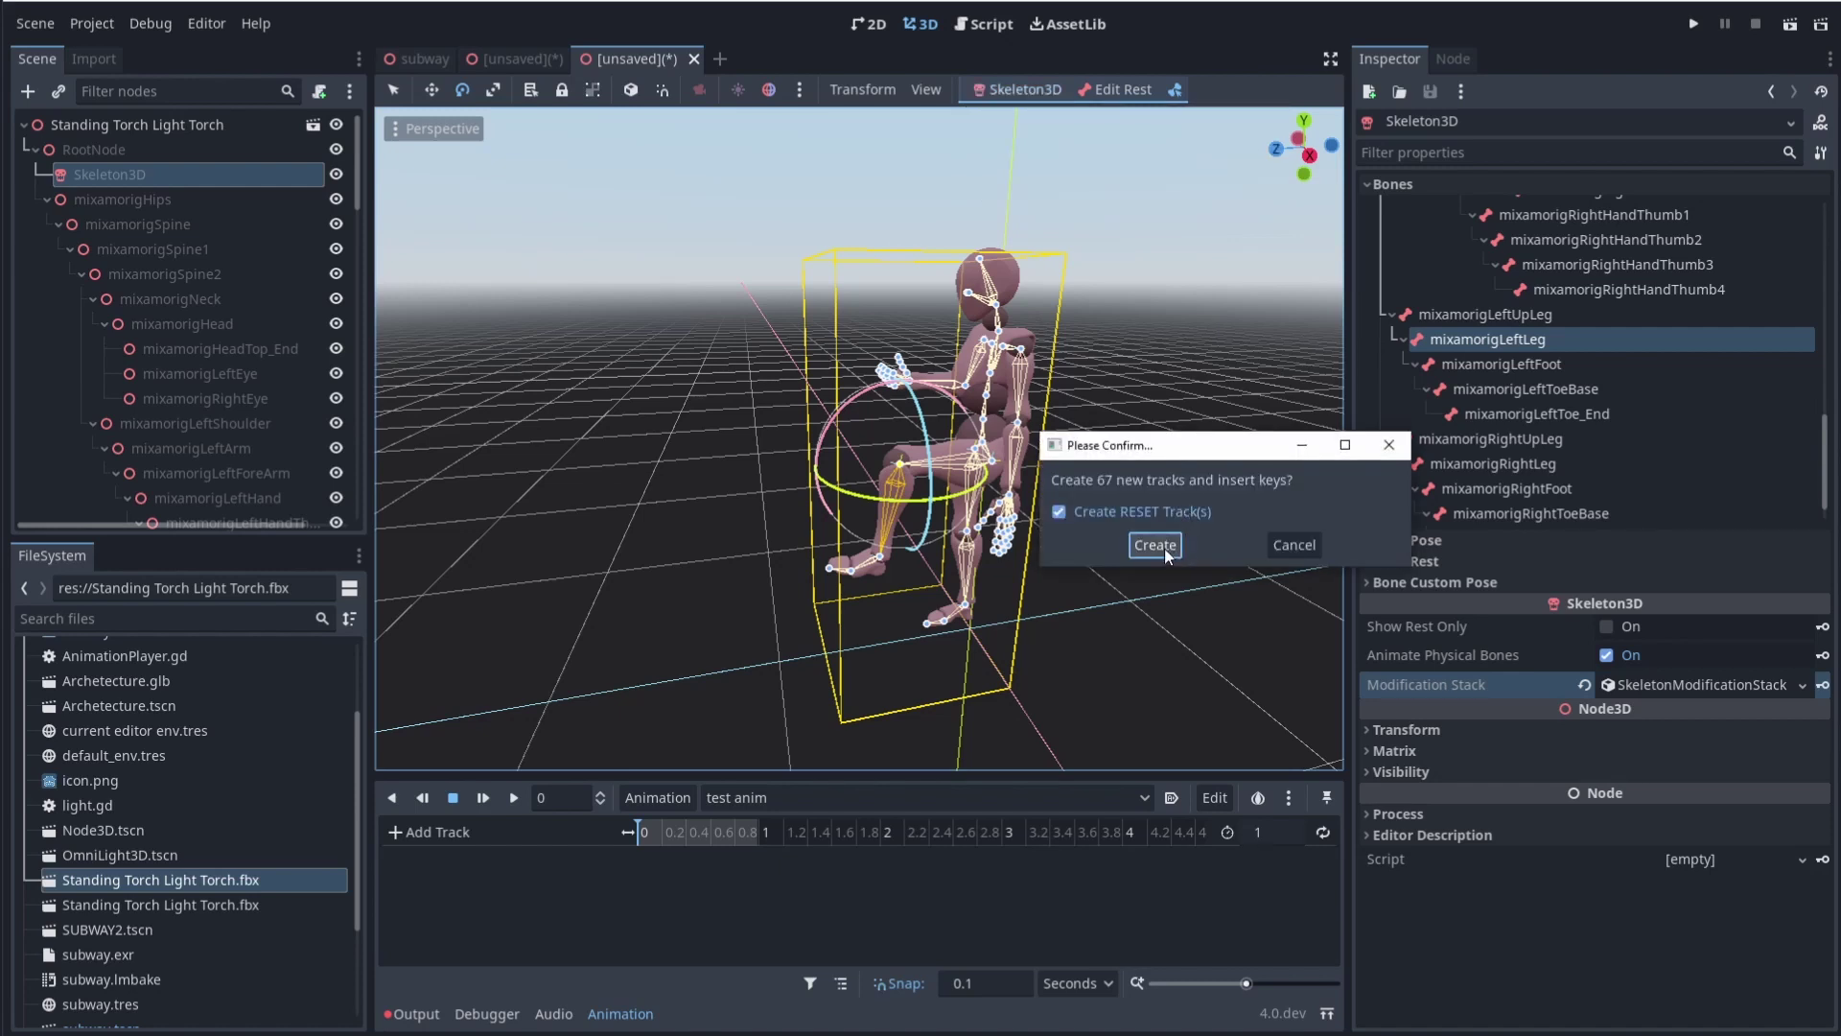
{"action": "left_click", "coordinate": [1155, 544]}
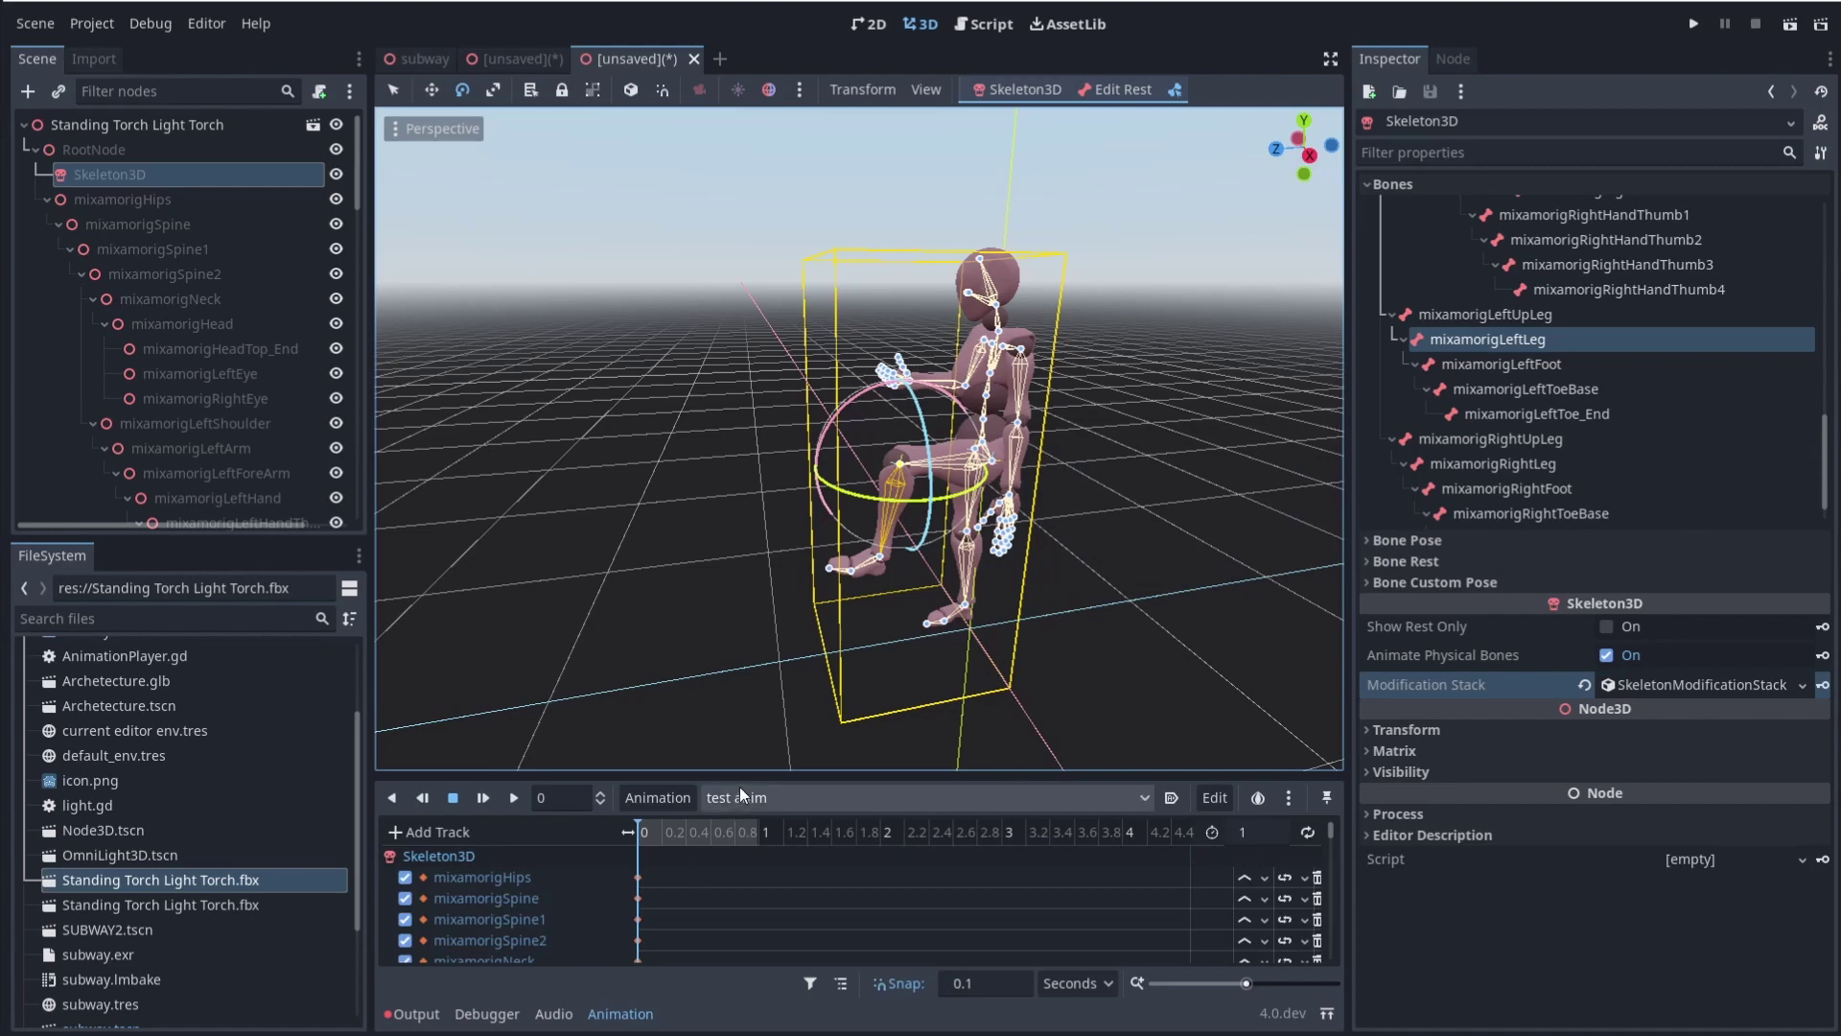
{"action": "left_click_drag", "start_coordinate": [738, 779], "coordinate": [736, 559]}
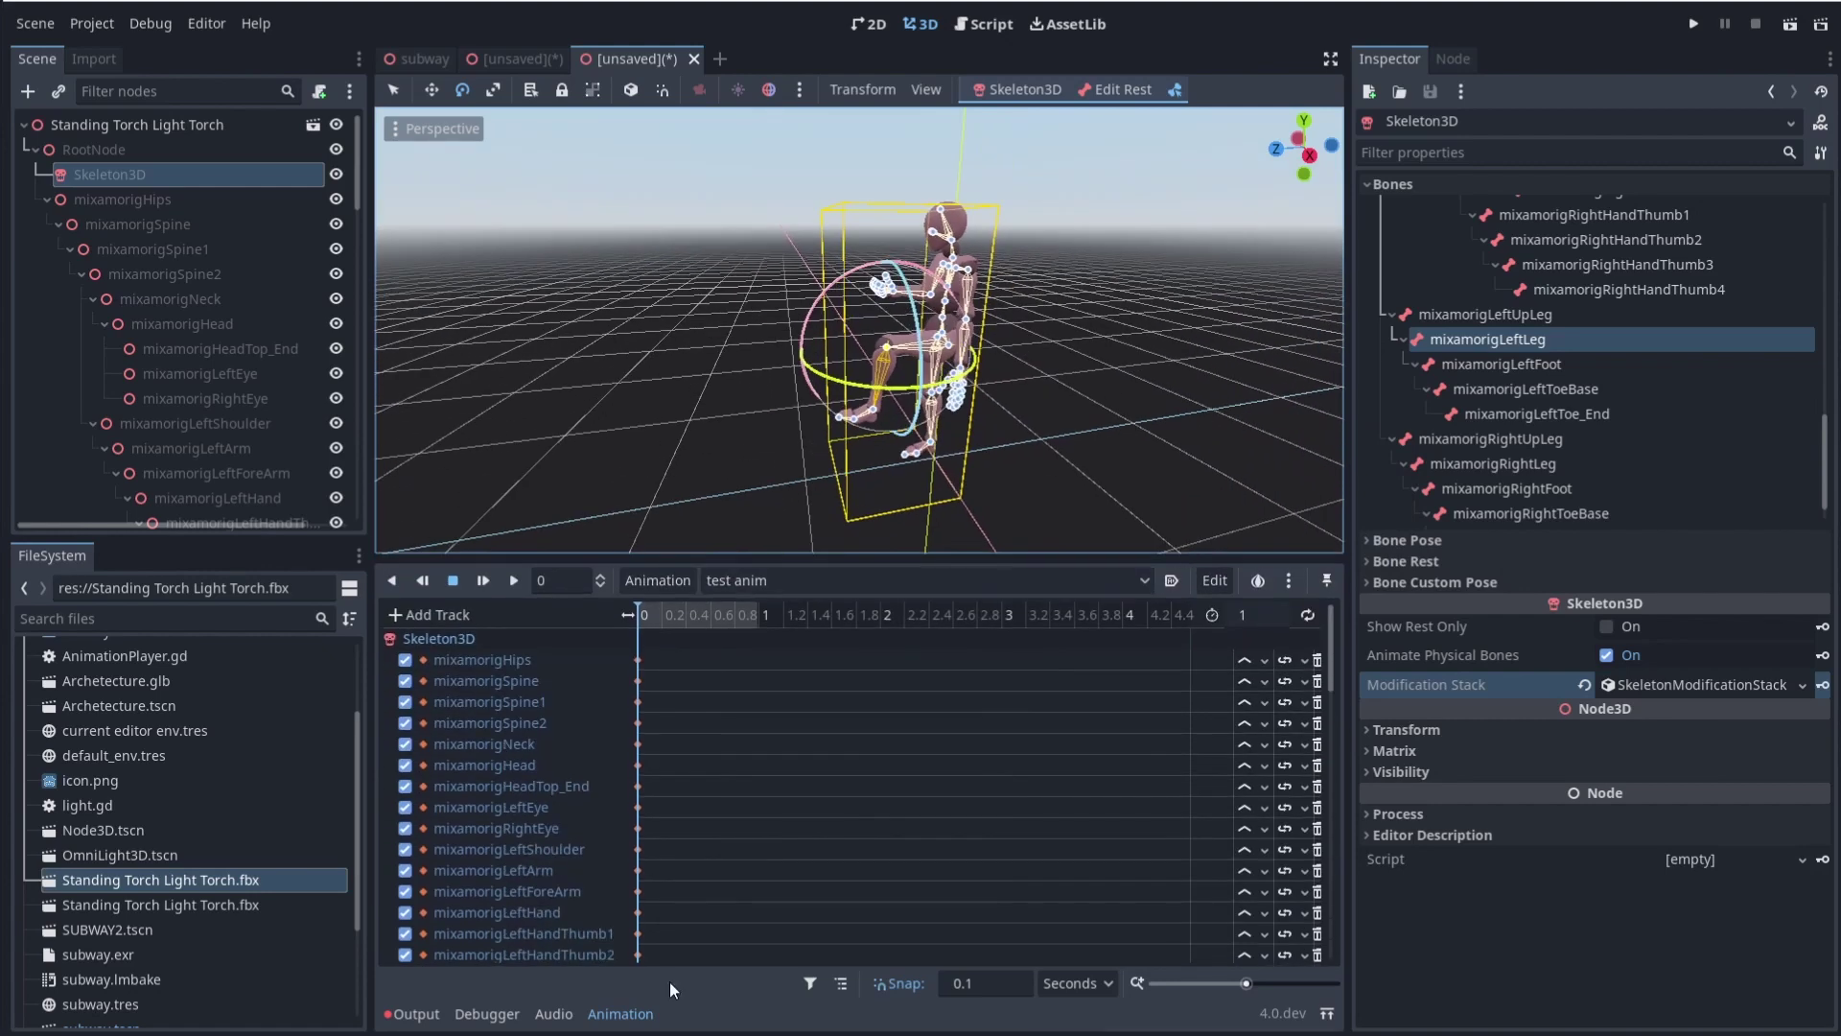
Move the playhead to 0.5 s and raise the left leg higher
{"action": "left_click_drag", "start_coordinate": [869, 557], "coordinate": [863, 620]}
{"action": "left_click_drag", "start_coordinate": [658, 674], "coordinate": [700, 681]}
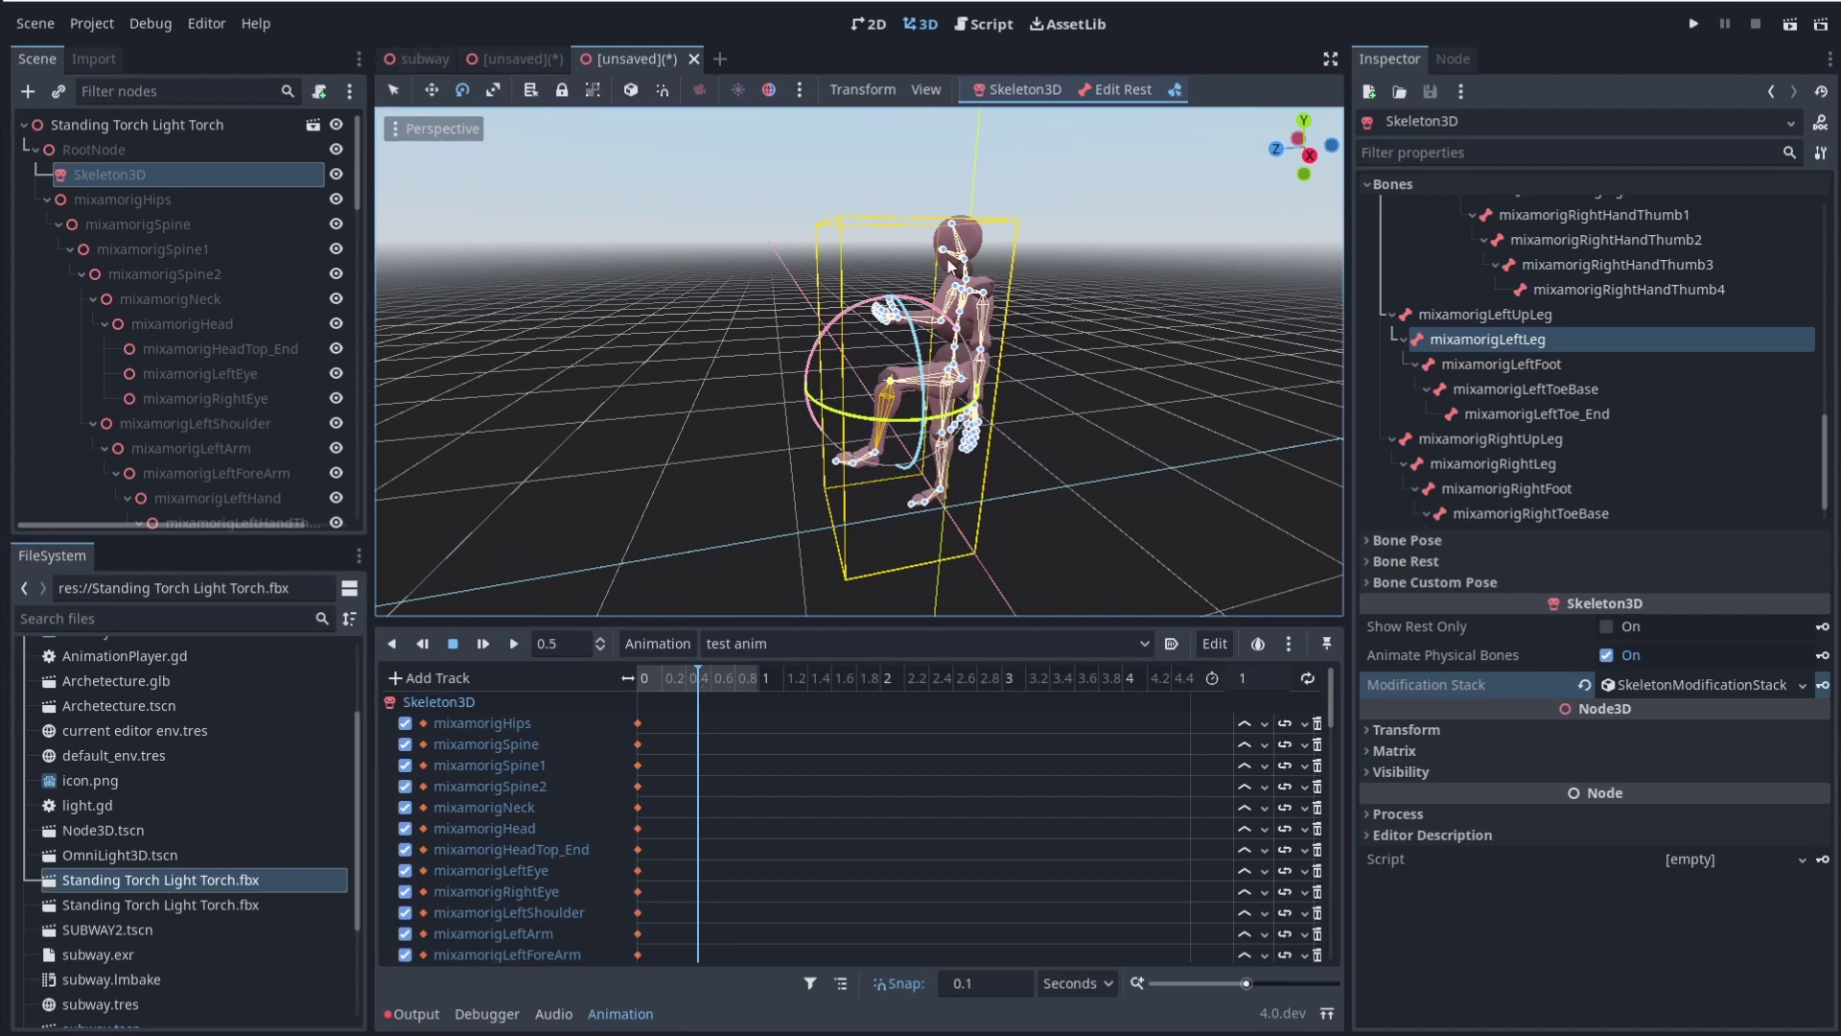
{"action": "scroll", "coordinate": [952, 264], "scroll_direction": "up", "scroll_amount": 3}
{"action": "left_click_drag", "start_coordinate": [894, 260], "coordinate": [727, 520]}
{"action": "left_click", "coordinate": [1484, 315]}
{"action": "right_click_drag", "start_coordinate": [727, 520], "coordinate": [803, 516]}
{"action": "middle_click_drag", "start_coordinate": [768, 518], "coordinate": [873, 414]}
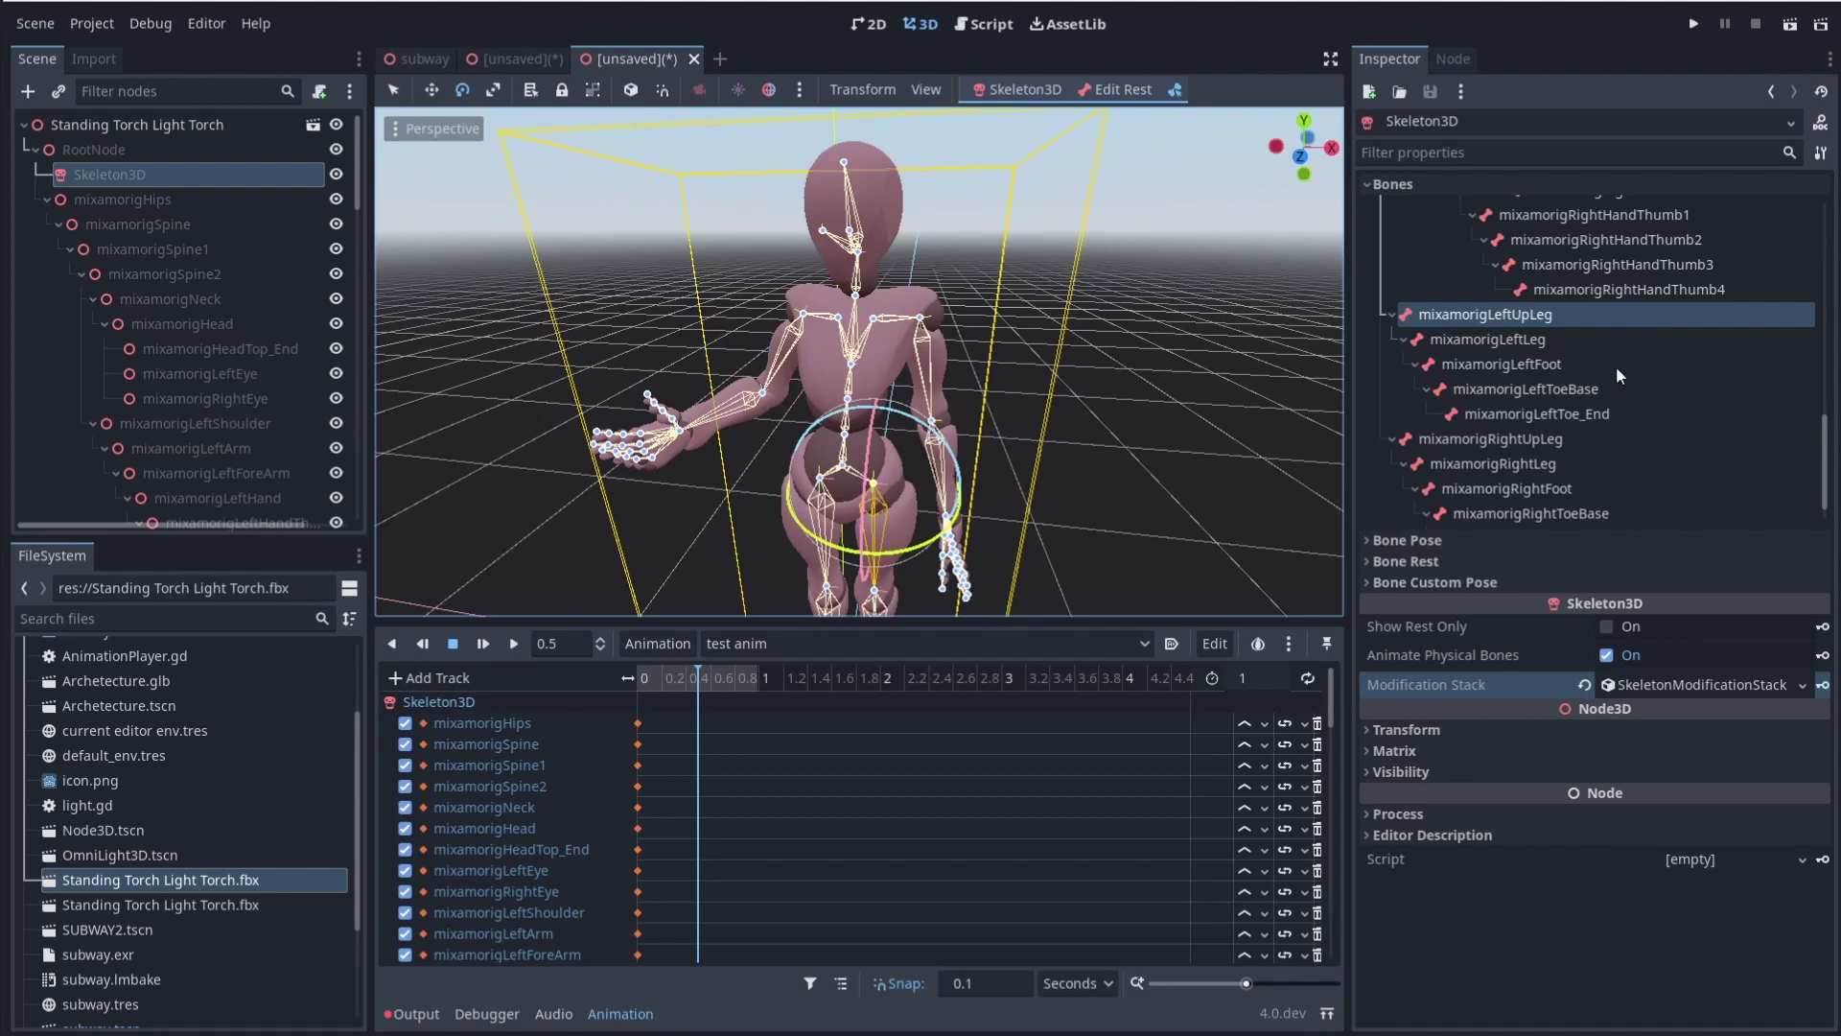
{"action": "scroll", "coordinate": [1592, 365], "scroll_direction": "up", "scroll_amount": 5}
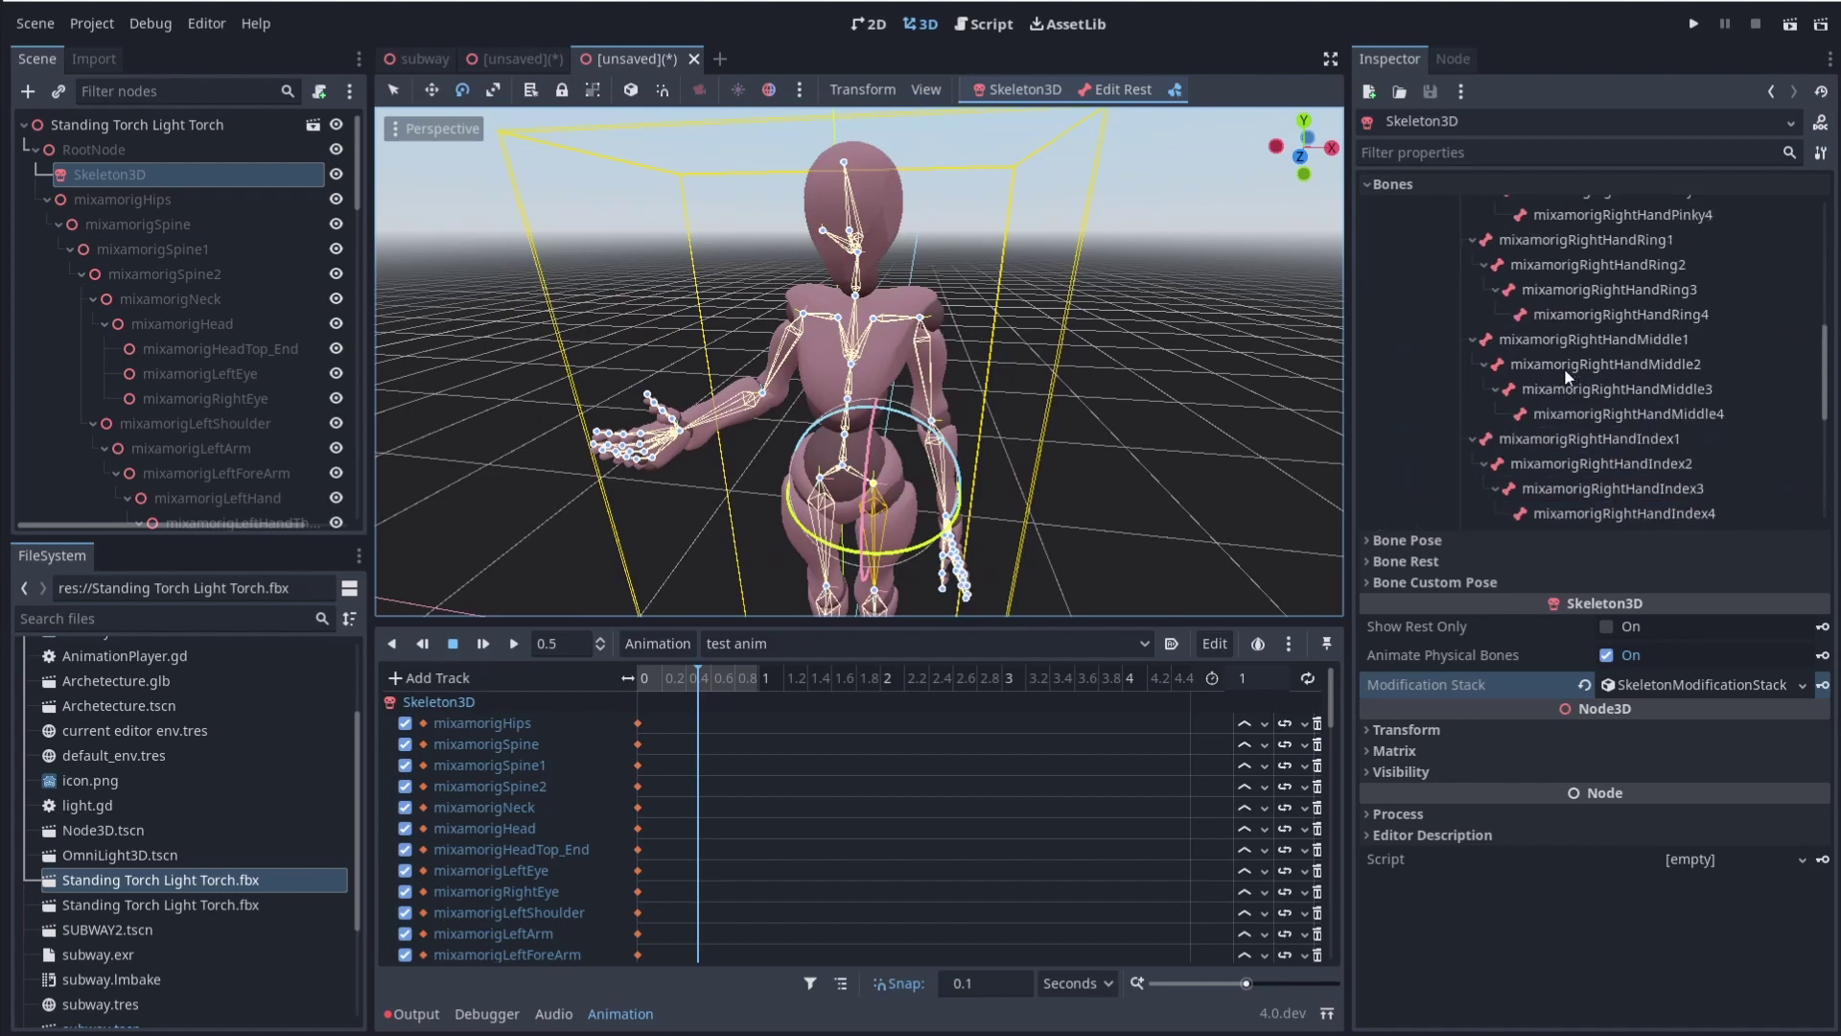
{"action": "scroll", "coordinate": [1569, 376], "scroll_direction": "up", "scroll_amount": 4}
Lift the right upper arm and rotate the right forearm upward
{"action": "left_click", "coordinate": [1535, 306]}
{"action": "left_click_drag", "start_coordinate": [844, 239], "coordinate": [916, 299]}
{"action": "left_click", "coordinate": [1554, 338]}
{"action": "left_click_drag", "start_coordinate": [725, 325], "coordinate": [810, 302]}
{"action": "left_click", "coordinate": [1530, 307]}
{"action": "left_click_drag", "start_coordinate": [825, 232], "coordinate": [721, 205]}
{"action": "left_click_drag", "start_coordinate": [875, 263], "coordinate": [896, 278]}
{"action": "middle_click_drag", "start_coordinate": [917, 289], "coordinate": [738, 278]}
{"action": "middle_click_drag", "start_coordinate": [1103, 288], "coordinate": [1195, 315]}
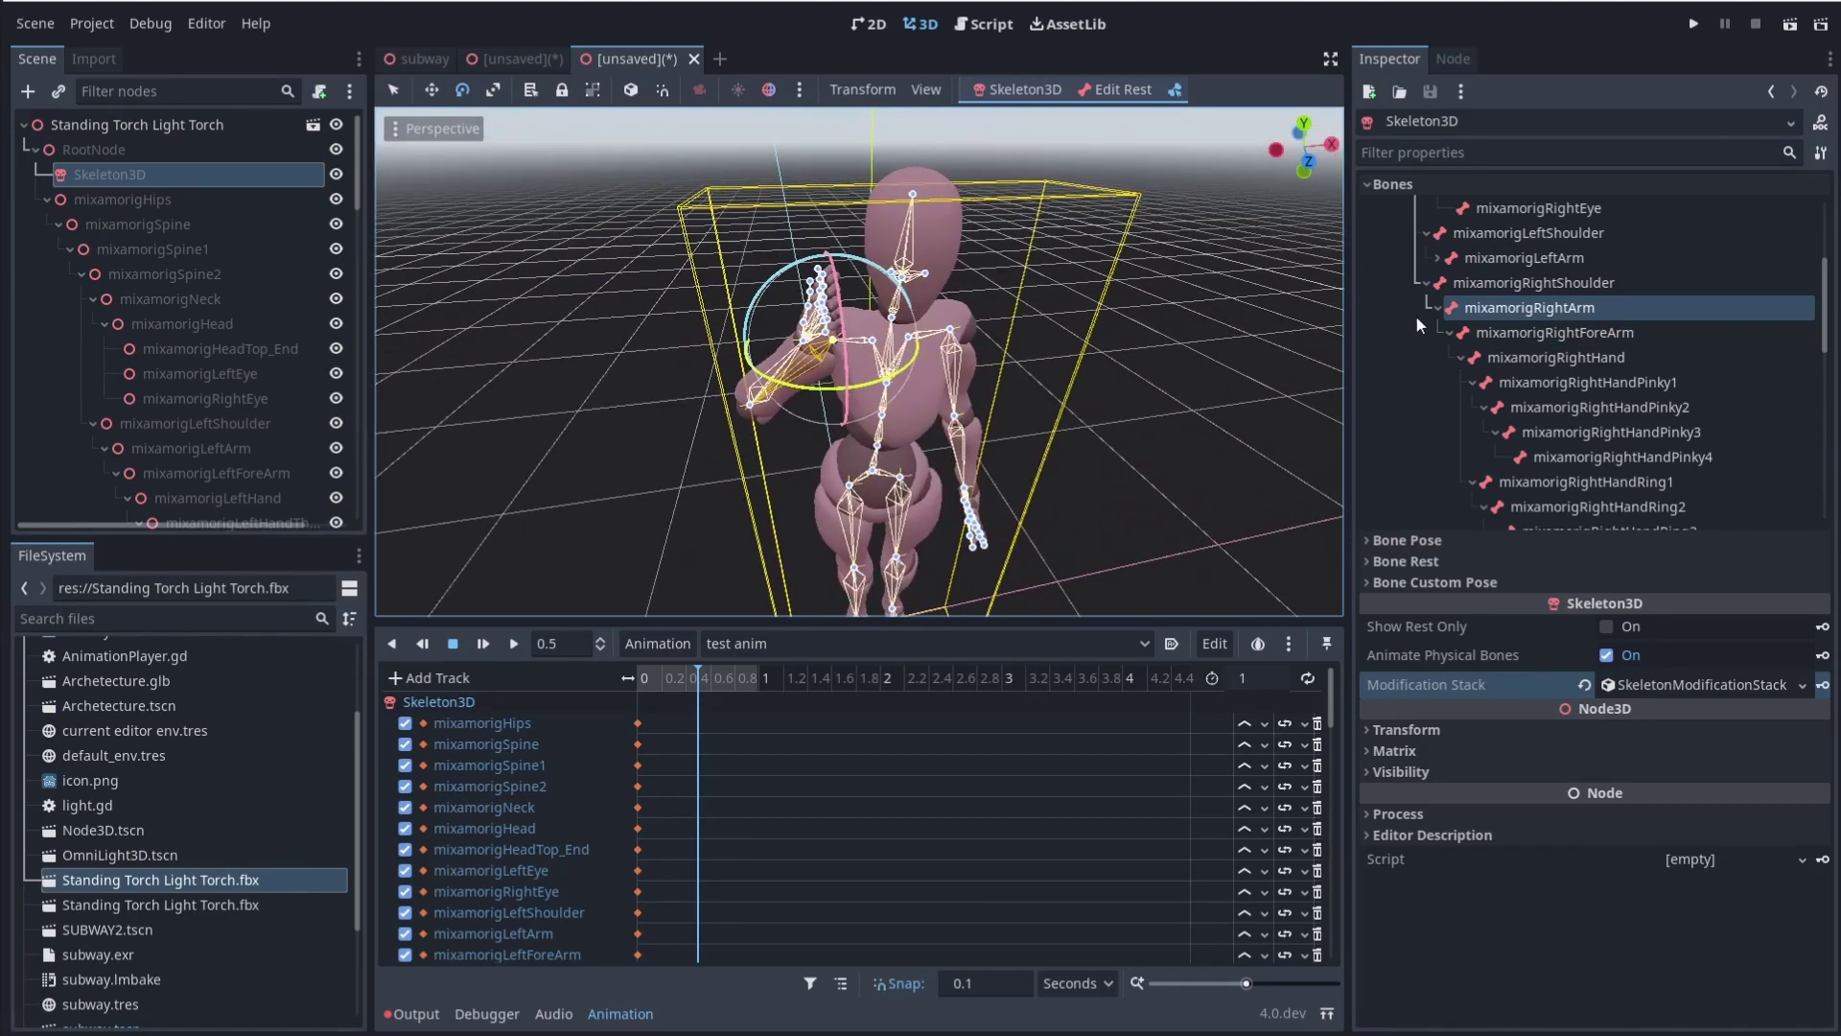
Rotate the right hand and bend the right forearm up about 37 degrees beside the head
{"action": "left_click", "coordinate": [1545, 332]}
{"action": "left_click", "coordinate": [1556, 357]}
{"action": "left_click_drag", "start_coordinate": [945, 343], "coordinate": [1170, 386]}
{"action": "left_click", "coordinate": [1583, 305]}
{"action": "left_click", "coordinate": [1487, 336]}
{"action": "middle_click_drag", "start_coordinate": [1170, 386], "coordinate": [537, 378]}
{"action": "middle_click_drag", "start_coordinate": [672, 393], "coordinate": [1170, 422]}
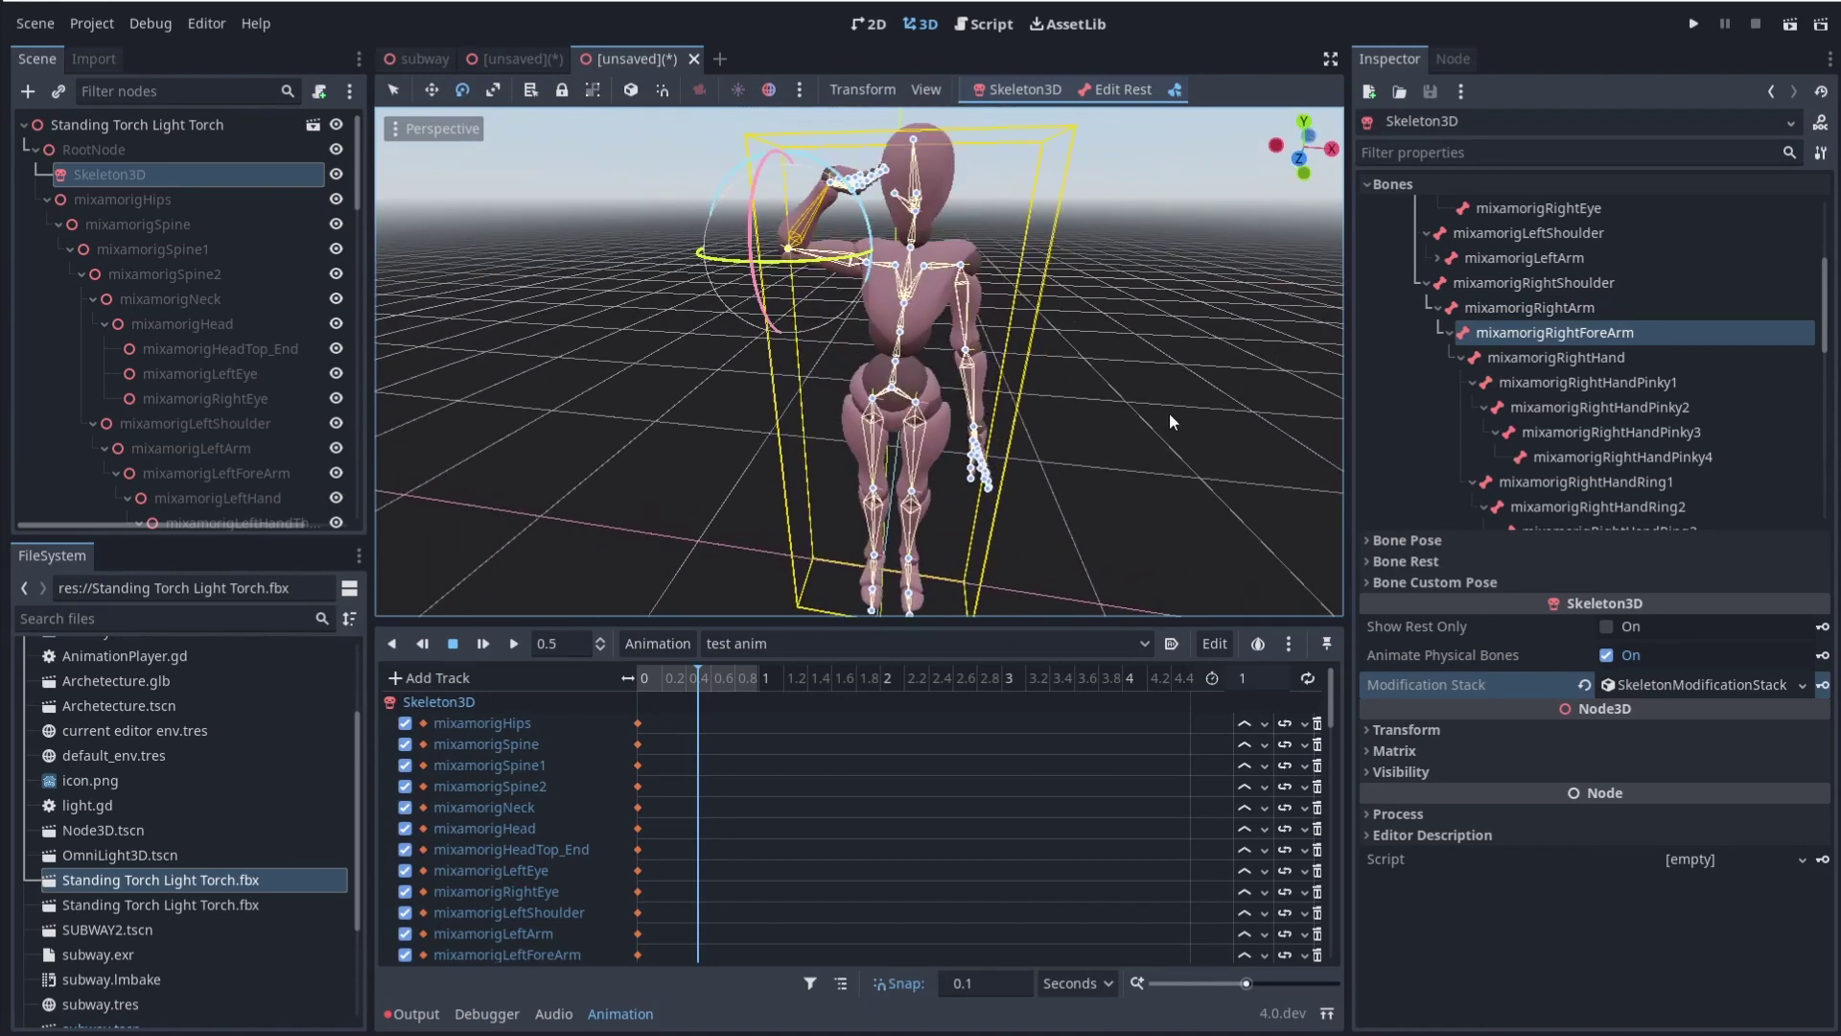
Key all bone poses at 0.5 s, play test anim, and rewind the playhead to 0
{"action": "left_click", "coordinate": [1039, 91]}
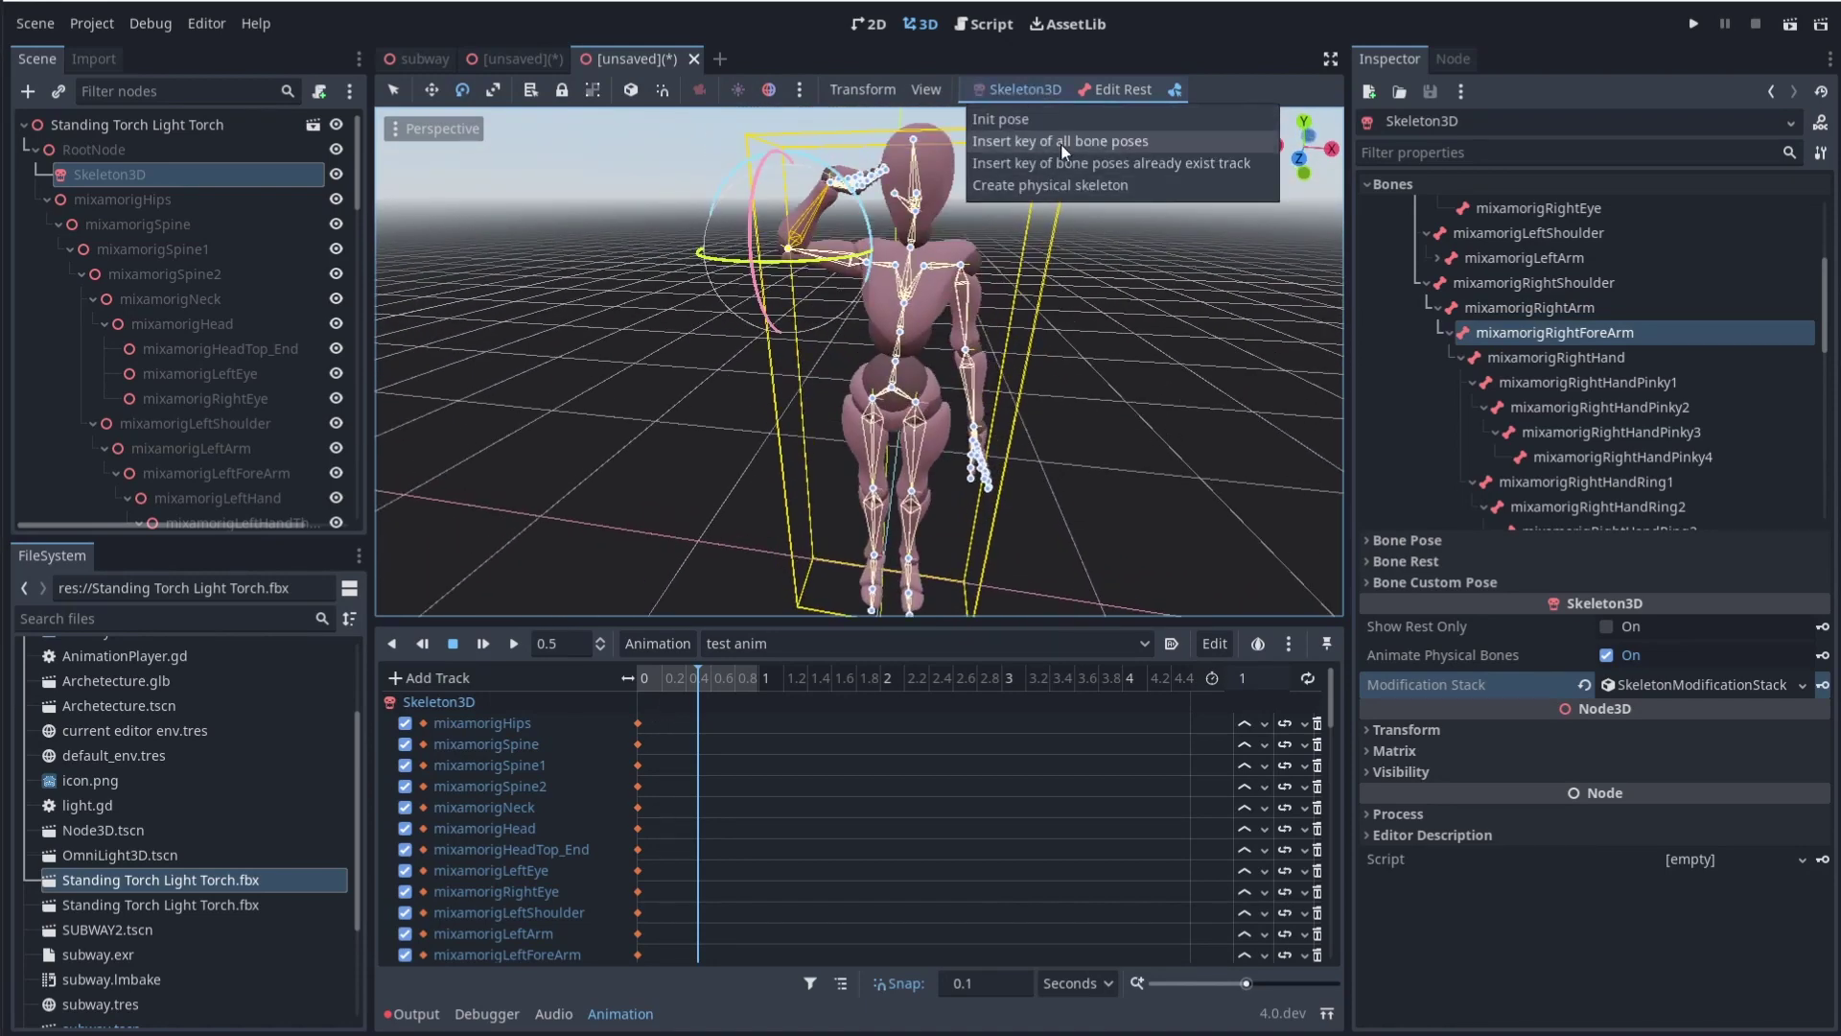
{"action": "left_click", "coordinate": [1060, 142]}
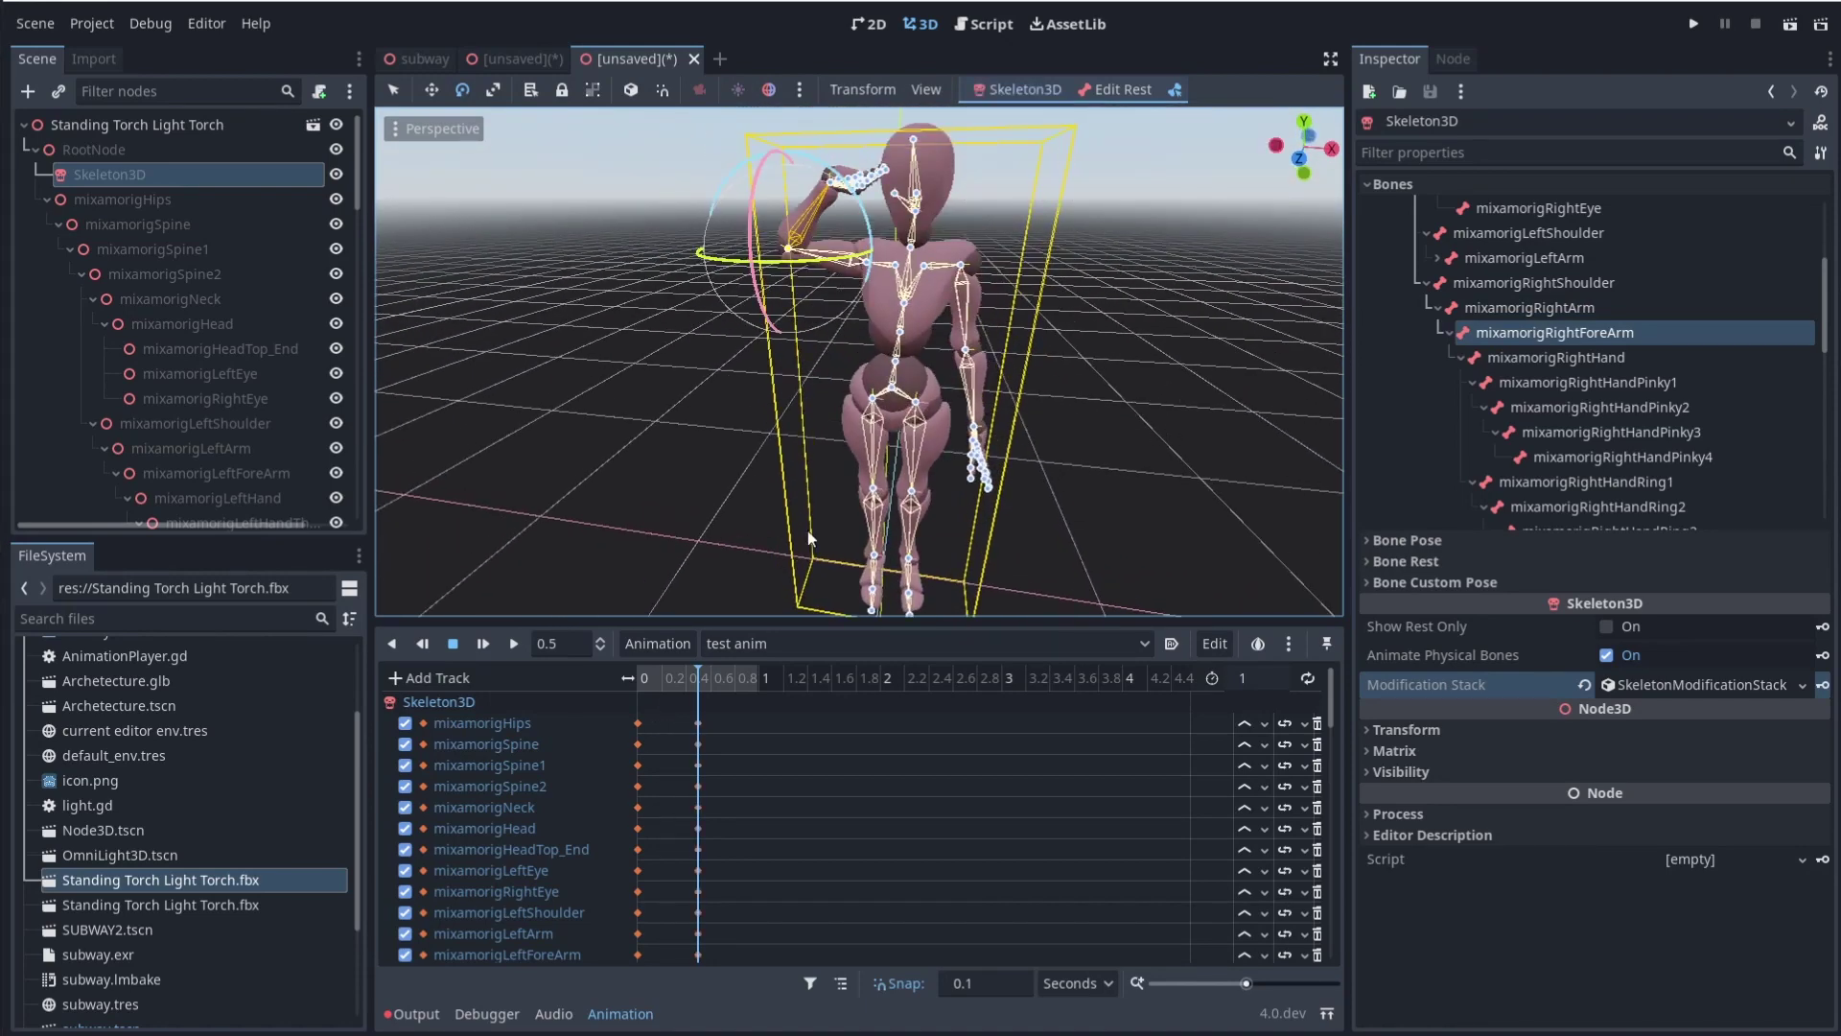
{"action": "left_click", "coordinate": [514, 644]}
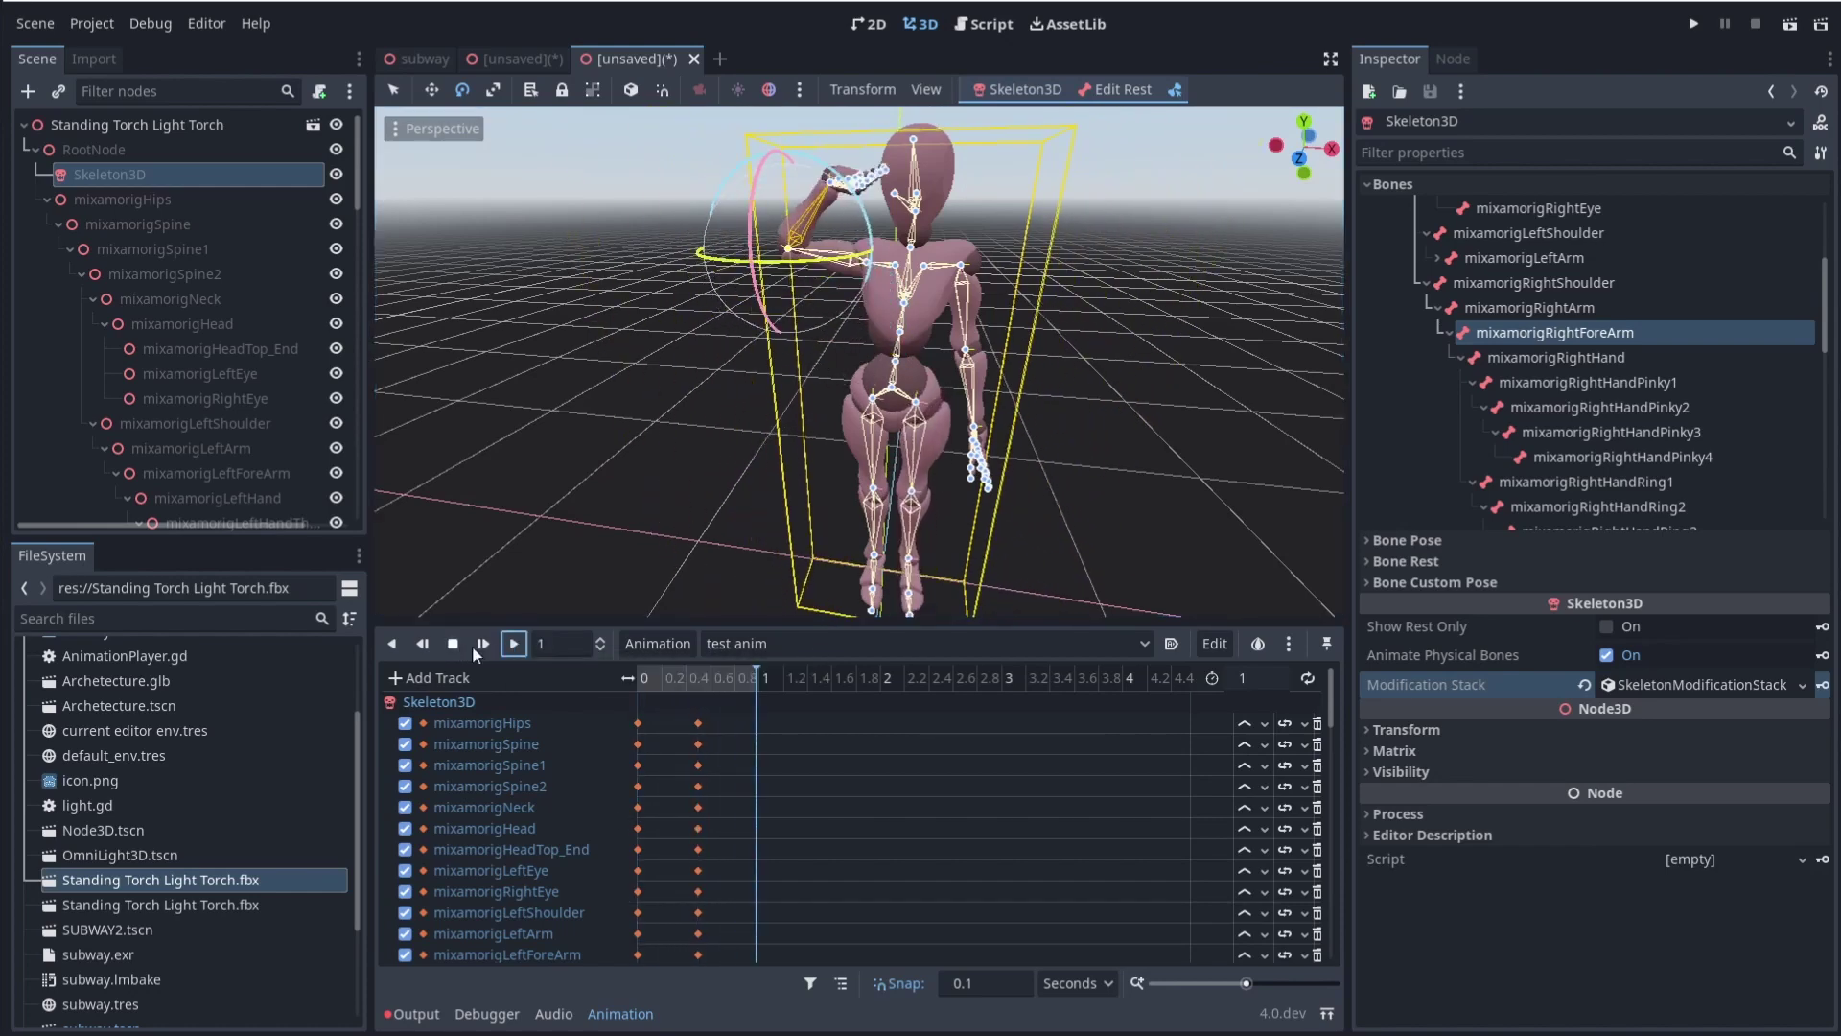
{"action": "left_click_drag", "start_coordinate": [729, 679], "coordinate": [683, 681]}
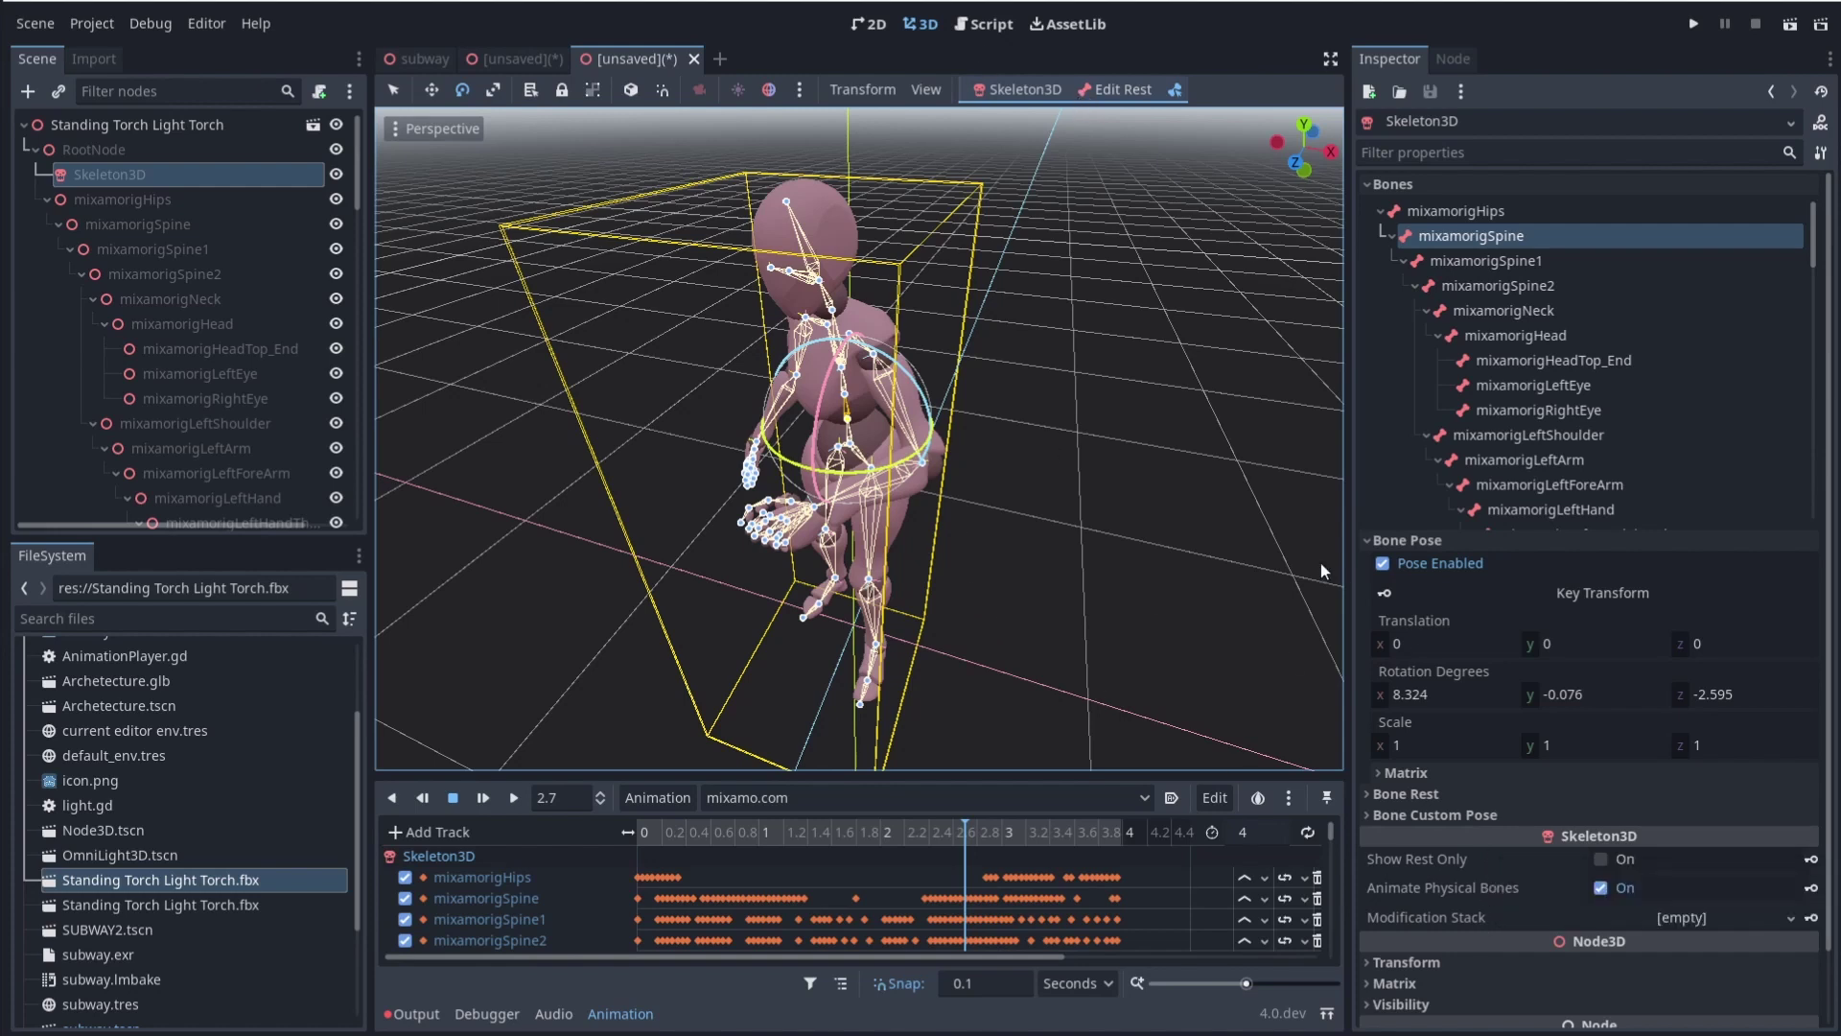
{"action": "left_click", "coordinate": [1460, 541]}
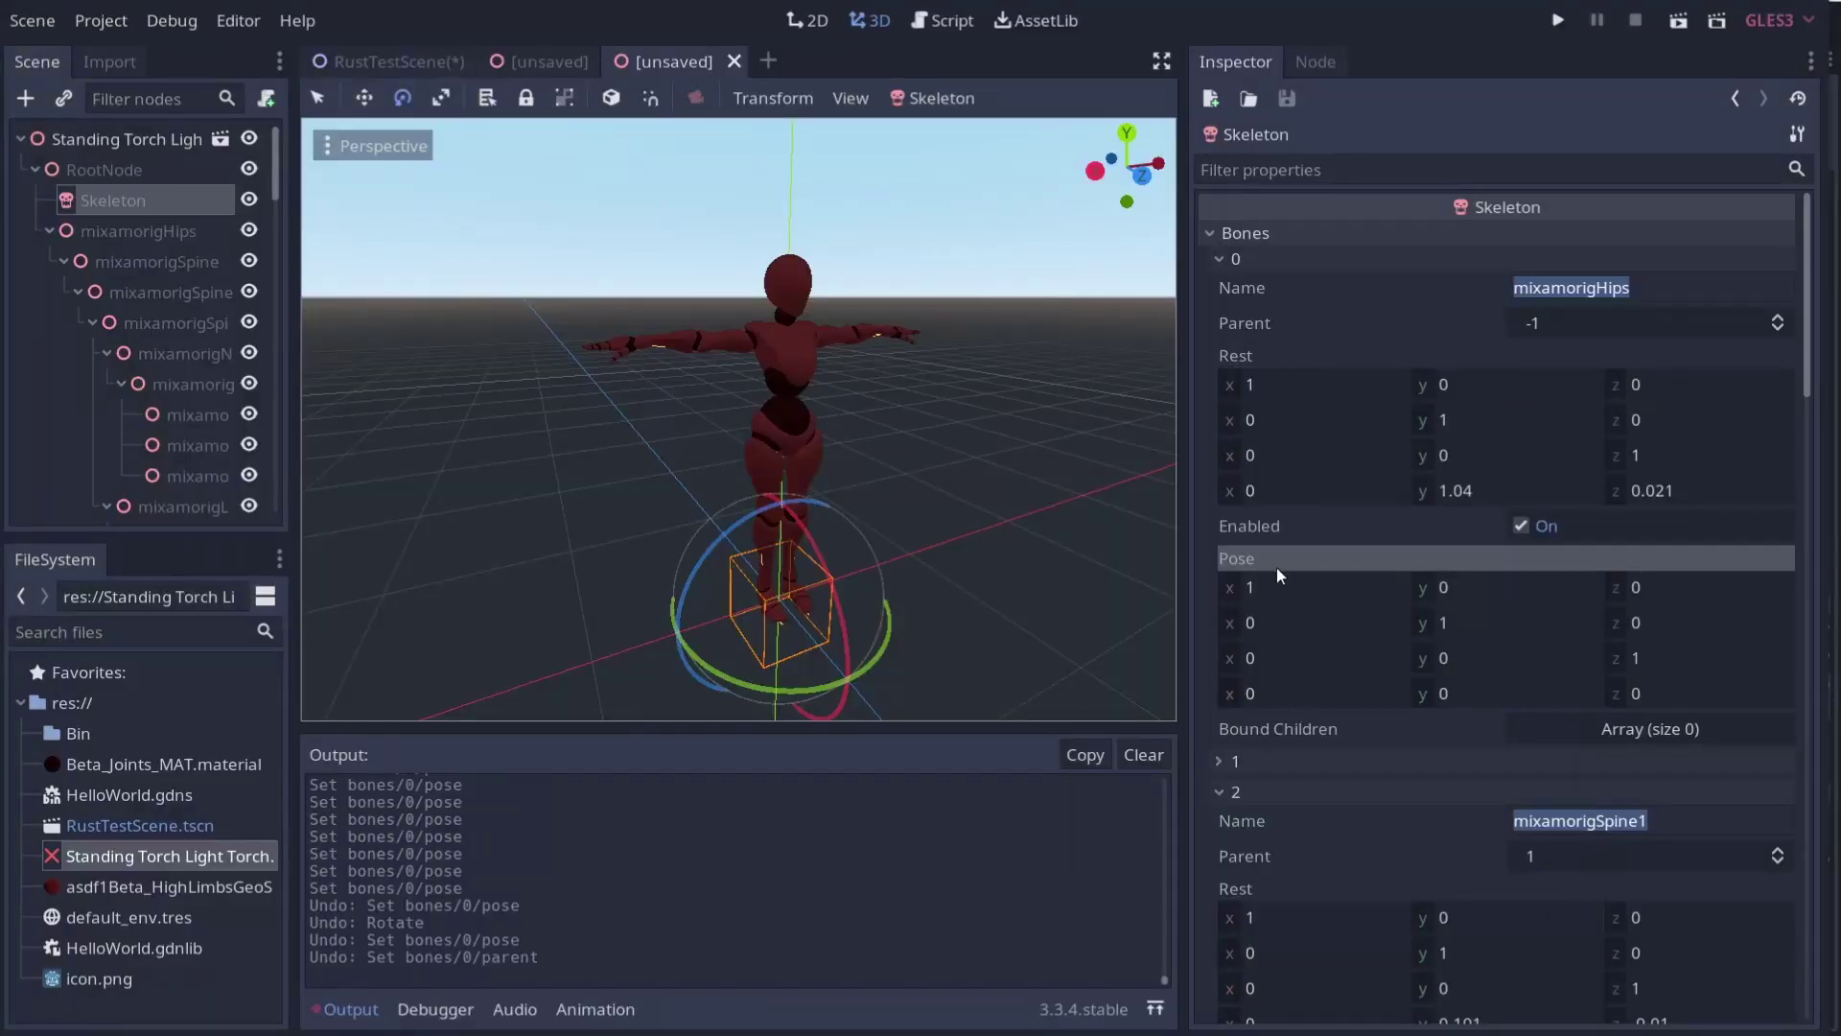
{"action": "left_click", "coordinate": [1218, 259]}
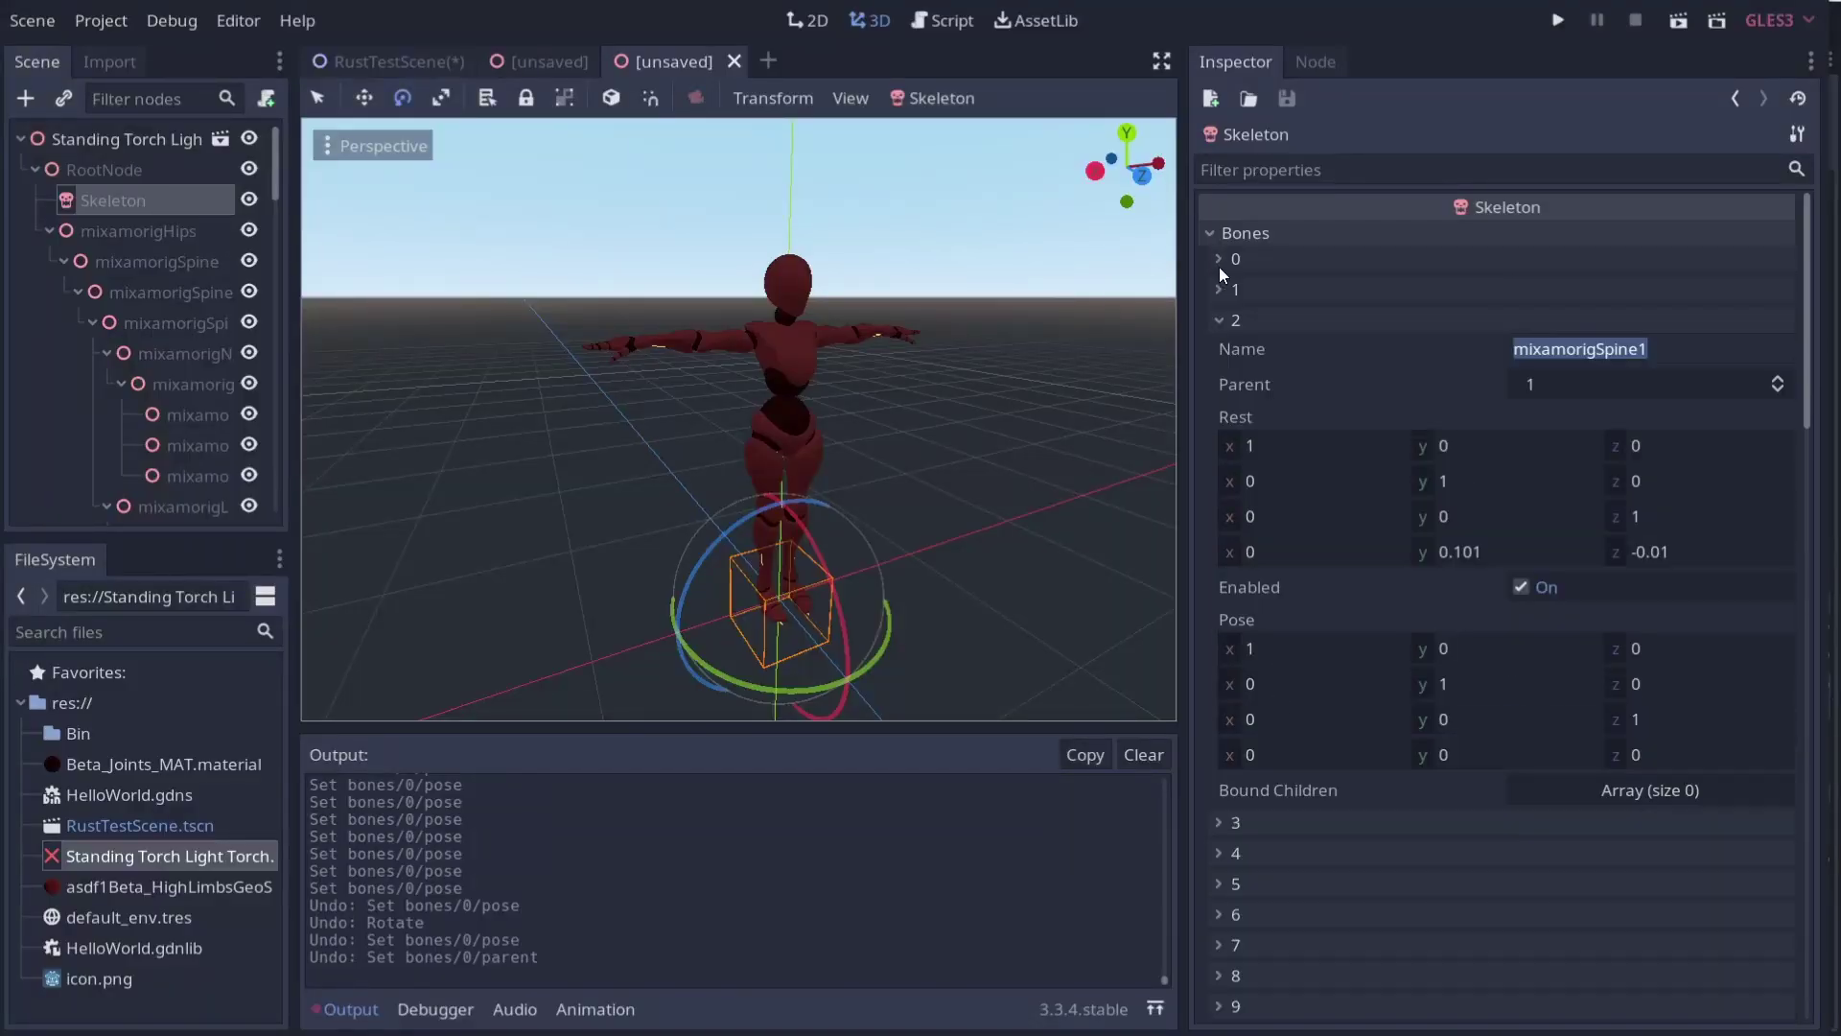
{"action": "left_click", "coordinate": [1222, 322]}
{"action": "scroll", "coordinate": [1326, 637], "scroll_direction": "down", "scroll_amount": 15}
{"action": "scroll", "coordinate": [1314, 938], "scroll_direction": "up", "scroll_amount": 5}
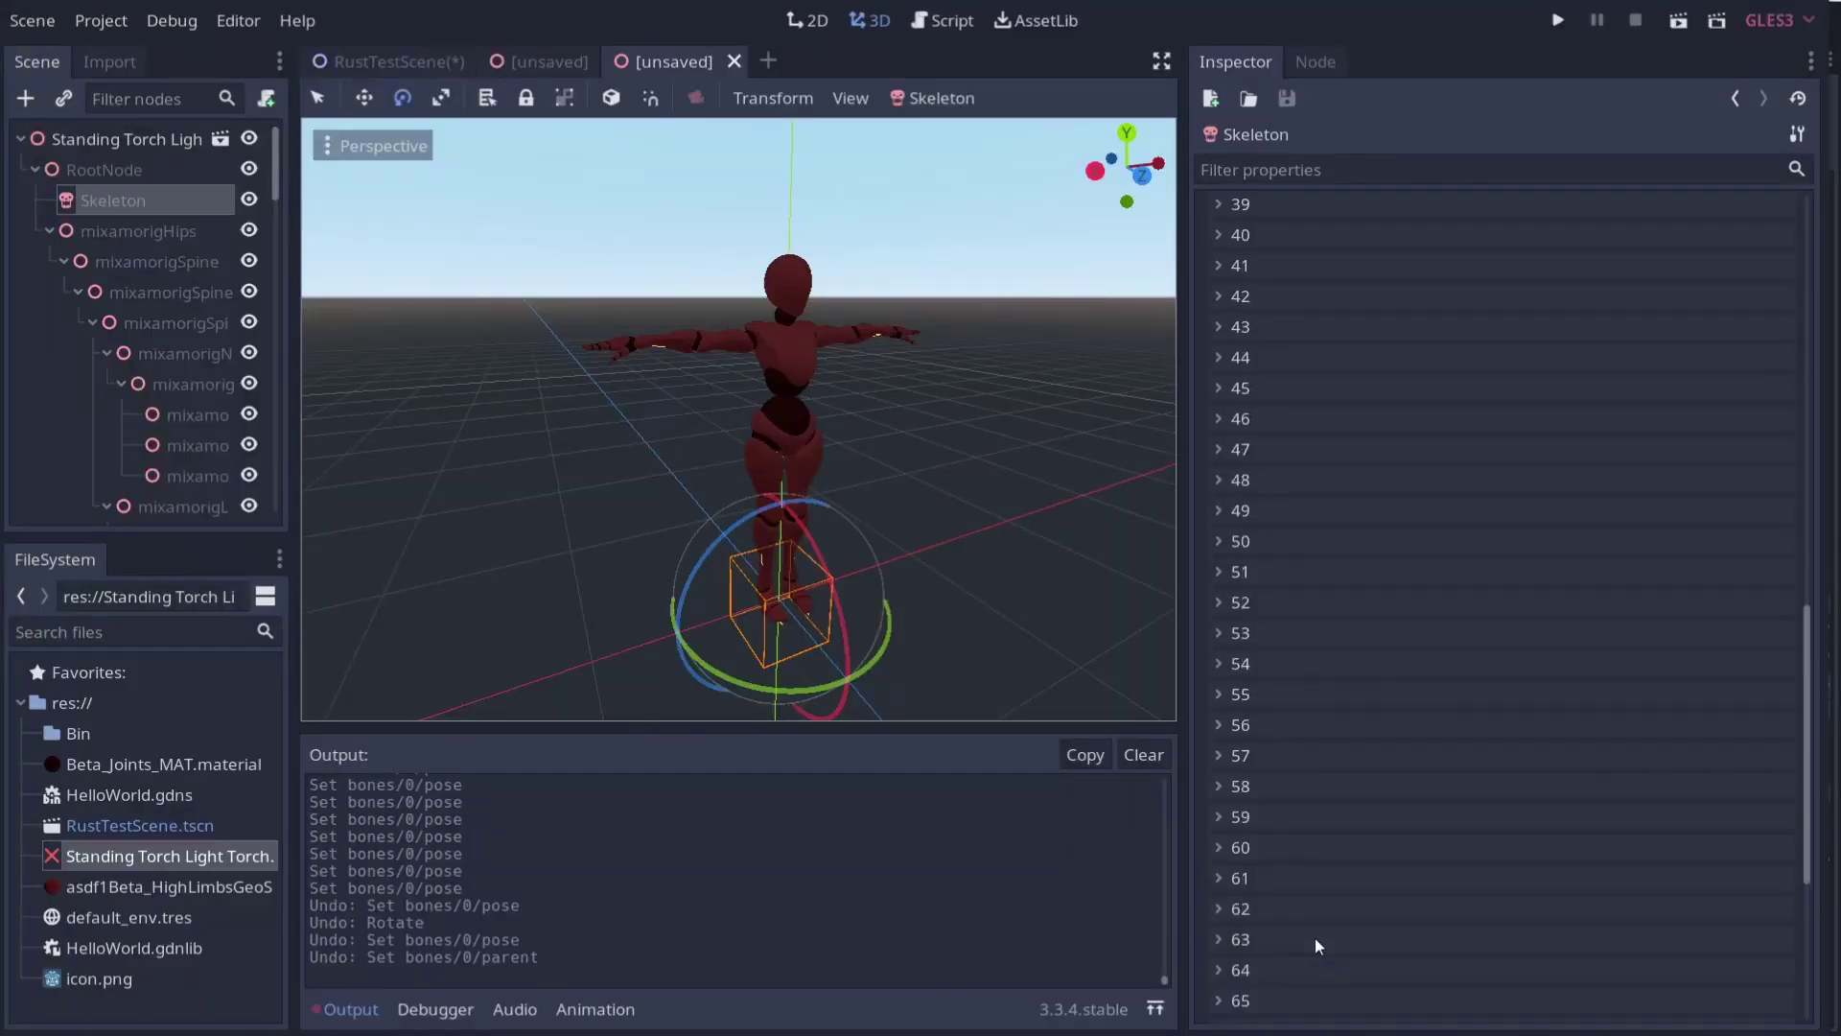
{"action": "scroll", "coordinate": [1314, 938], "scroll_direction": "up", "scroll_amount": 10}
{"action": "left_click", "coordinate": [1243, 347]}
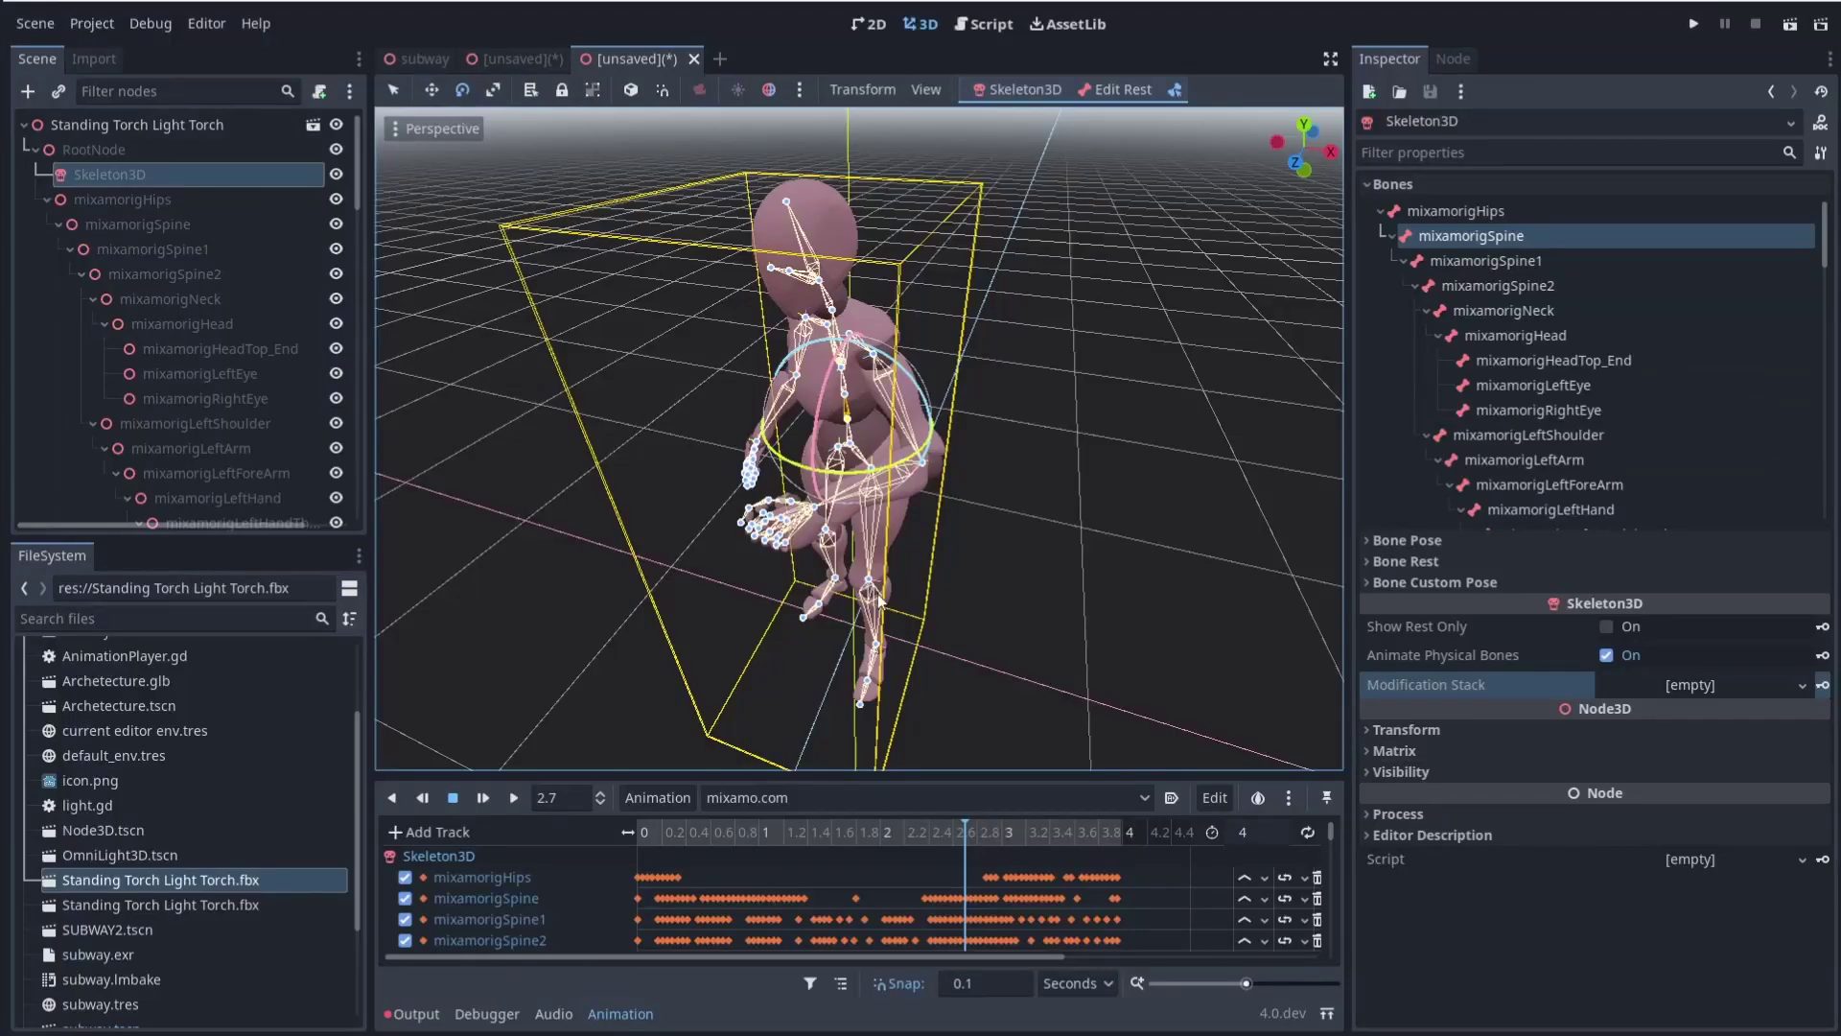
{"action": "middle_click_drag", "start_coordinate": [880, 599], "coordinate": [1328, 393]}
{"action": "scroll", "coordinate": [1328, 393], "scroll_direction": "up", "scroll_amount": 3}
Create an enabled SkeletonModificationStack3D with one LookAt modification in slot 0
{"action": "left_click", "coordinate": [1689, 687]}
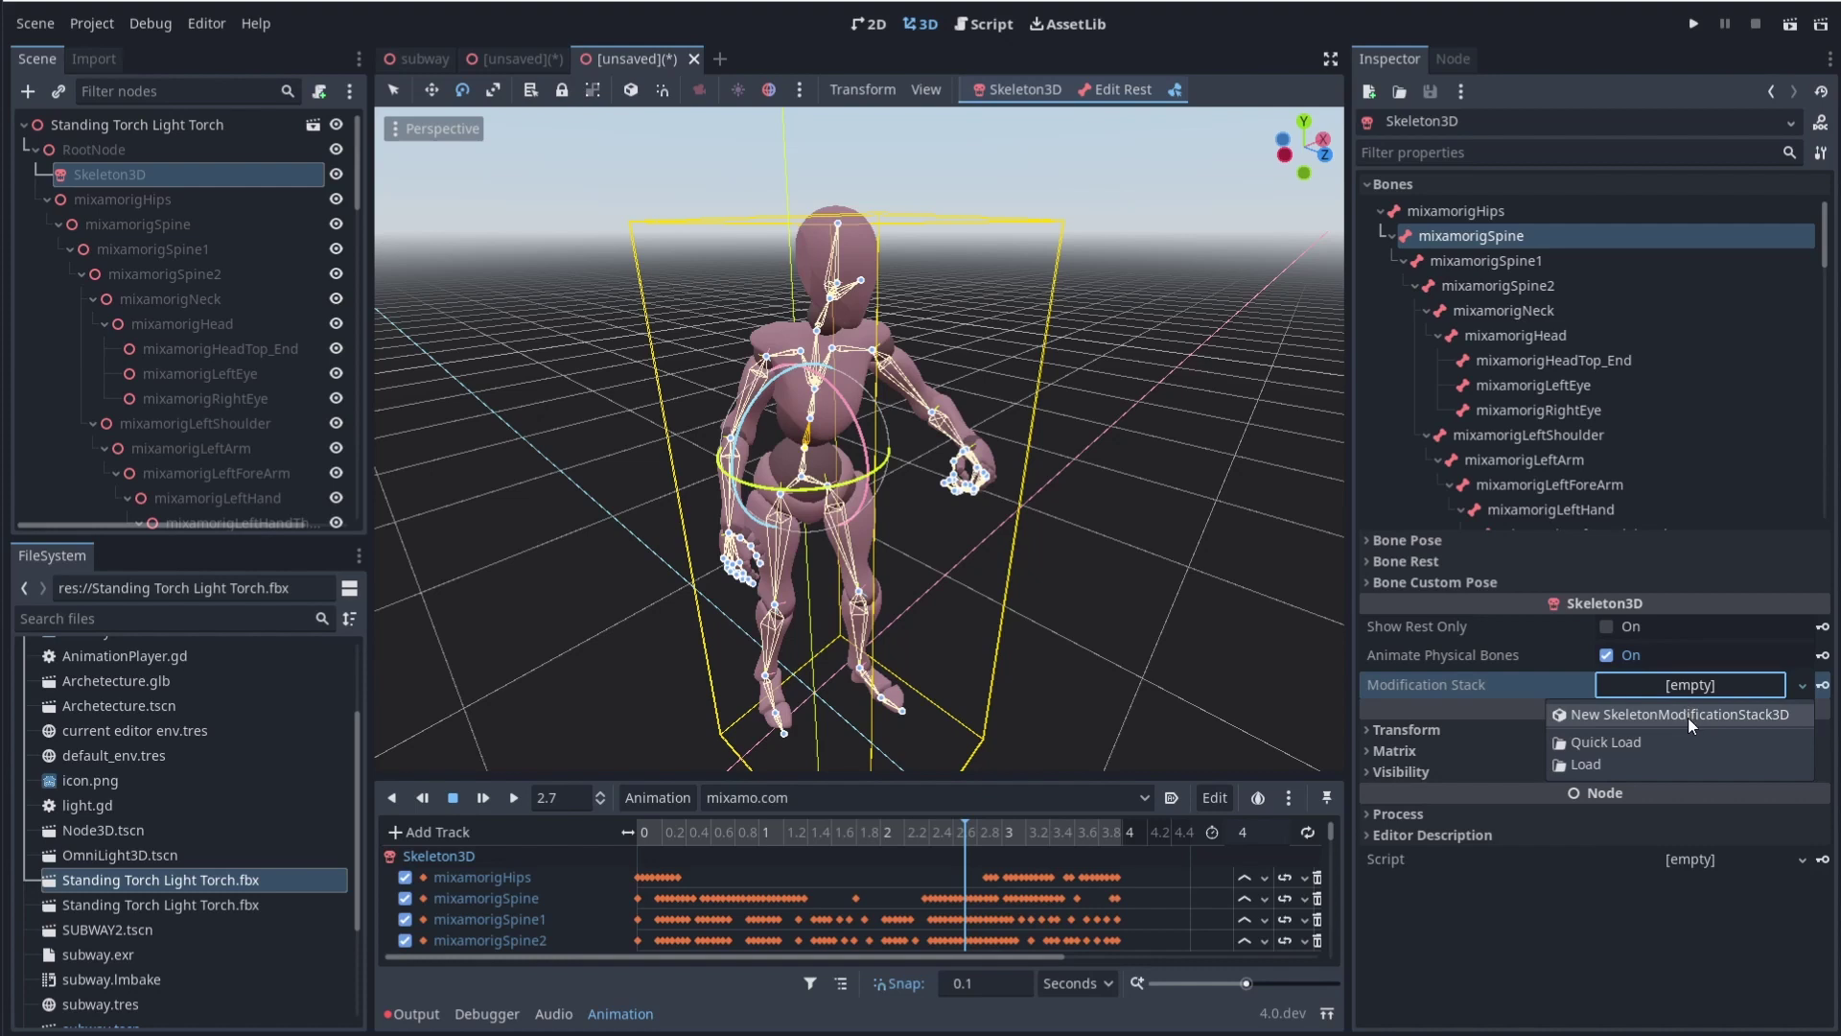
{"action": "left_click", "coordinate": [1688, 717]}
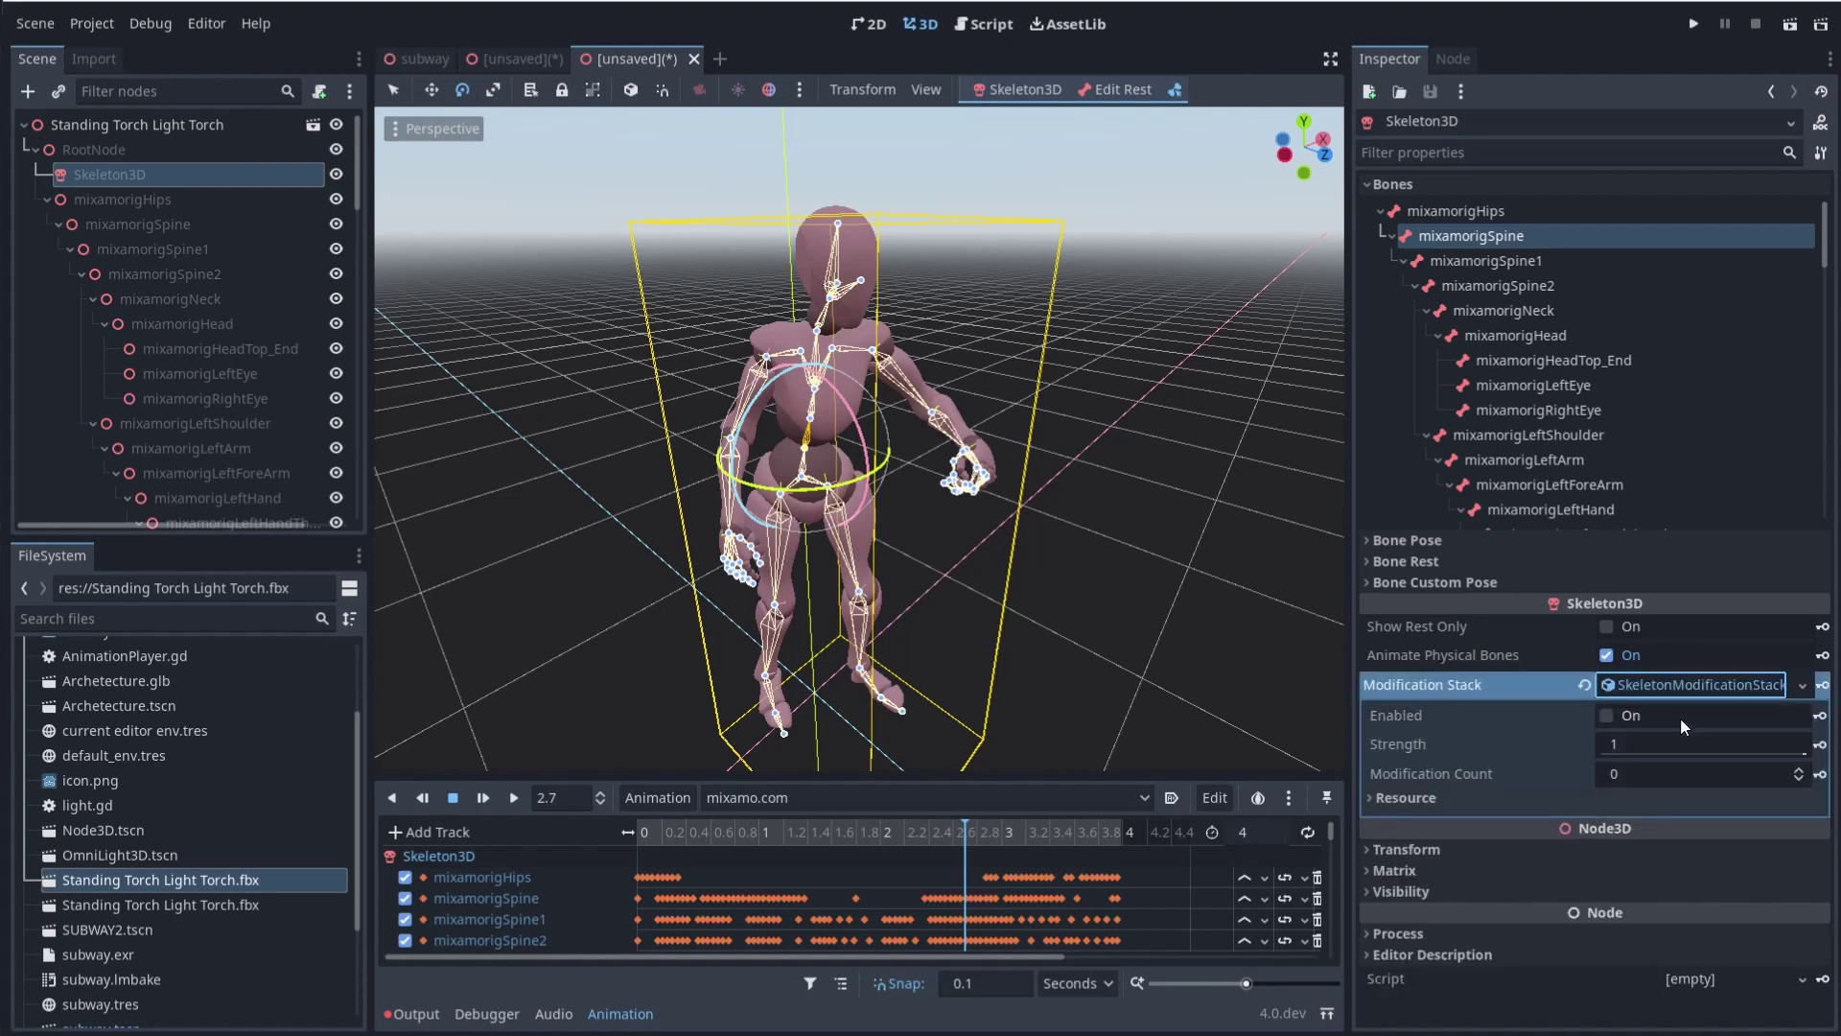
{"action": "left_click", "coordinate": [1604, 716]}
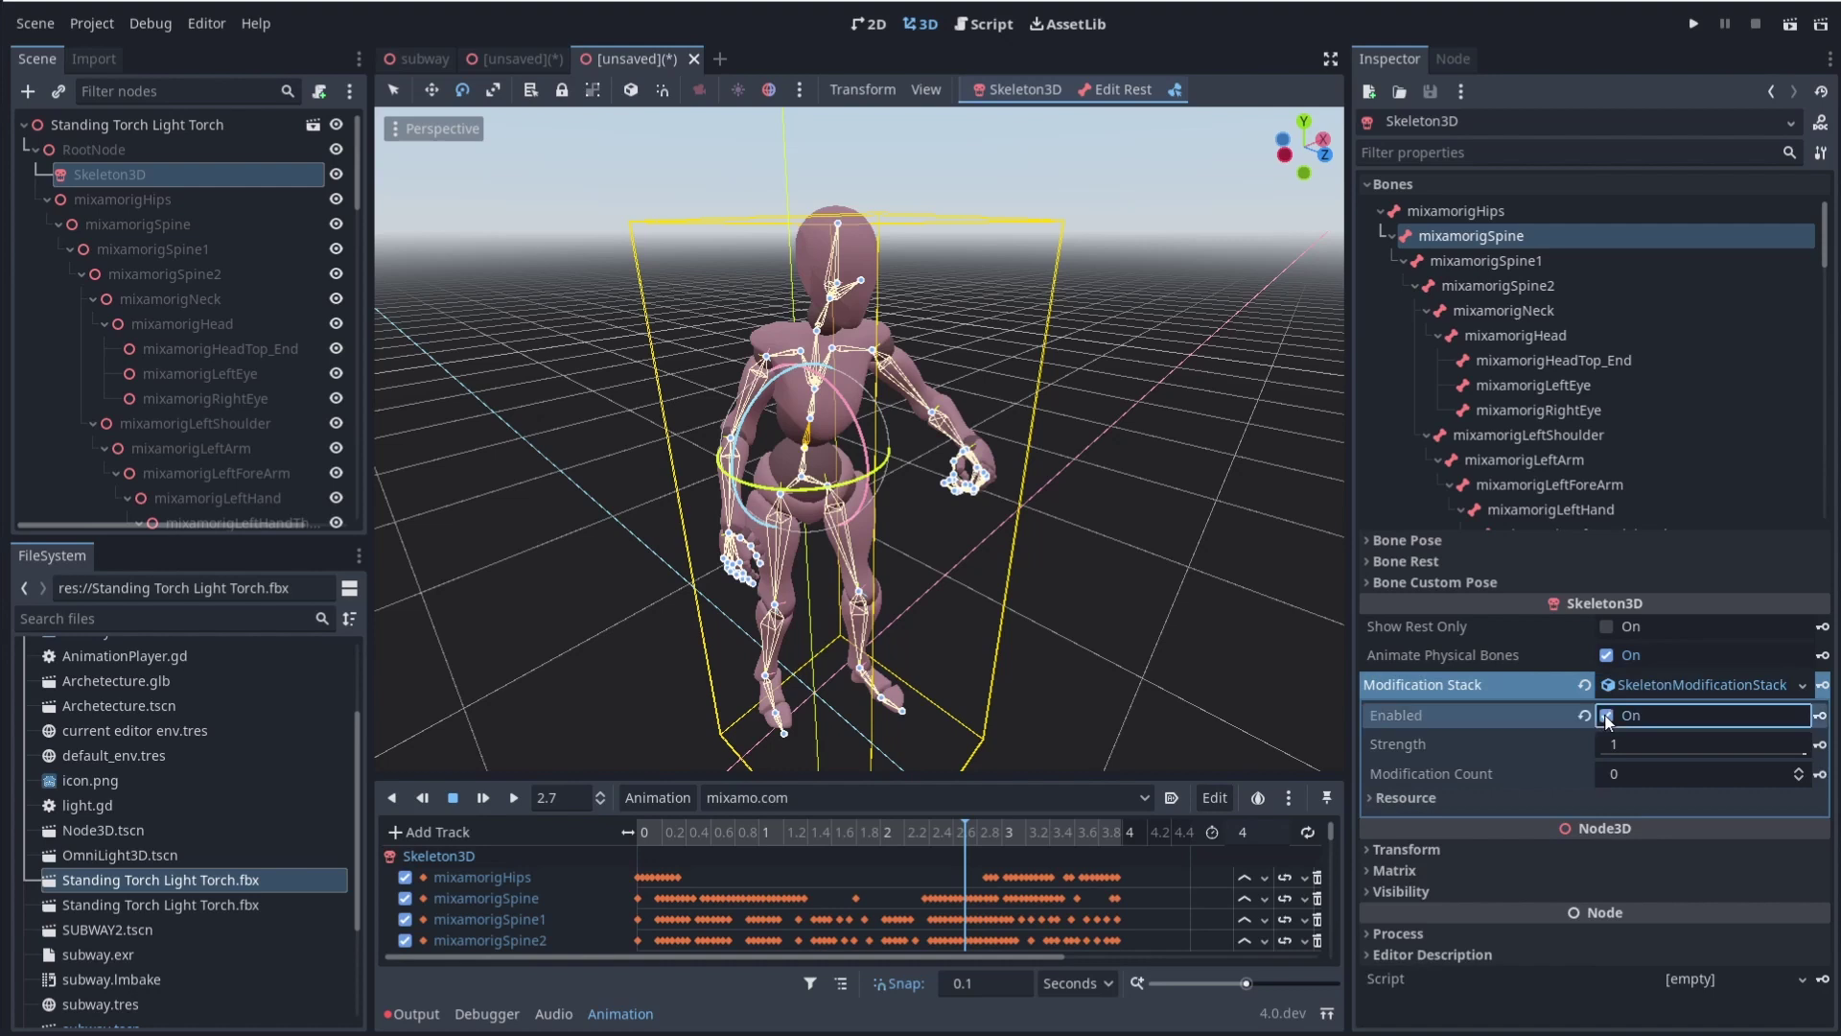
{"action": "left_click", "coordinate": [1799, 769]}
{"action": "left_click", "coordinate": [1459, 795]}
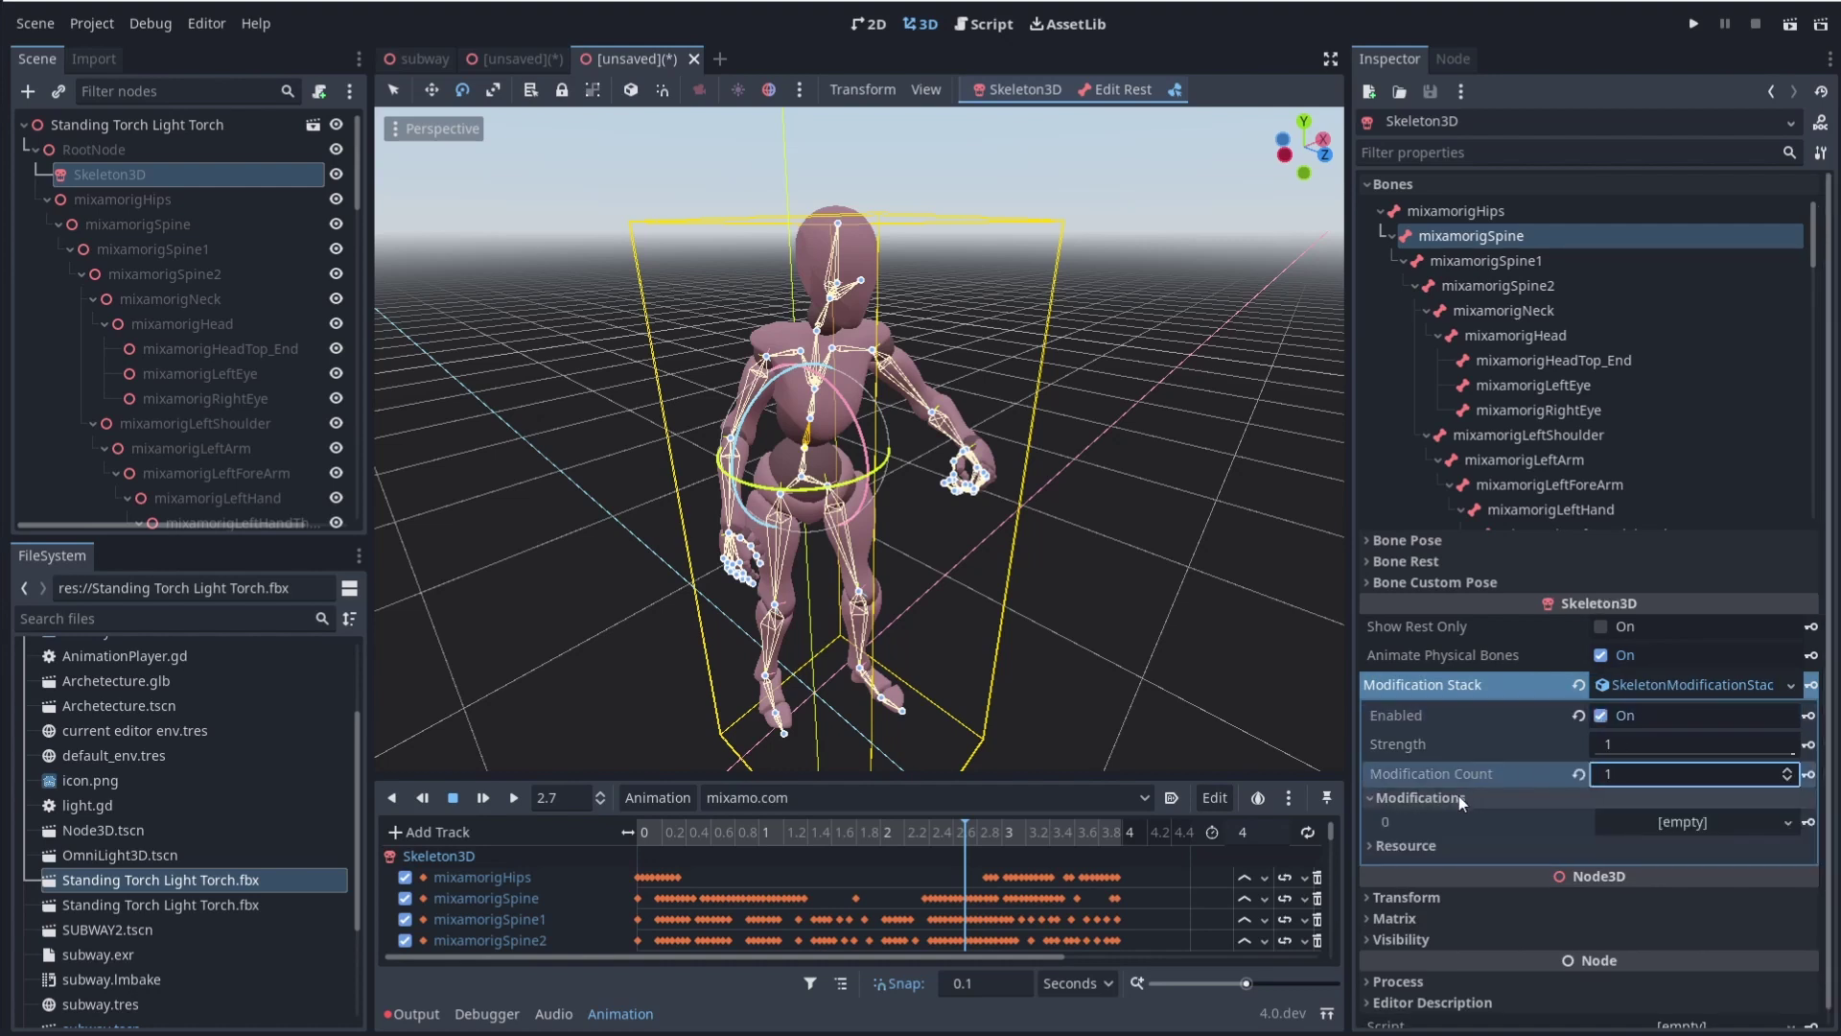
{"action": "left_click", "coordinate": [1696, 826]}
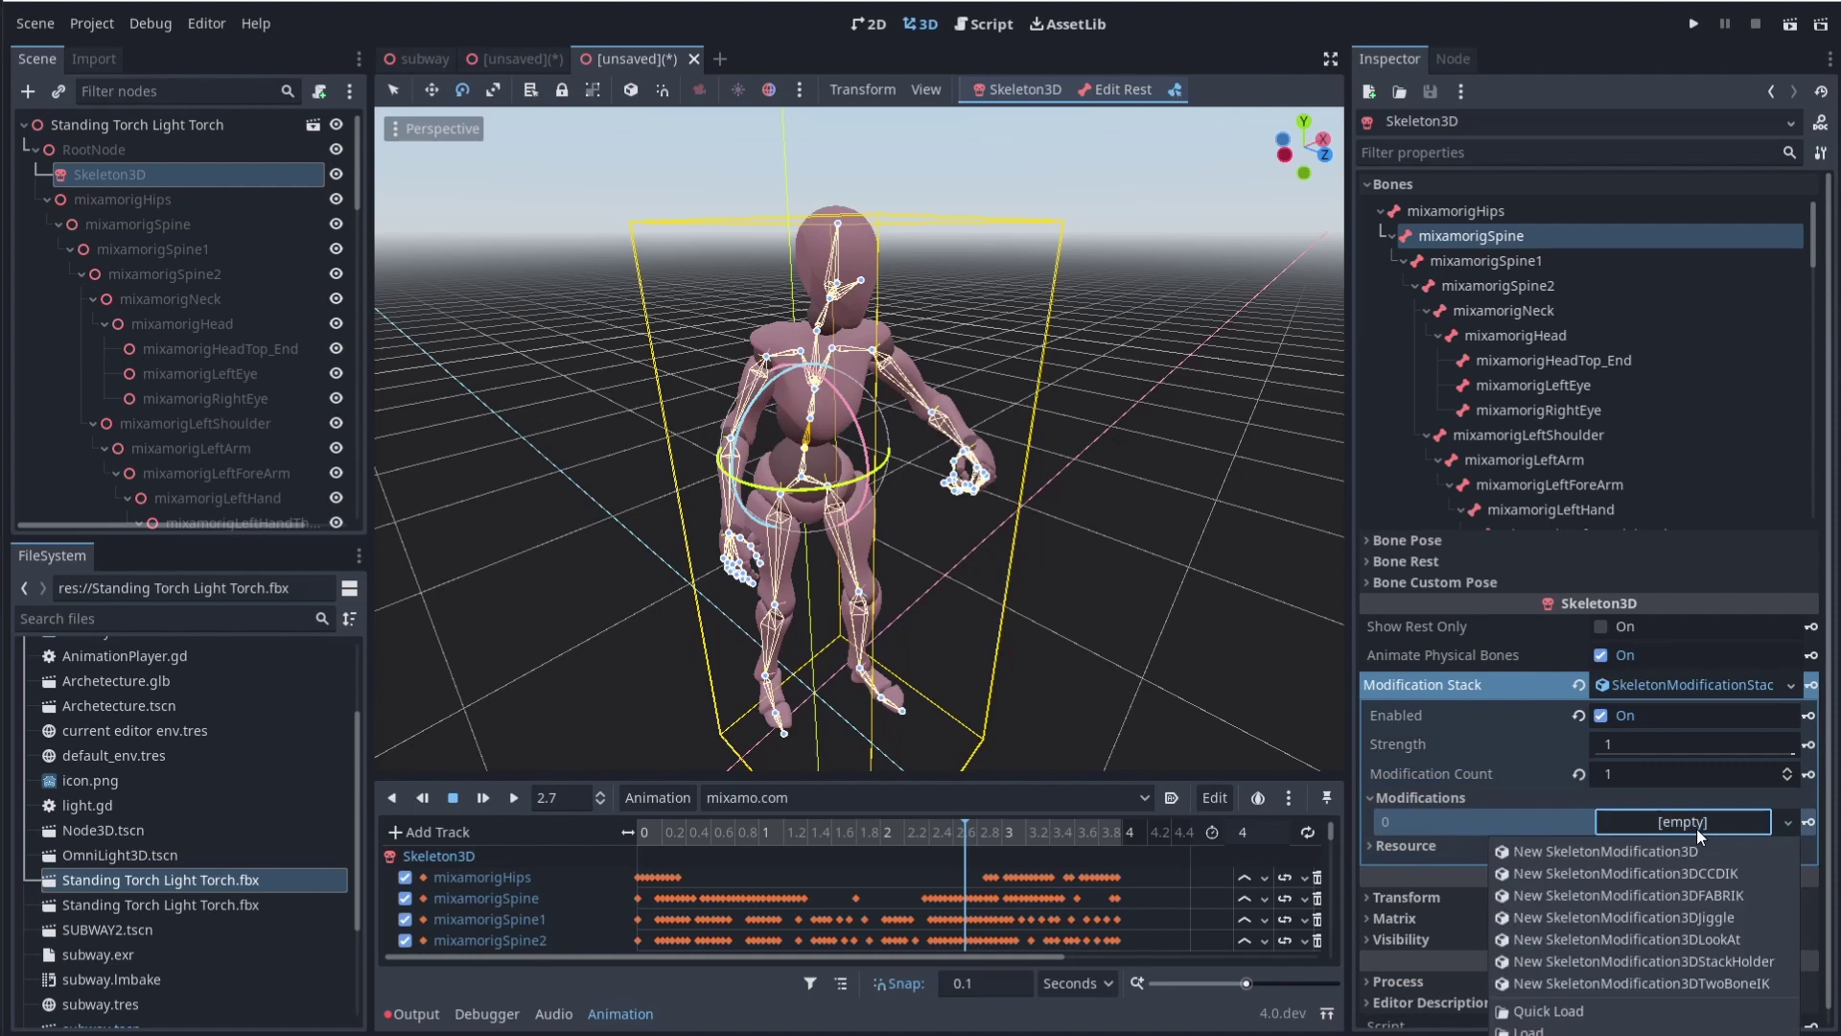
{"action": "left_click", "coordinate": [1713, 939]}
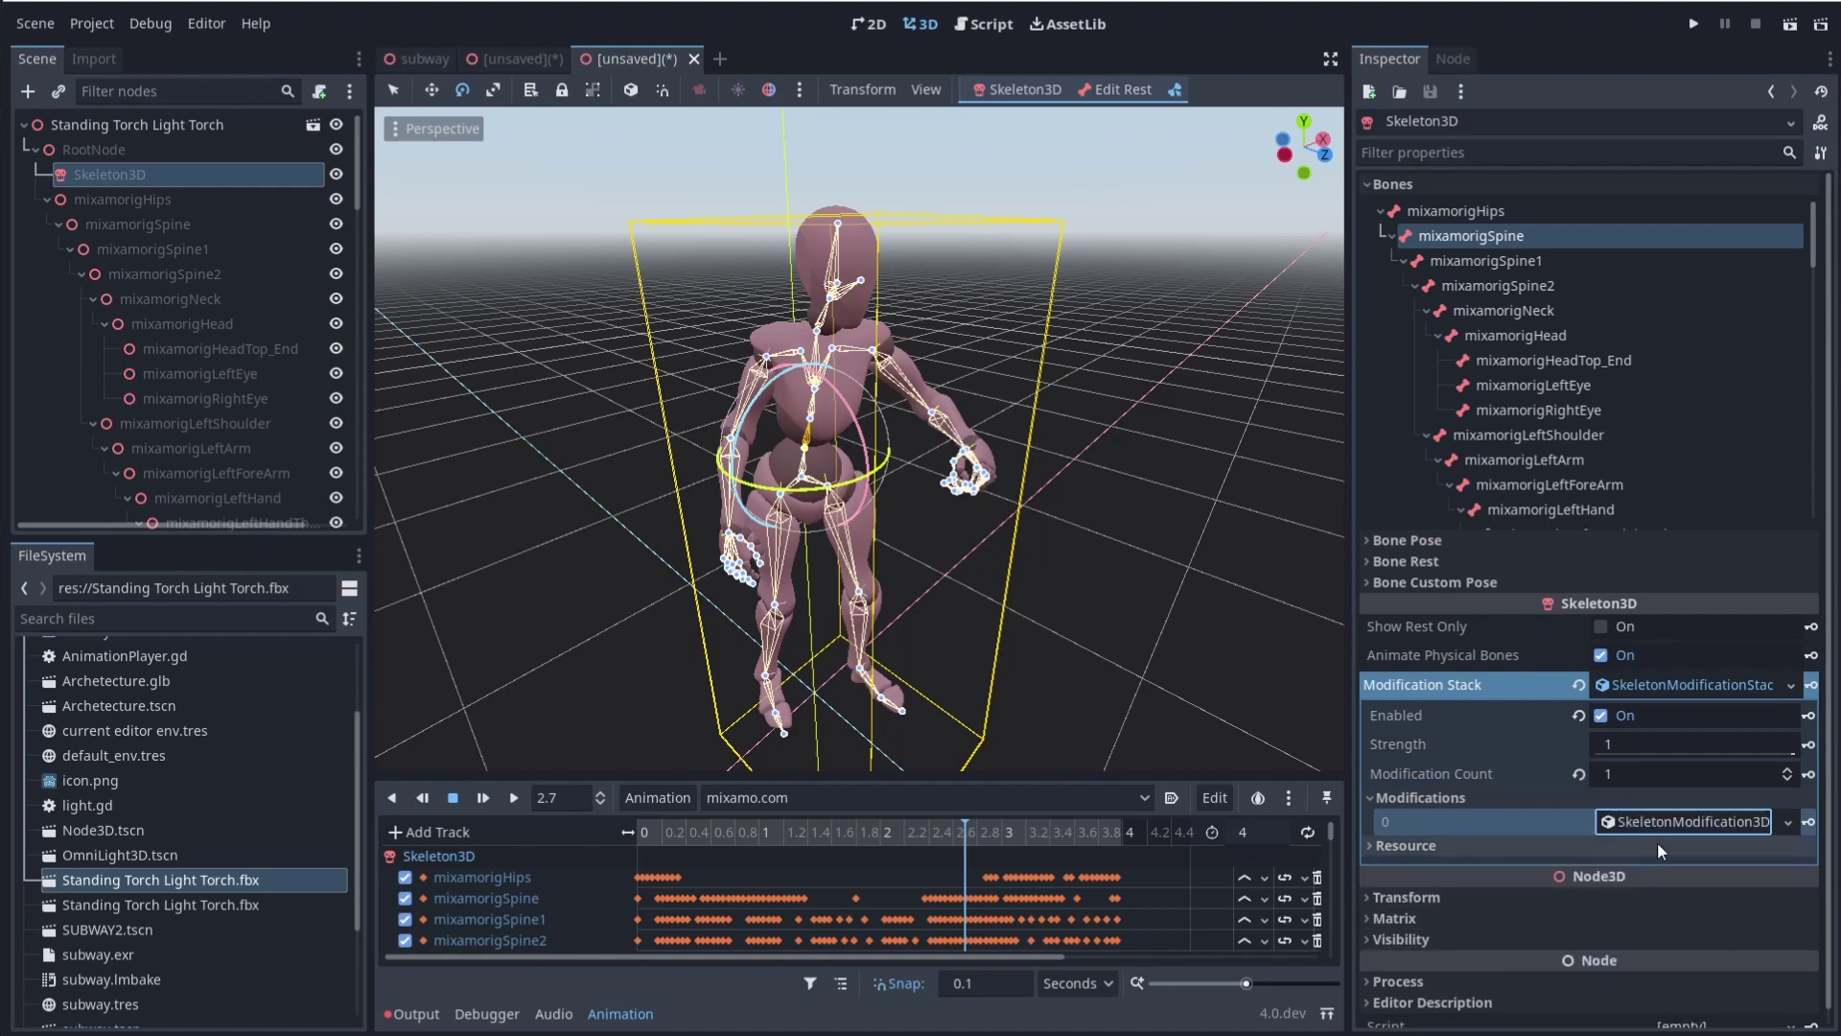
Set the LookAt modification's Bone Index to 5, mixamorigHead
{"action": "left_click", "coordinate": [1715, 827]}
{"action": "scroll", "coordinate": [1660, 796], "scroll_direction": "down", "scroll_amount": 3}
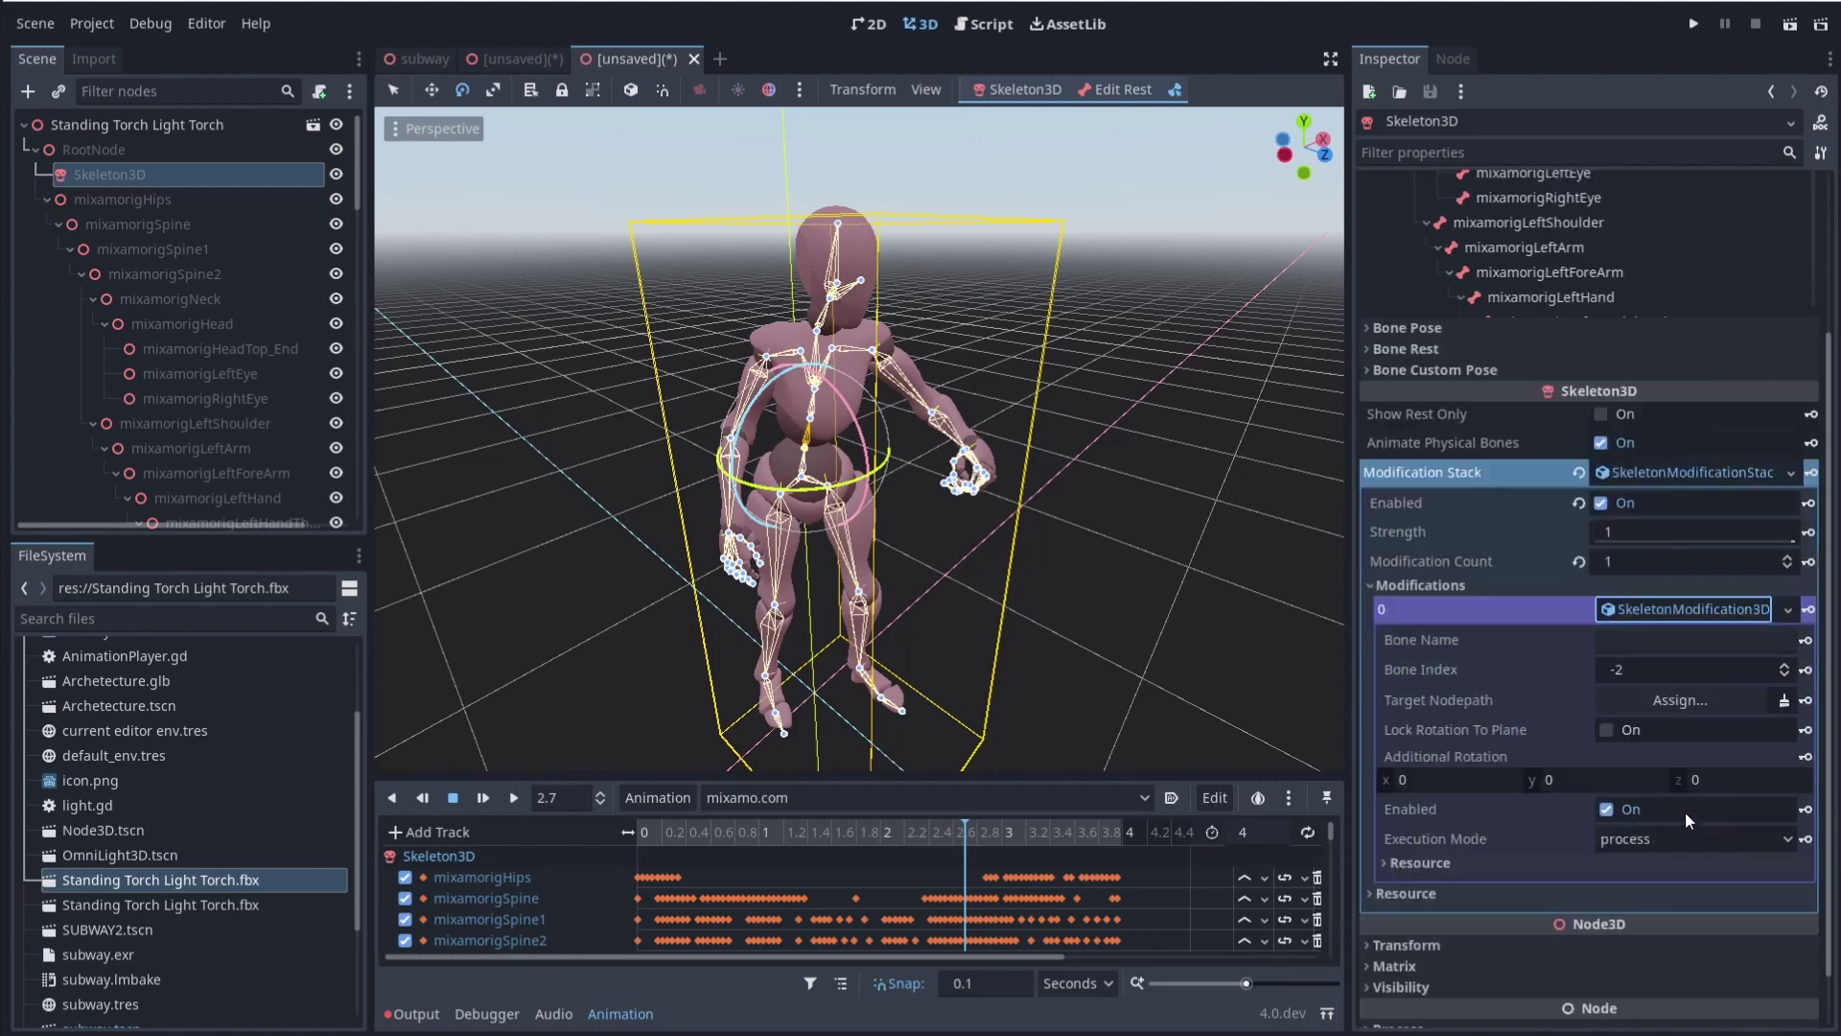
{"action": "left_click", "coordinate": [1789, 669]}
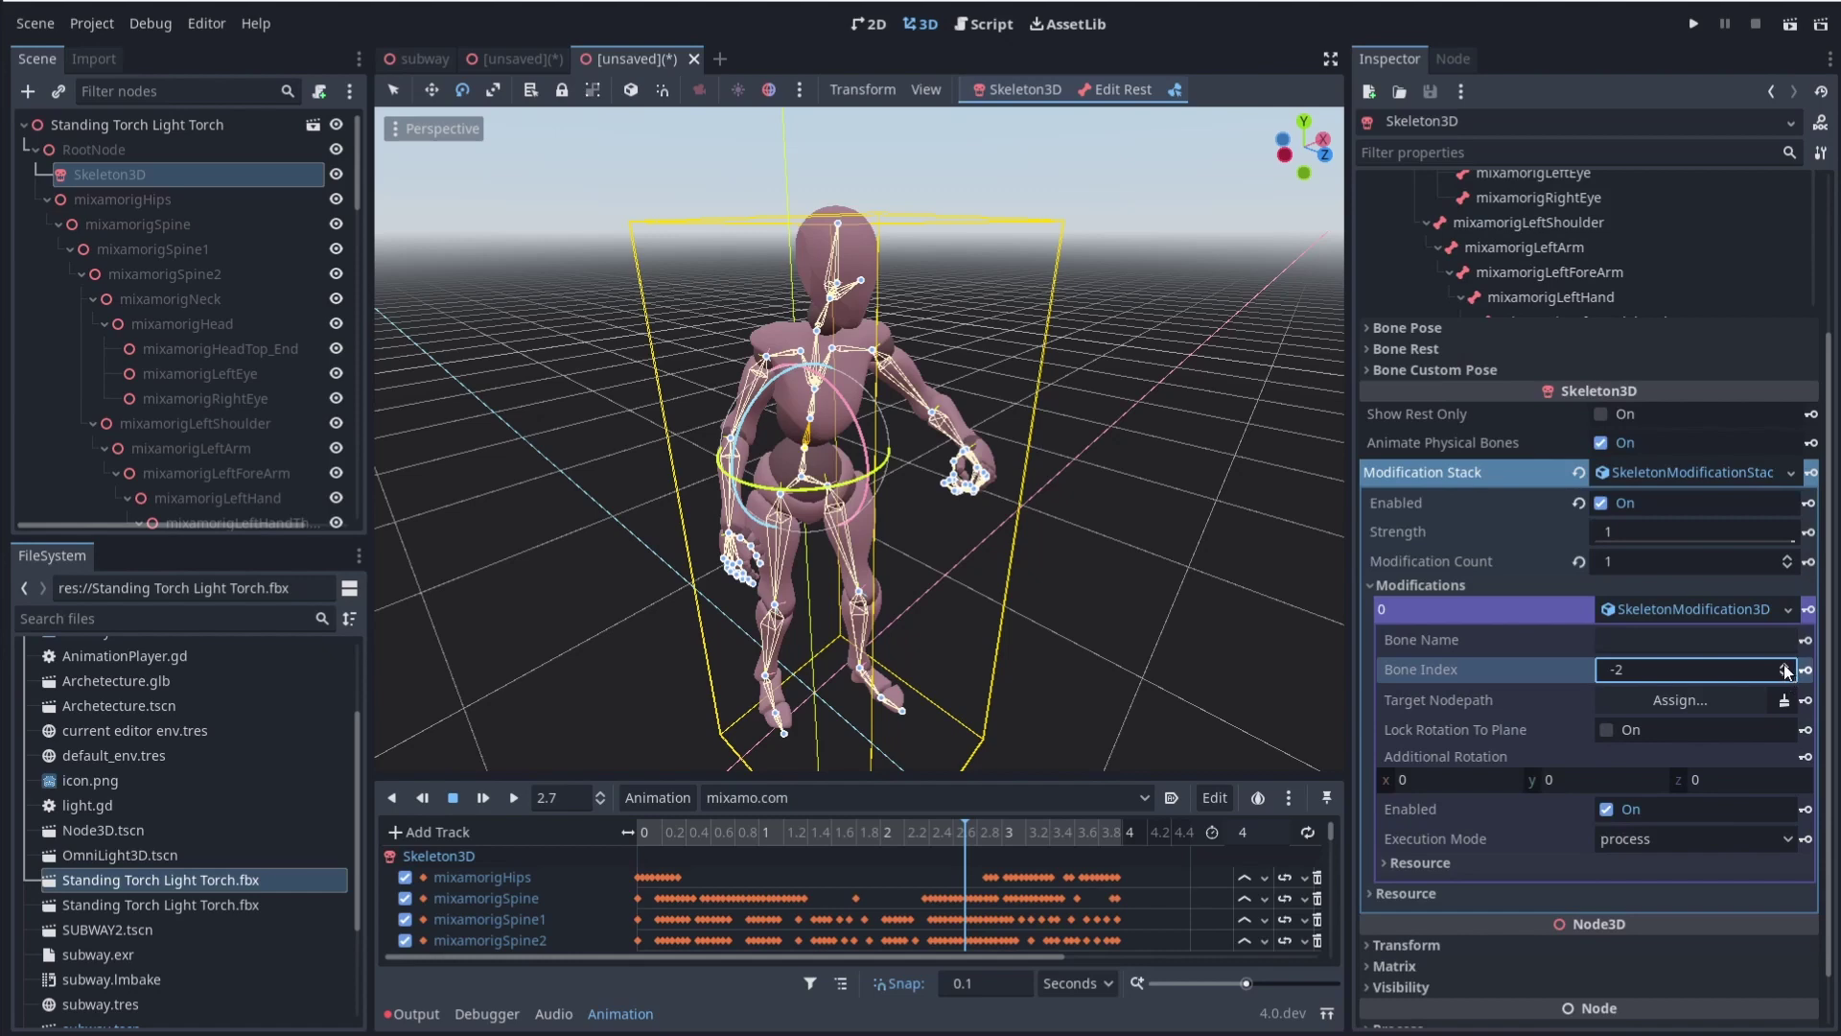
{"action": "left_click", "coordinate": [1763, 674]}
{"action": "left_click_drag", "start_coordinate": [0, 110], "coordinate": [0, 116]}
{"action": "left_click", "coordinate": [1643, 669]}
{"action": "left_click_drag", "start_coordinate": [1643, 670], "coordinate": [1587, 675]}
{"action": "type", "text": "1"}
{"action": "key", "text": "Return"}
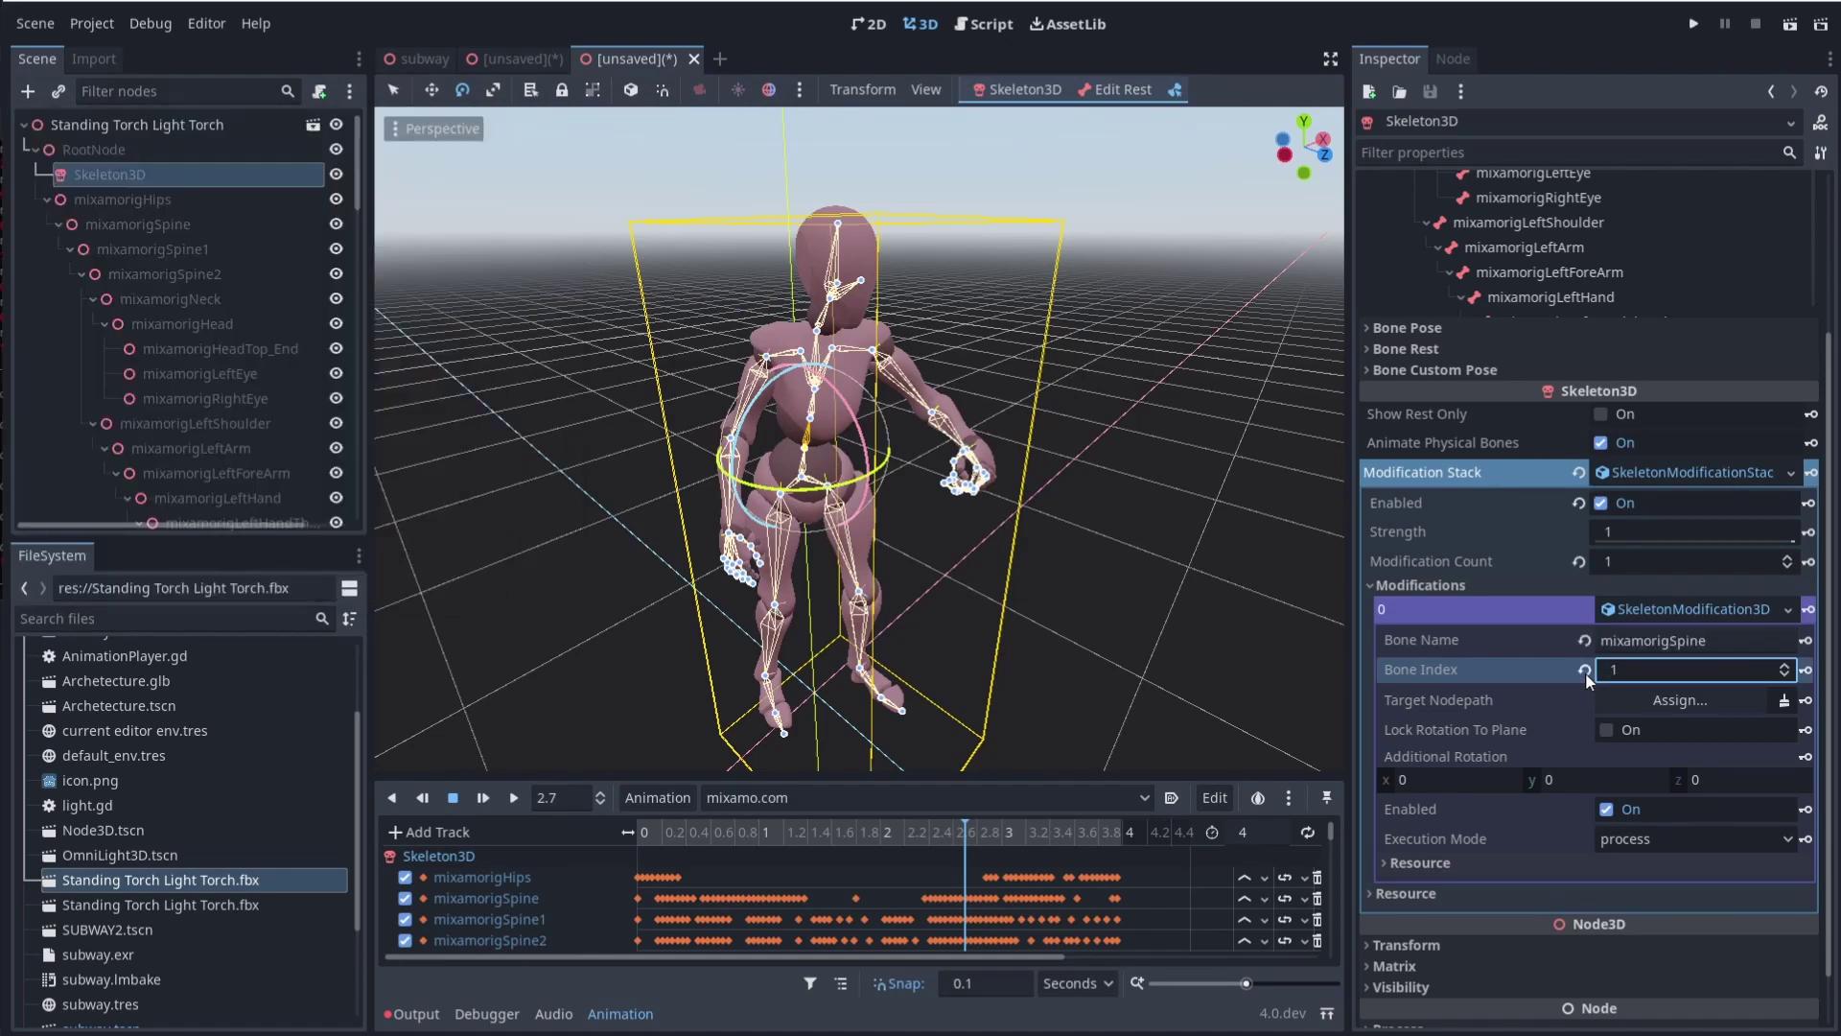
{"action": "left_click", "coordinate": [1784, 668]}
{"action": "left_click", "coordinate": [1784, 668]}
{"action": "left_click", "coordinate": [1783, 667]}
Add a new Node3D child, Node3D2, to the scene root
{"action": "right_click", "coordinate": [144, 125]}
{"action": "left_click", "coordinate": [223, 138]}
{"action": "key", "text": "Return"}
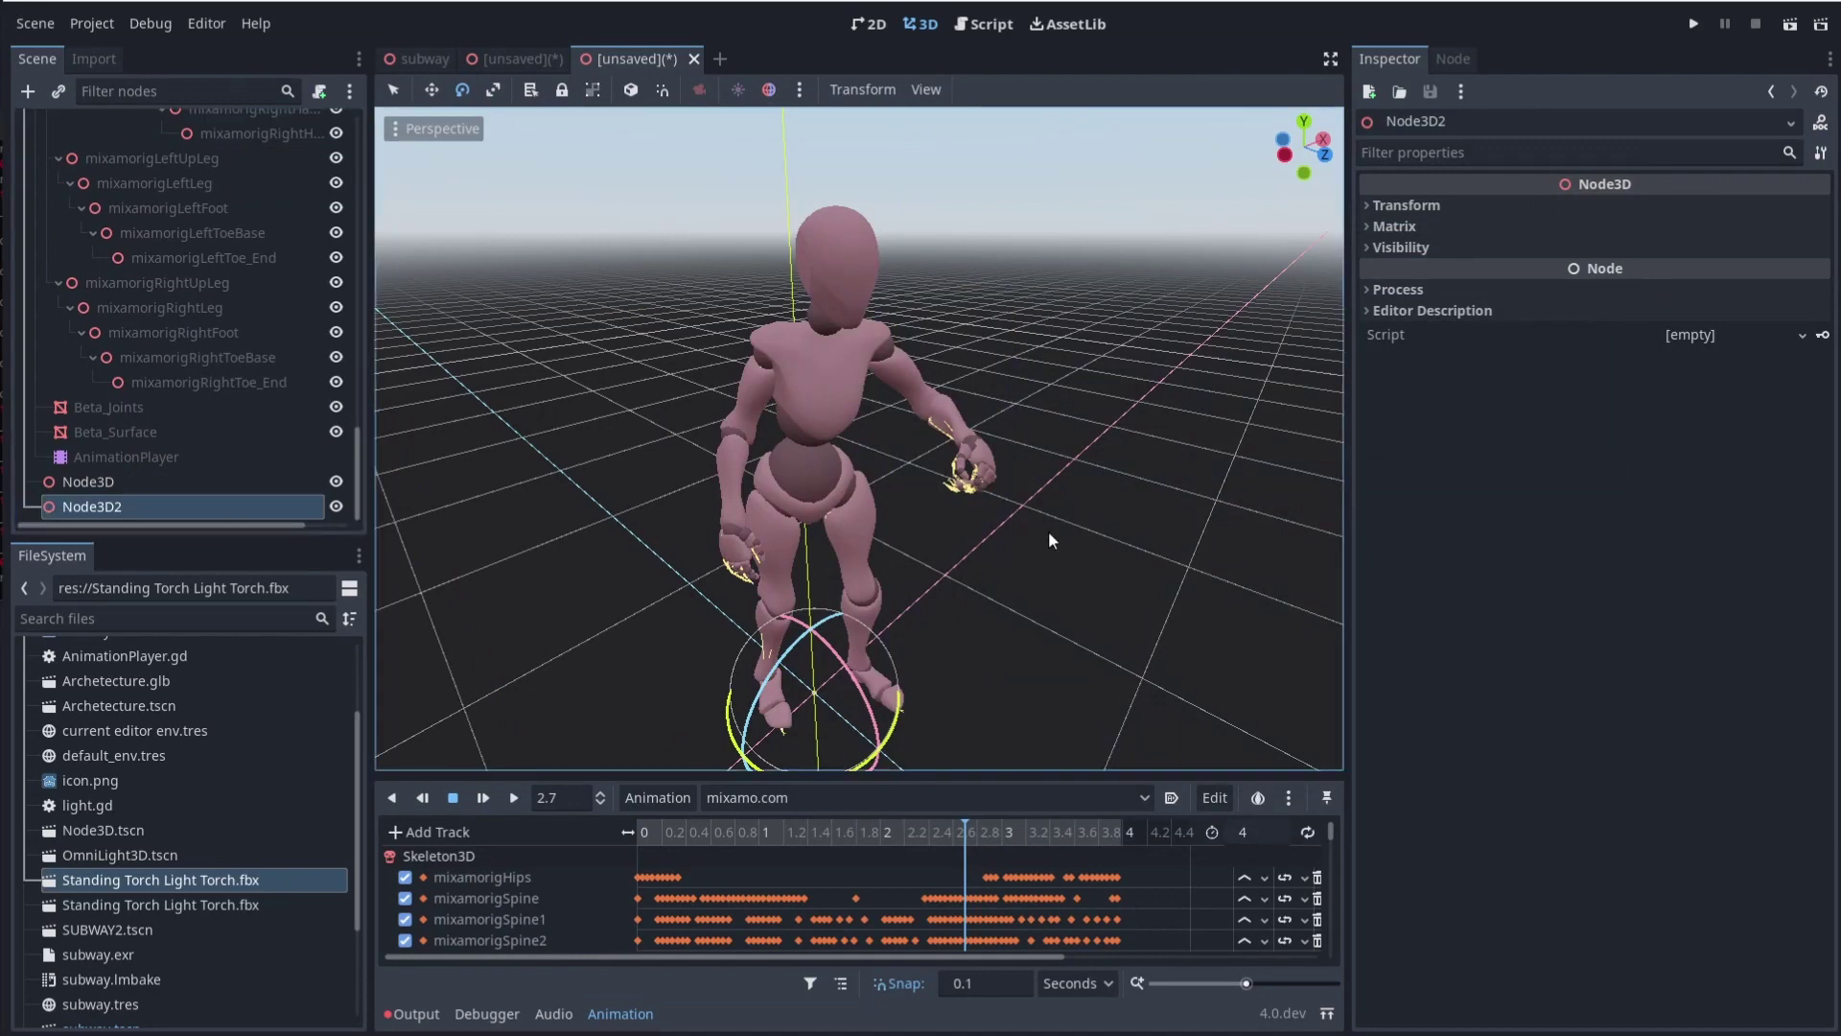
Delete the old Node3D and reselect Skeleton3D
{"action": "left_click", "coordinate": [116, 485]}
{"action": "key", "text": "Delete"}
{"action": "key", "text": "Return"}
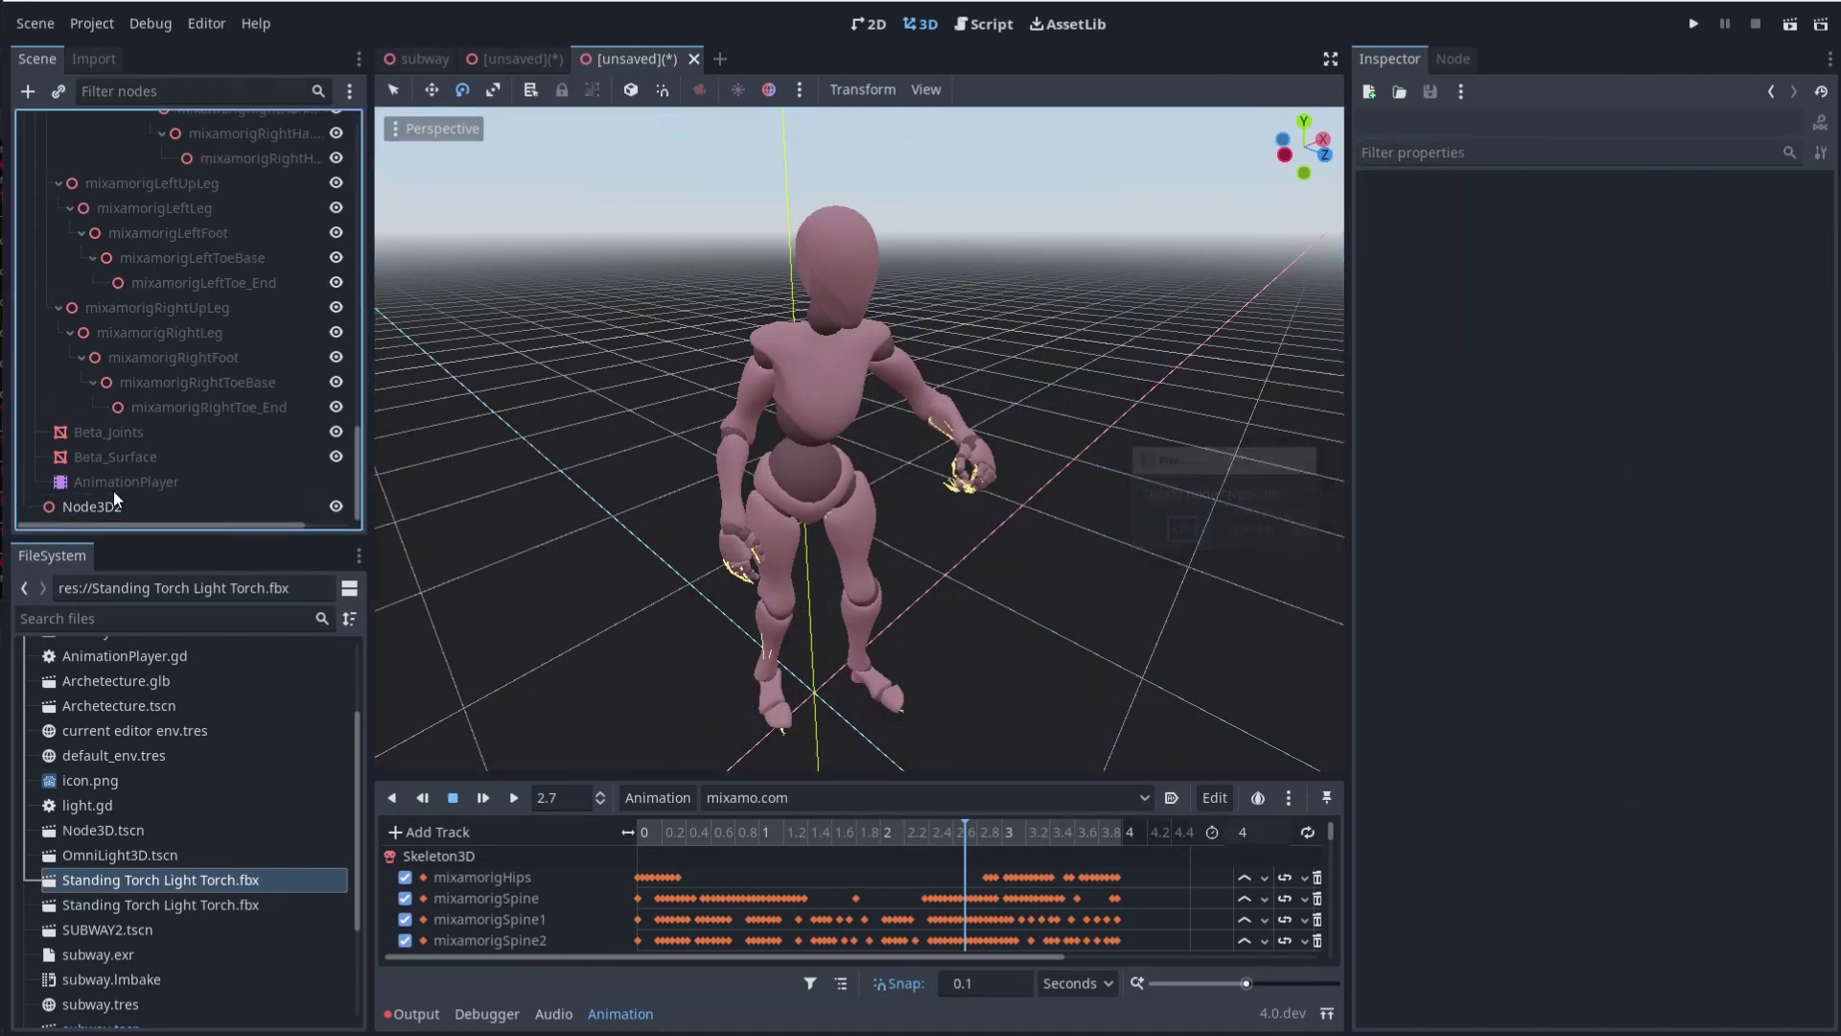
{"action": "left_click", "coordinate": [113, 499]}
{"action": "scroll", "coordinate": [249, 278], "scroll_direction": "up", "scroll_amount": 5}
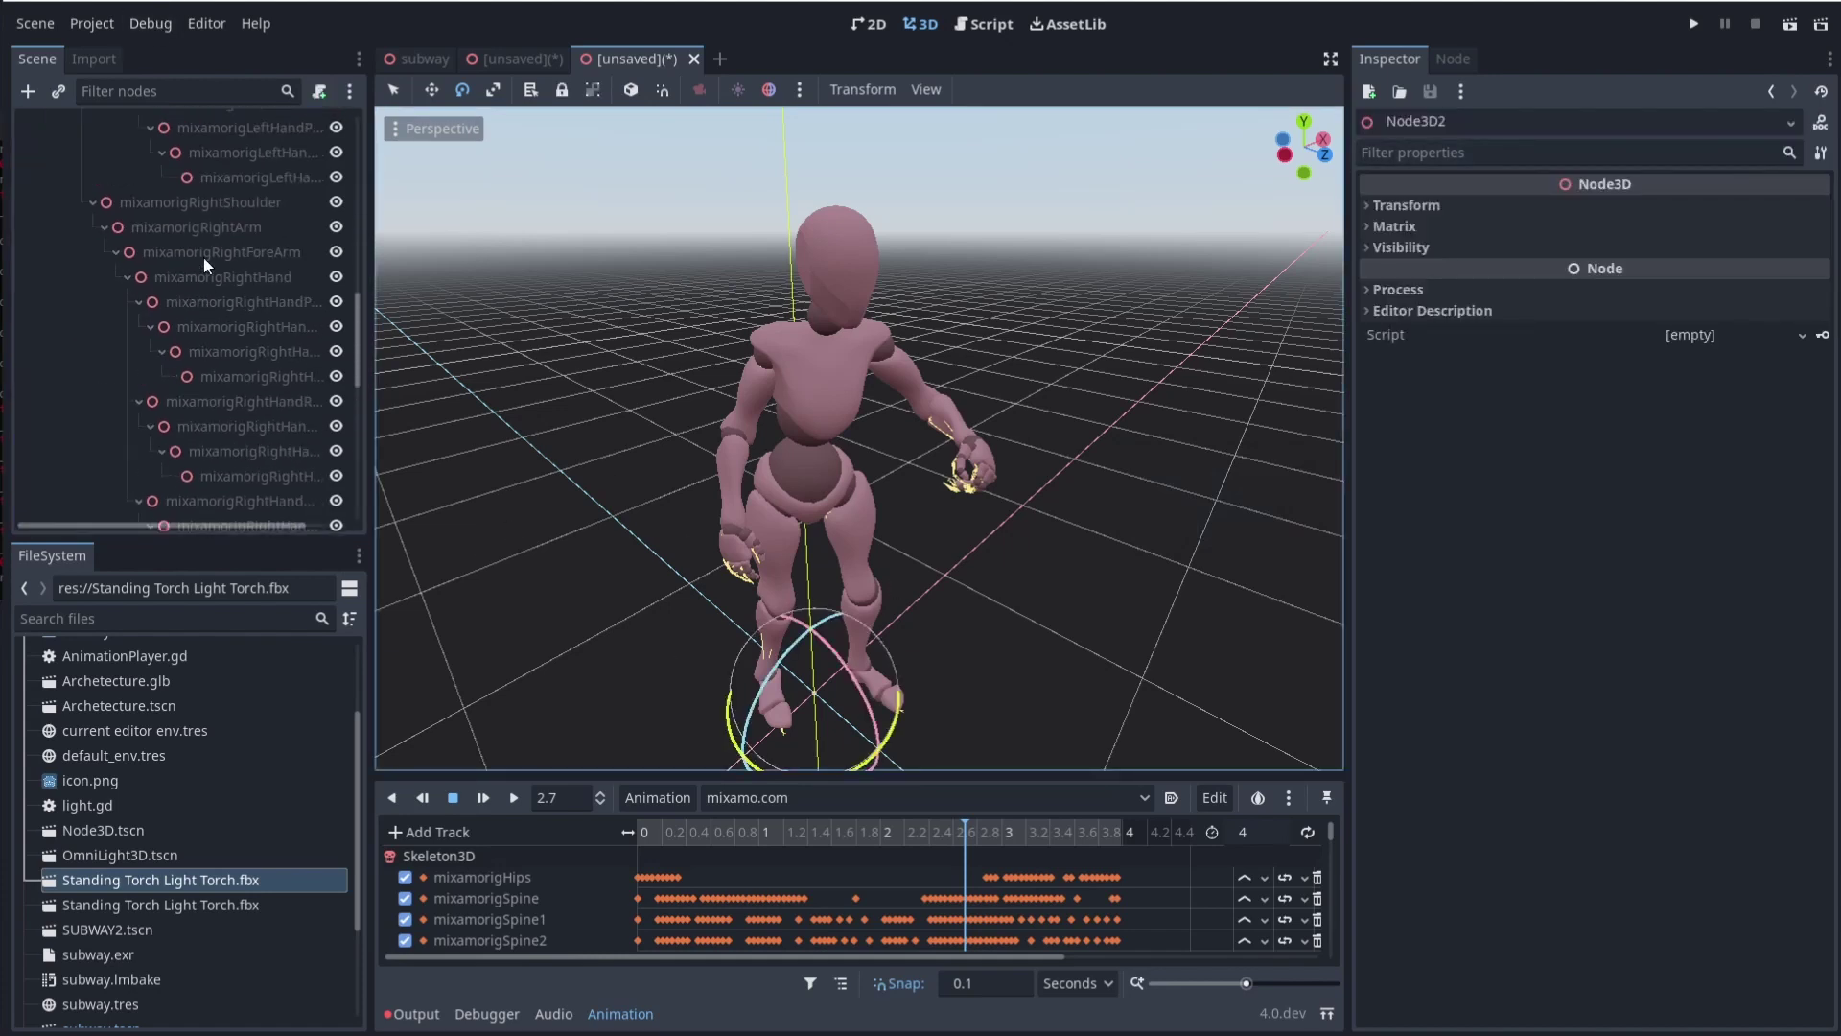
{"action": "scroll", "coordinate": [202, 256], "scroll_direction": "up", "scroll_amount": 10}
{"action": "left_click", "coordinate": [125, 174]}
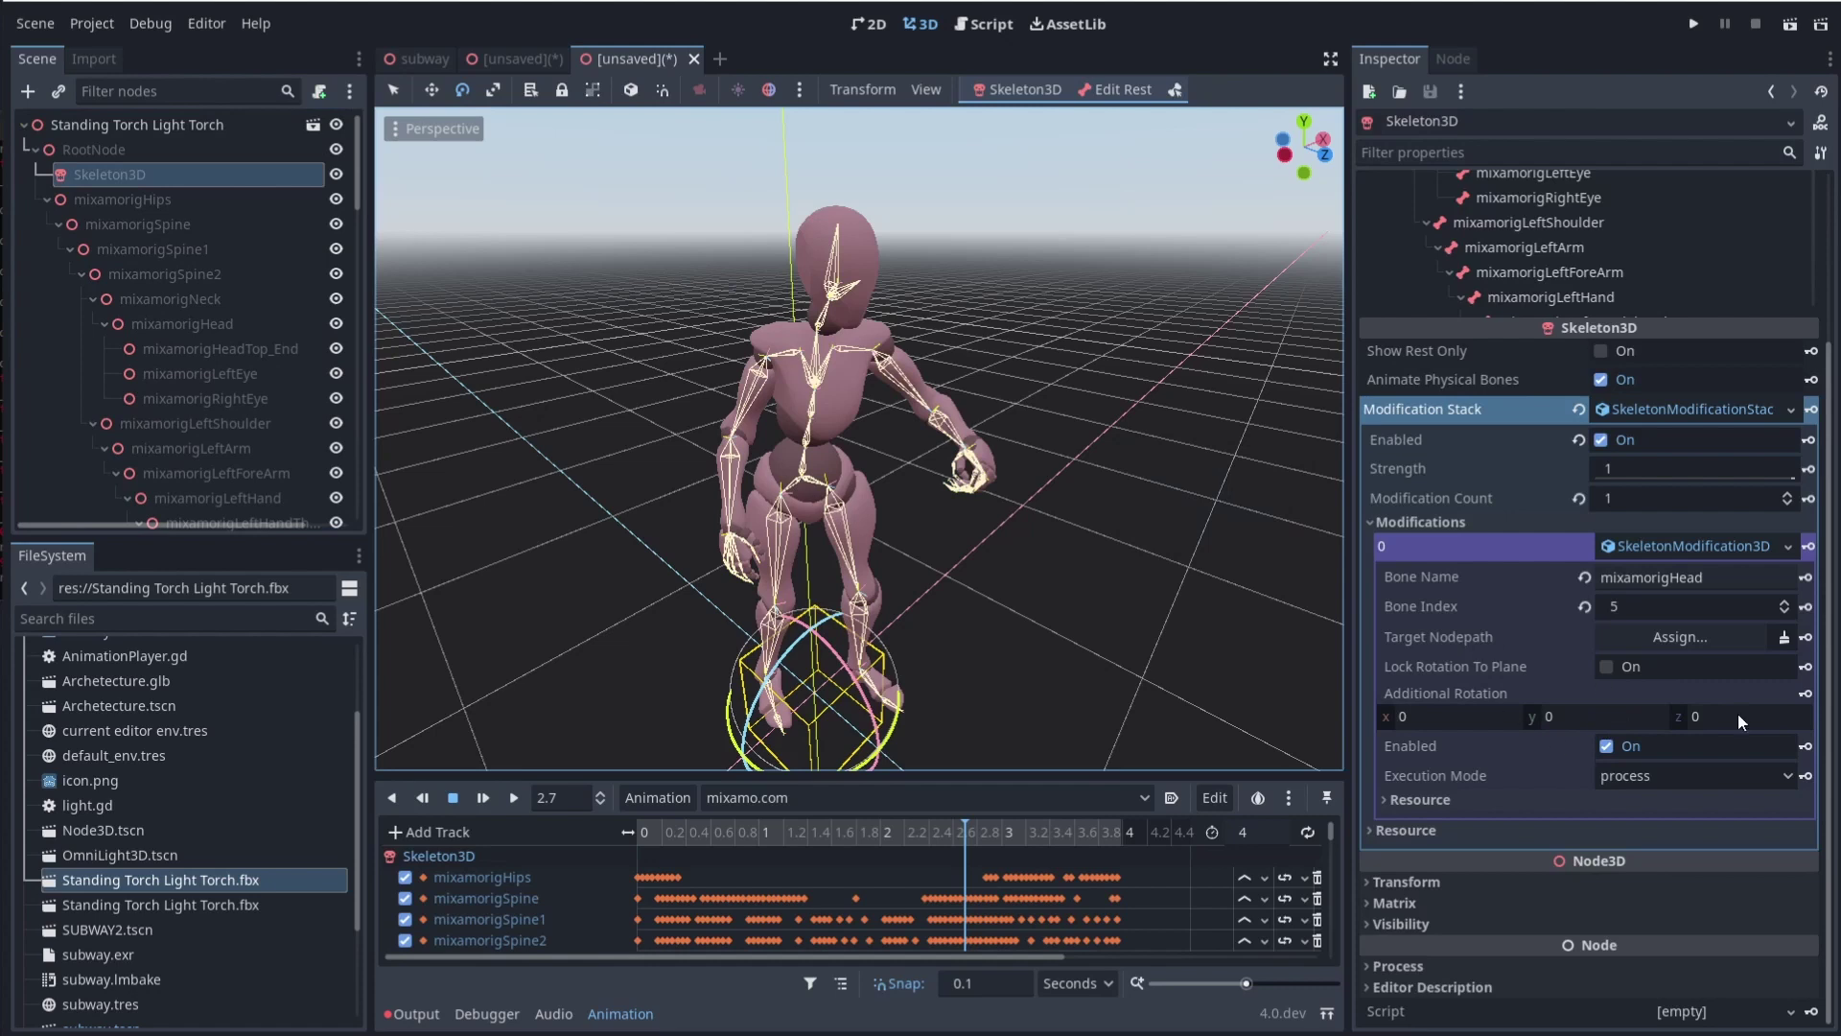
Set the LookAt Target Nodepath to Node3D2
{"action": "left_click", "coordinate": [1663, 637]}
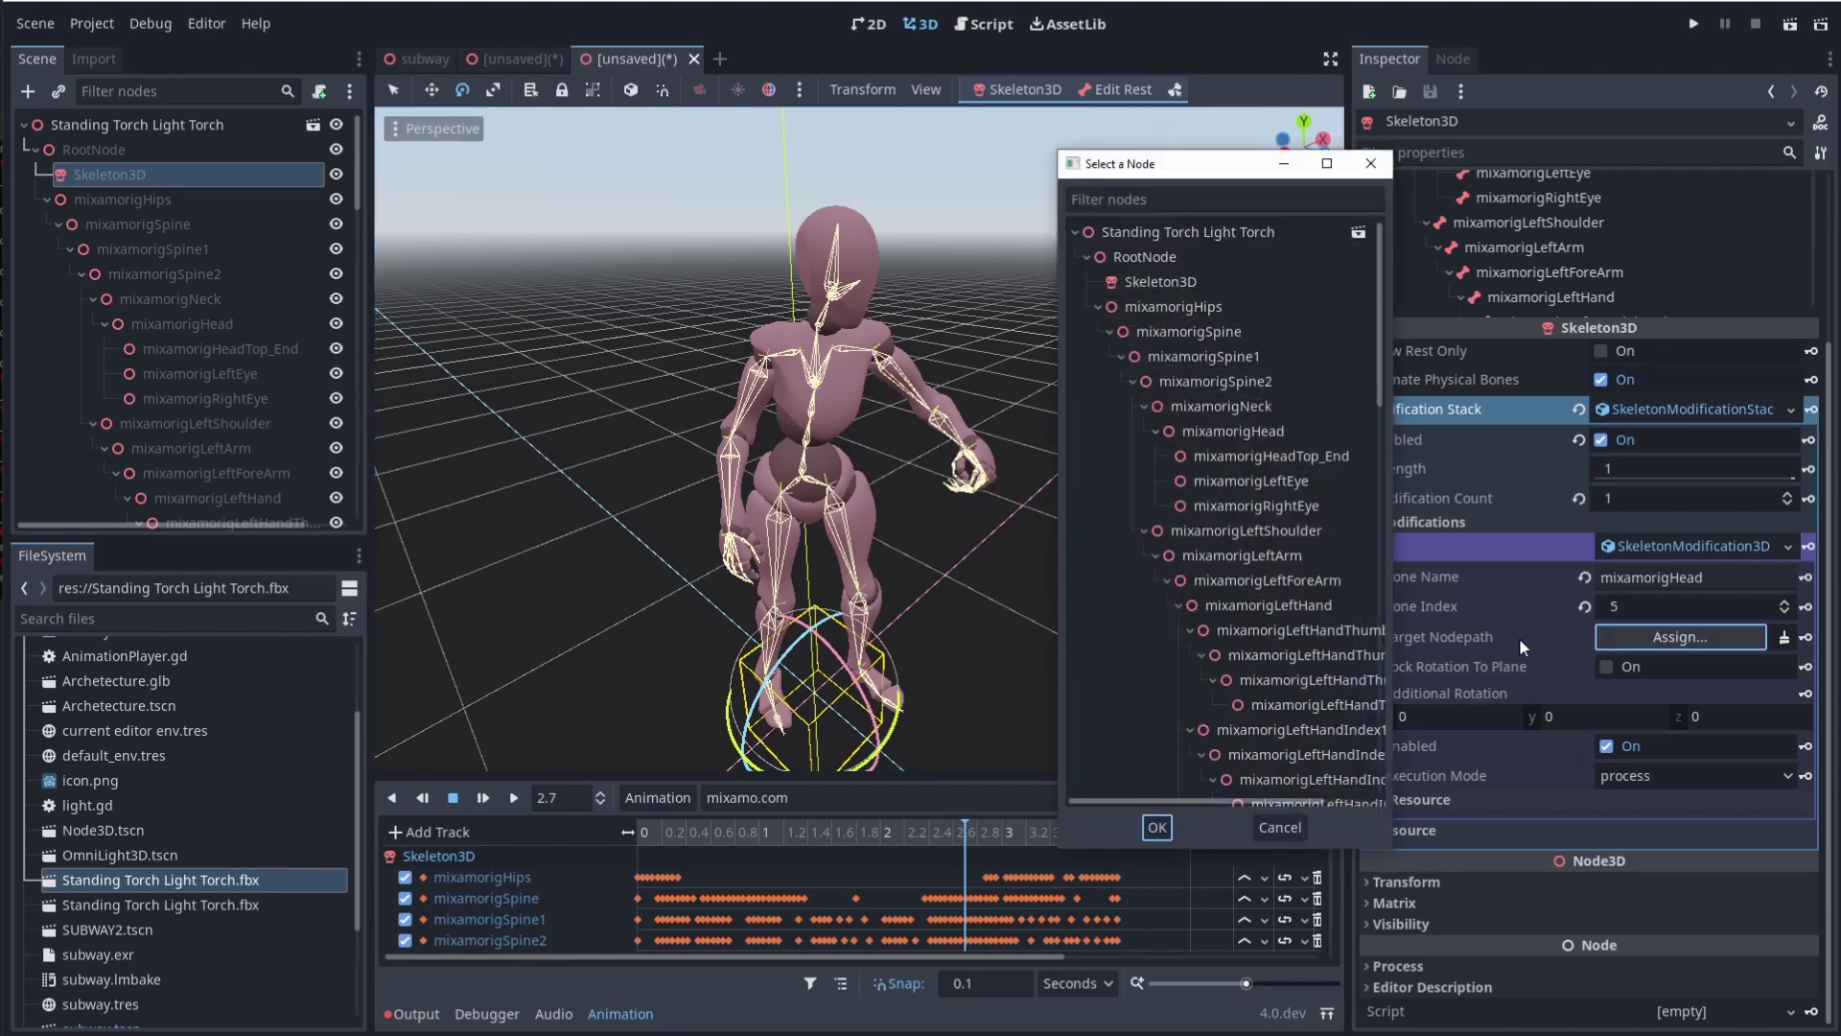
{"action": "scroll", "coordinate": [1212, 667], "scroll_direction": "down", "scroll_amount": 10}
{"action": "left_click", "coordinate": [1148, 783]}
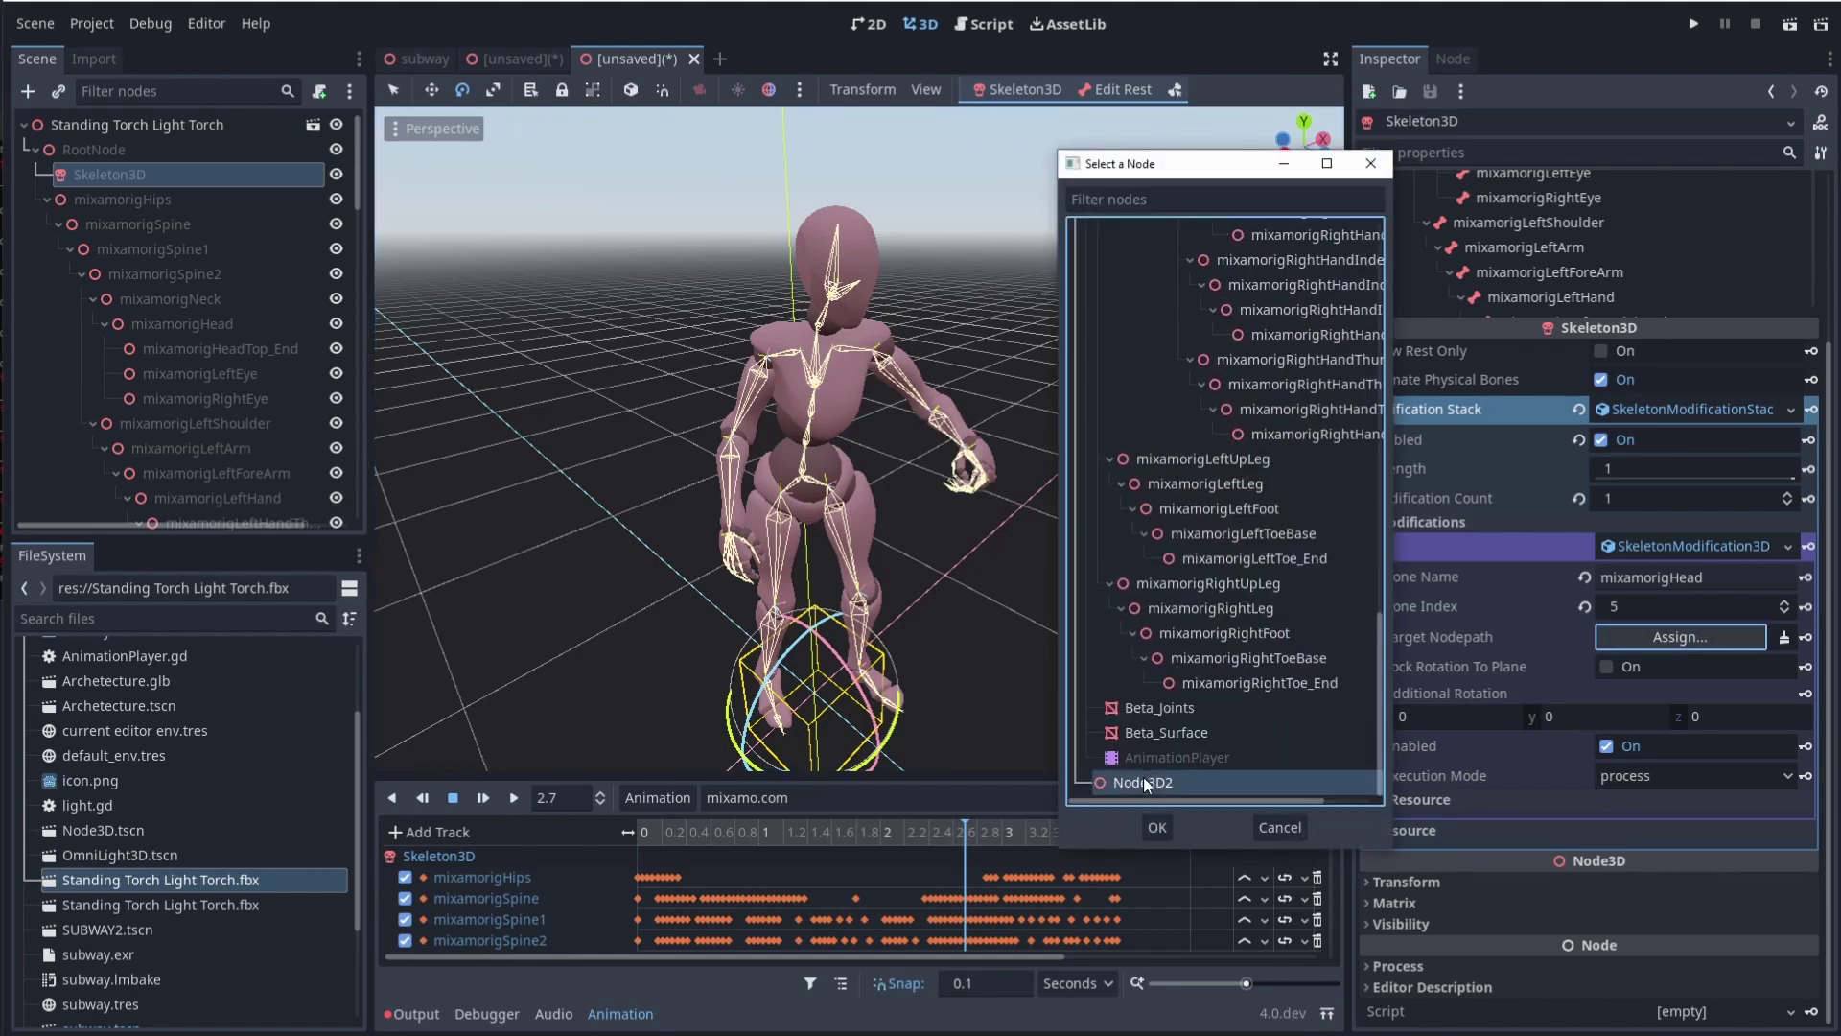
{"action": "left_click", "coordinate": [1160, 825]}
Orbit around the character and undo an accidental skeleton move along Z
{"action": "right_click_drag", "start_coordinate": [940, 537], "coordinate": [1094, 580]}
{"action": "middle_click_drag", "start_coordinate": [950, 633], "coordinate": [993, 641]}
{"action": "key", "text": "w"}
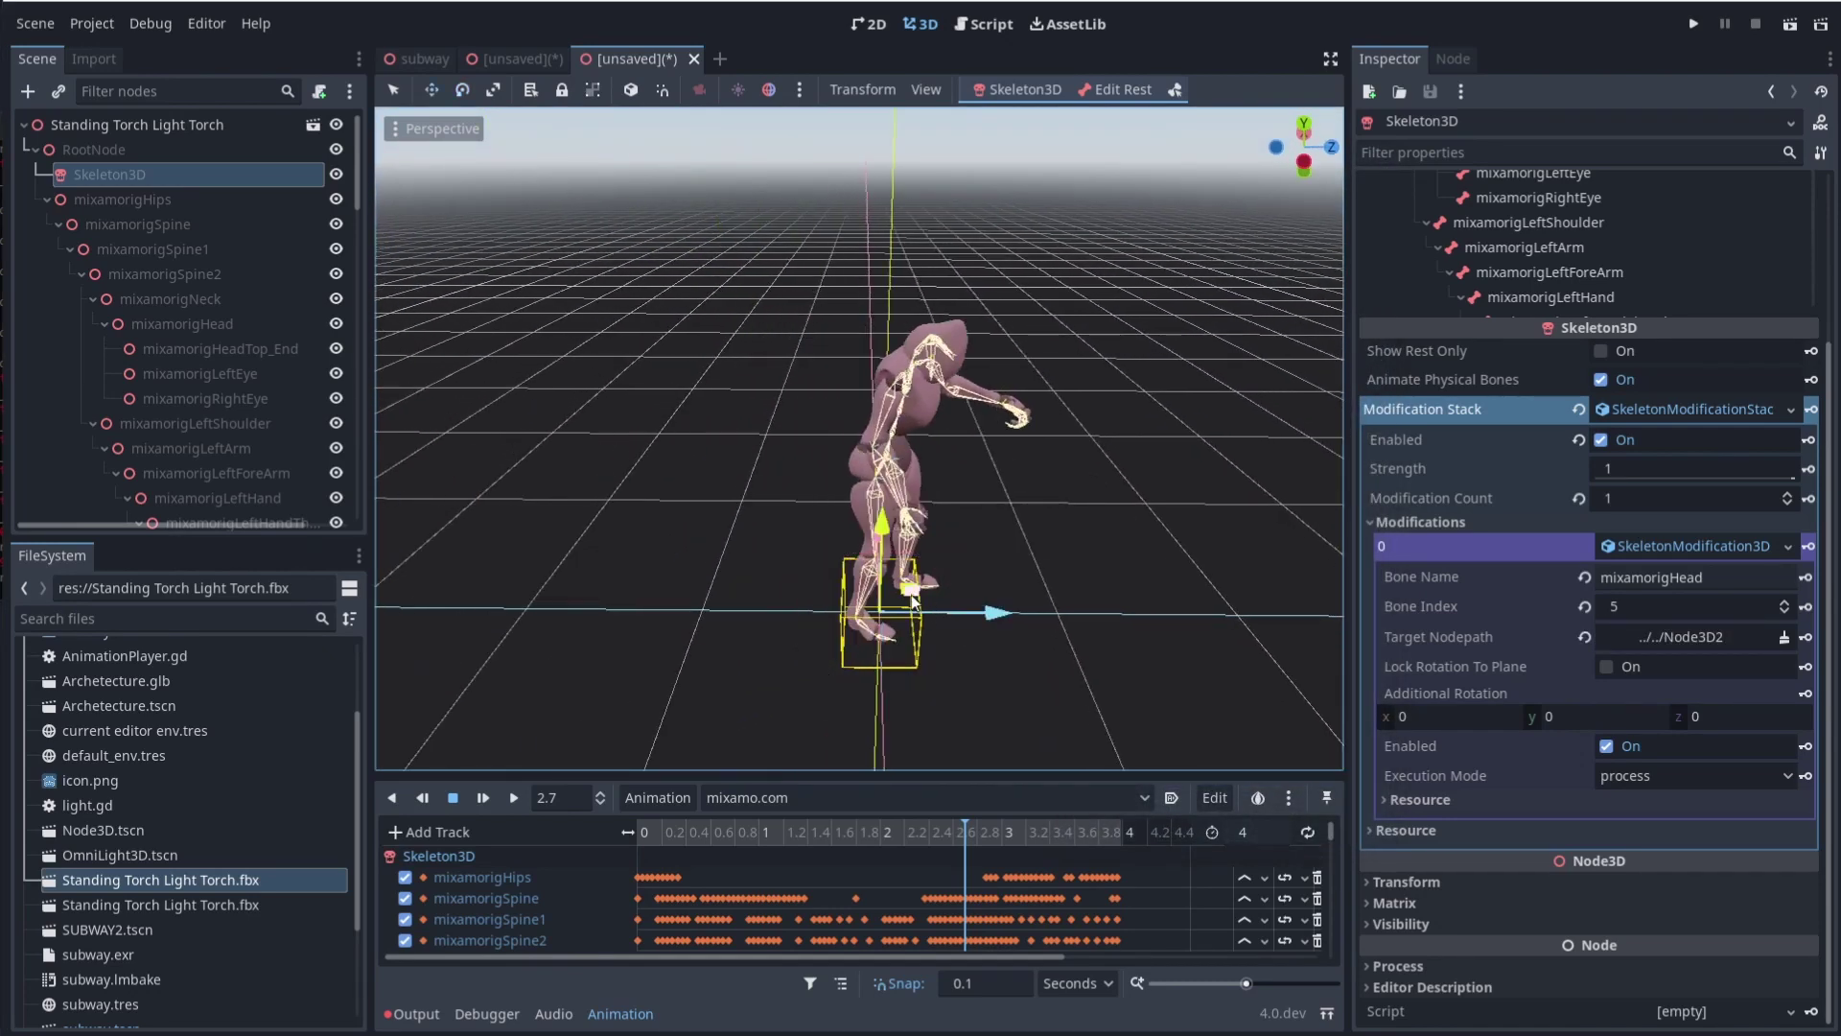
{"action": "left_click_drag", "start_coordinate": [1010, 611], "coordinate": [1304, 624]}
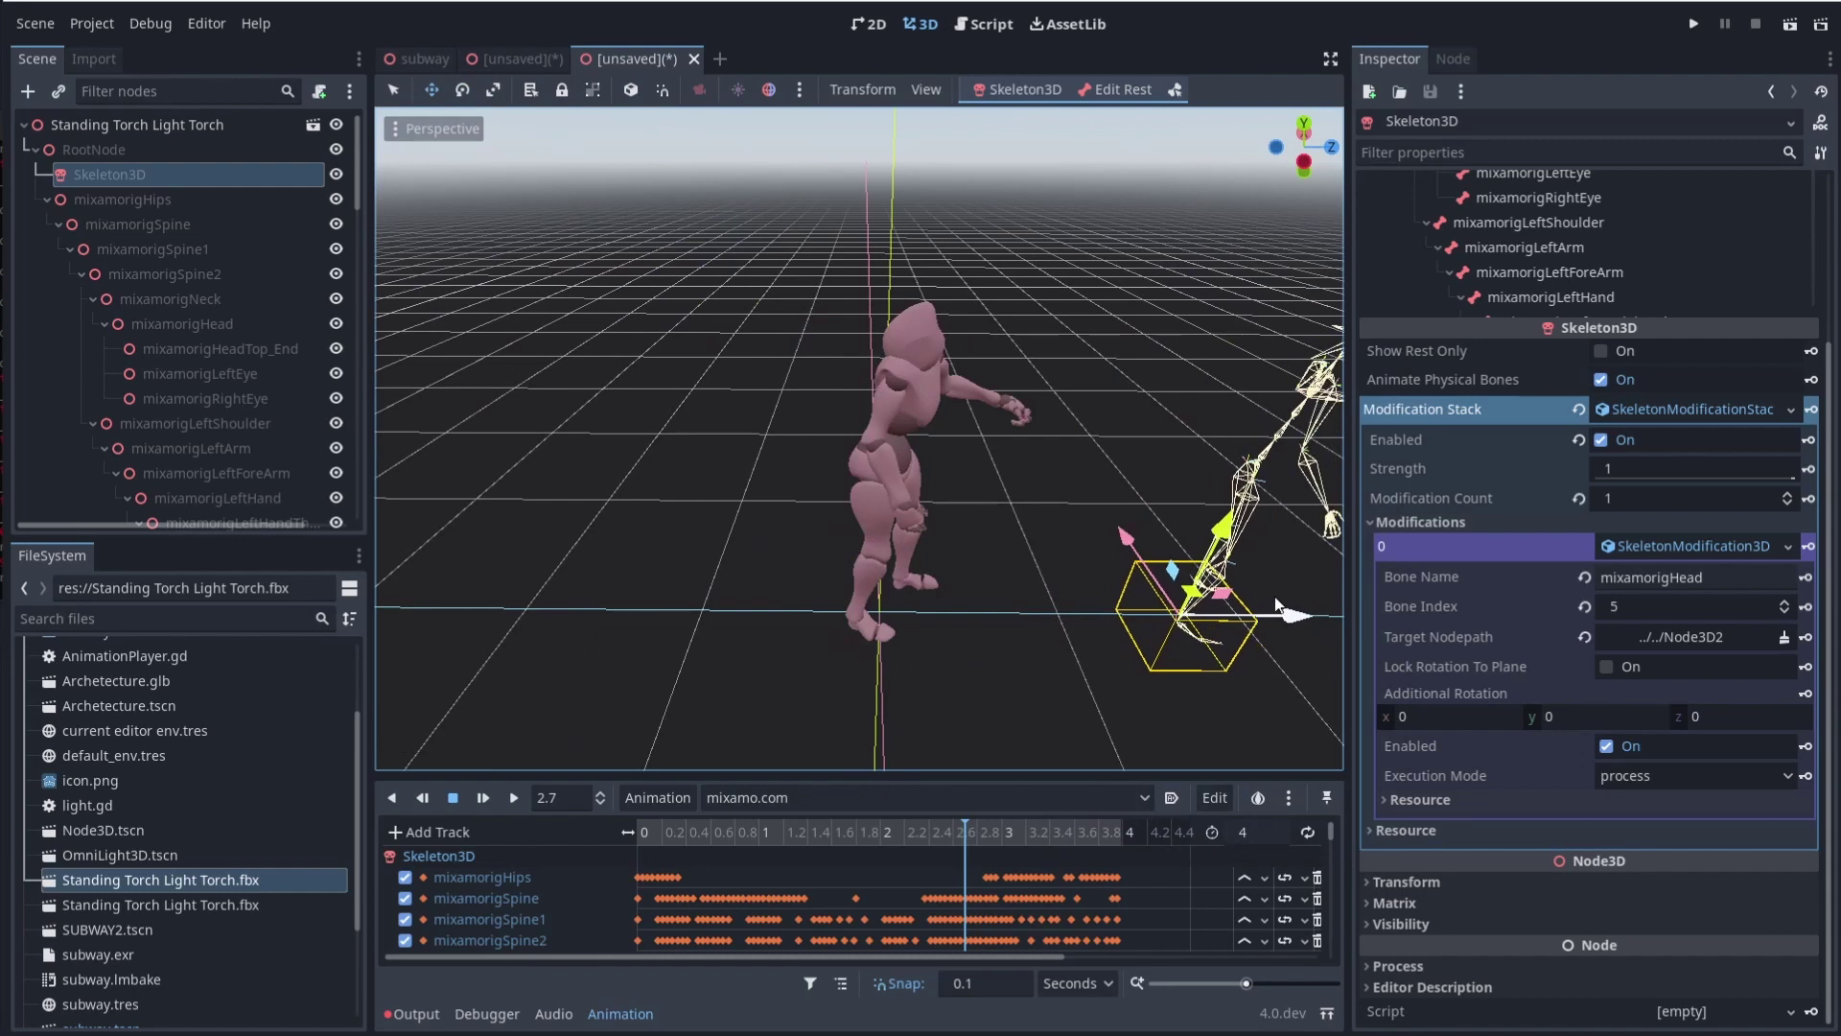
{"action": "key", "text": "ctrl+z"}
{"action": "scroll", "coordinate": [135, 445], "scroll_direction": "down", "scroll_amount": 10}
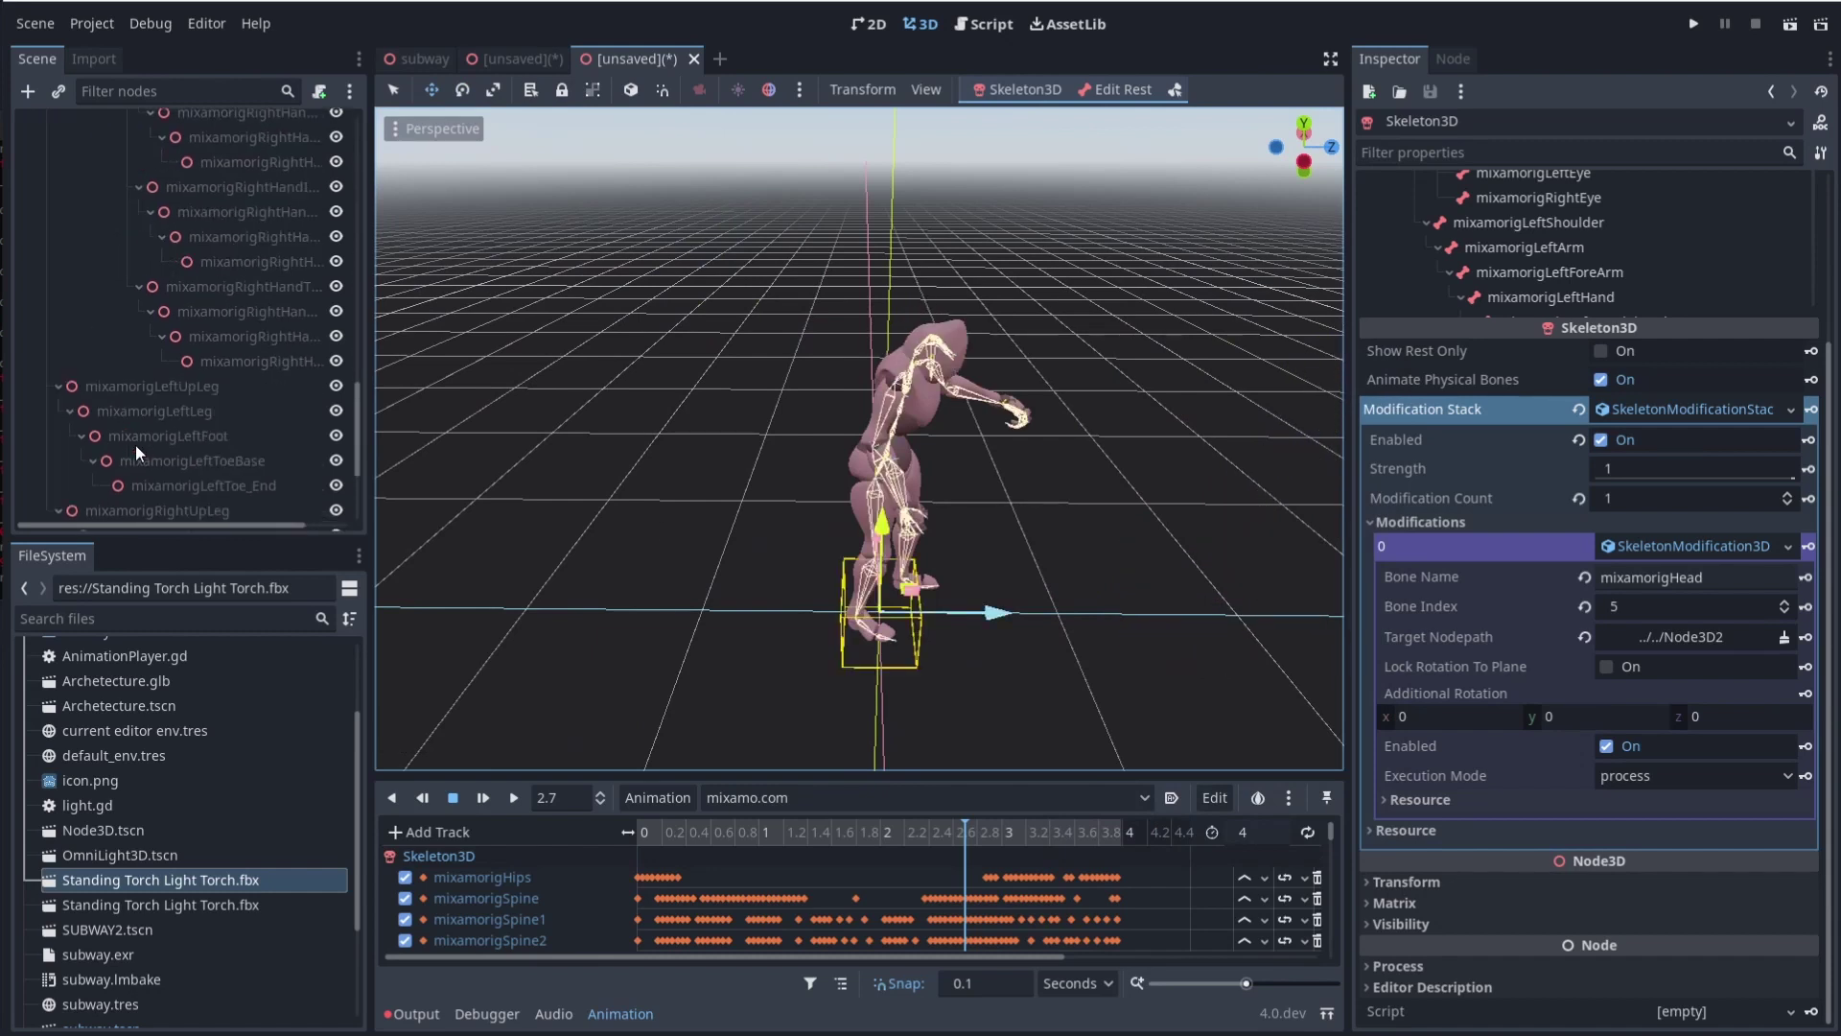
Raise Node3D2 to roughly (0, 0.4, 1.1) near the head, then reselect Skeleton3D
{"action": "left_click", "coordinate": [135, 503]}
{"action": "left_click_drag", "start_coordinate": [1002, 613], "coordinate": [1248, 618]}
{"action": "left_click_drag", "start_coordinate": [1220, 524], "coordinate": [1283, 107]}
{"action": "middle_click_drag", "start_coordinate": [1271, 153], "coordinate": [1103, 220], "text": "shift"}
{"action": "middle_click_drag", "start_coordinate": [1103, 220], "coordinate": [1094, 263]}
{"action": "middle_click_drag", "start_coordinate": [1130, 434], "coordinate": [1027, 623]}
{"action": "left_click_drag", "start_coordinate": [880, 628], "coordinate": [947, 213]}
{"action": "middle_click_drag", "start_coordinate": [1028, 330], "coordinate": [809, 360]}
{"action": "left_click_drag", "start_coordinate": [549, 347], "coordinate": [802, 214]}
{"action": "scroll", "coordinate": [187, 202], "scroll_direction": "up", "scroll_amount": 5}
{"action": "scroll", "coordinate": [177, 198], "scroll_direction": "up", "scroll_amount": 10}
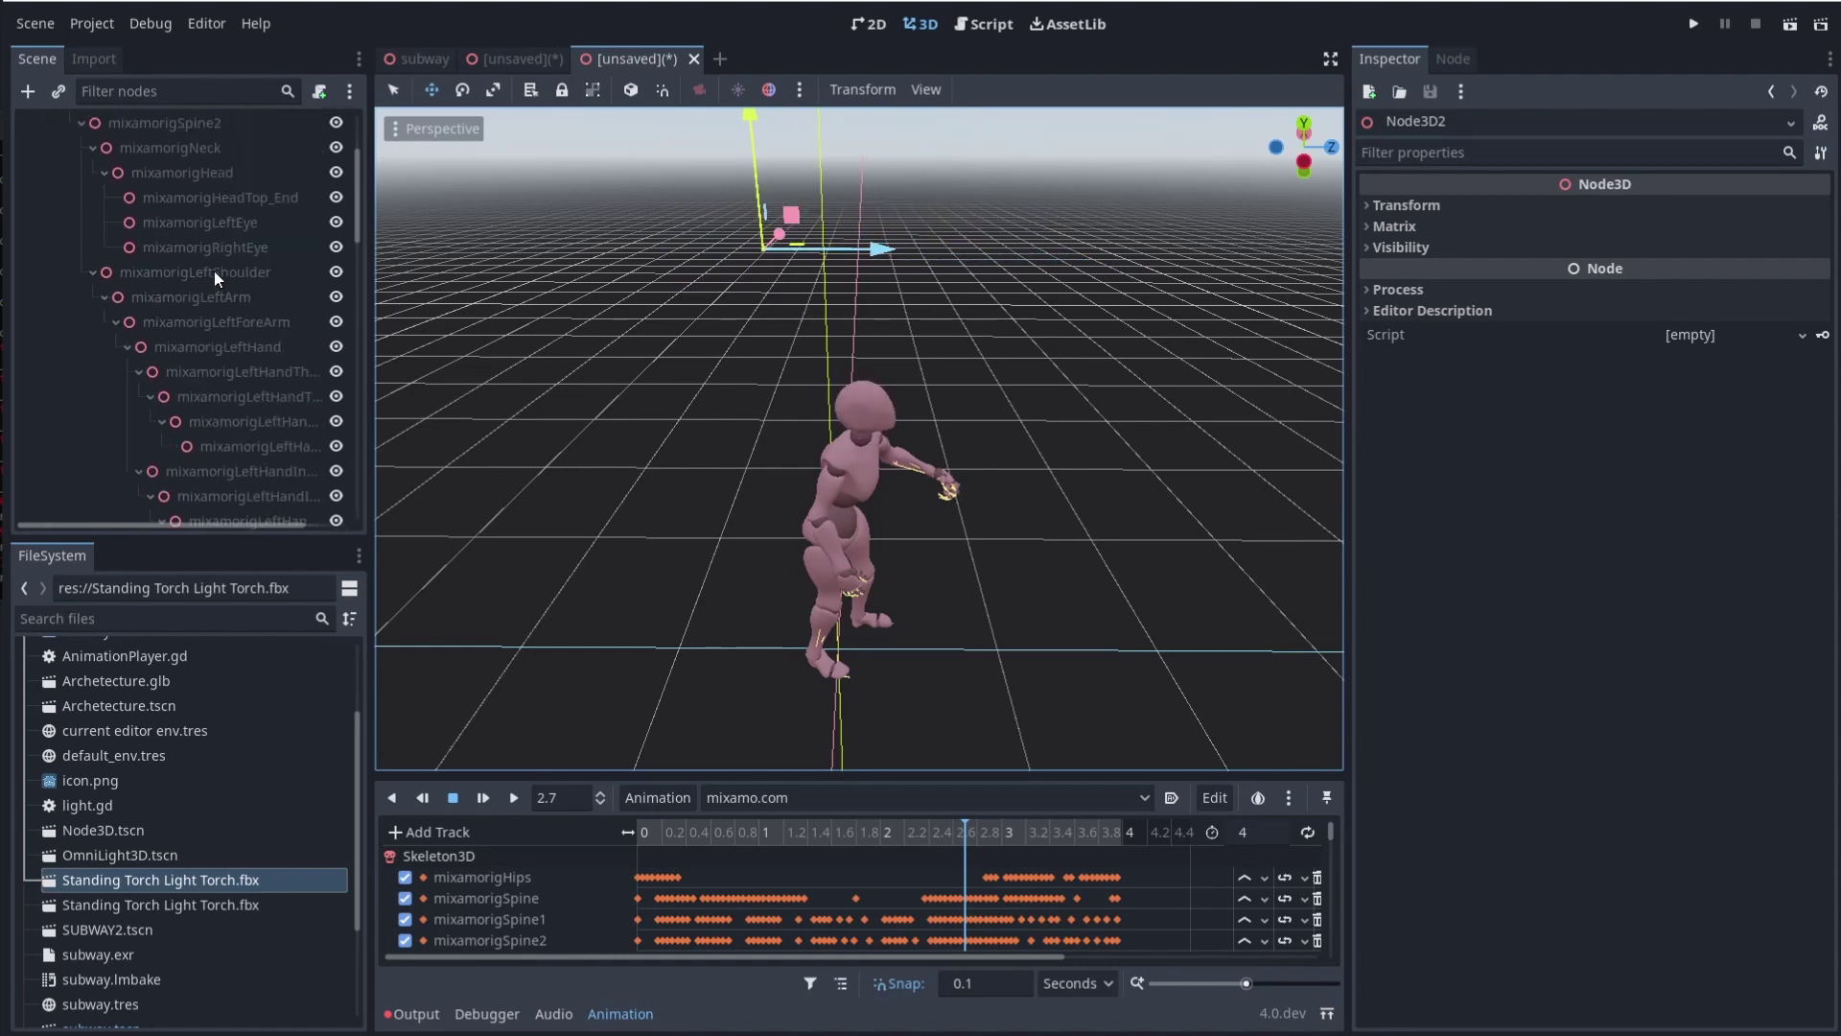
{"action": "left_click", "coordinate": [149, 173]}
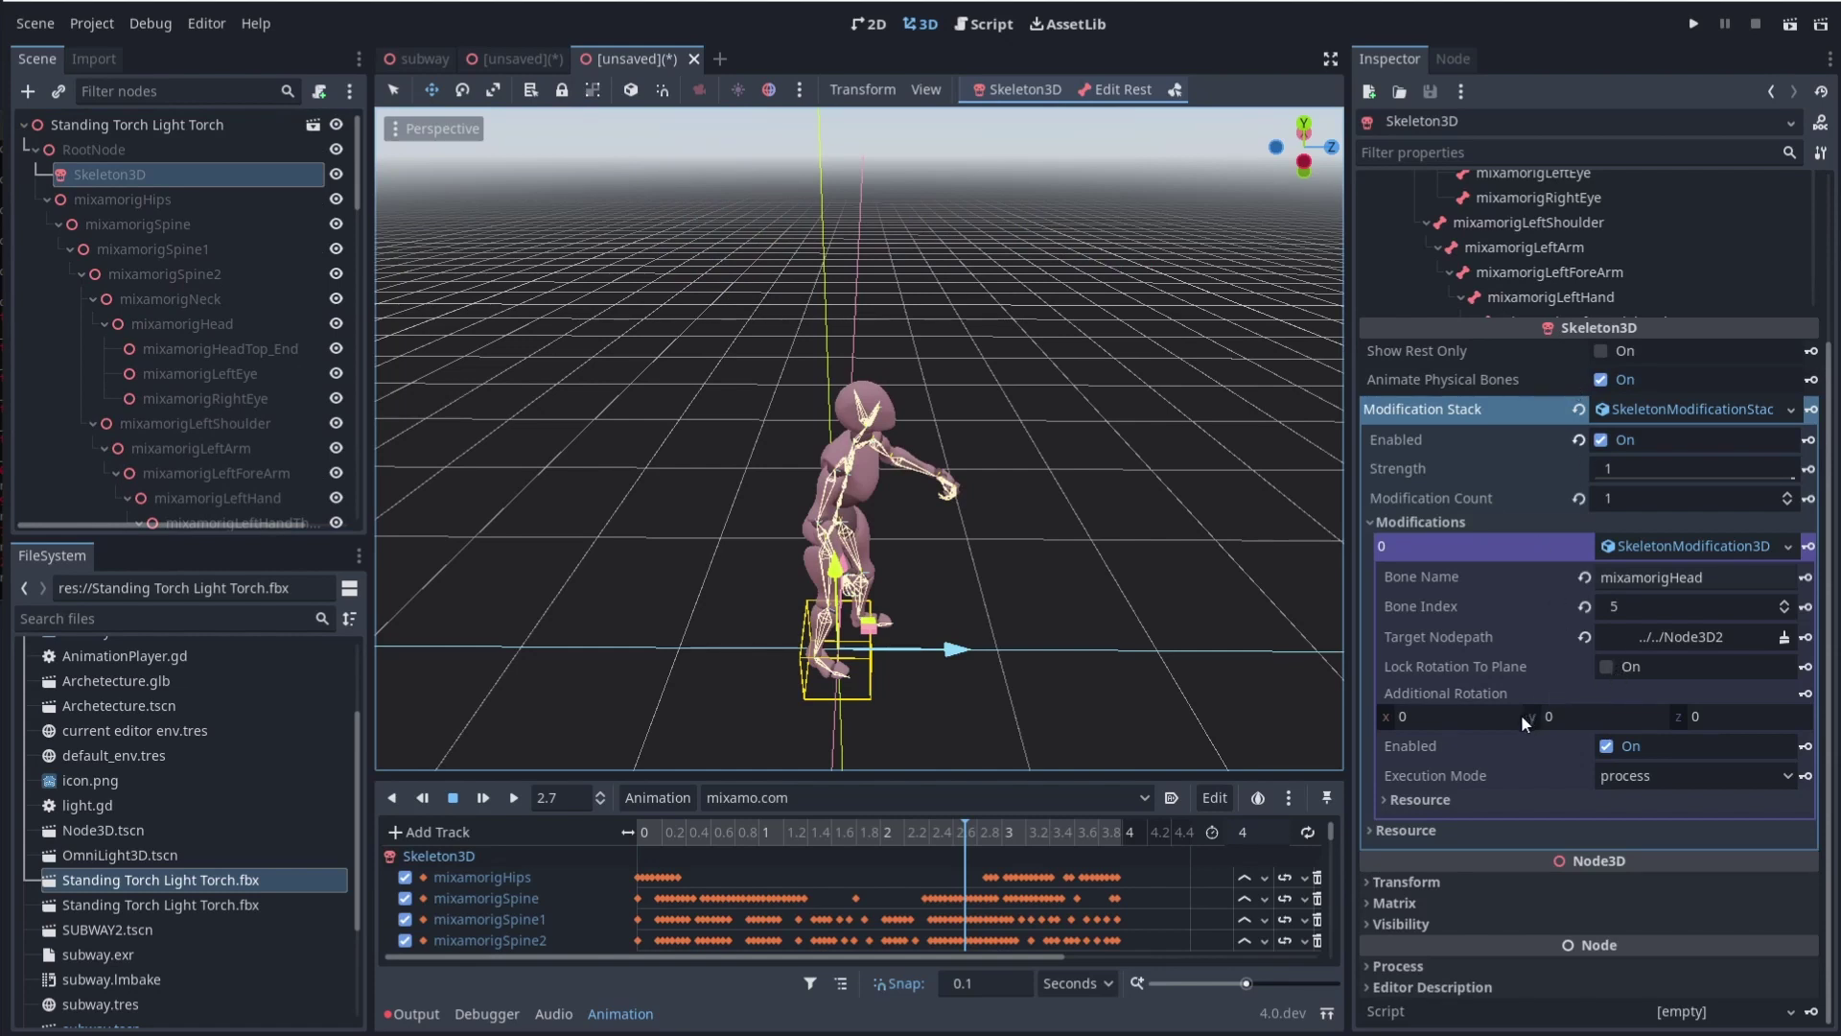
Try trial additional rotation values on the head LookAt, such as Z 180, Y 90, X 90 and Z 90
{"action": "left_click_drag", "start_coordinate": [1538, 726], "coordinate": [1579, 721]}
{"action": "left_click", "coordinate": [1579, 722]}
{"action": "type", "text": "0"}
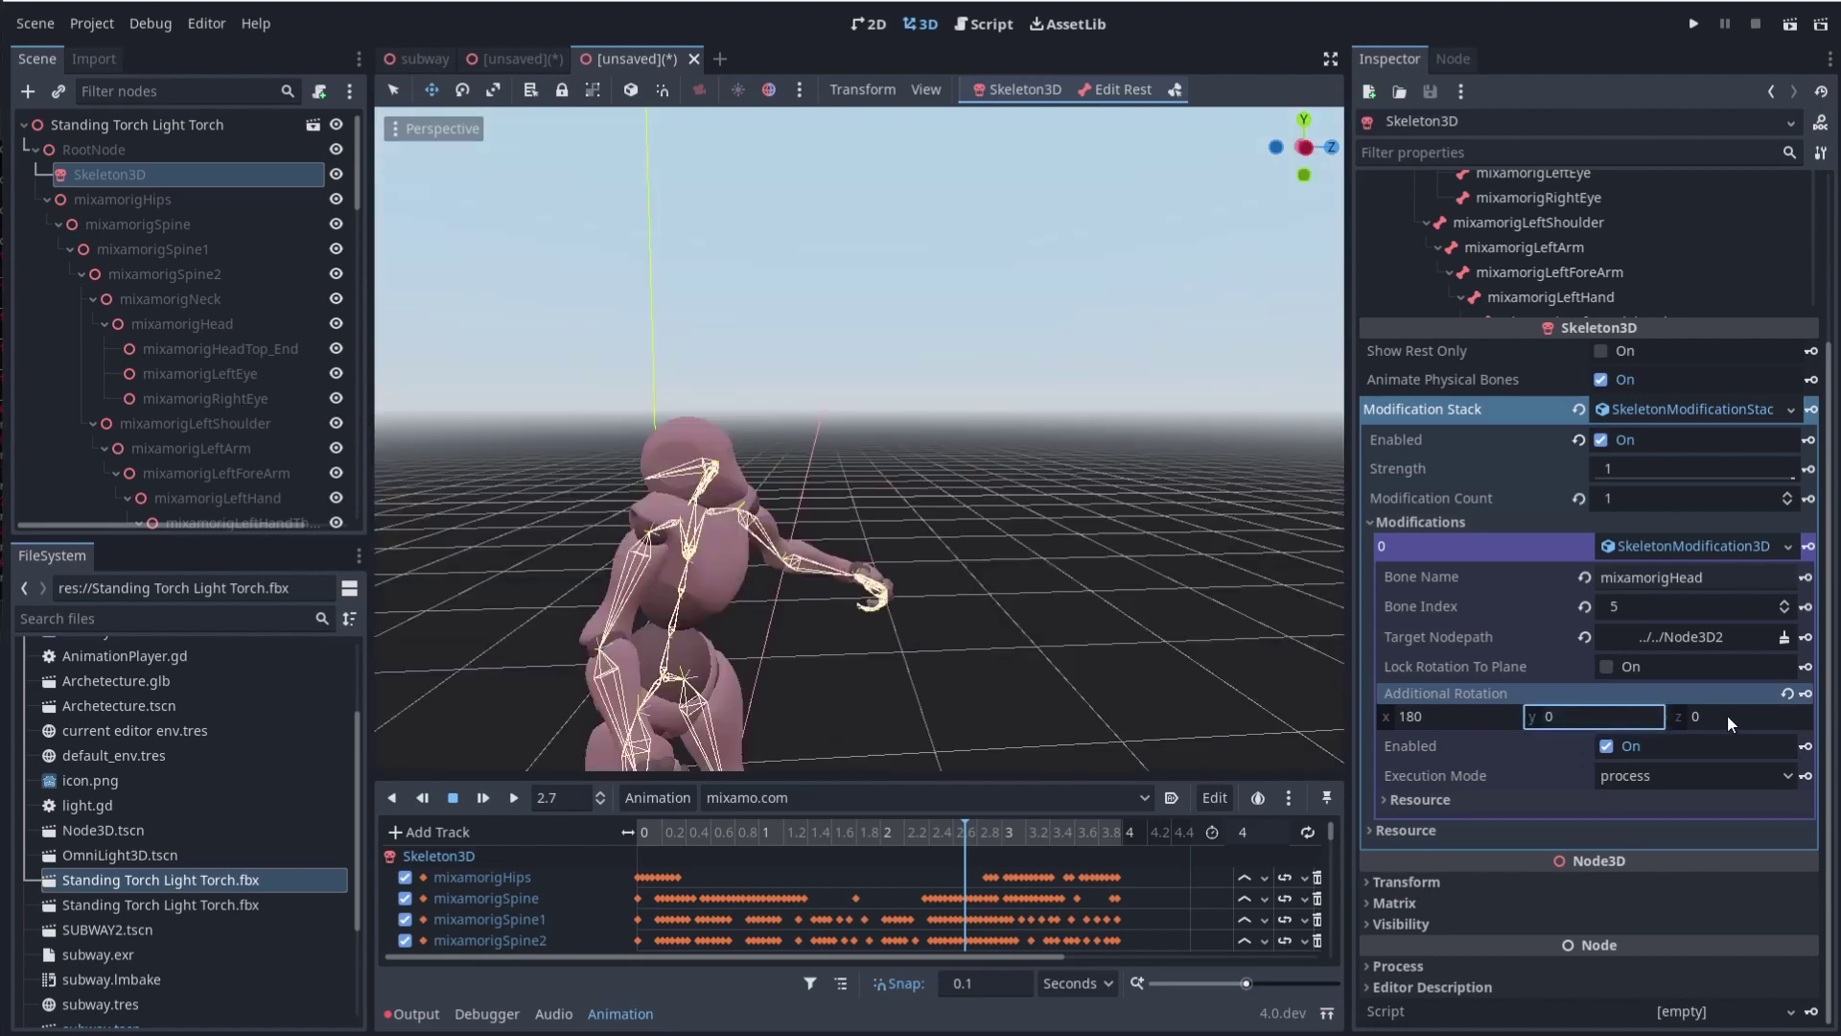
{"action": "left_click", "coordinate": [1734, 716]}
{"action": "type", "text": "180"}
{"action": "key", "text": "Return"}
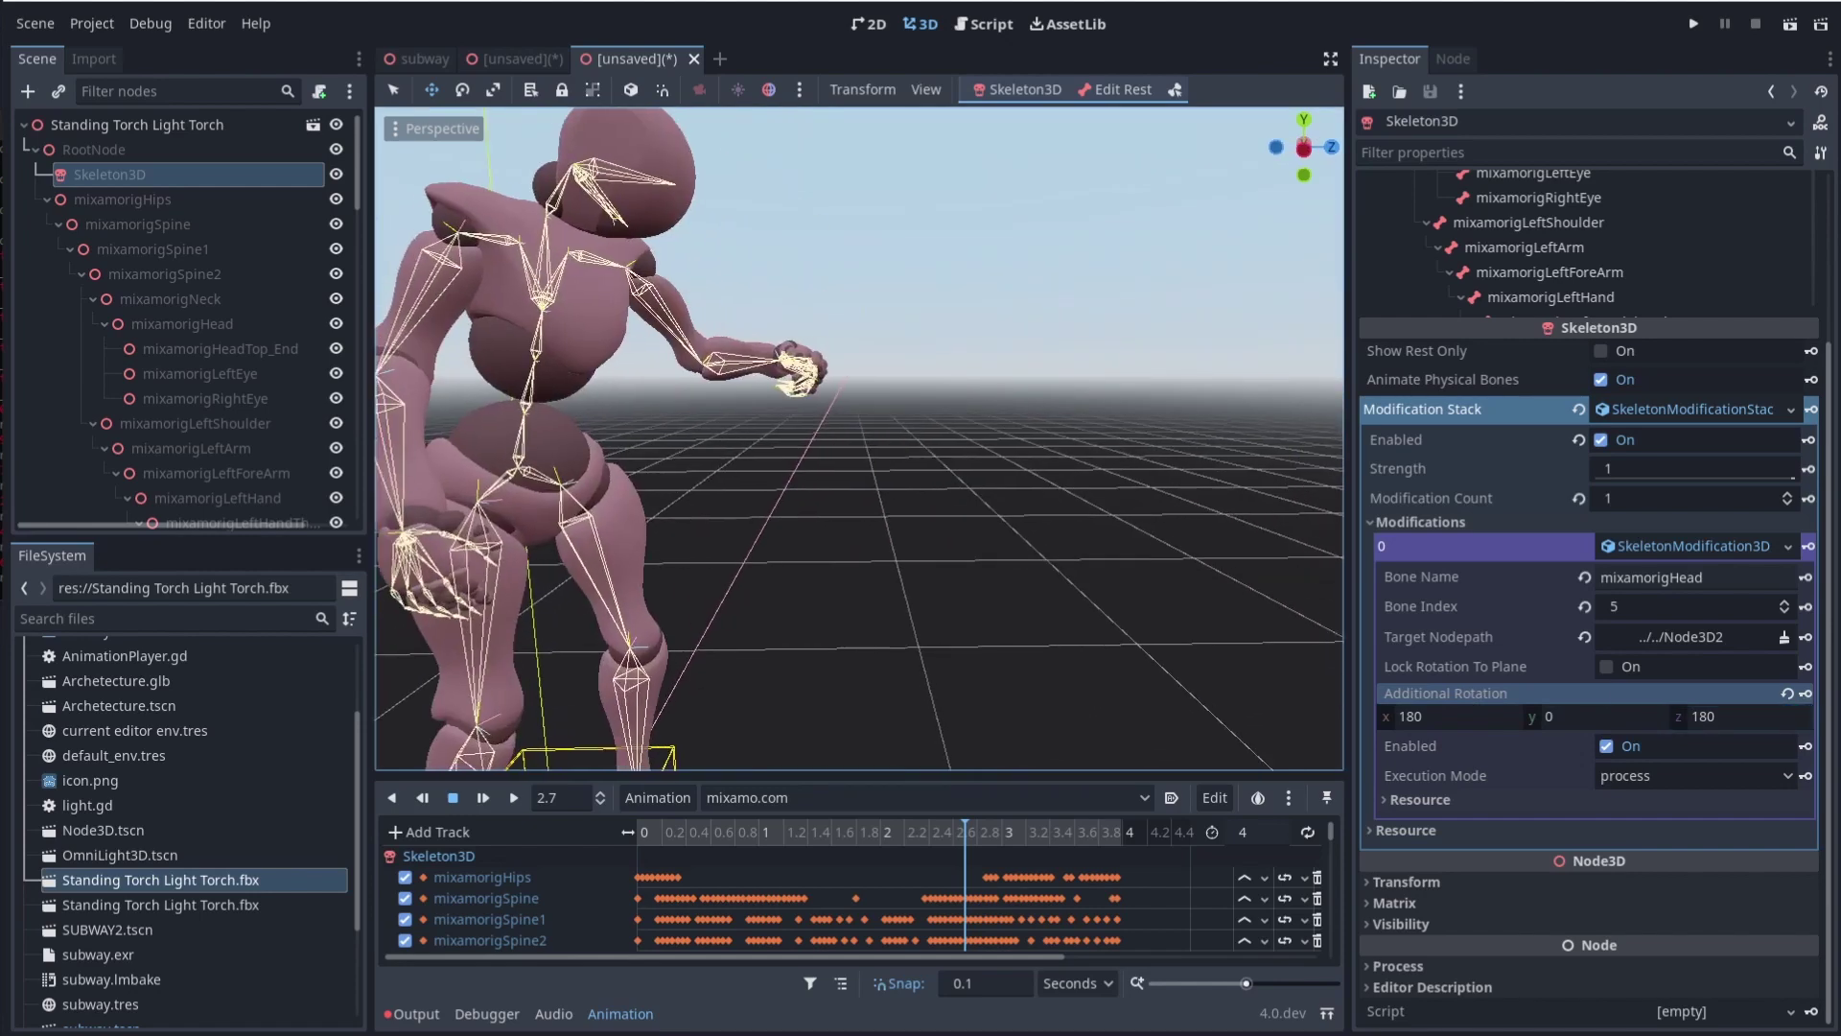
{"action": "left_click_drag", "start_coordinate": [1560, 716], "coordinate": [1566, 716]}
{"action": "left_click", "coordinate": [1574, 717]}
{"action": "type", "text": "90"}
{"action": "key", "text": "Return"}
{"action": "left_click", "coordinate": [1494, 716]}
{"action": "type", "text": "90"}
{"action": "key", "text": "Return"}
{"action": "left_click", "coordinate": [1726, 716]}
{"action": "type", "text": "90"}
{"action": "key", "text": "Return"}
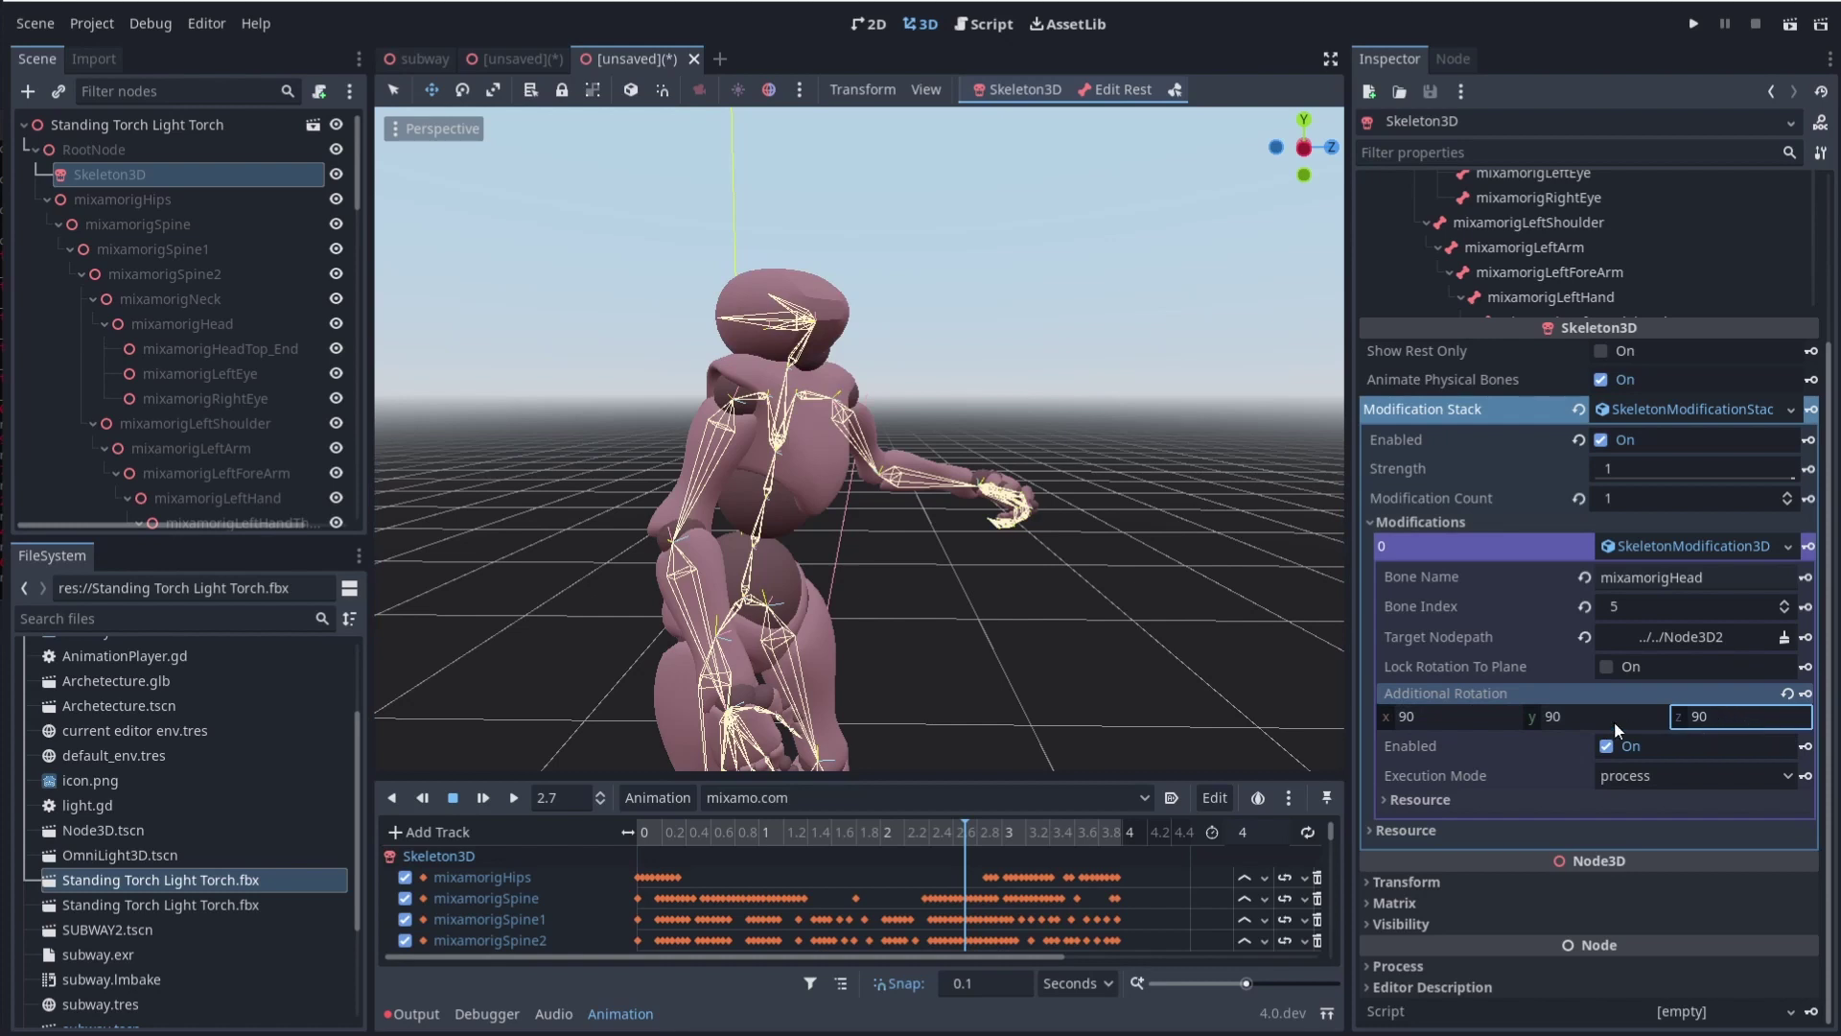
{"action": "key", "text": "ctrl+z"}
Undo the trial changes and finish the additional rotation at X 90, Y 180, Z 0
{"action": "left_click", "coordinate": [1514, 716]}
{"action": "type", "text": "180"}
{"action": "key", "text": "Tab"}
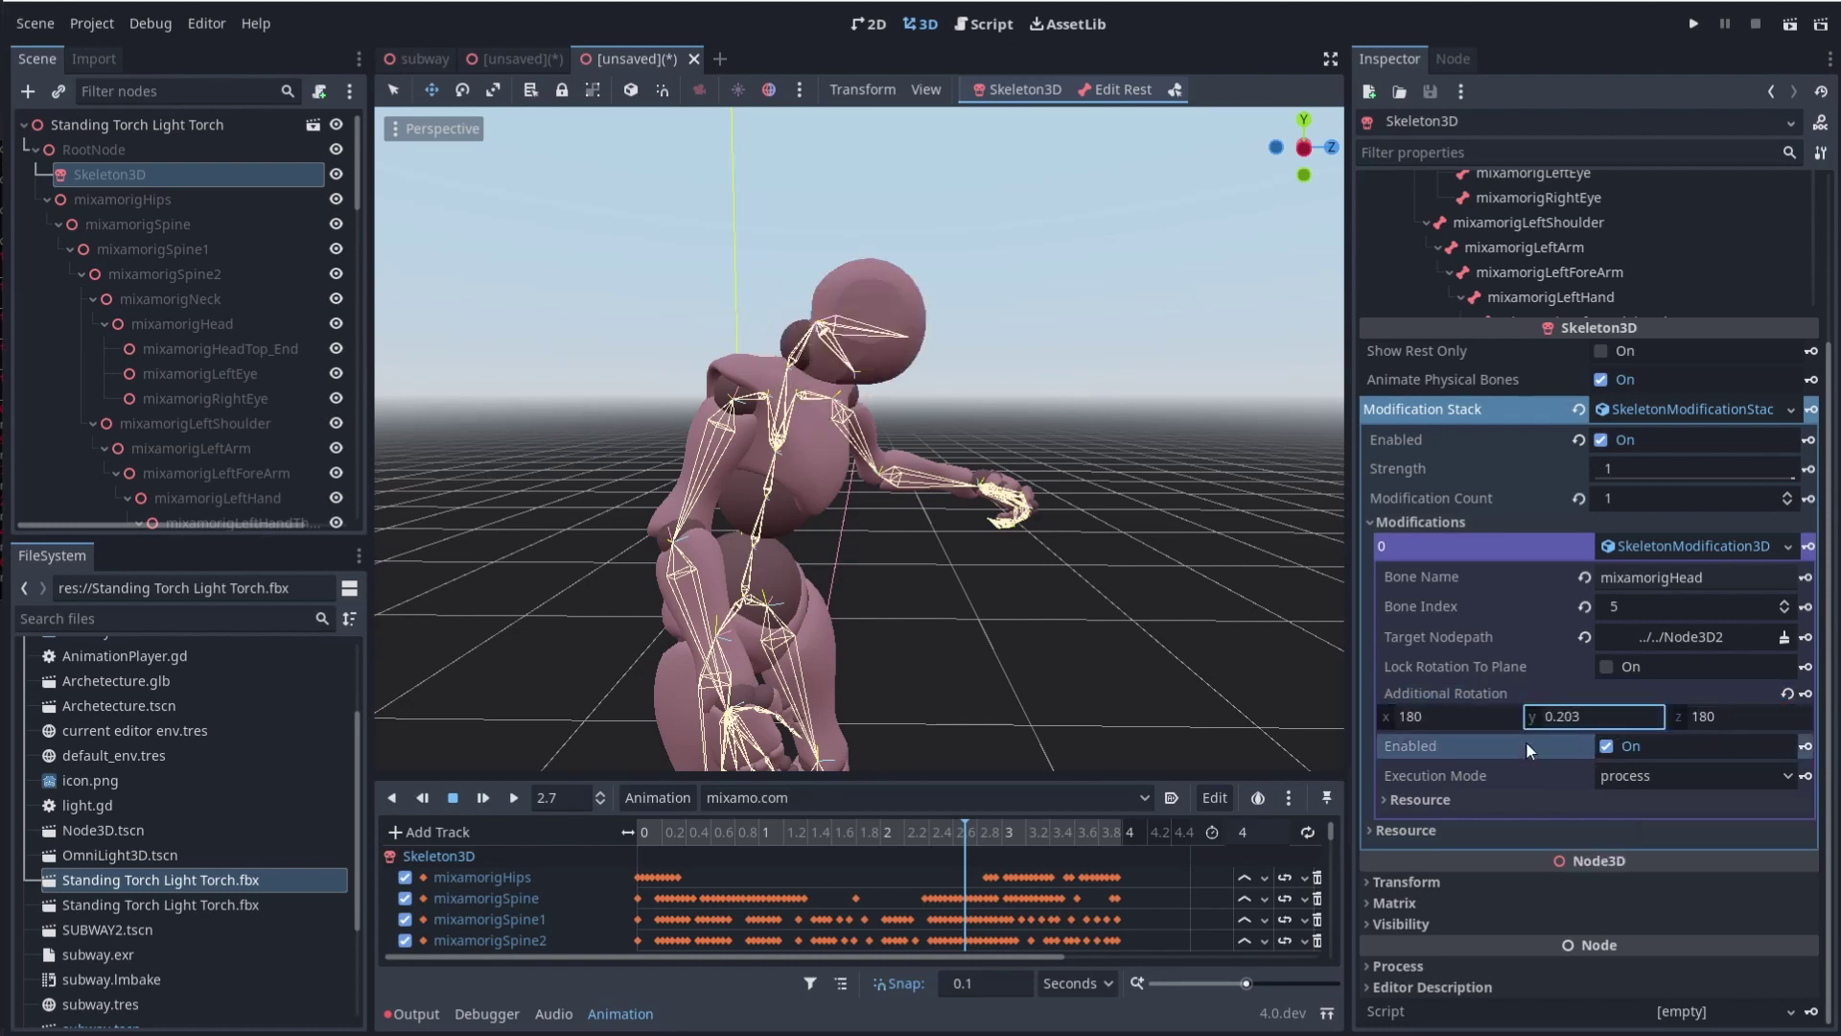
{"action": "left_click_drag", "start_coordinate": [1483, 719], "coordinate": [1474, 719]}
{"action": "key", "text": "ctrl+z"}
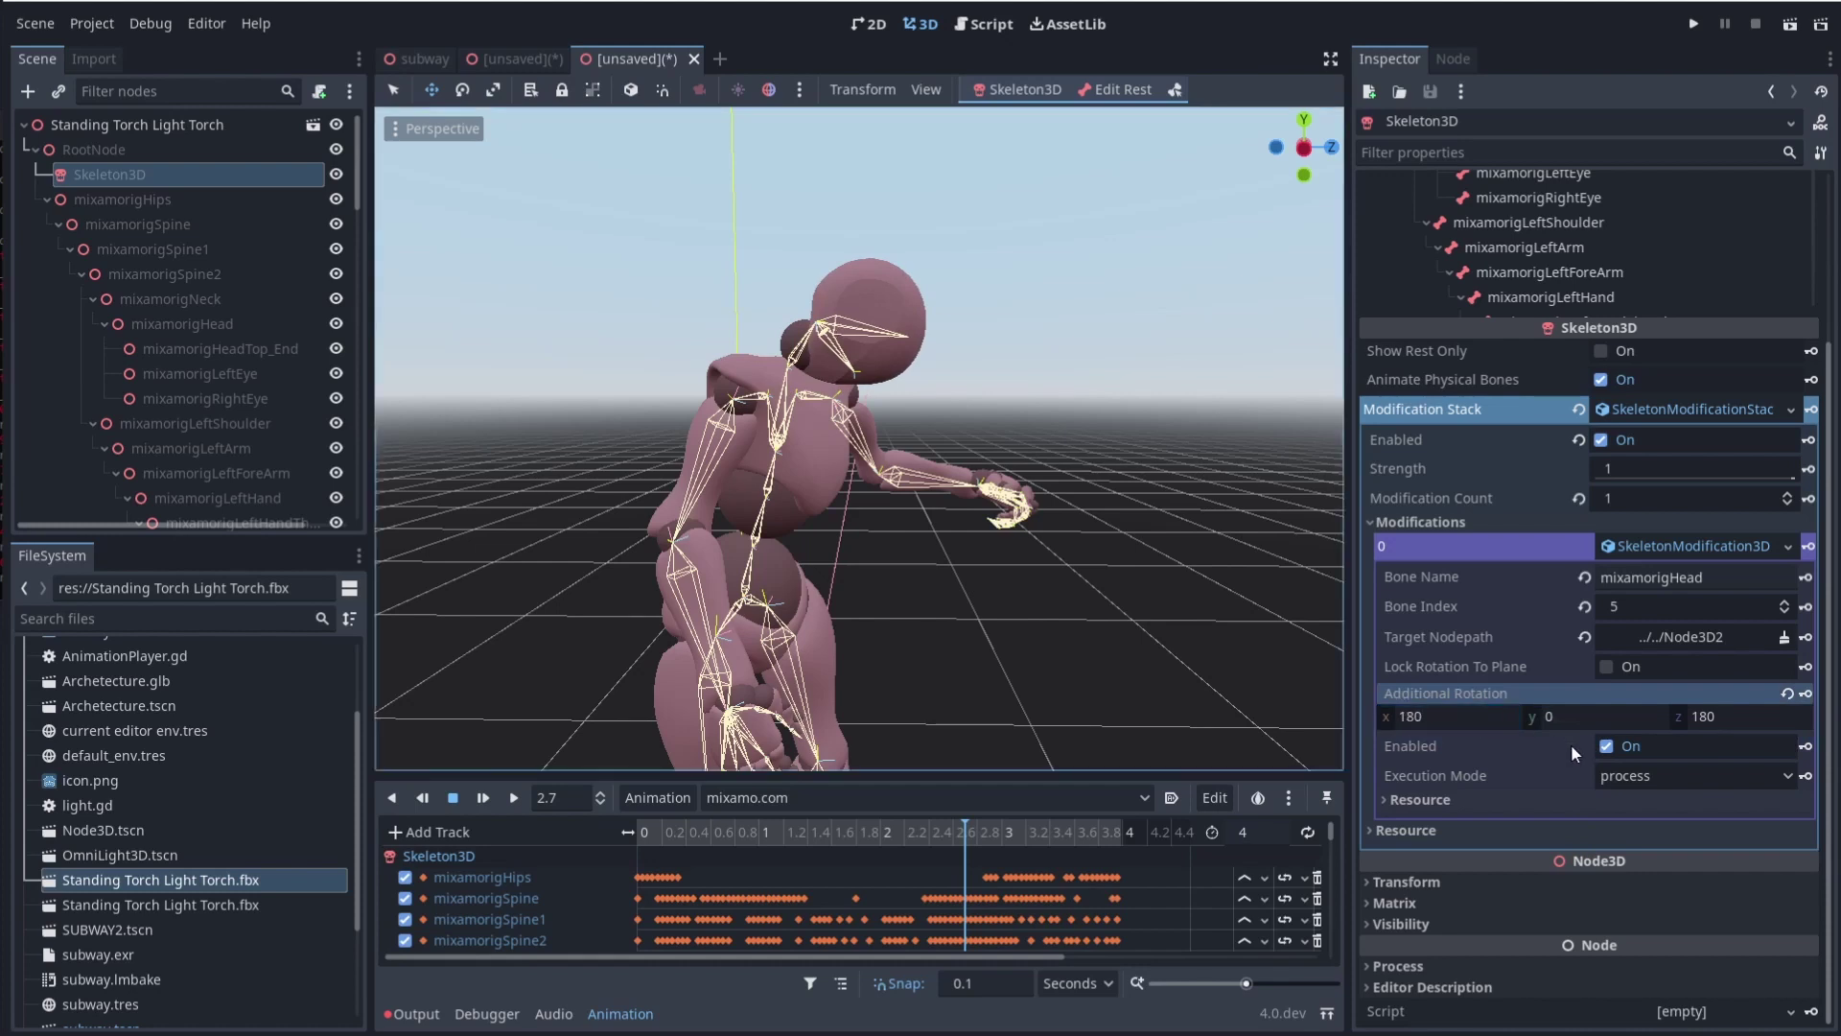
{"action": "key", "text": "ctrl+z"}
{"action": "key", "text": "ctrl+z"}
{"action": "key", "text": "ctrl+z"}
{"action": "key", "text": "ctrl+z"}
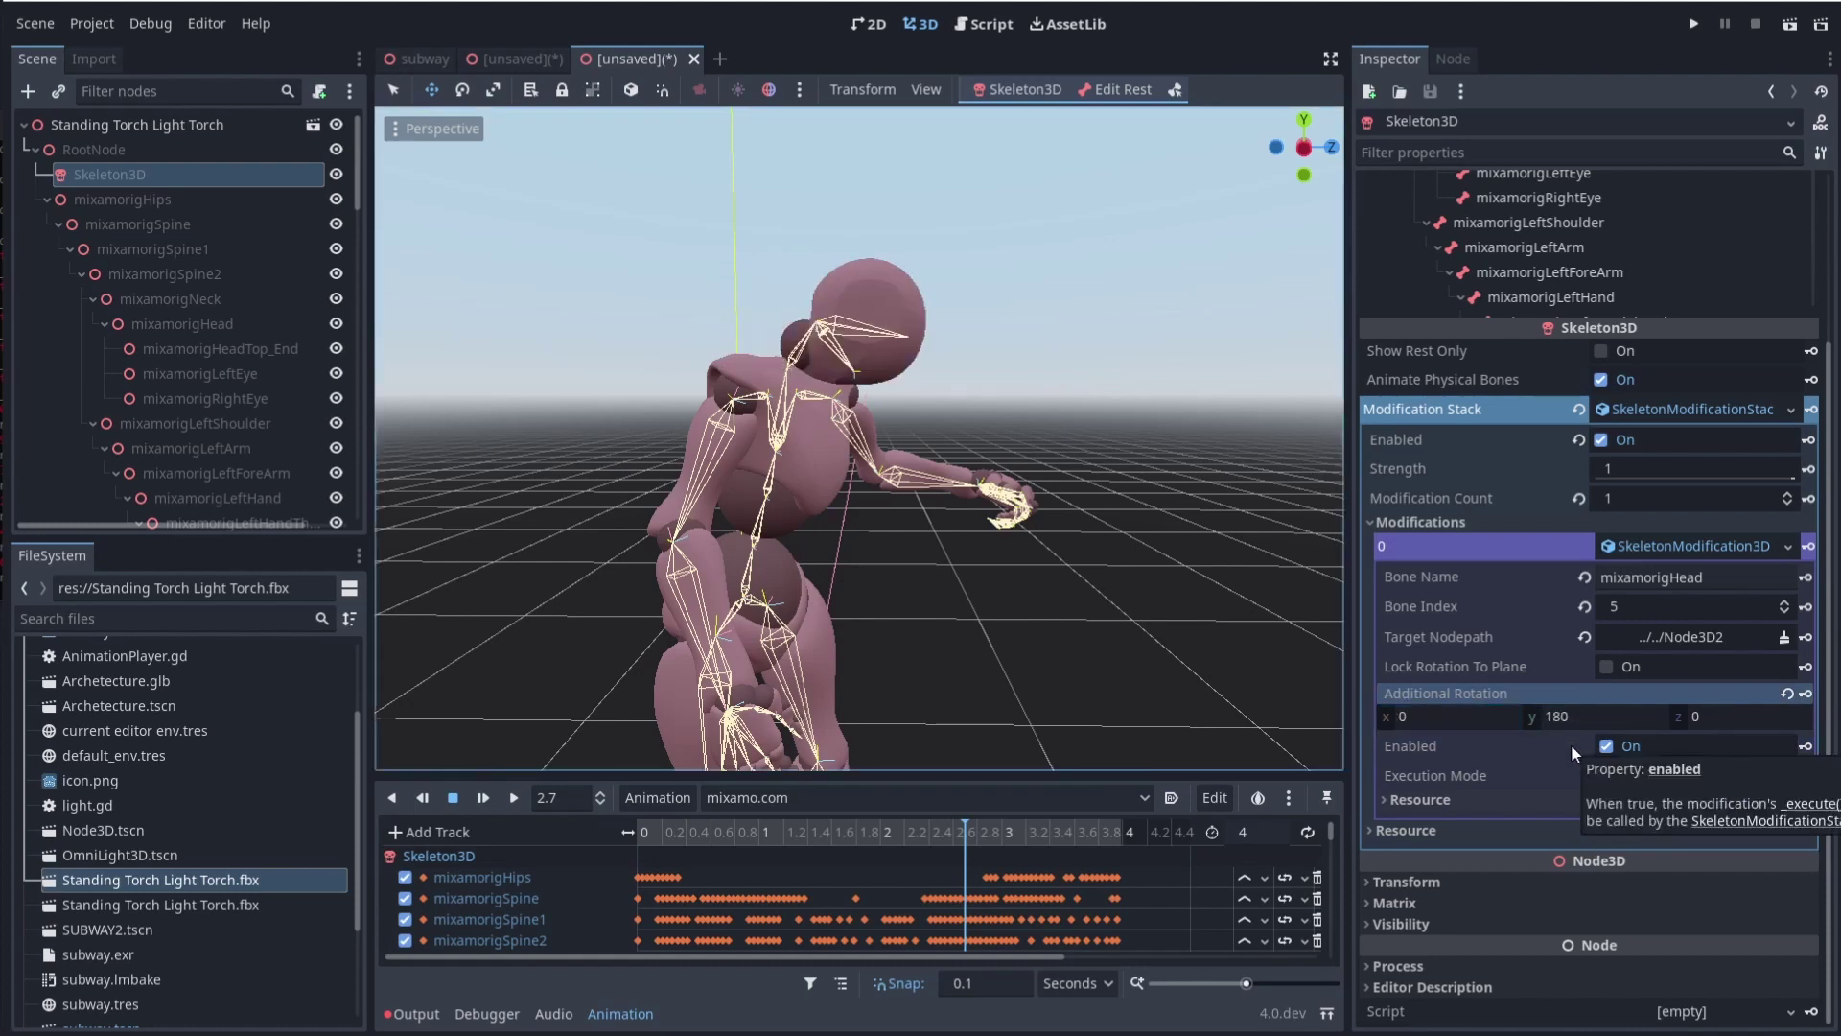
{"action": "key", "text": "ctrl+z"}
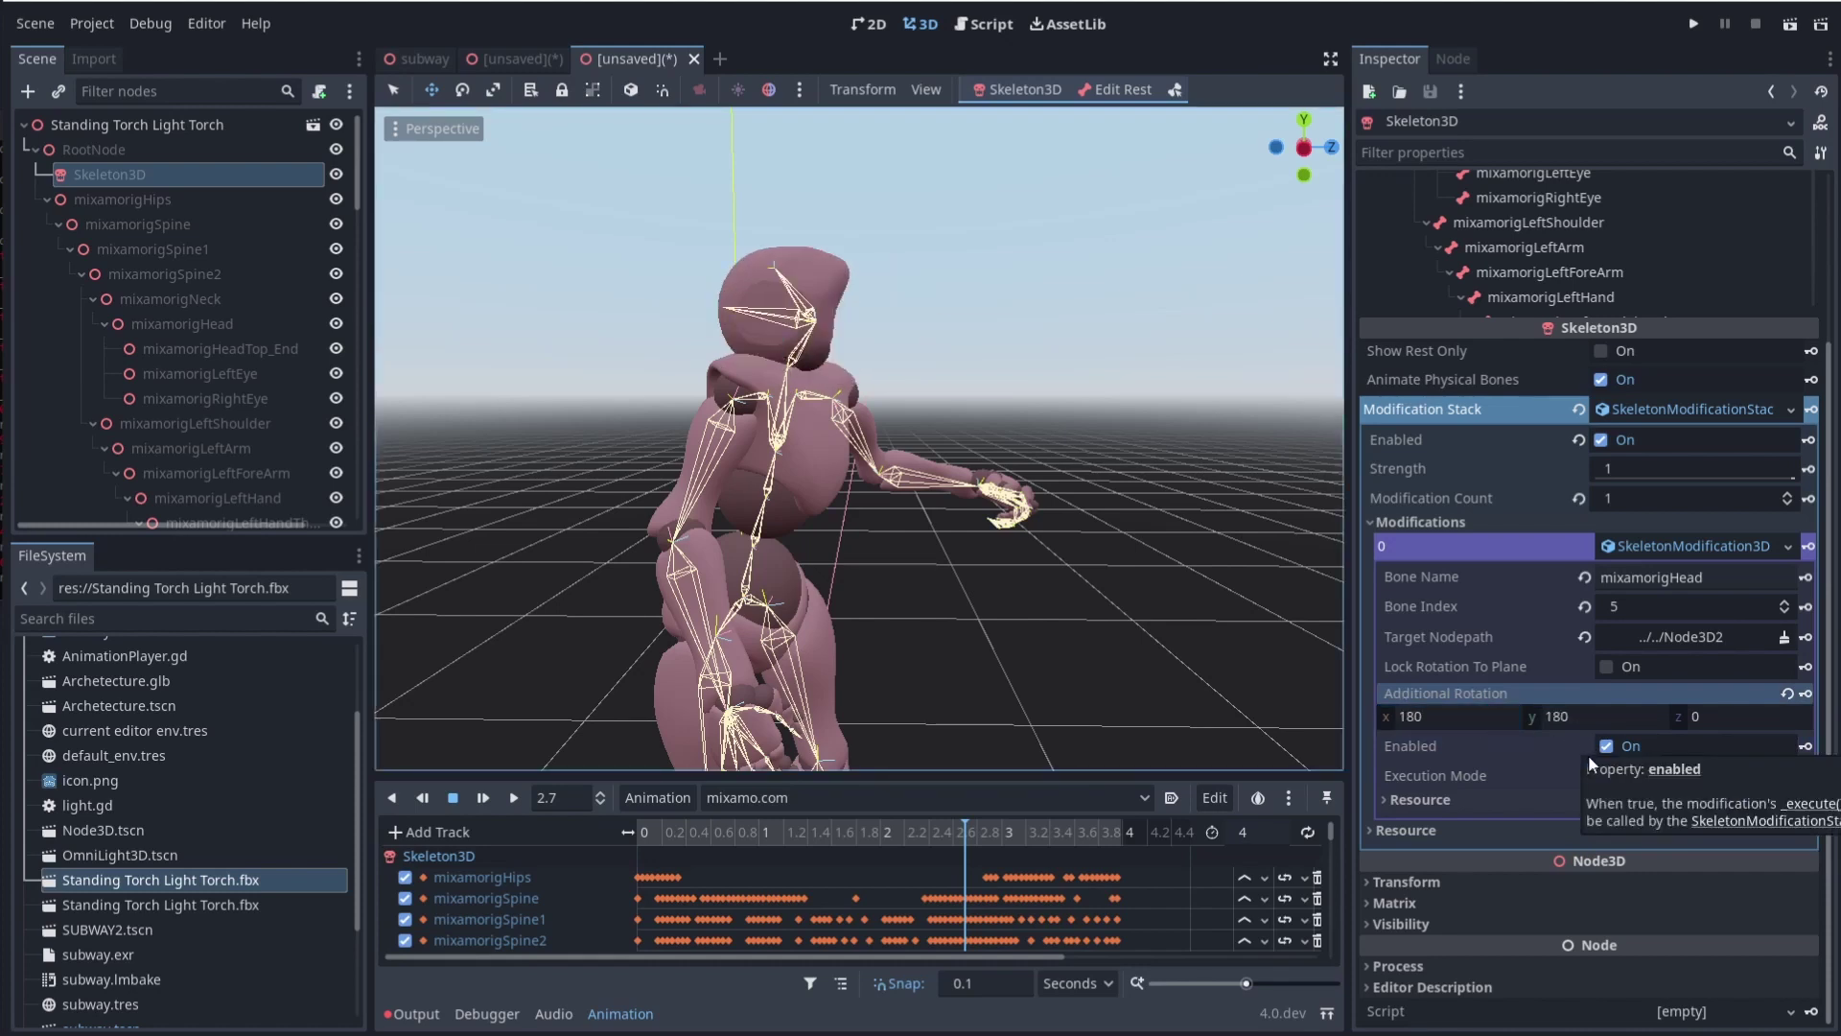
{"action": "left_click_drag", "start_coordinate": [1446, 720], "coordinate": [1458, 719]}
{"action": "key", "text": "ctrl+z"}
{"action": "left_click", "coordinate": [1466, 722]}
{"action": "type", "text": "0"}
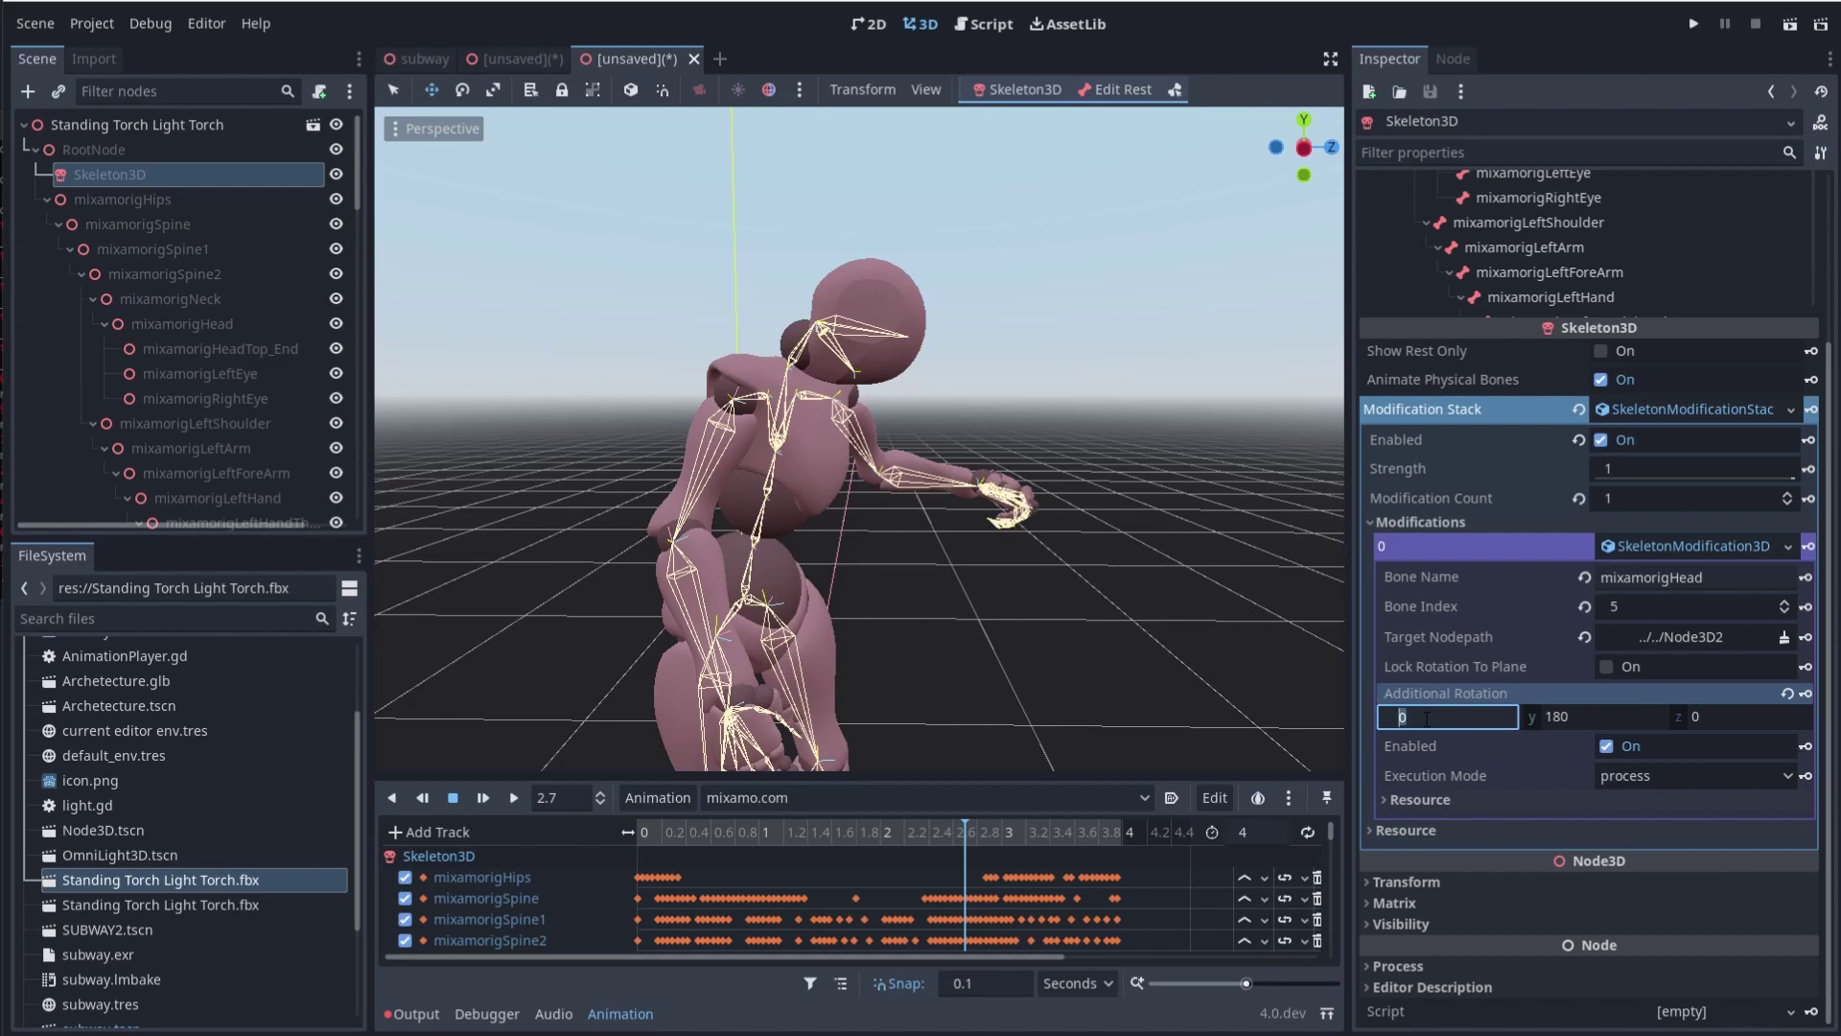
{"action": "type", "text": "0"}
{"action": "key", "text": "Return"}
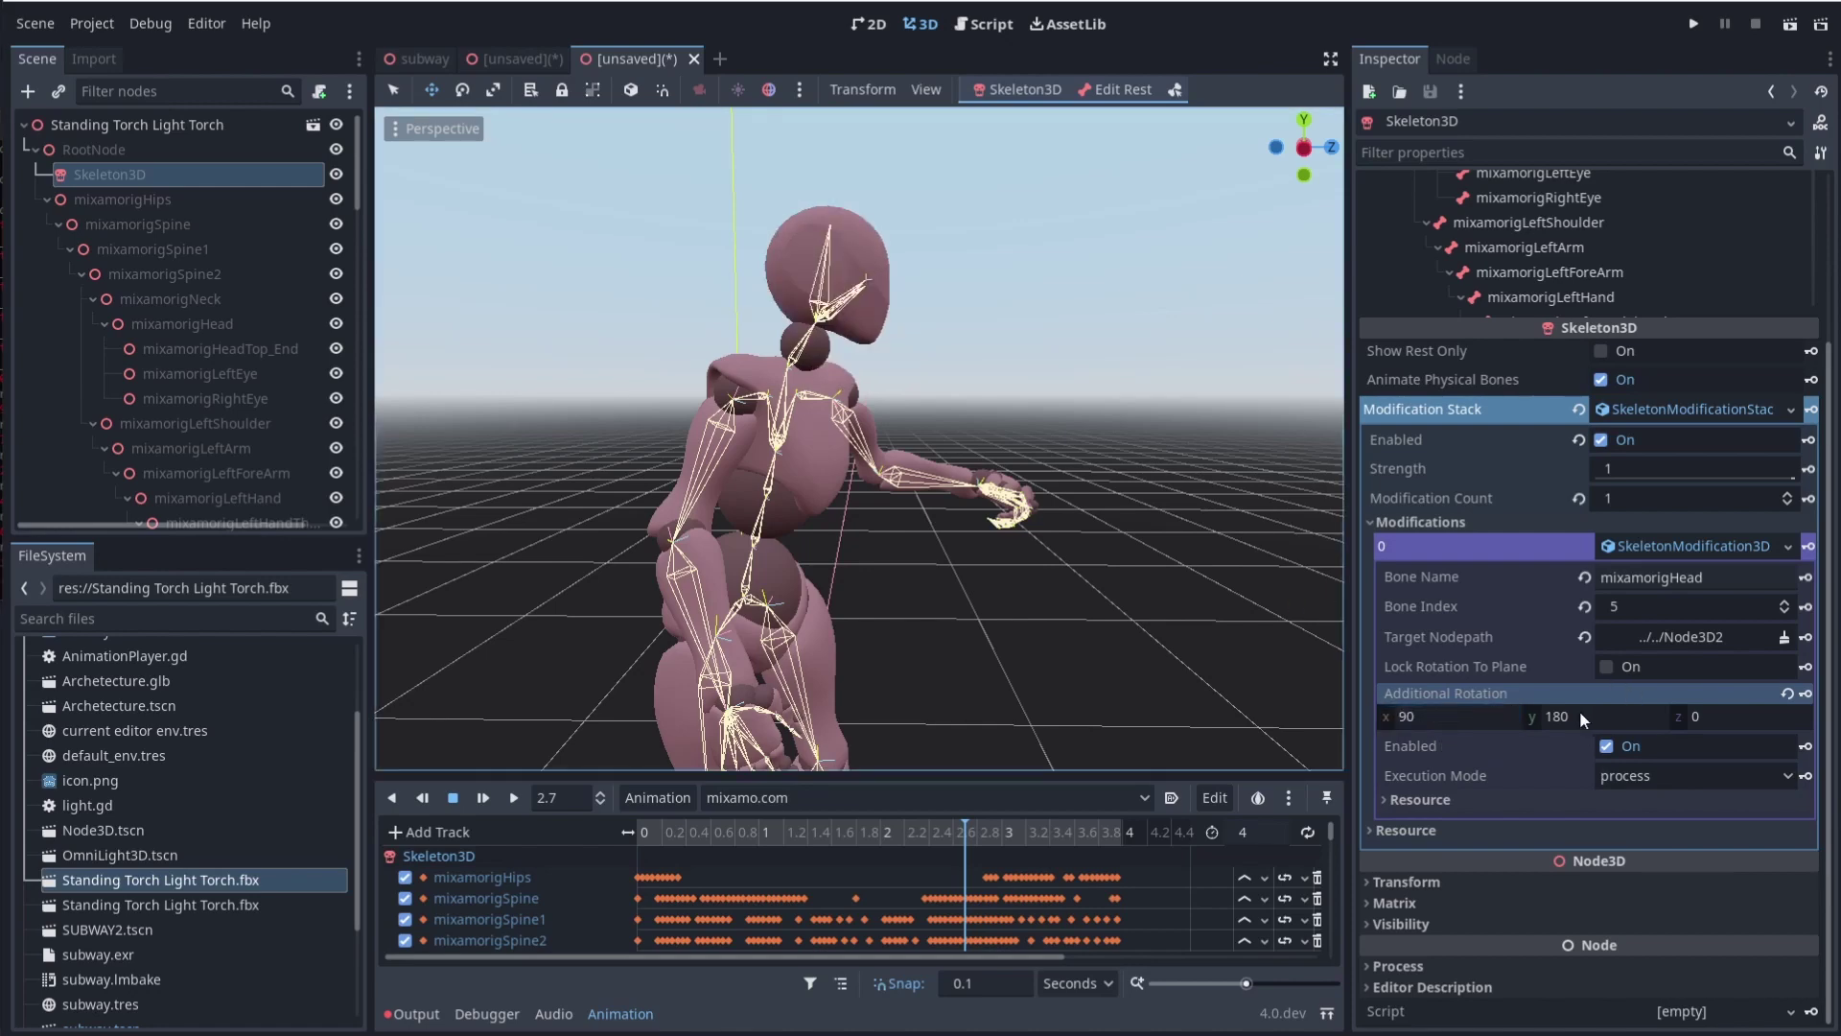
Select Node3D2 and drag it across the floor to the character's right
{"action": "scroll", "coordinate": [172, 430], "scroll_direction": "down", "scroll_amount": 5}
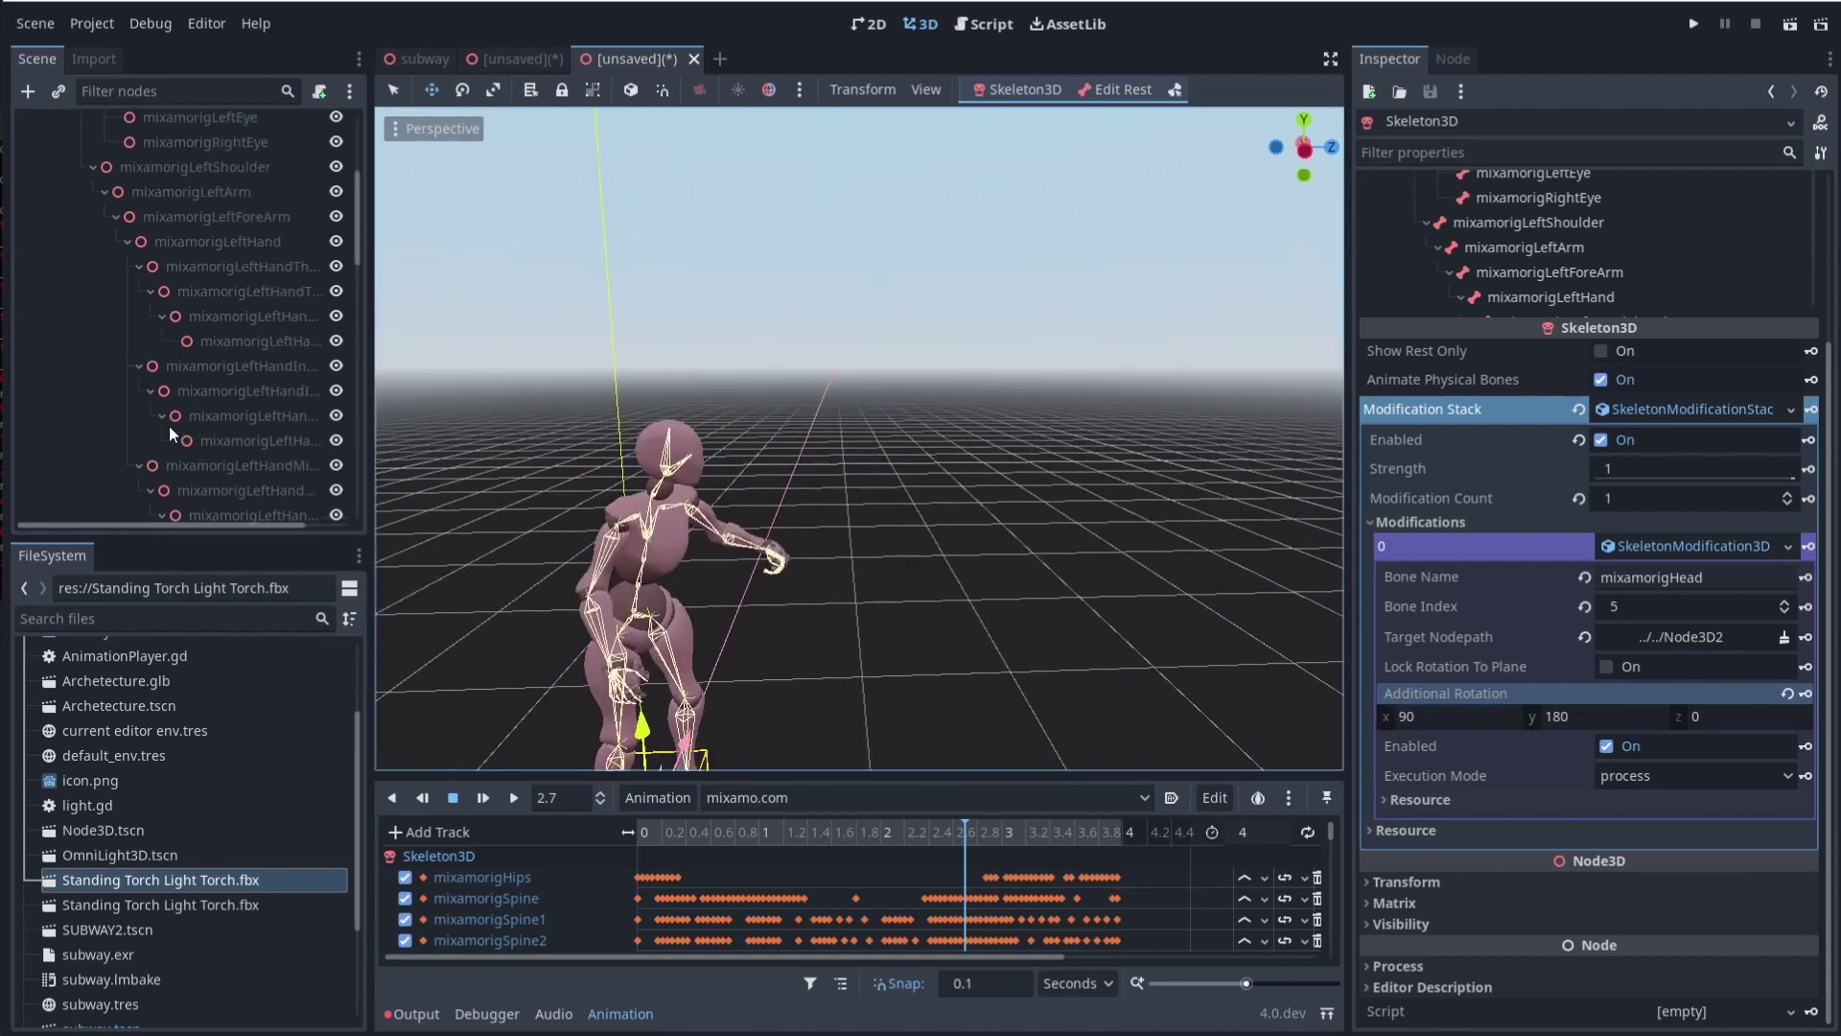
{"action": "scroll", "coordinate": [177, 491], "scroll_direction": "down", "scroll_amount": 10}
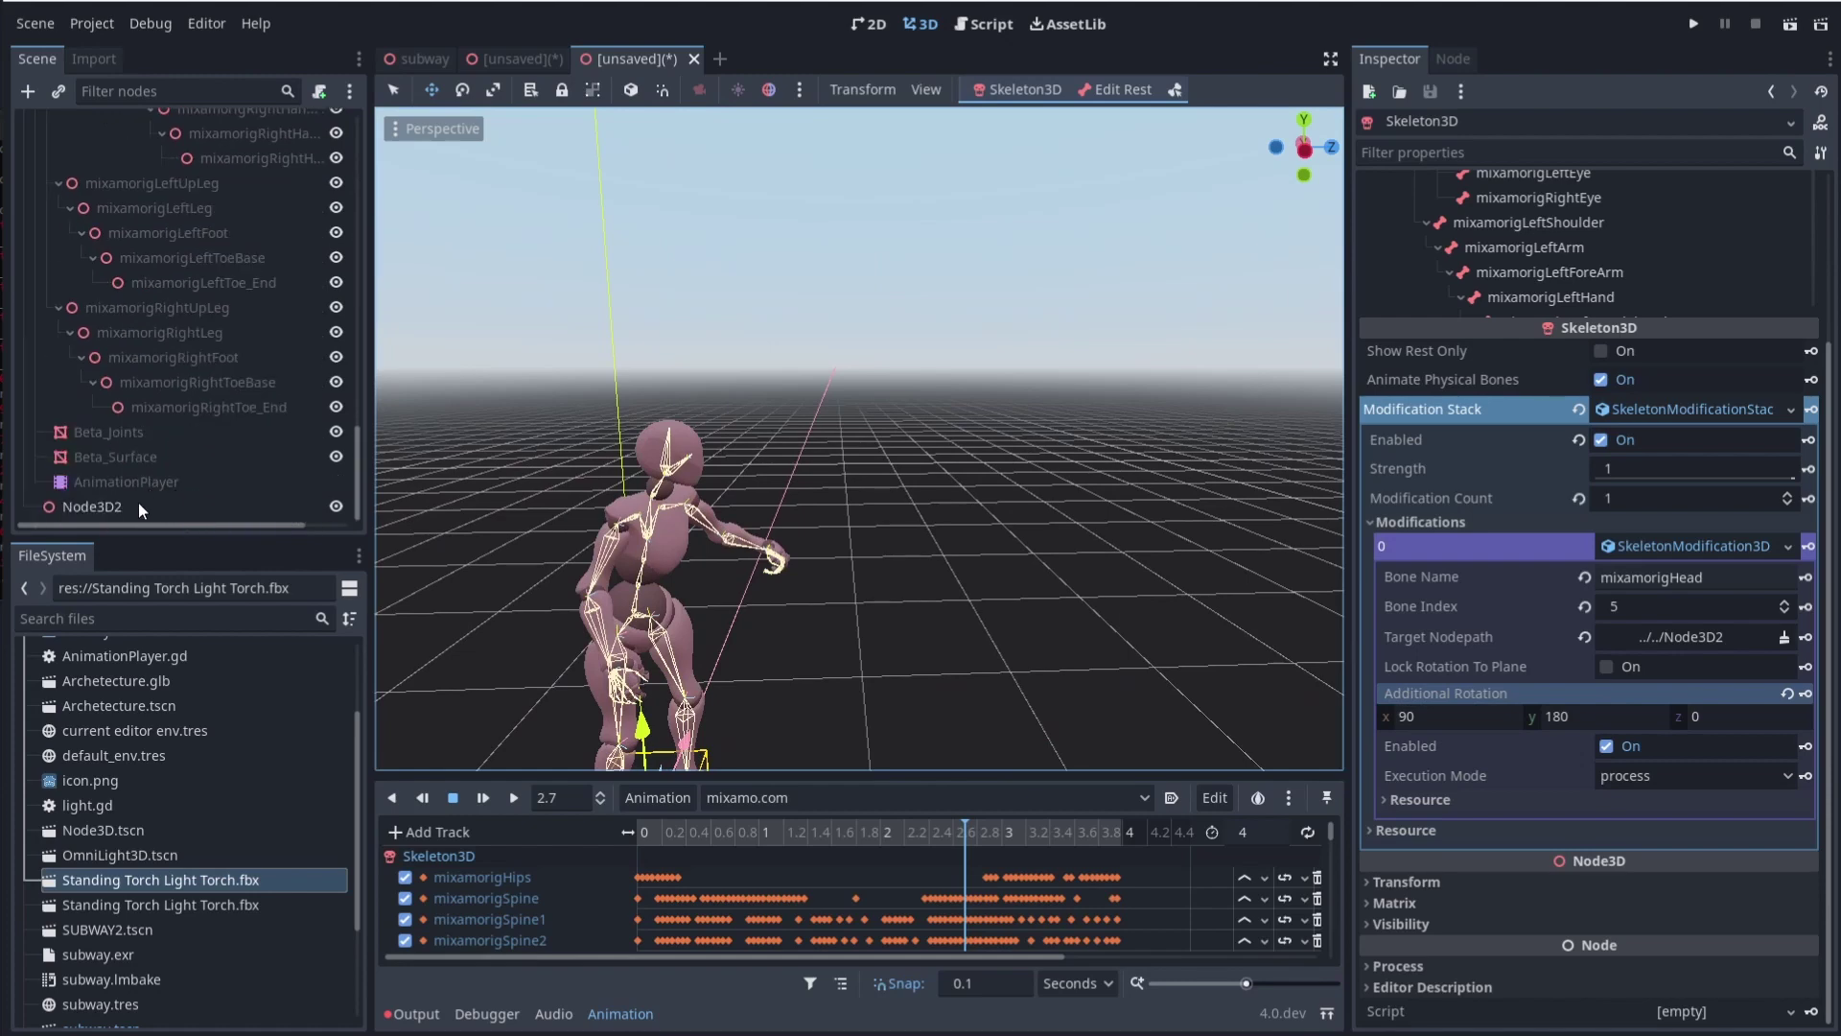
{"action": "left_click", "coordinate": [138, 508]}
{"action": "middle_click_drag", "start_coordinate": [1069, 499], "coordinate": [614, 529], "text": "shift"}
{"action": "middle_click_drag", "start_coordinate": [1045, 451], "coordinate": [1007, 599]}
{"action": "left_click_drag", "start_coordinate": [1009, 633], "coordinate": [1069, 380]}
{"action": "middle_click_drag", "start_coordinate": [1069, 380], "coordinate": [1314, 307]}
Sweep Node3D2 around the floor in front of the character to test head tracking
{"action": "middle_click_drag", "start_coordinate": [939, 465], "coordinate": [993, 429]}
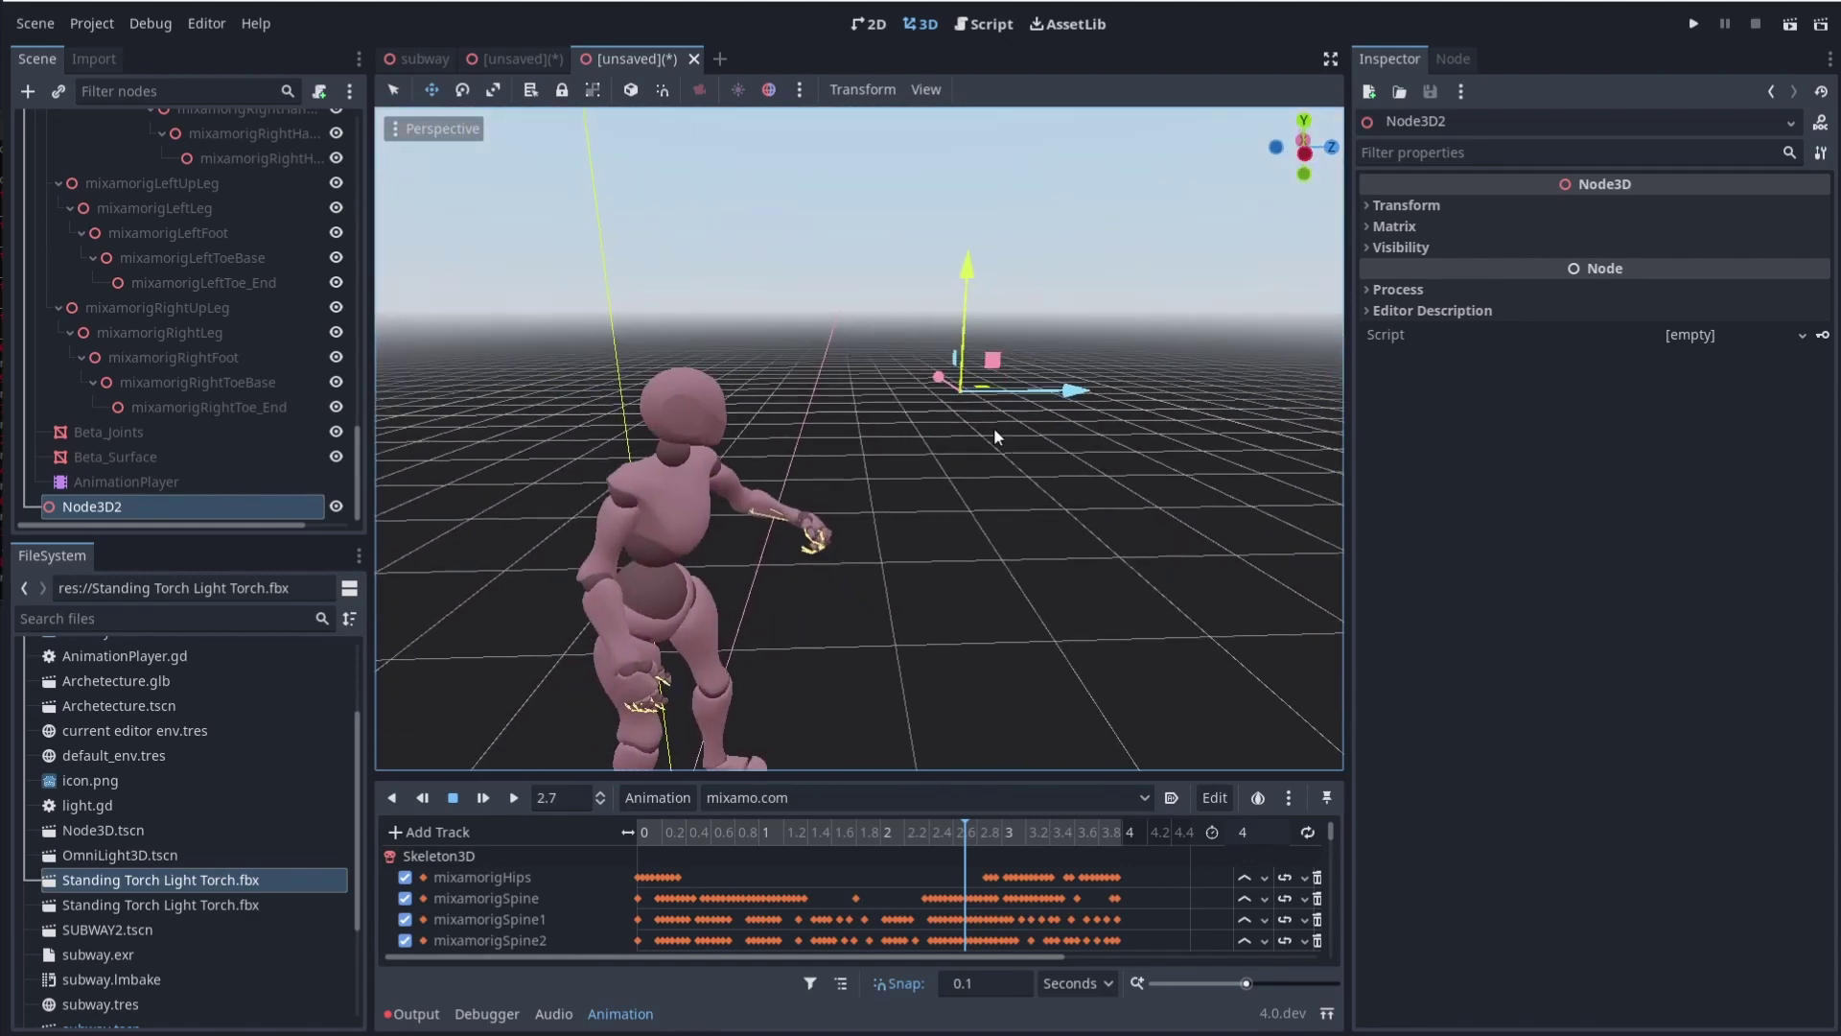
{"action": "left_click_drag", "start_coordinate": [1017, 348], "coordinate": [1247, 443]}
{"action": "middle_click_drag", "start_coordinate": [1246, 443], "coordinate": [1148, 464]}
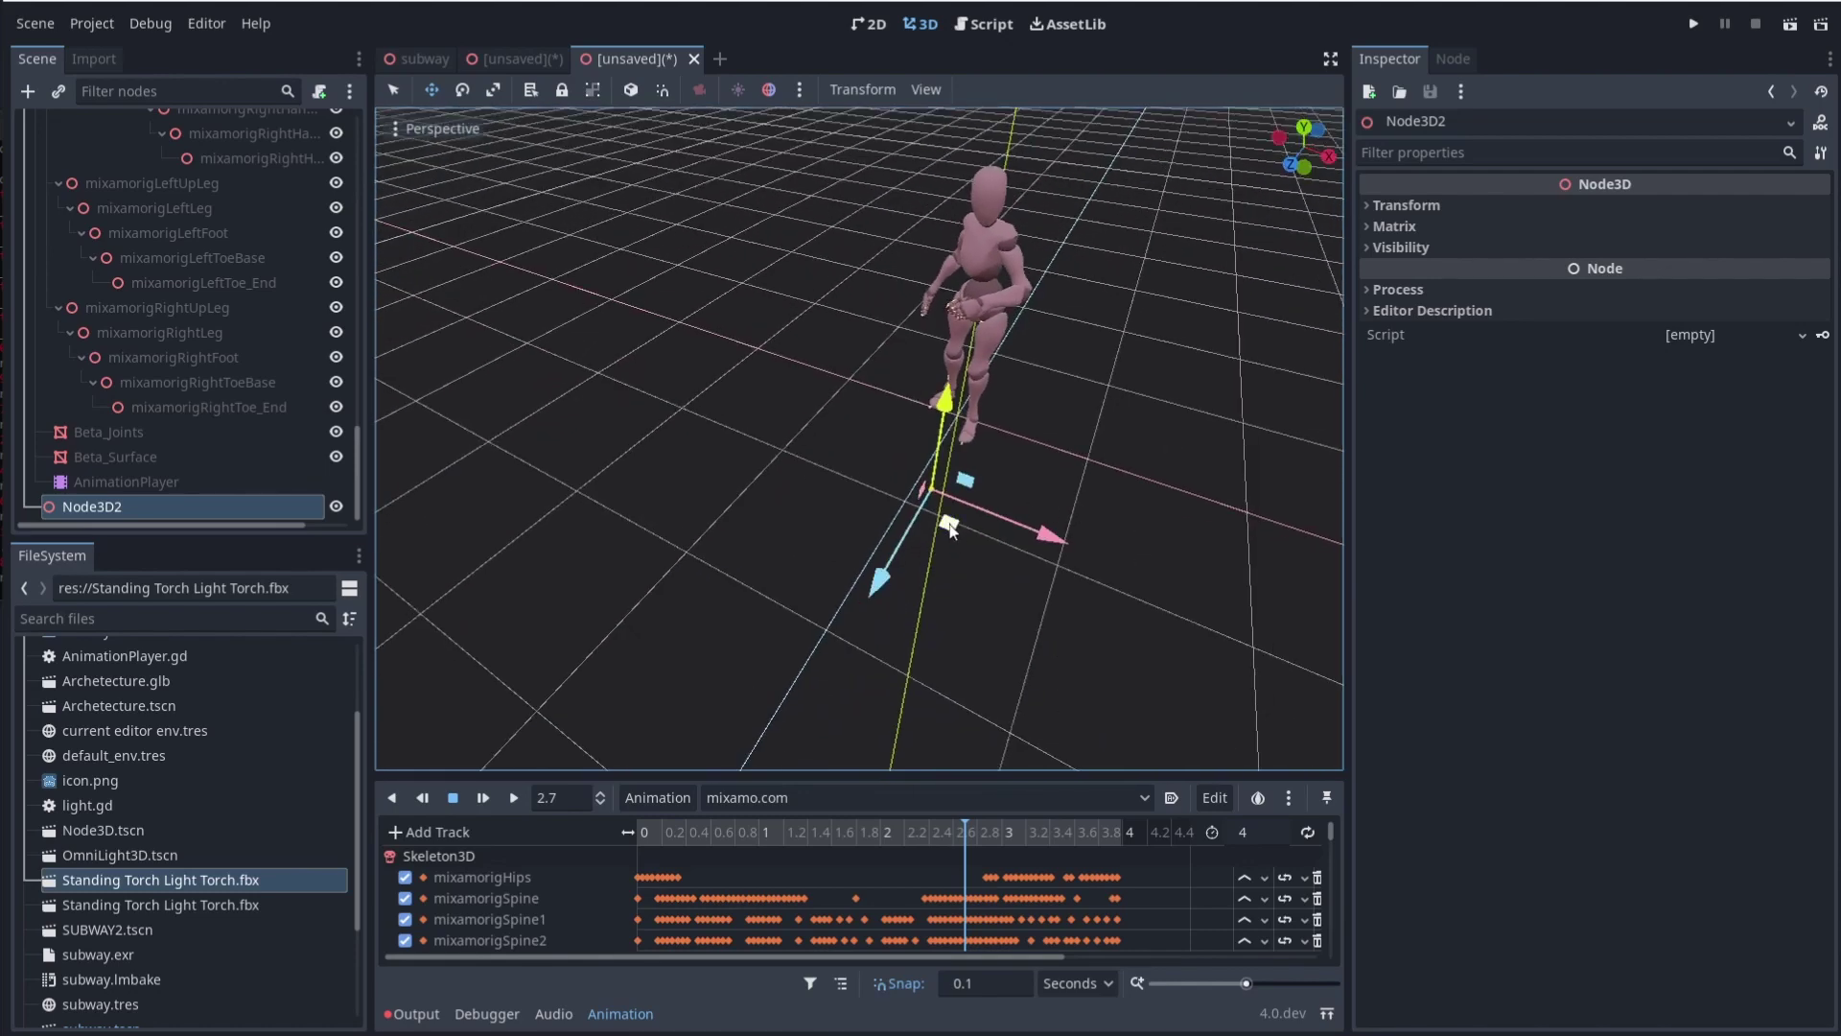
{"action": "left_click_drag", "start_coordinate": [950, 527], "coordinate": [784, 477]}
{"action": "middle_click_drag", "start_coordinate": [784, 478], "coordinate": [614, 408]}
{"action": "middle_click_drag", "start_coordinate": [863, 479], "coordinate": [863, 518]}
{"action": "left_click_drag", "start_coordinate": [708, 423], "coordinate": [930, 459]}
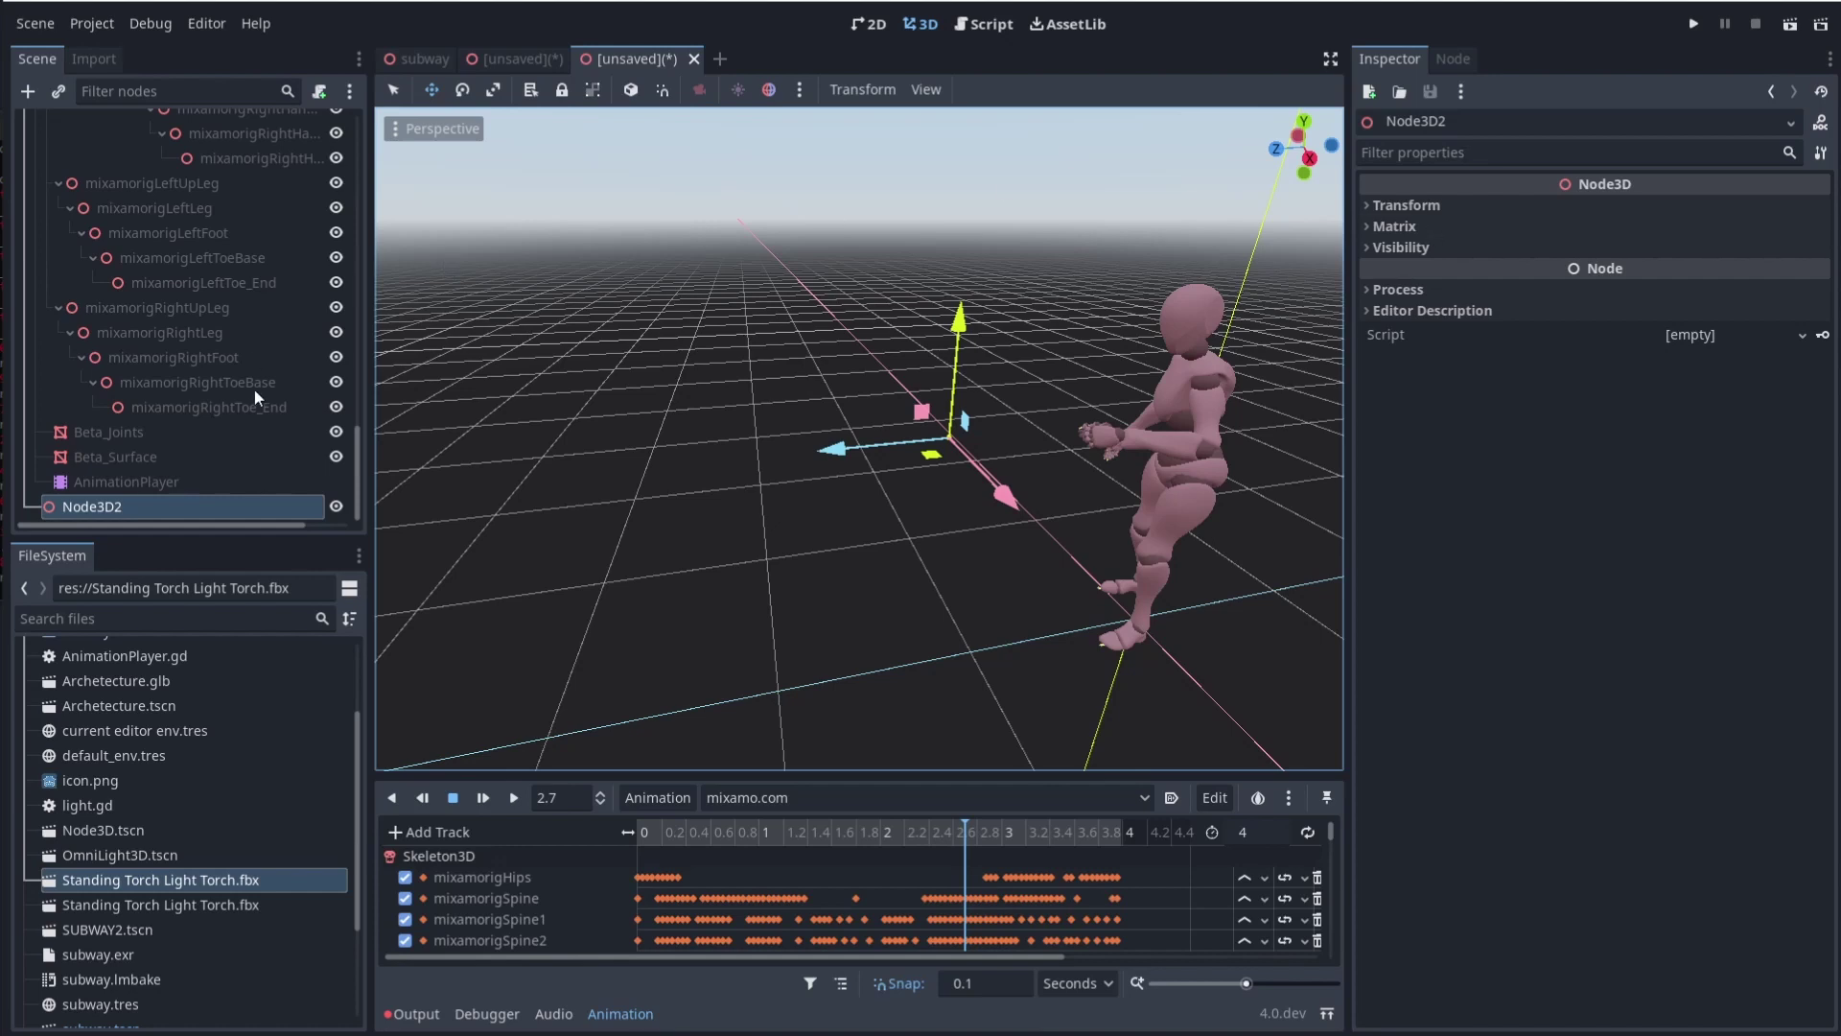
{"action": "scroll", "coordinate": [245, 414], "scroll_direction": "up", "scroll_amount": 15}
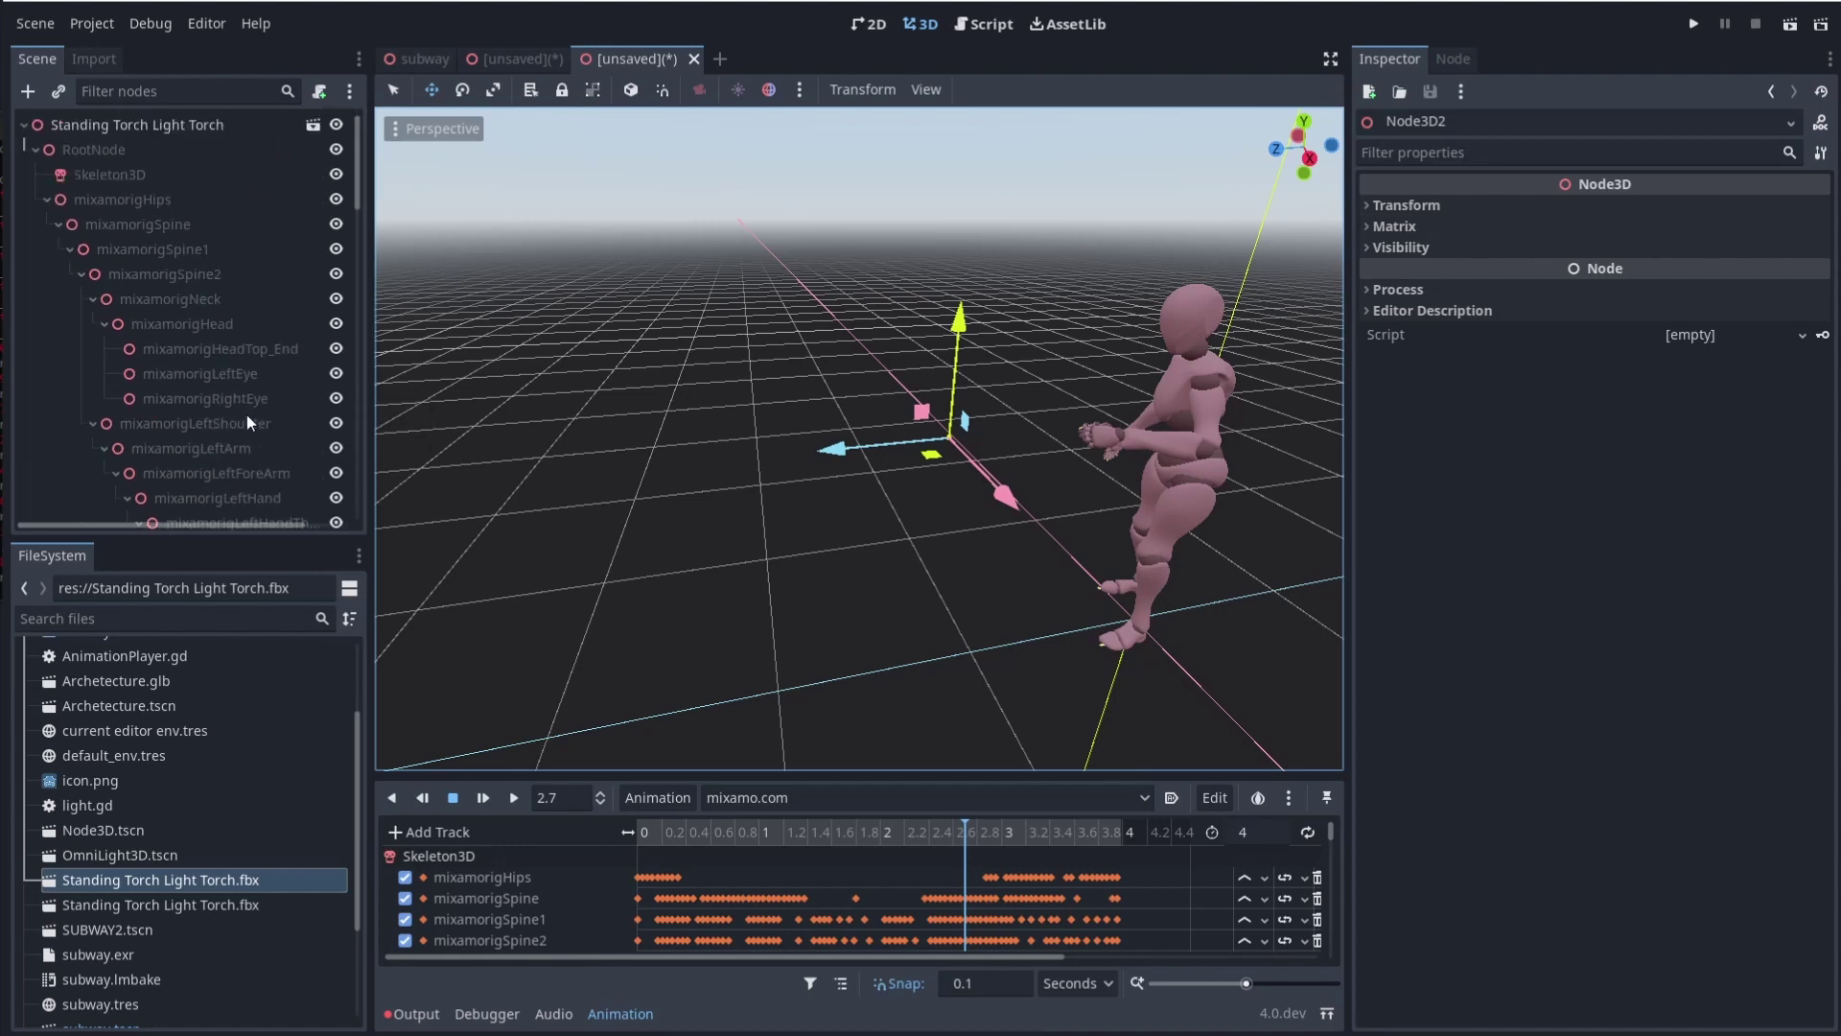
On Skeleton3D, toggle the LookAt modification off and back on, then preview the animation at 1.7 s
{"action": "left_click", "coordinate": [150, 176]}
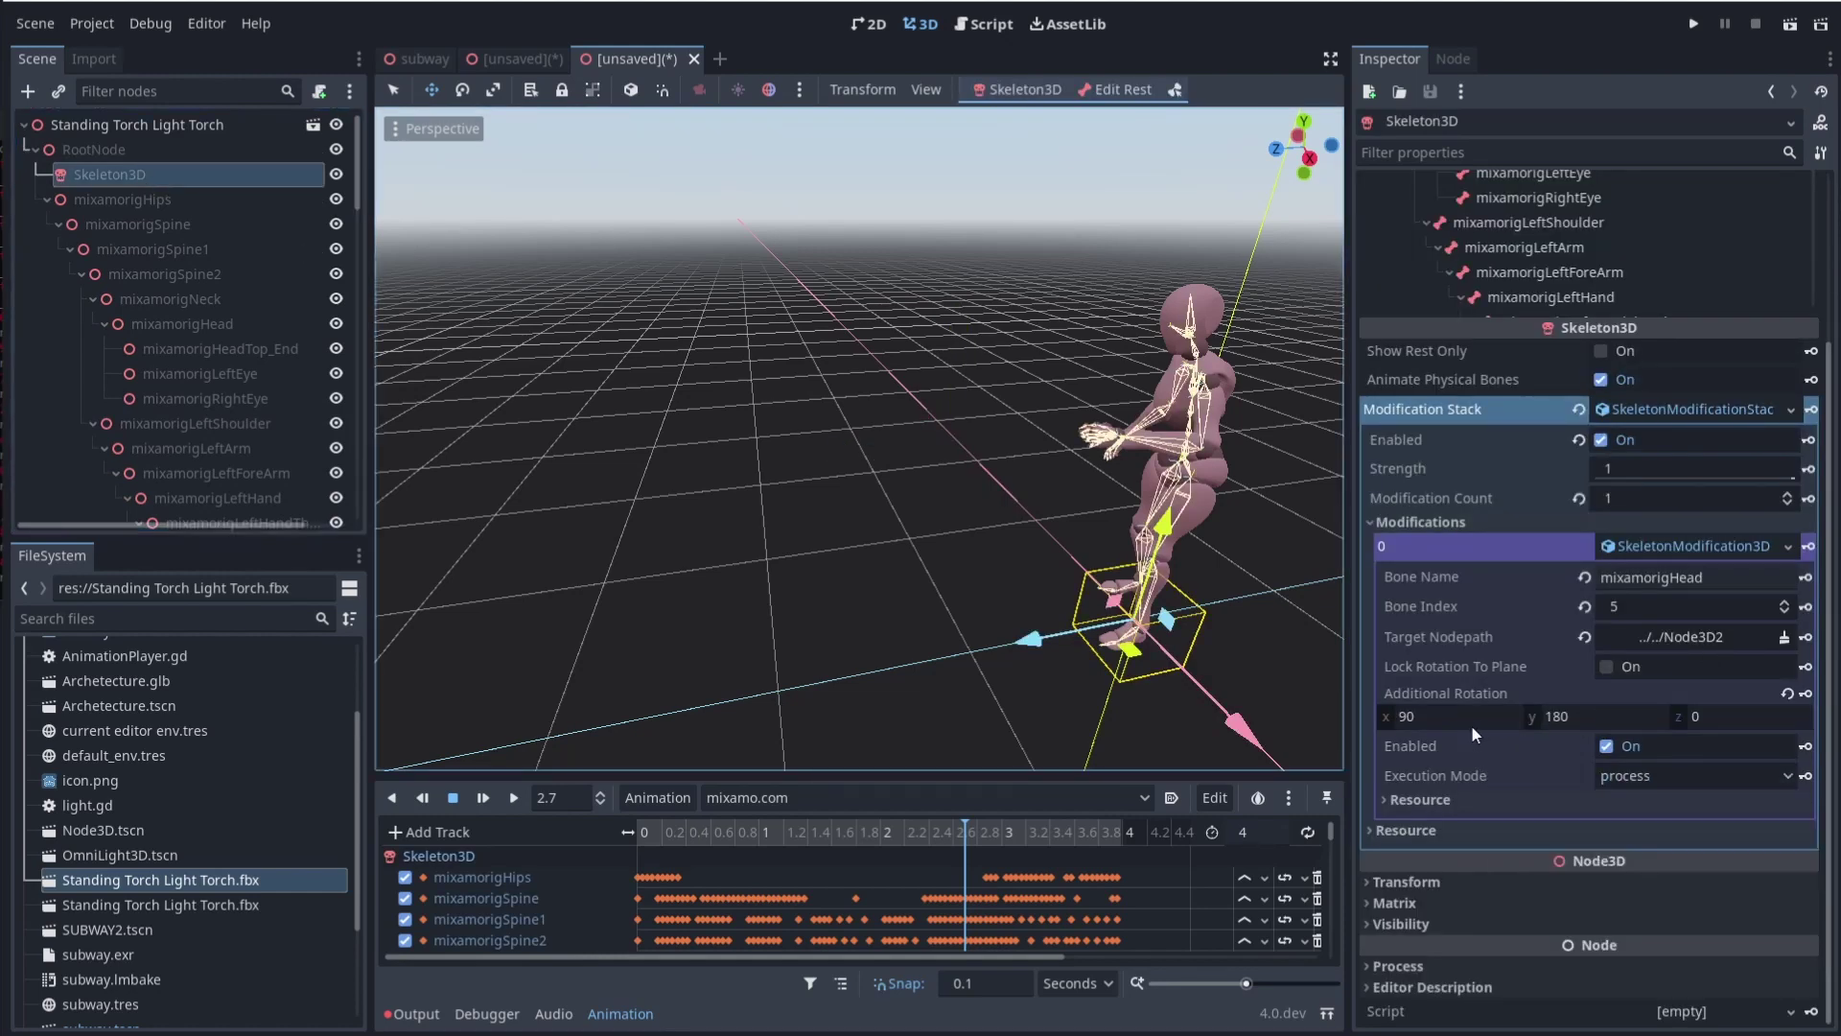
{"action": "left_click", "coordinate": [1606, 746]}
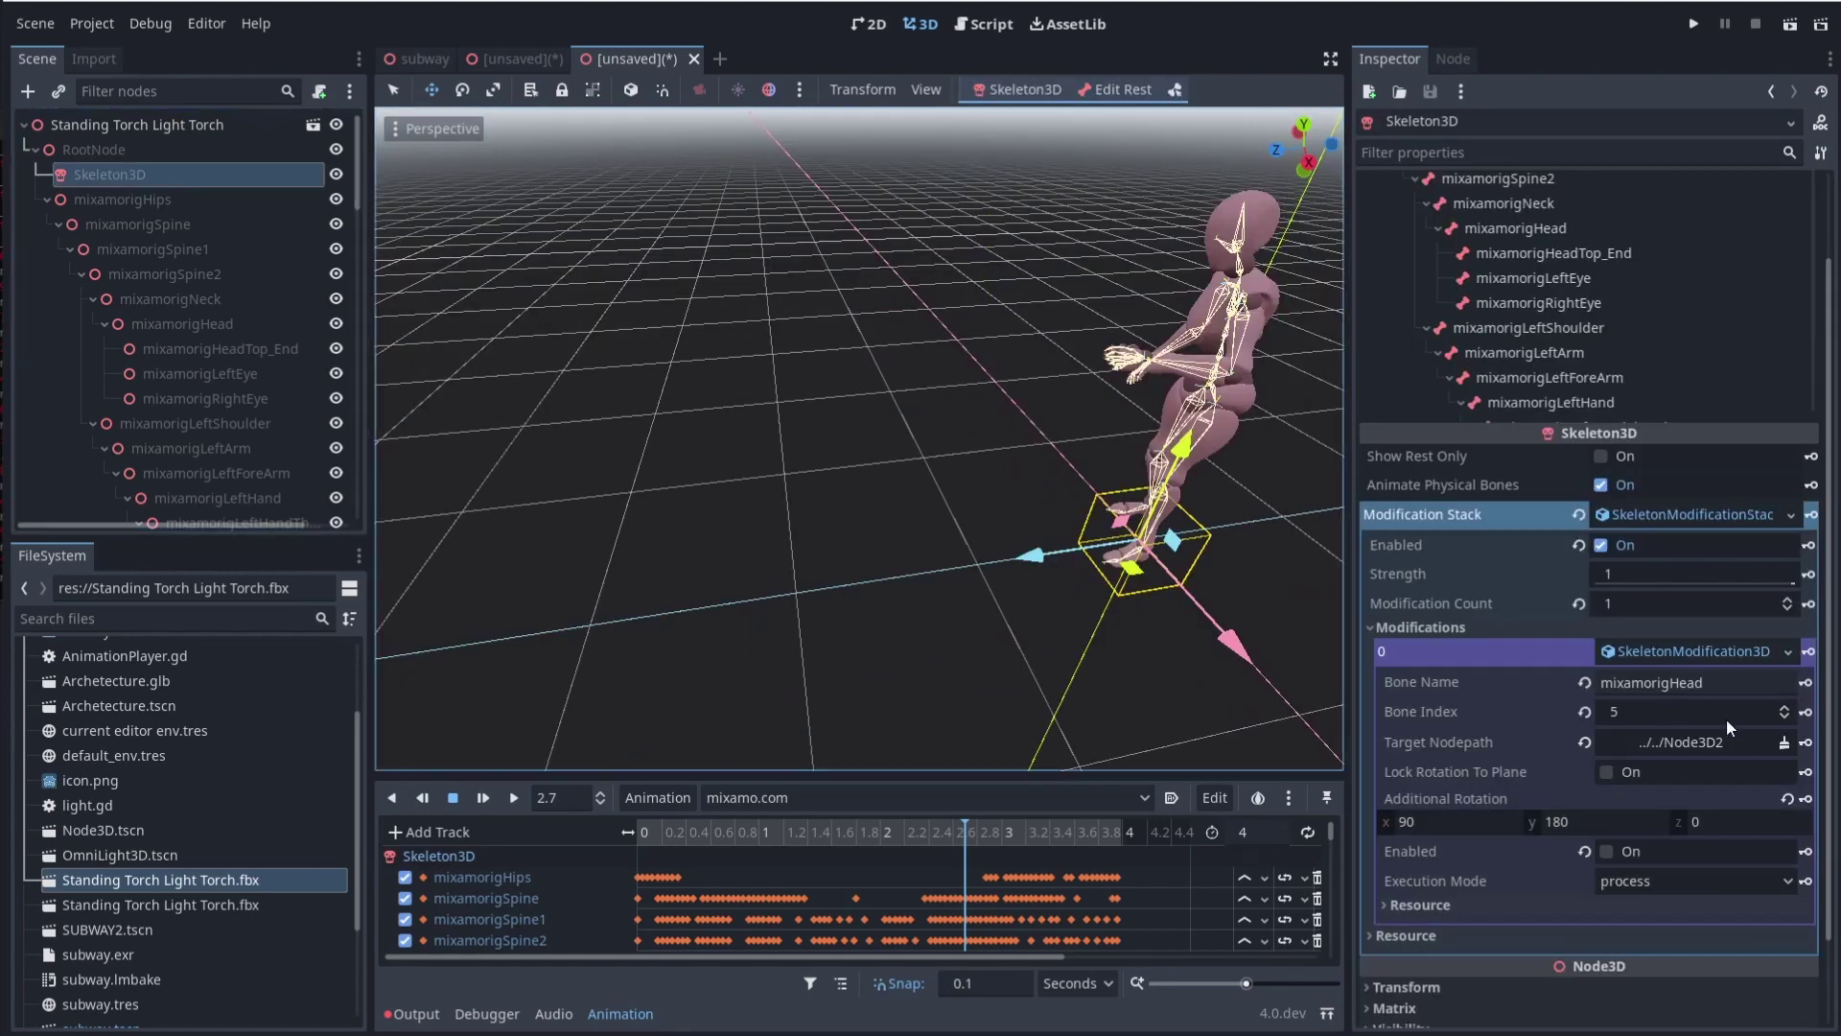
{"action": "left_click", "coordinate": [1604, 854]}
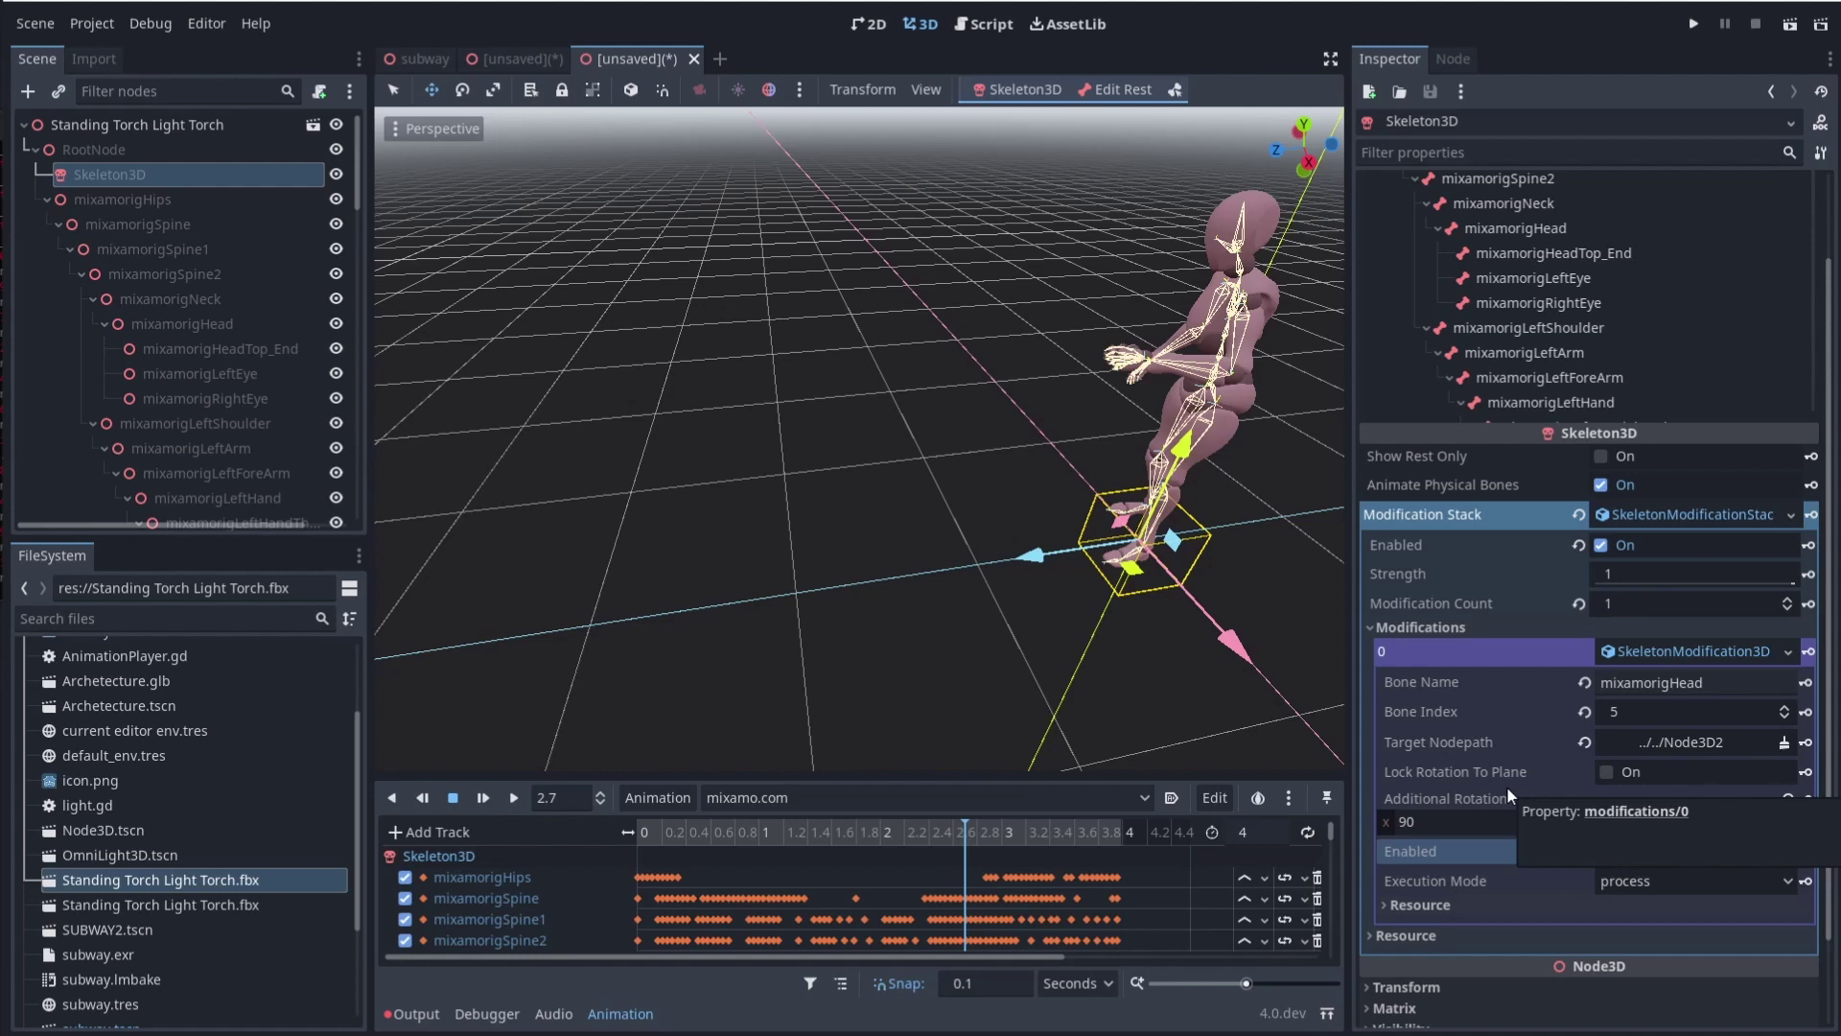
{"action": "left_click_drag", "start_coordinate": [992, 831], "coordinate": [849, 814]}
Move Node3D2 left to the character's other side and scrub the animation to 3.3 s
{"action": "scroll", "coordinate": [144, 384], "scroll_direction": "down", "scroll_amount": 10}
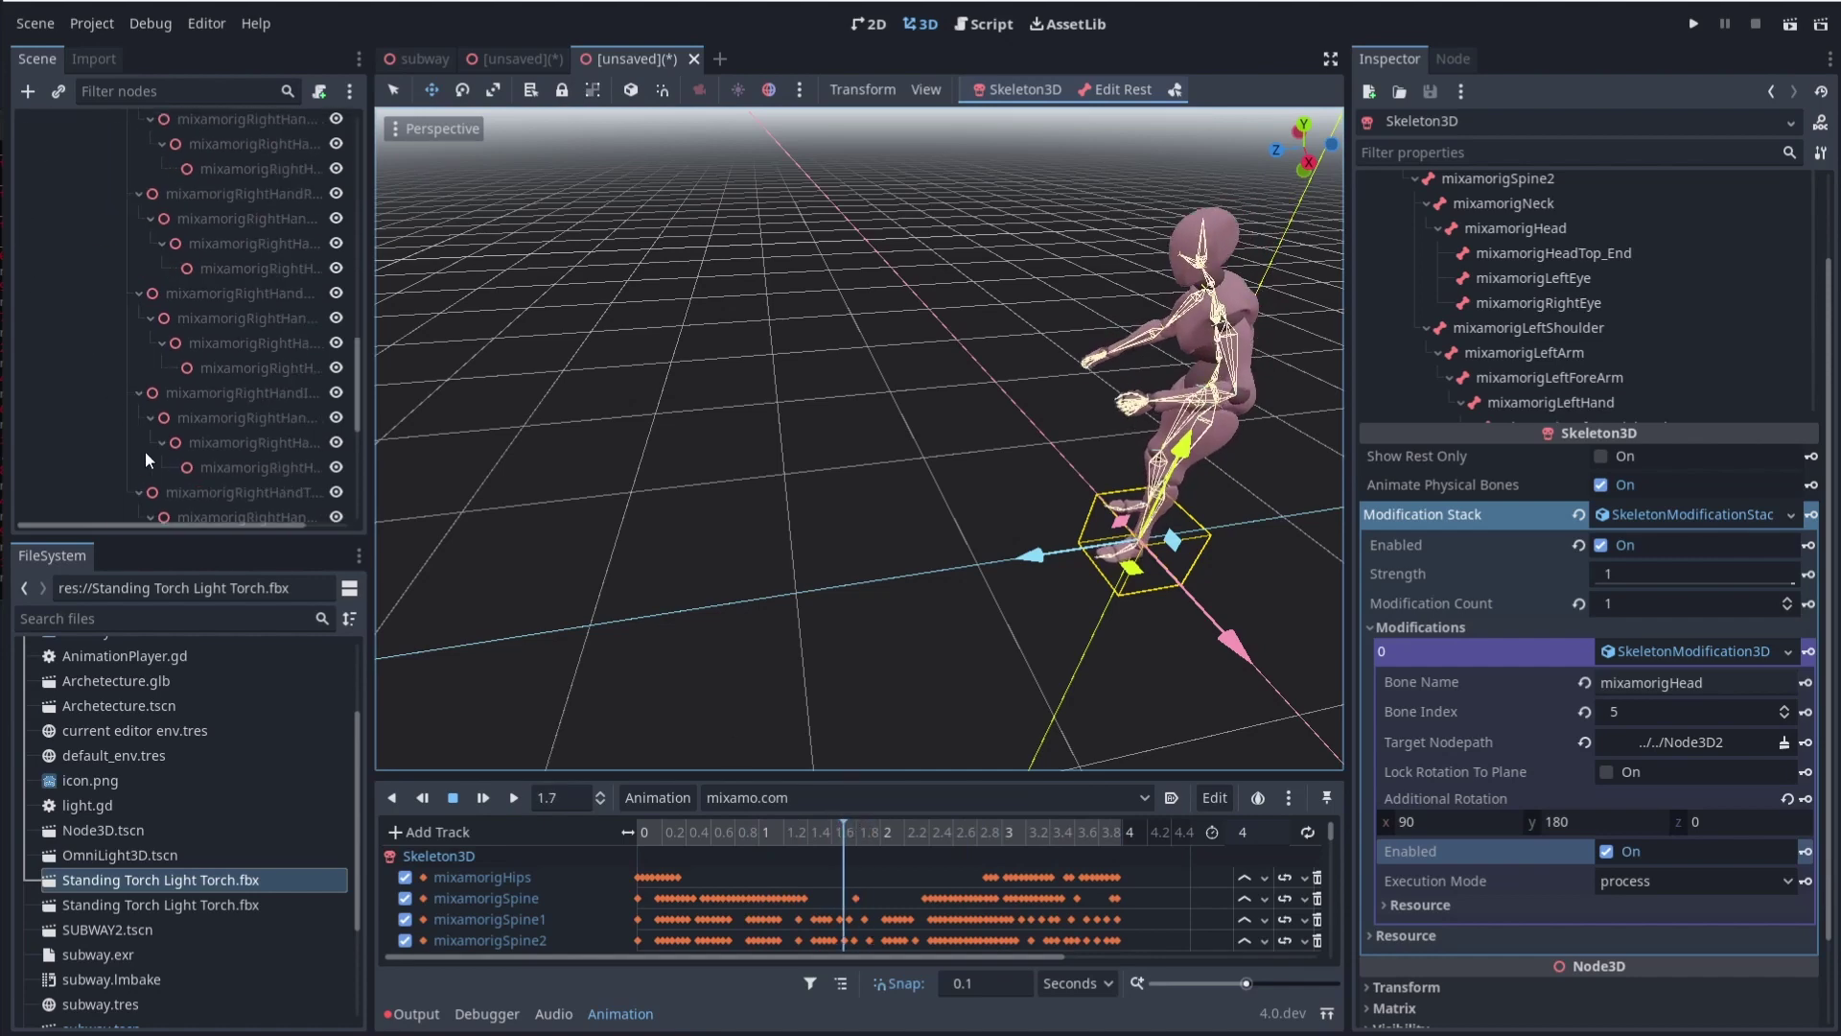
{"action": "left_click", "coordinate": [106, 506]}
{"action": "middle_click_drag", "start_coordinate": [734, 495], "coordinate": [991, 451]}
{"action": "left_click_drag", "start_coordinate": [948, 453], "coordinate": [574, 400]}
{"action": "middle_click_drag", "start_coordinate": [574, 400], "coordinate": [889, 661]}
{"action": "left_click_drag", "start_coordinate": [801, 829], "coordinate": [1041, 848]}
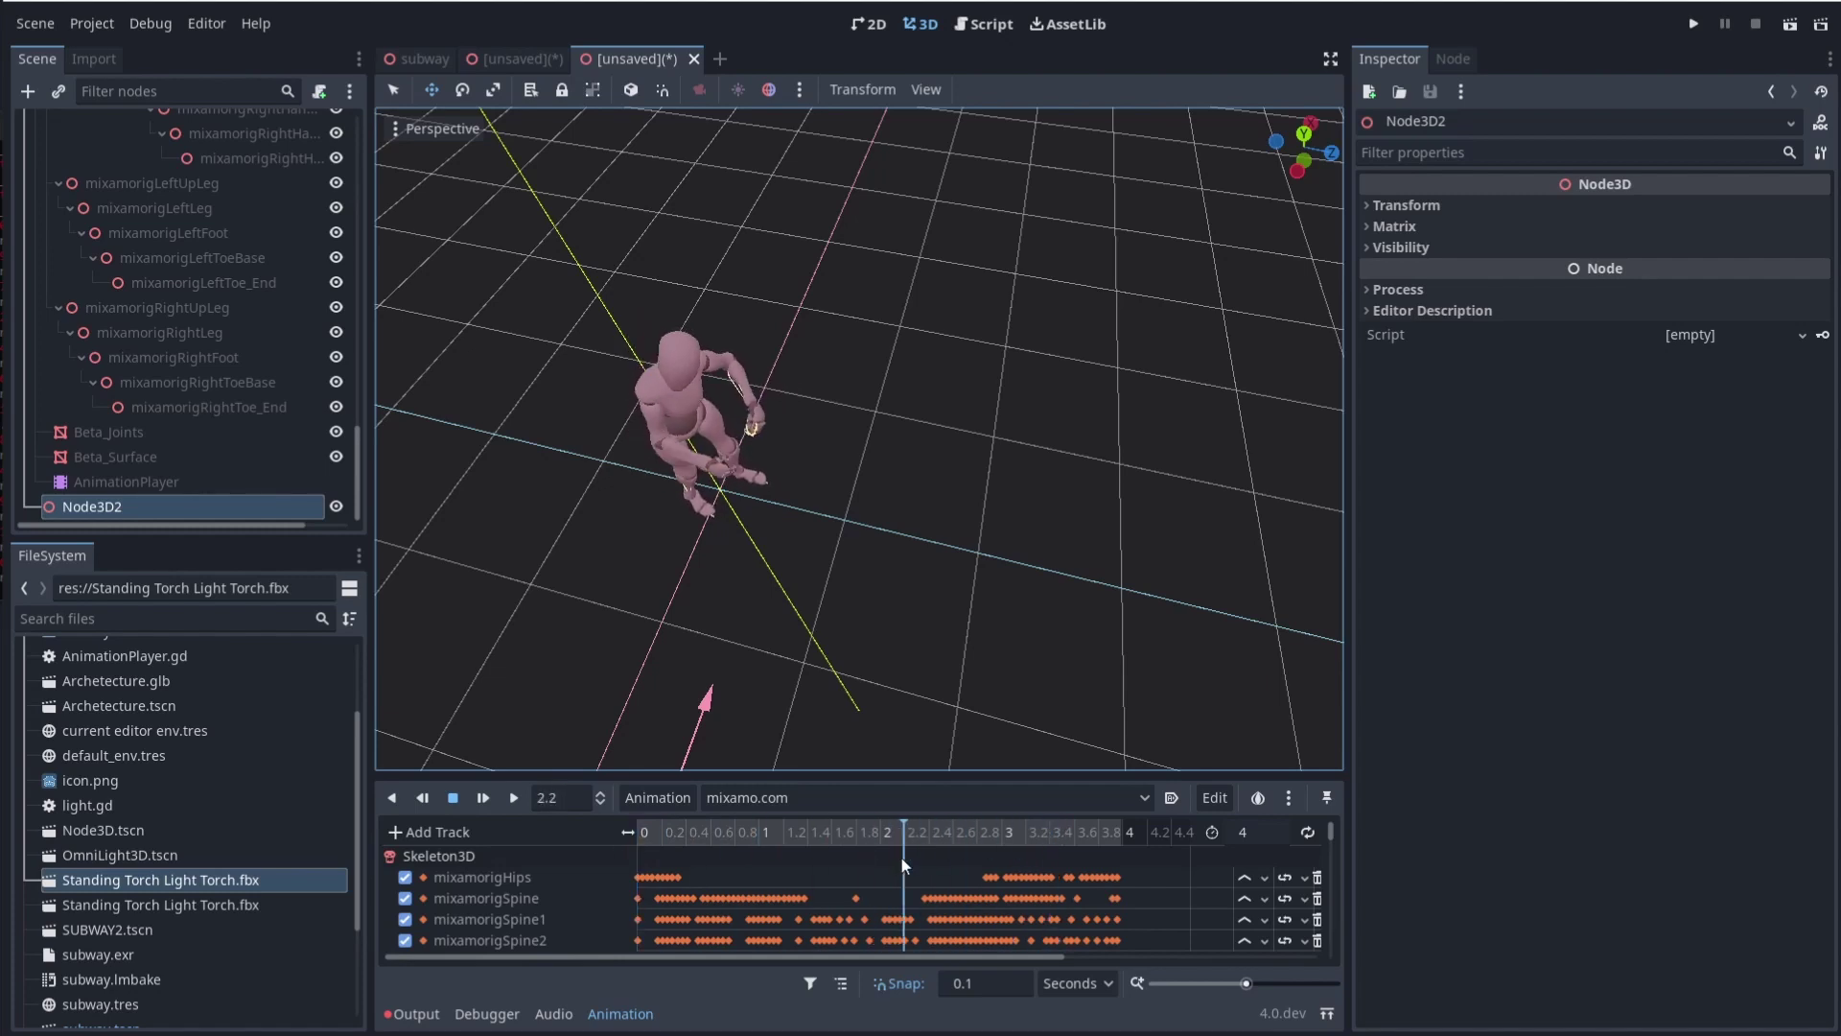
Jump the animation to 1 s and drag Node3D2 out across the floor to the character's right
{"action": "scroll", "coordinate": [596, 919], "scroll_direction": "down", "scroll_amount": 3}
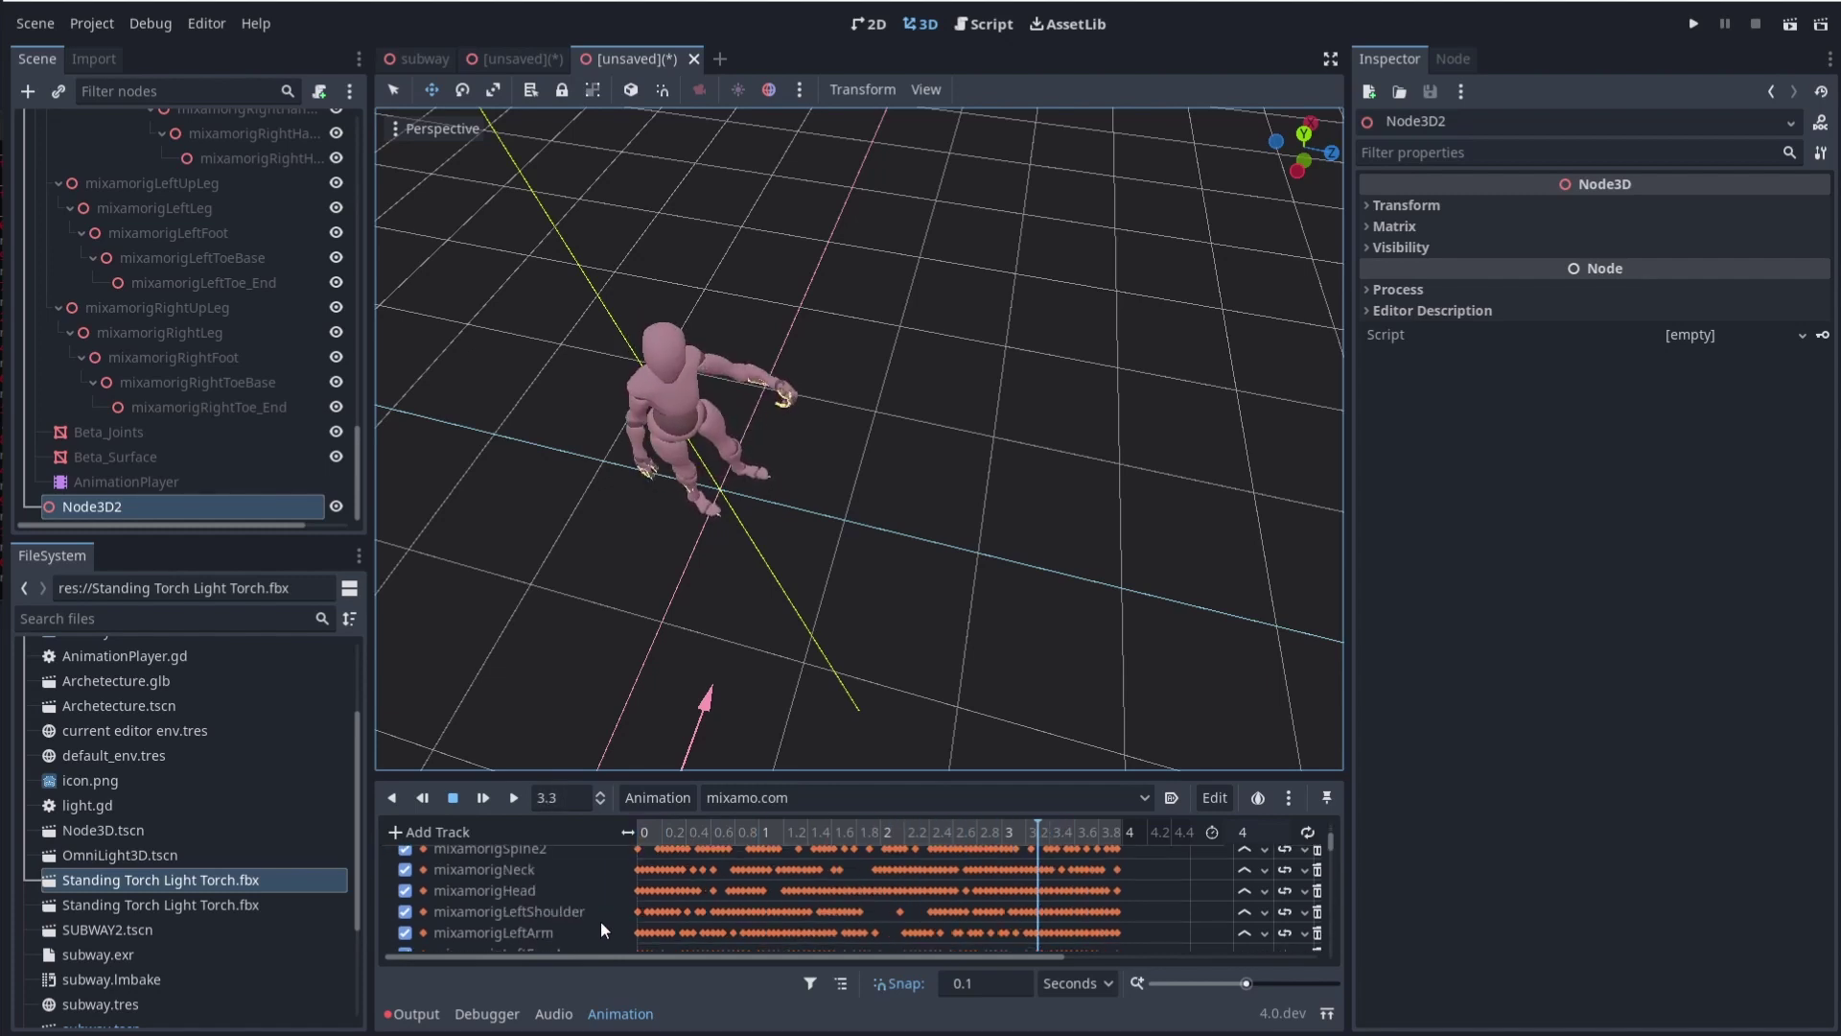
{"action": "double_click", "coordinate": [545, 882]}
{"action": "left_click_drag", "start_coordinate": [999, 831], "coordinate": [761, 821]}
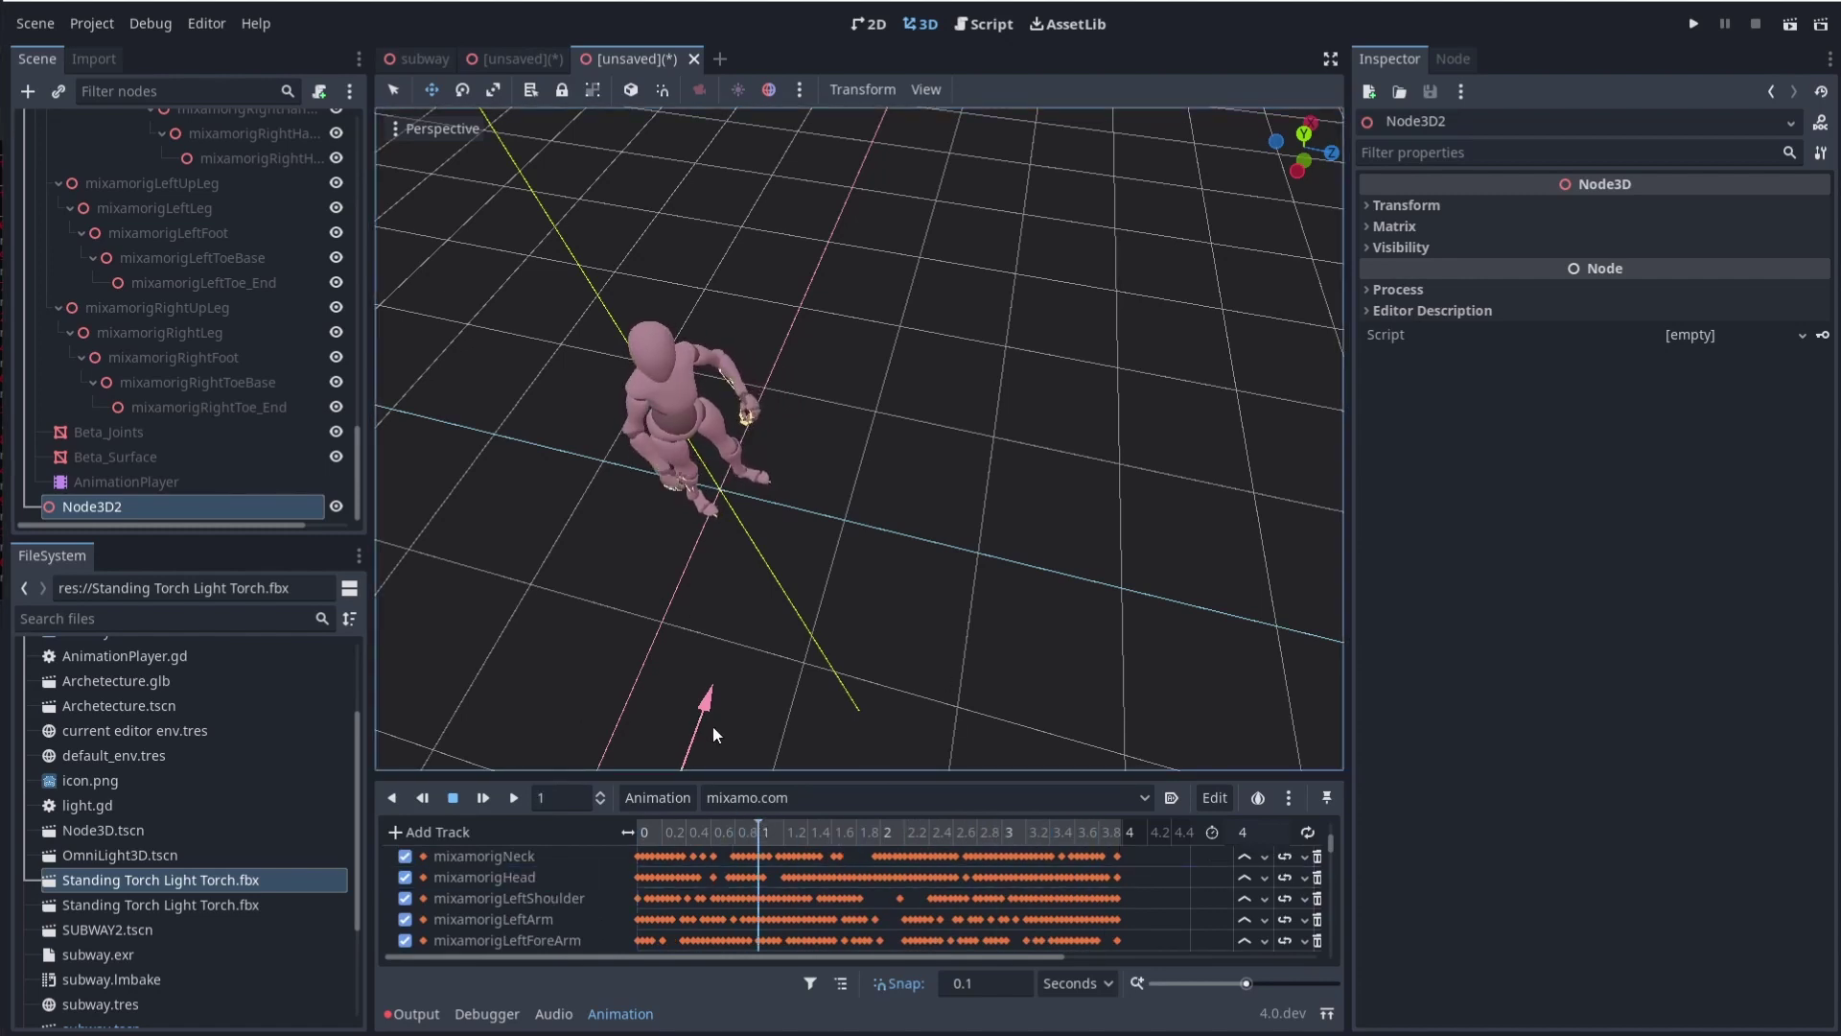
{"action": "middle_click_drag", "start_coordinate": [814, 639], "coordinate": [646, 554]}
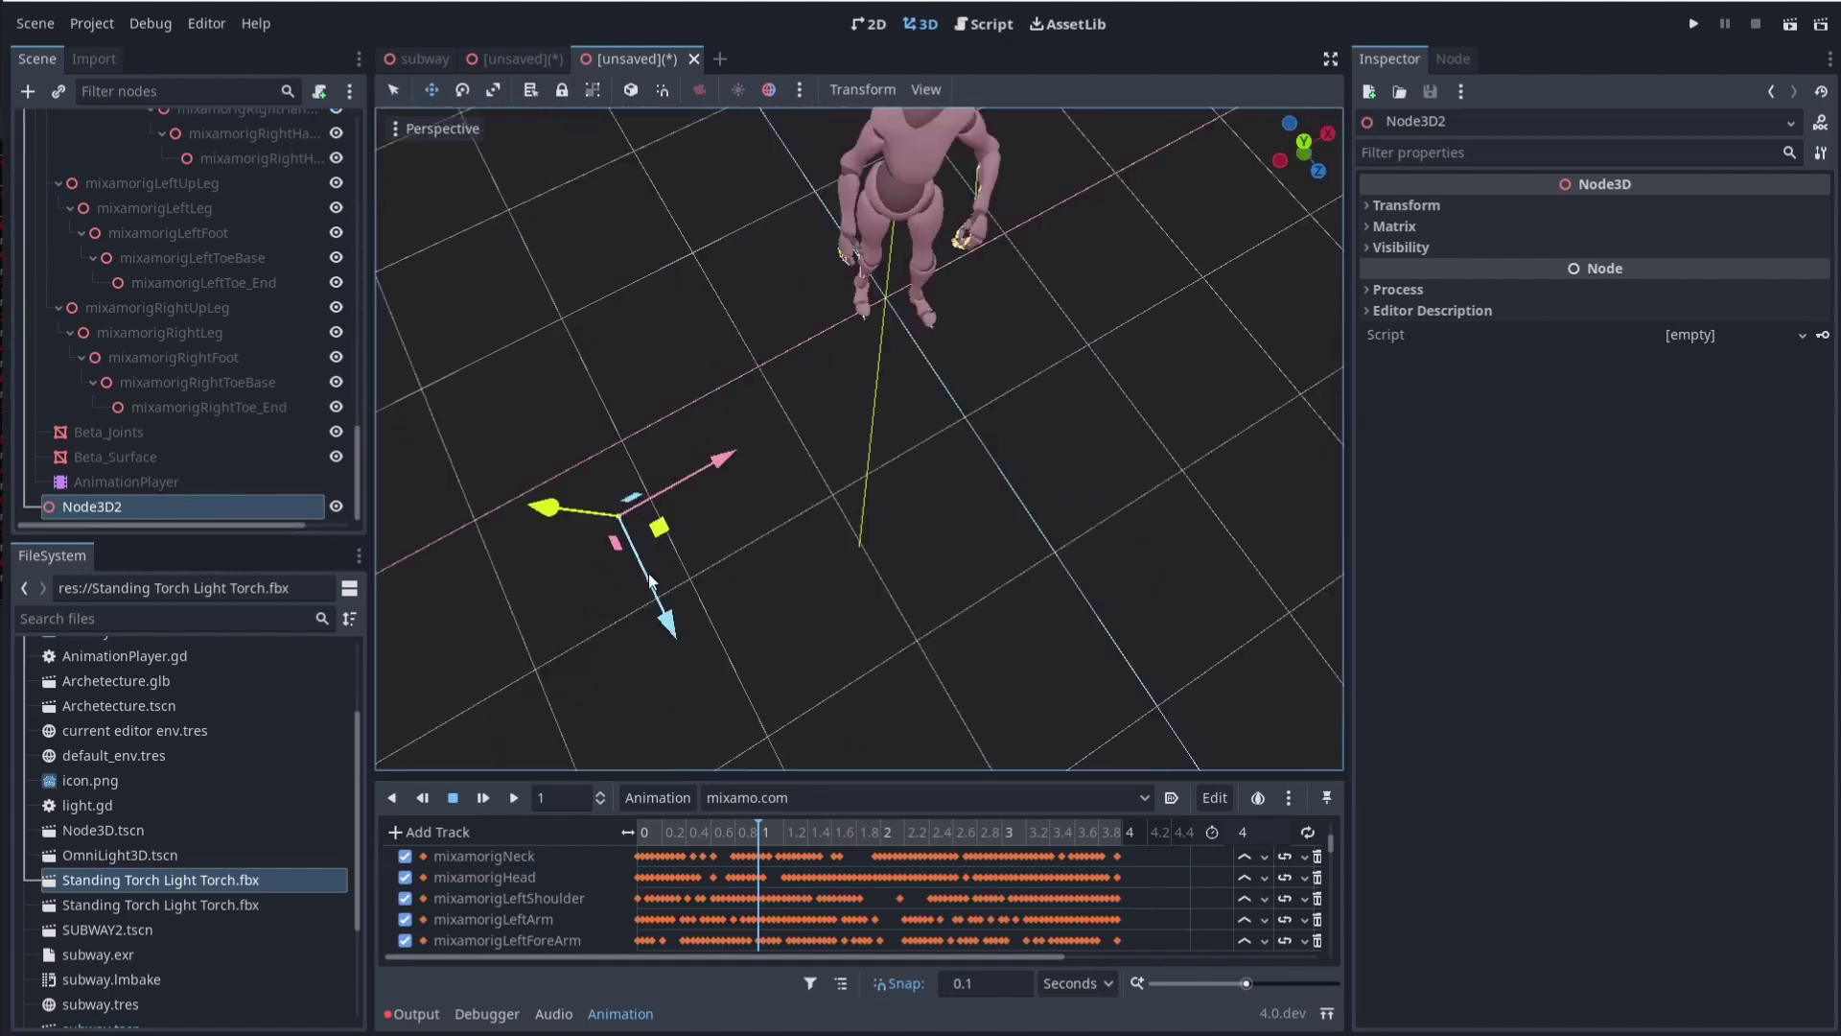
{"action": "left_click_drag", "start_coordinate": [646, 555], "coordinate": [1003, 393]}
{"action": "middle_click_drag", "start_coordinate": [1003, 394], "coordinate": [1120, 564]}
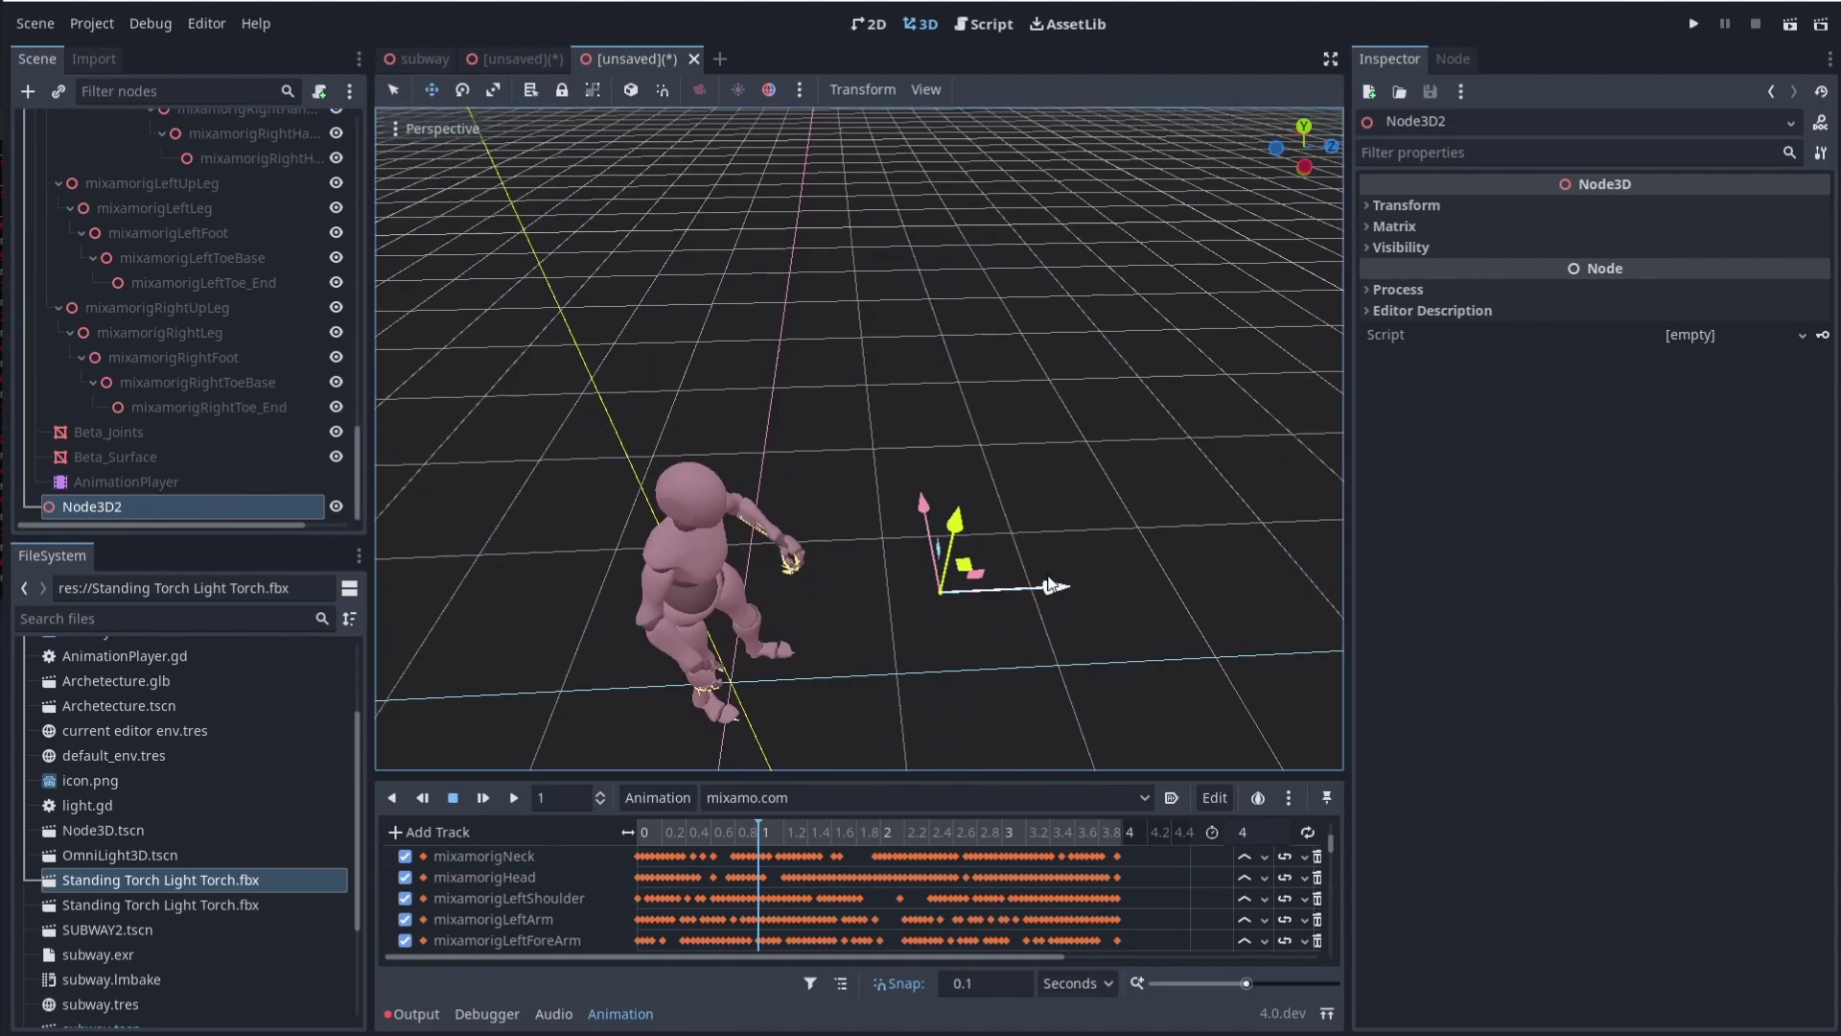